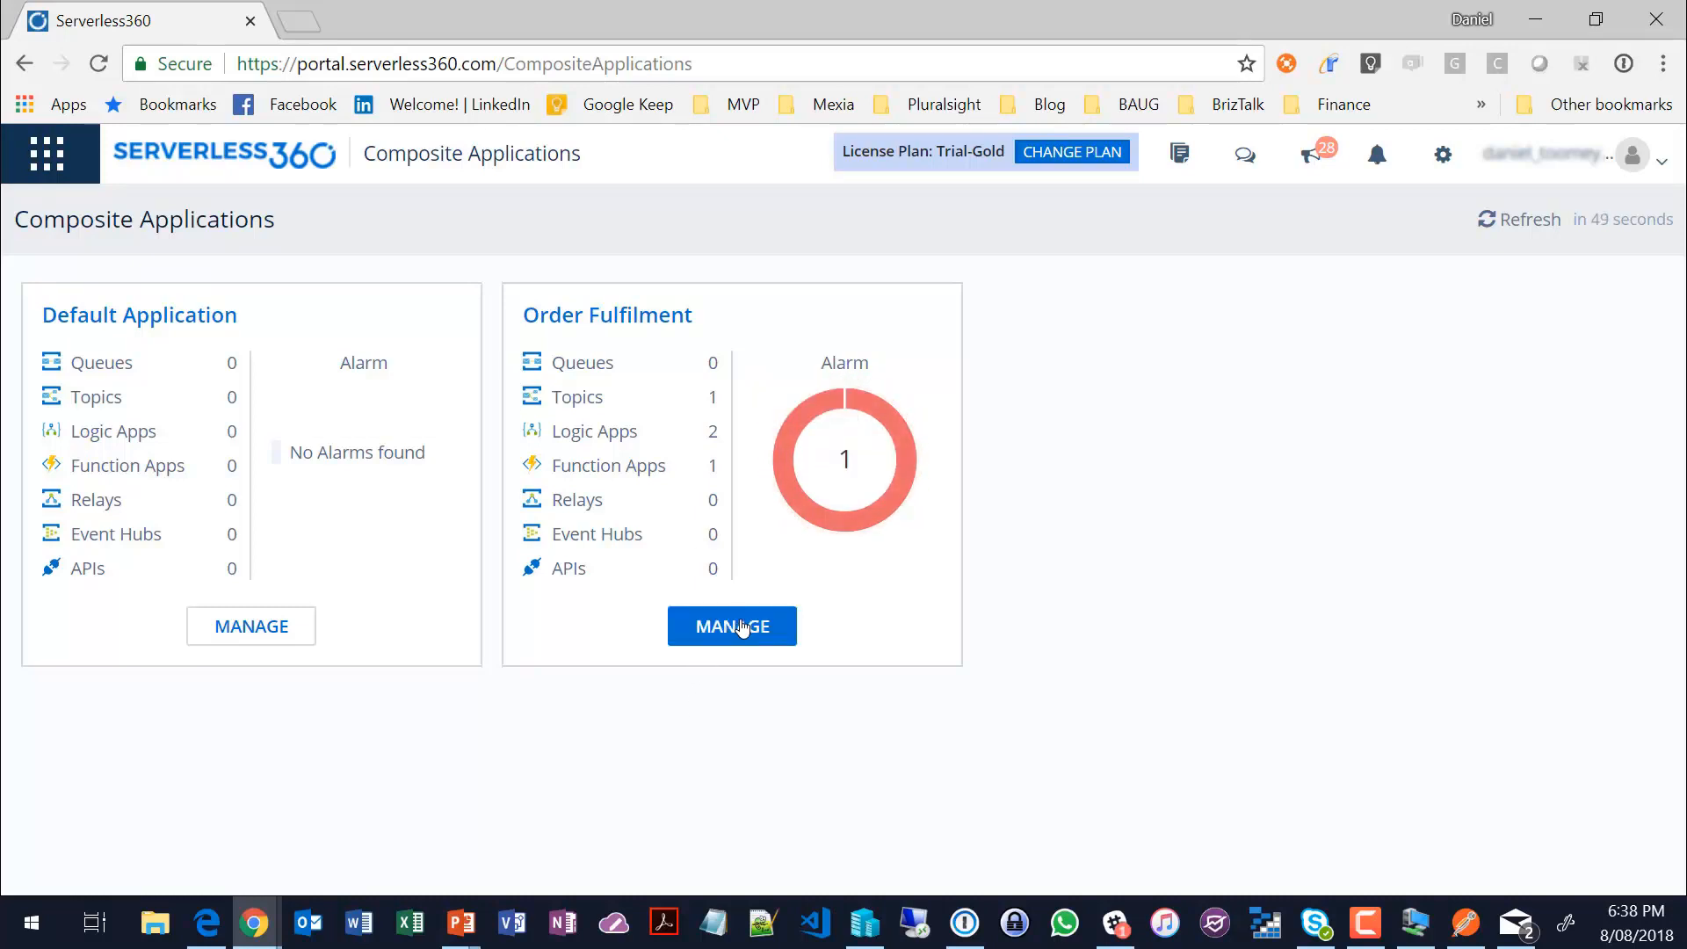
Step: Open the Order Fulfilment composite application for management and display its Logic Apps
left_click(745, 625)
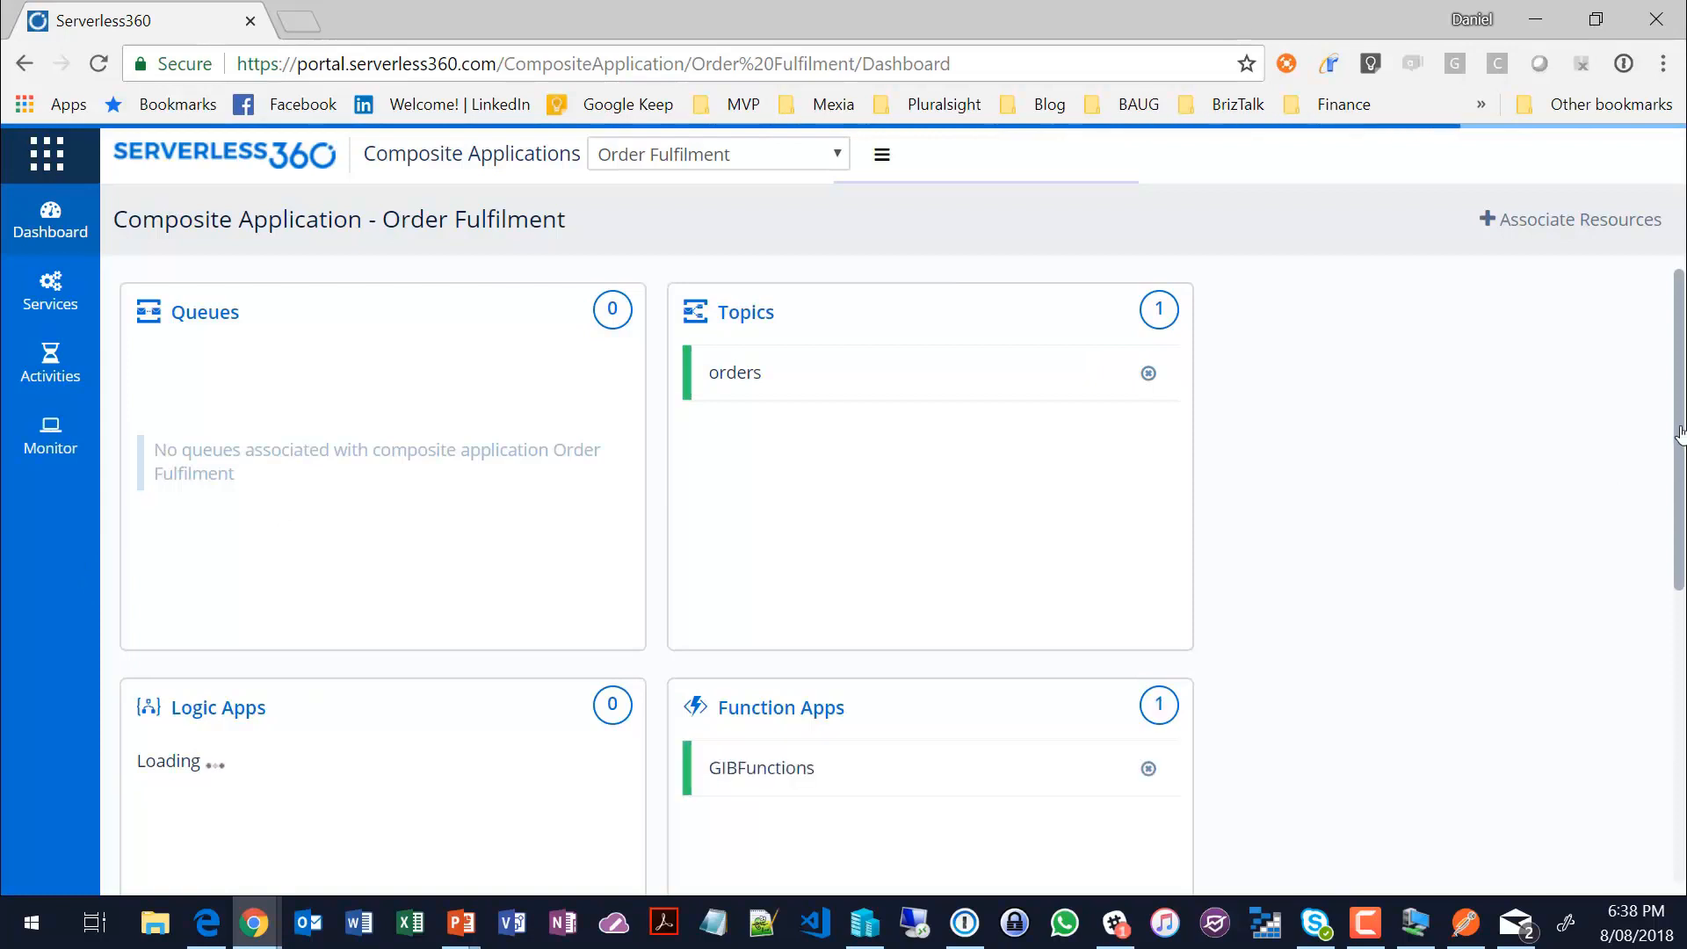
mouse_move(1680, 420)
left_mouse_down()
mouse_move(1681, 453)
mouse_move(1676, 413)
left_mouse_up()
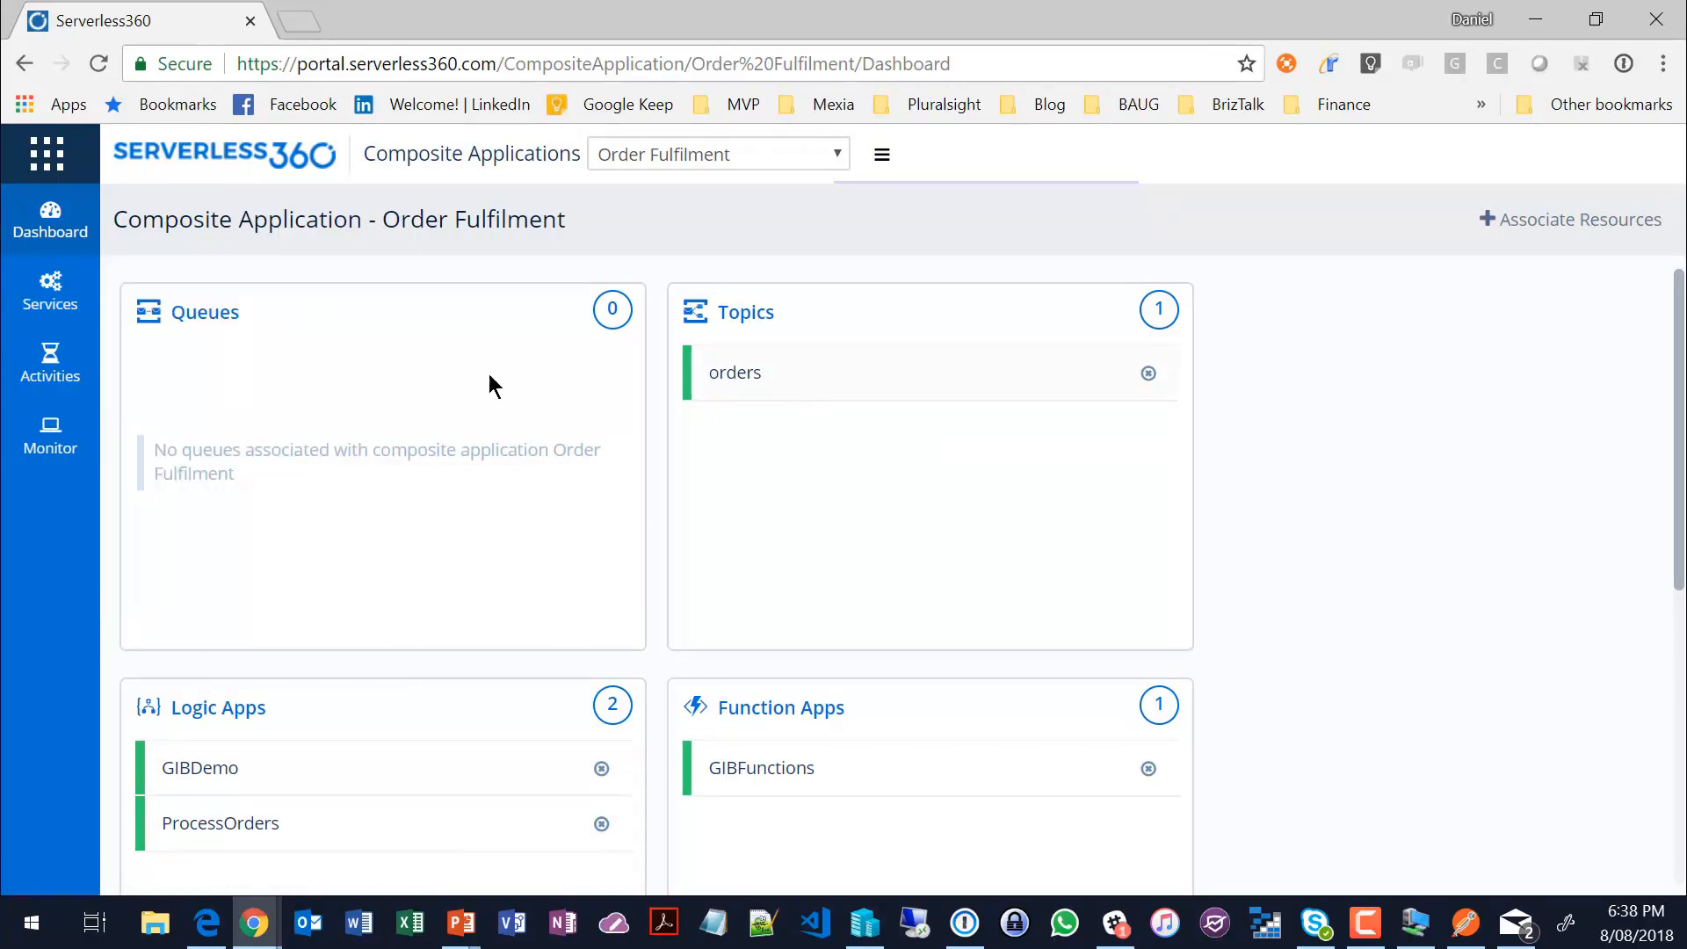
mouse_move(41, 290)
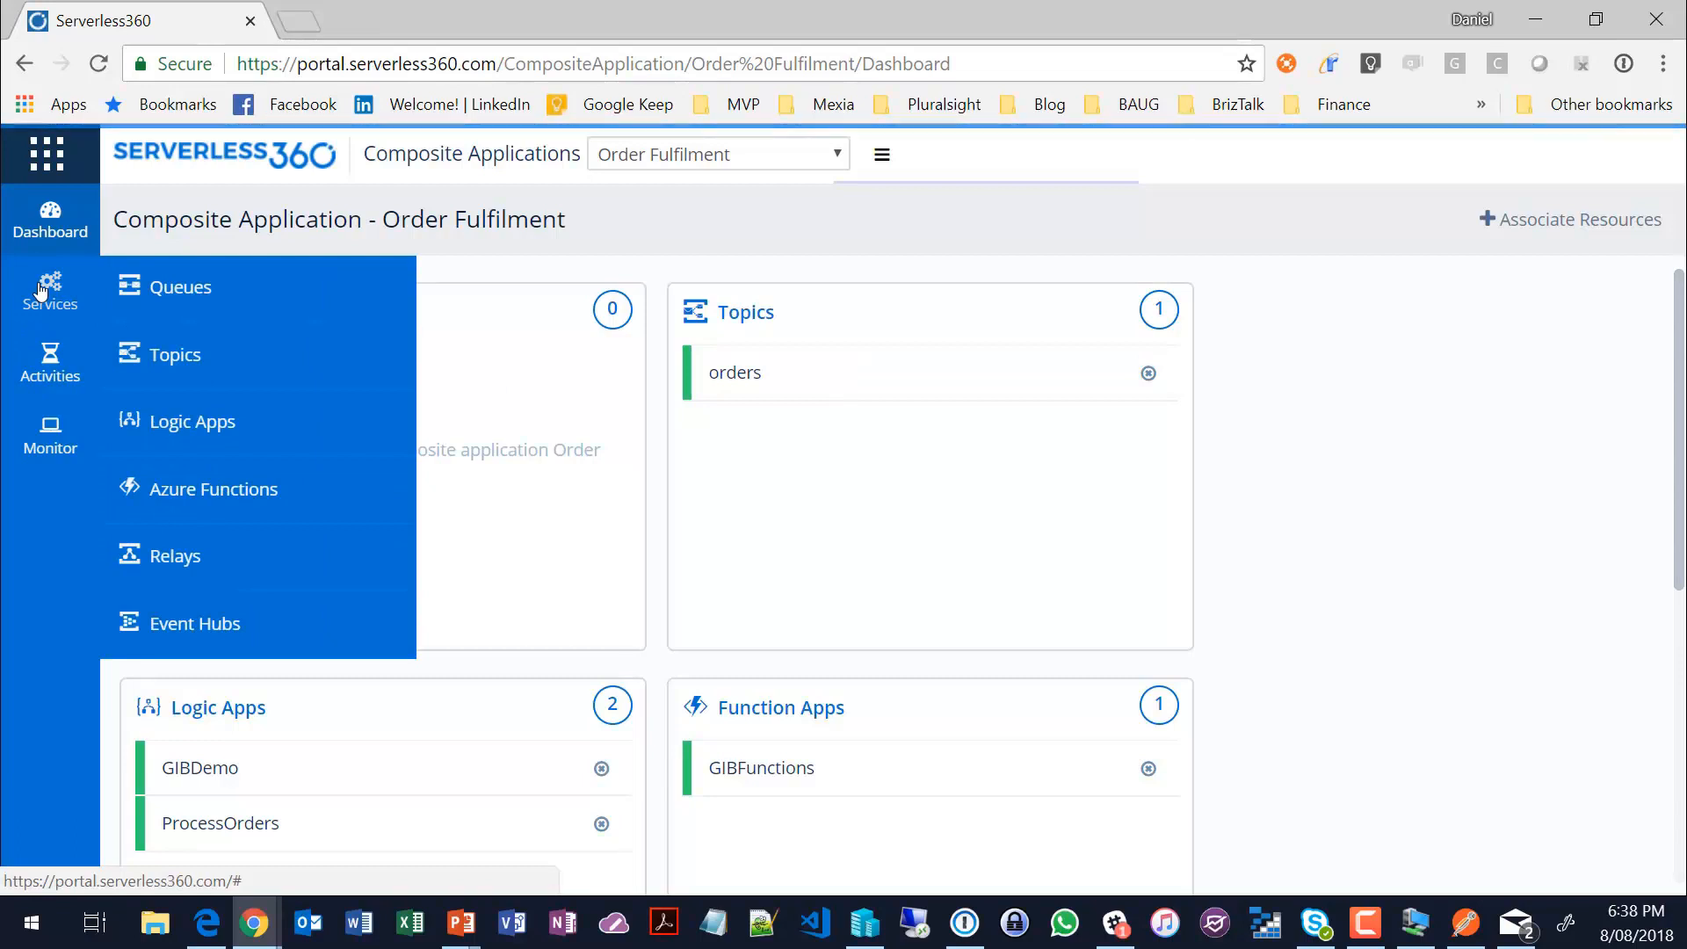
left_click(194, 430)
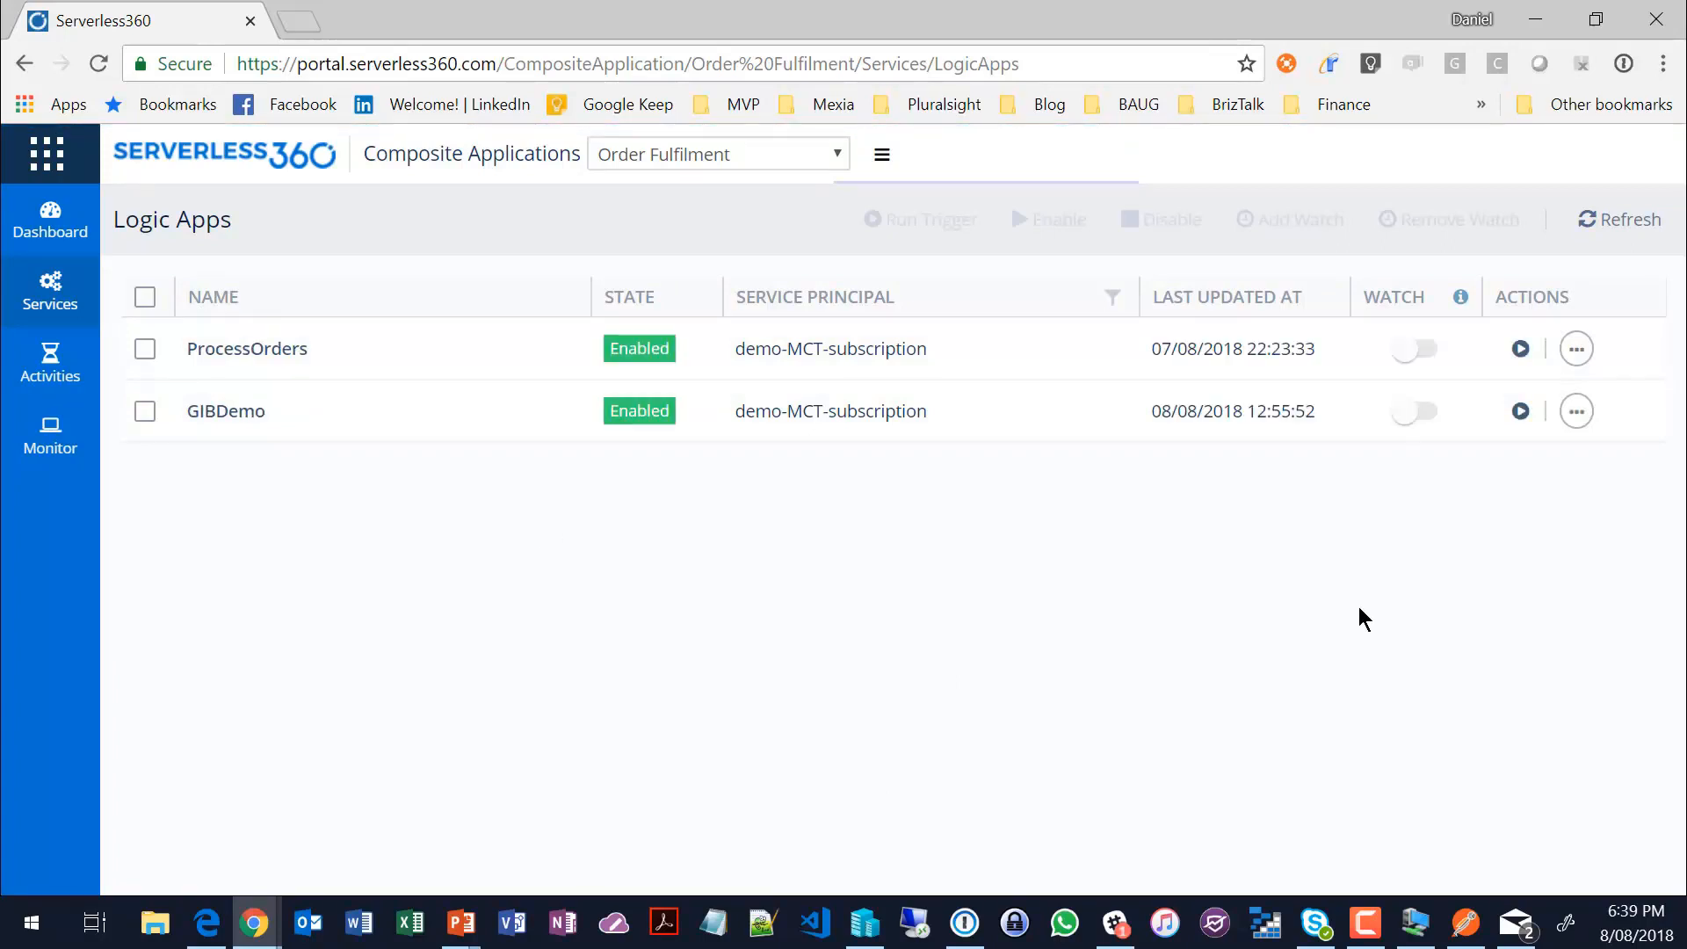
Step: Review the watch monitor notification channels for the ProcessOrders logic app, then close them without saving
left_click(1415, 349)
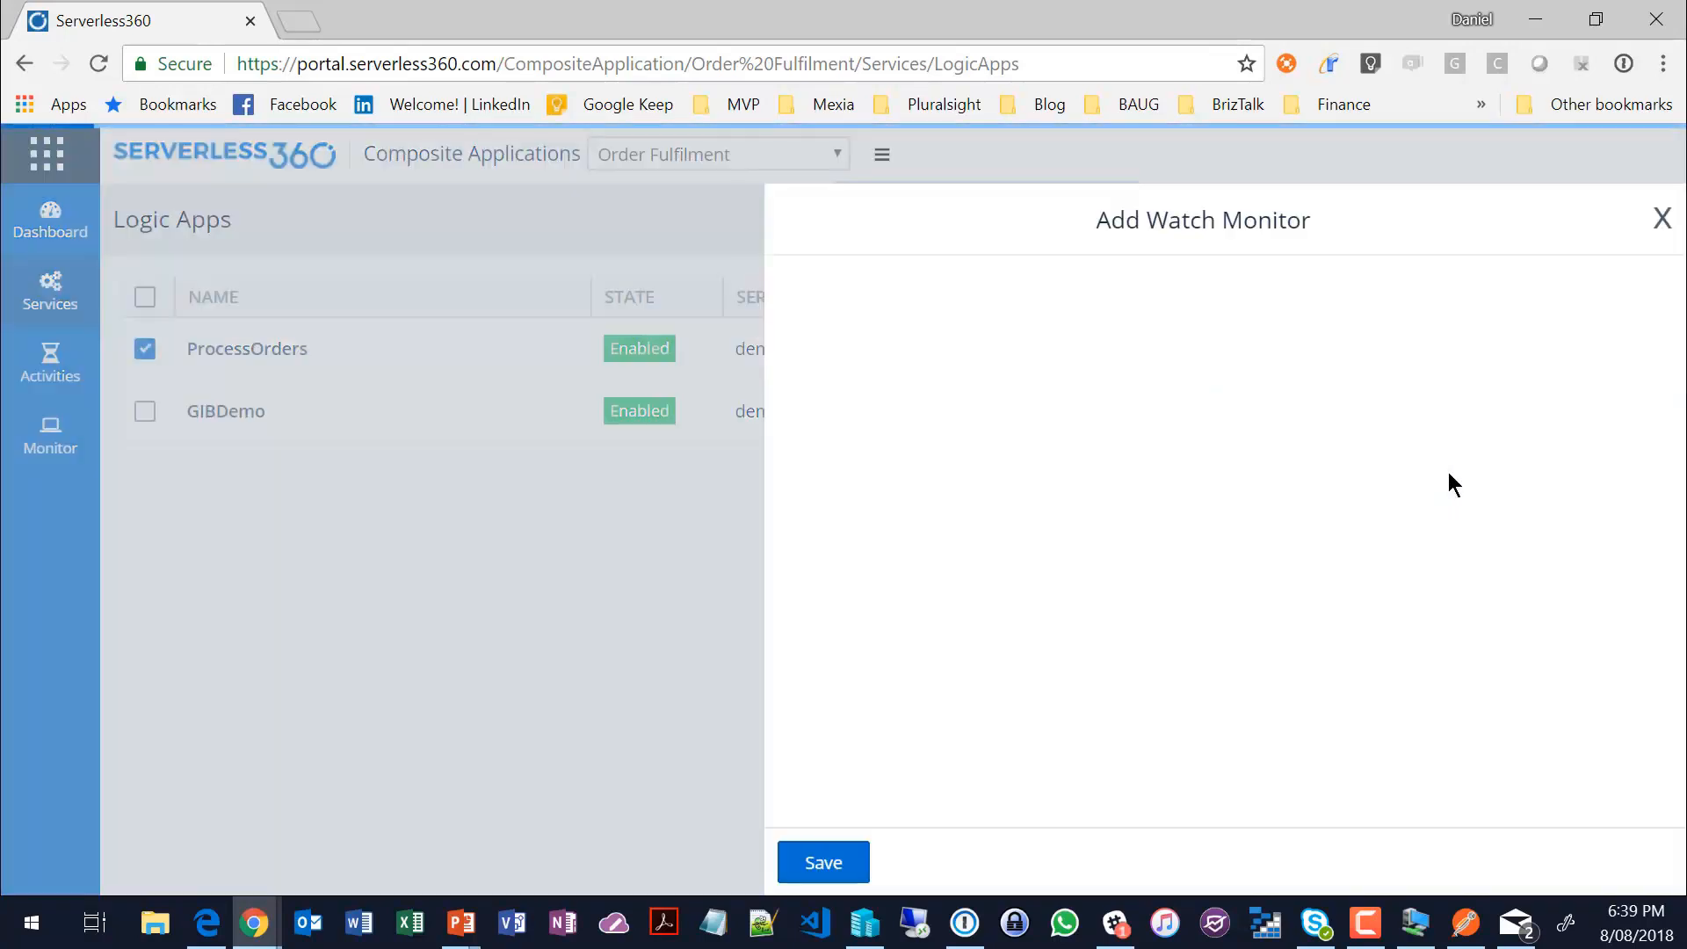
left_click_drag(1088, 456, 766, 472)
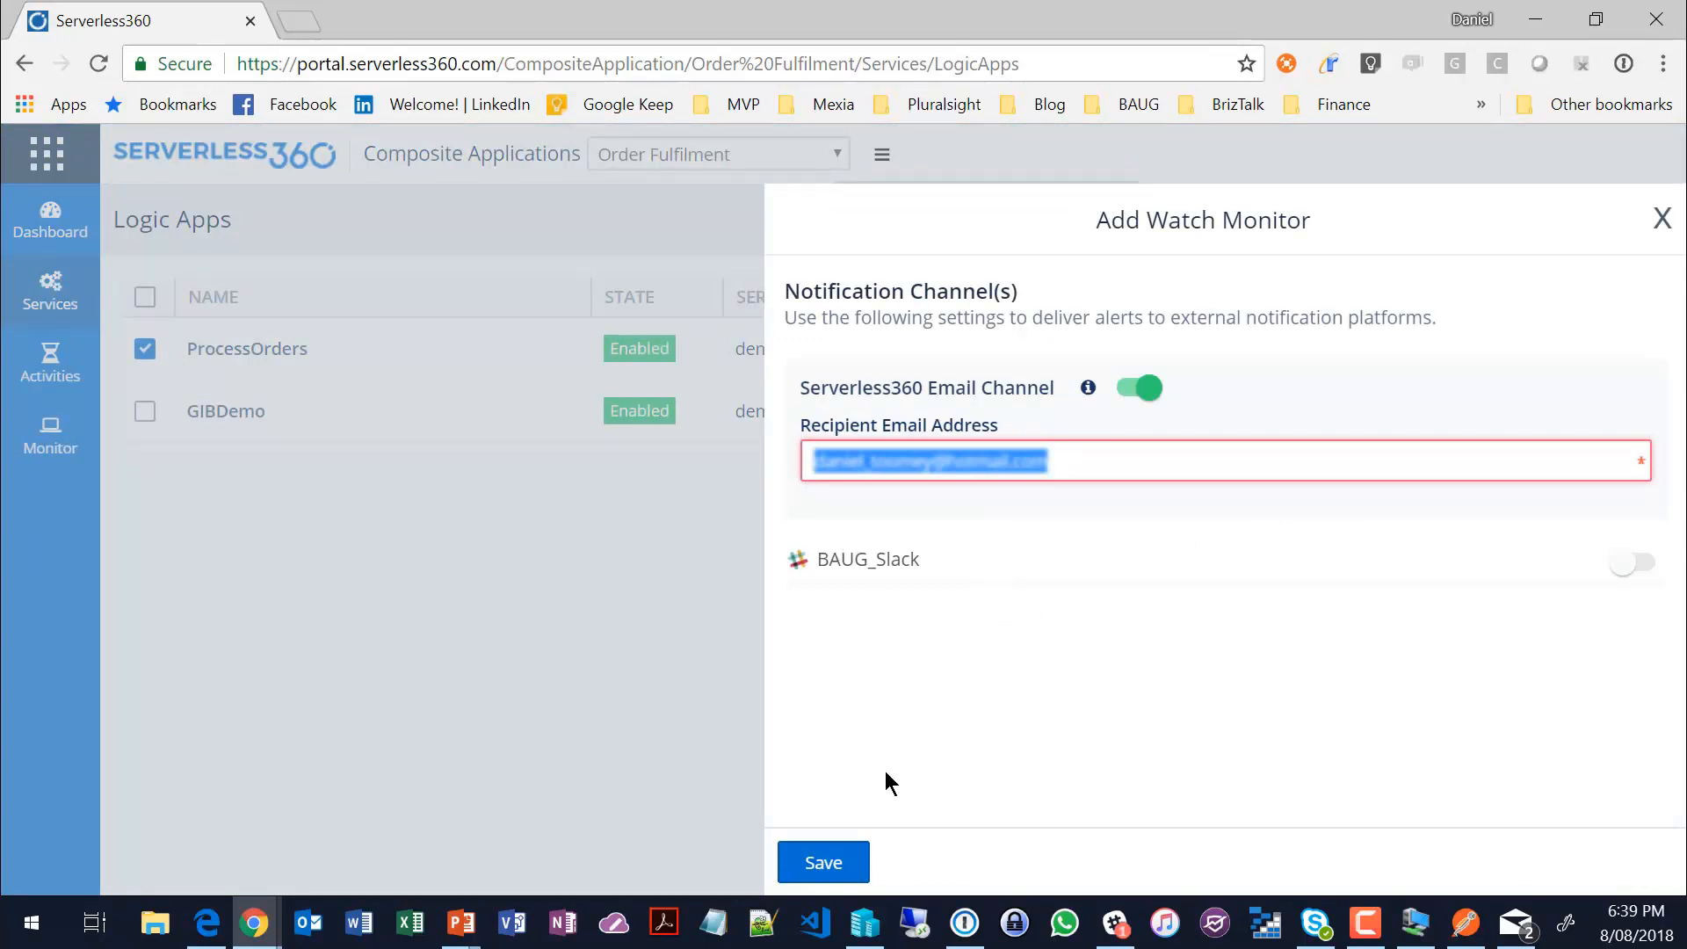
left_click(1661, 218)
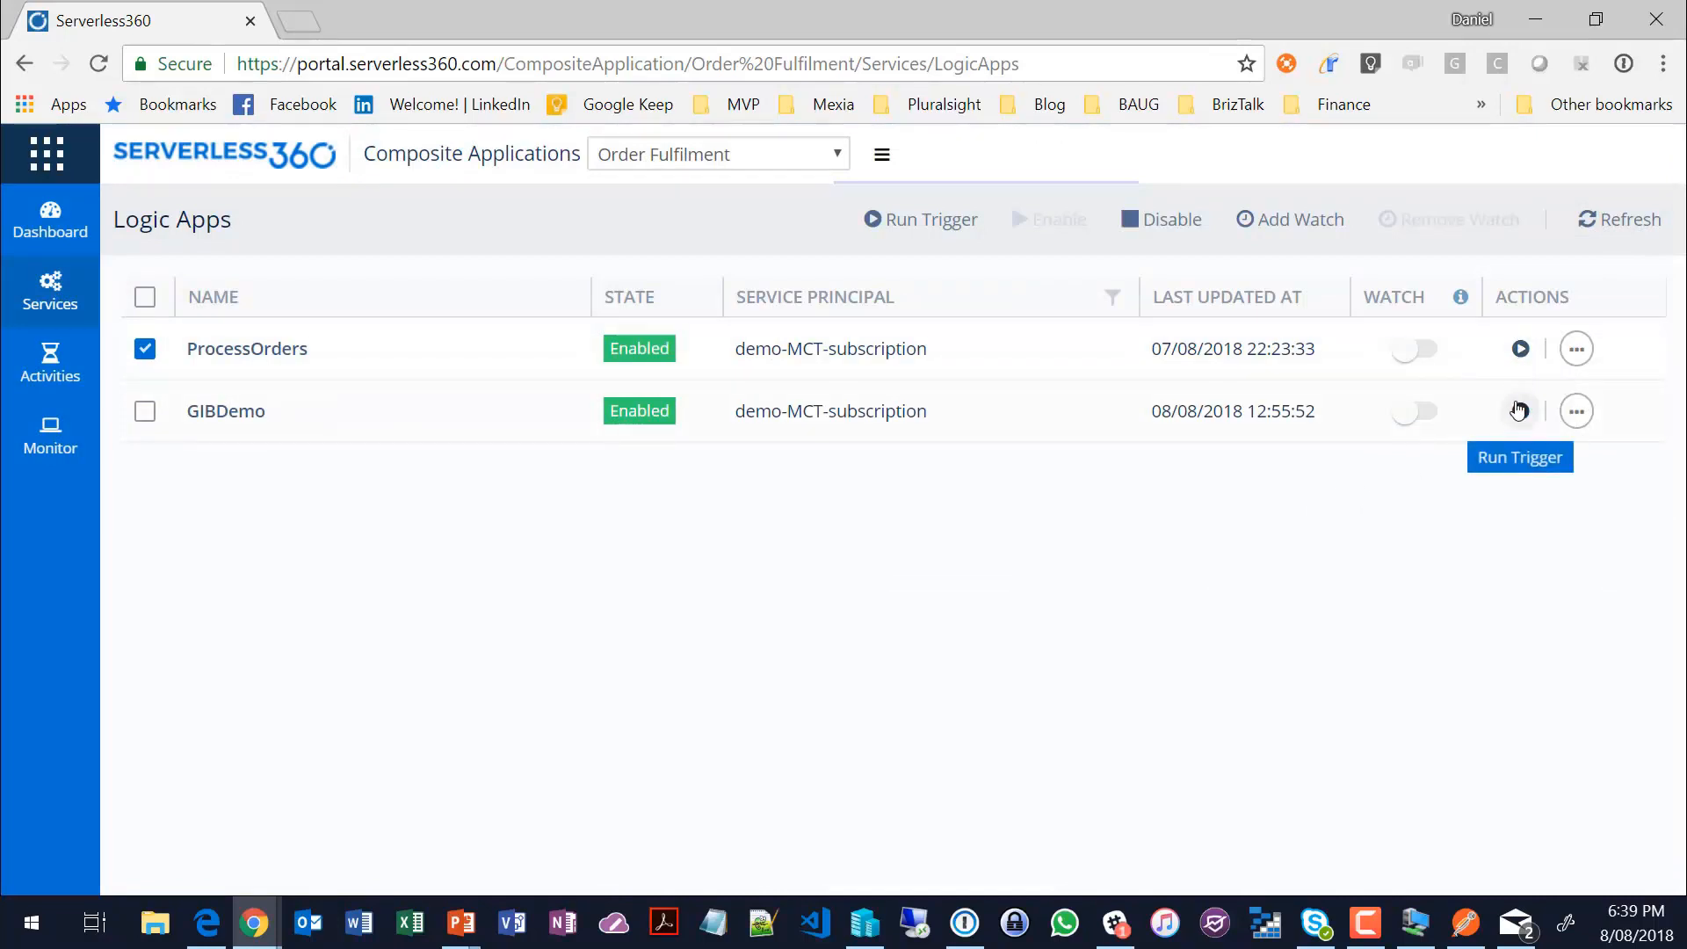
Step: View the properties of the ProcessOrders logic app and close them
left_click(1576, 349)
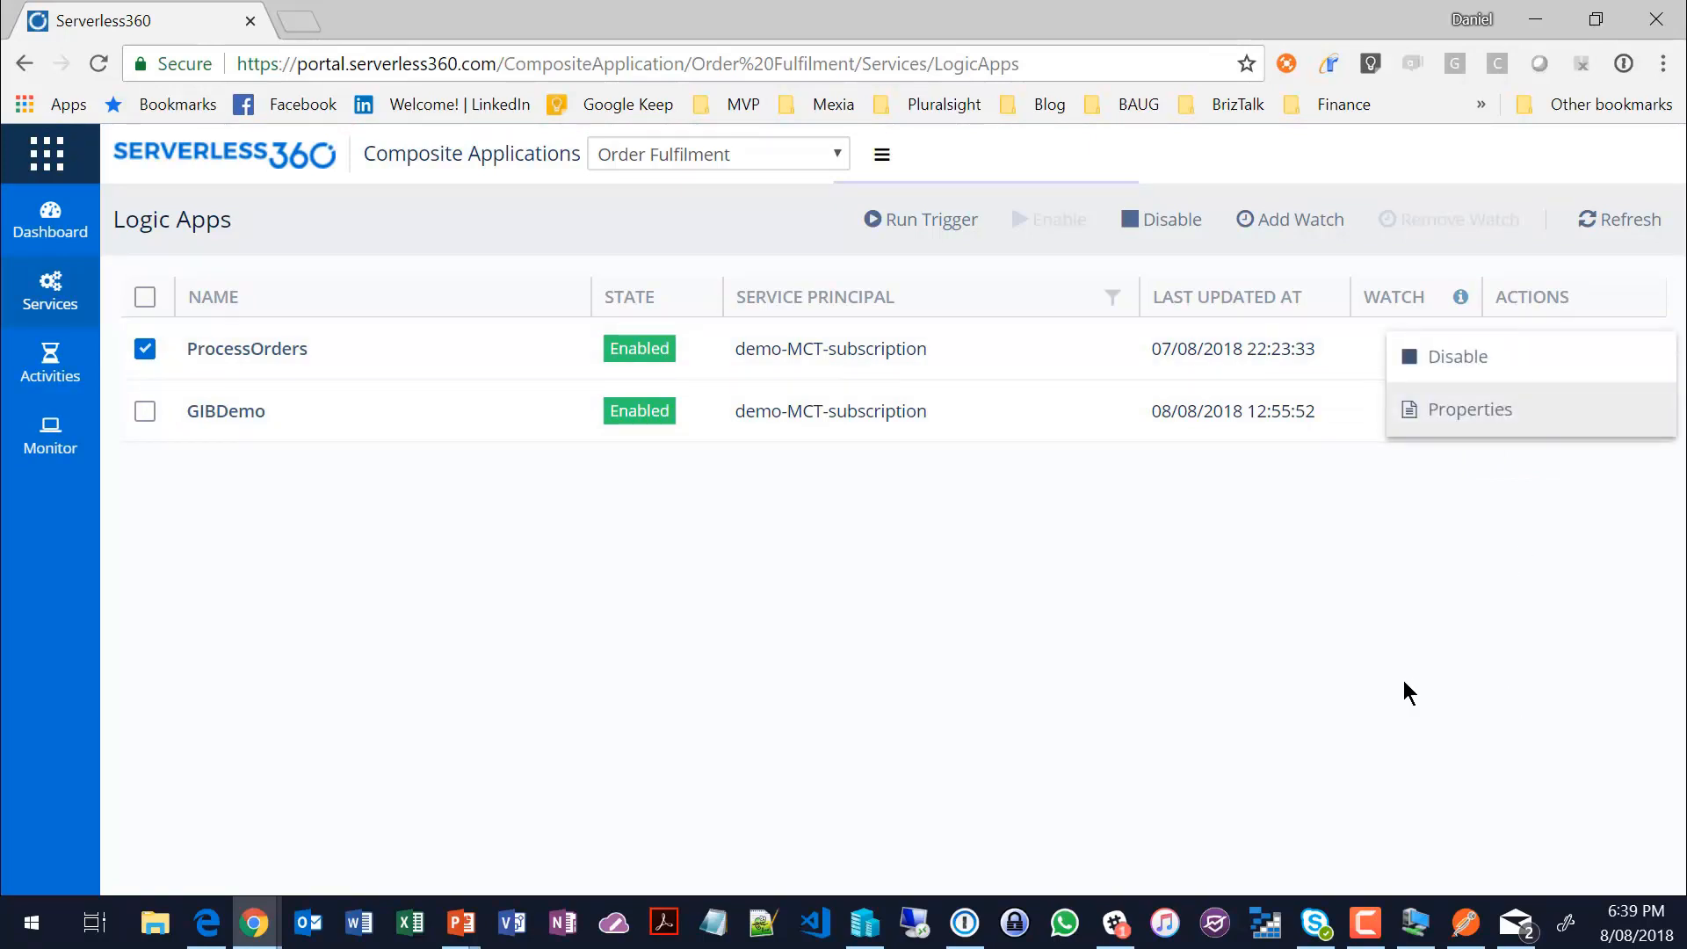
left_click(1499, 399)
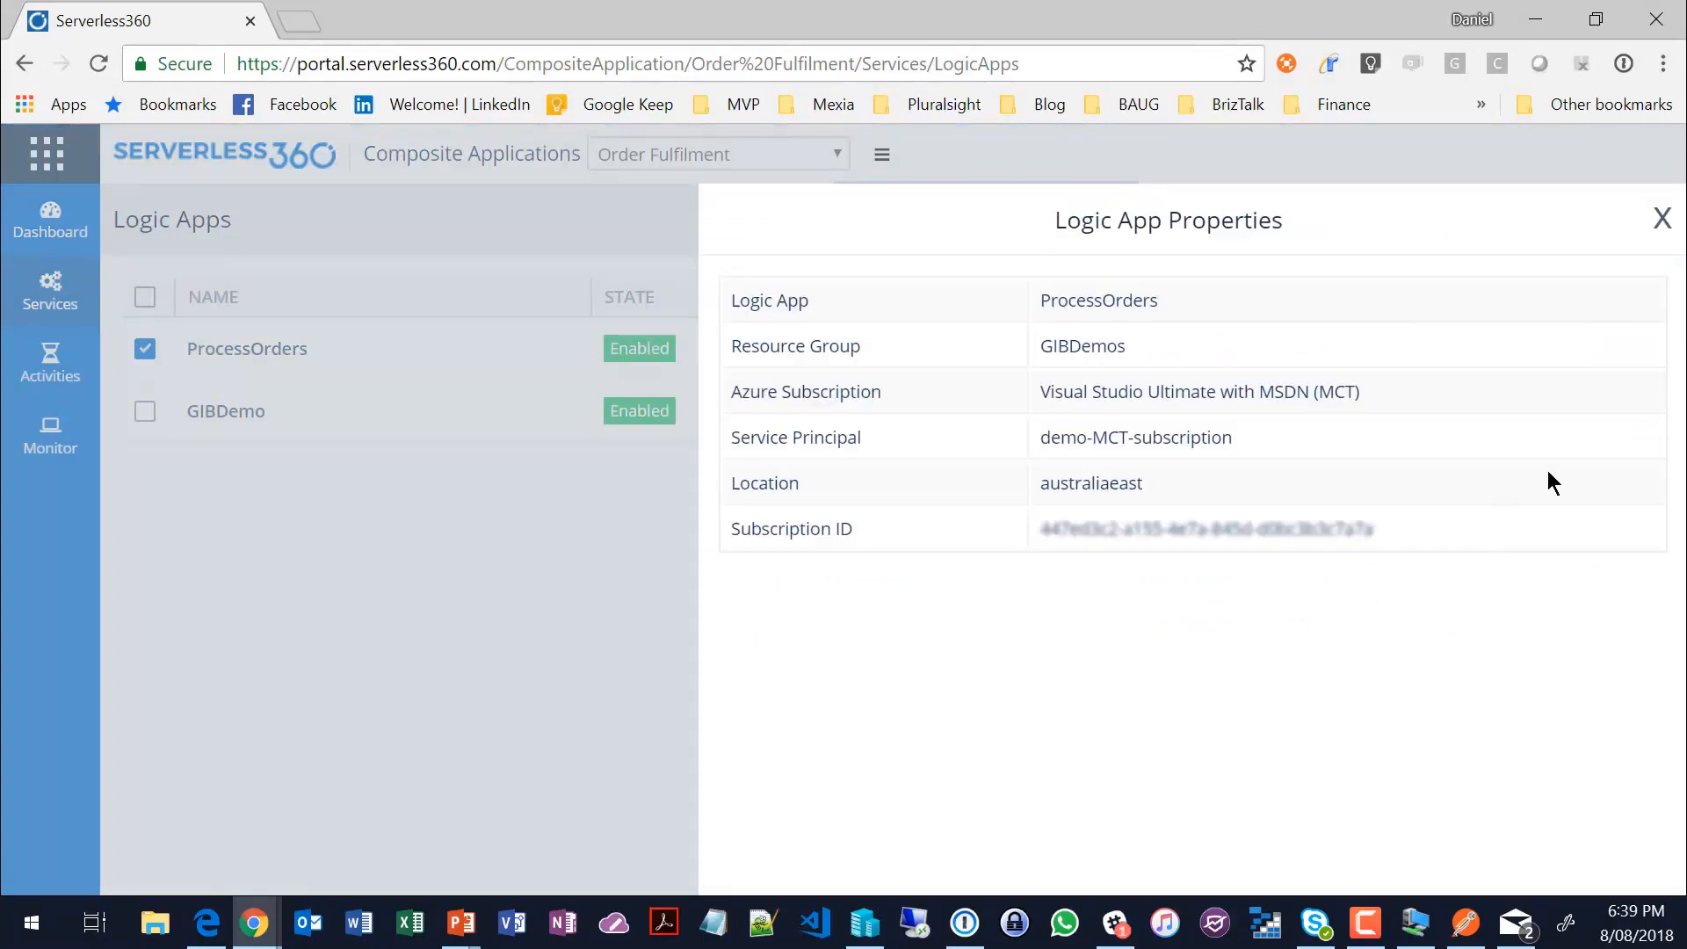
left_click(1664, 218)
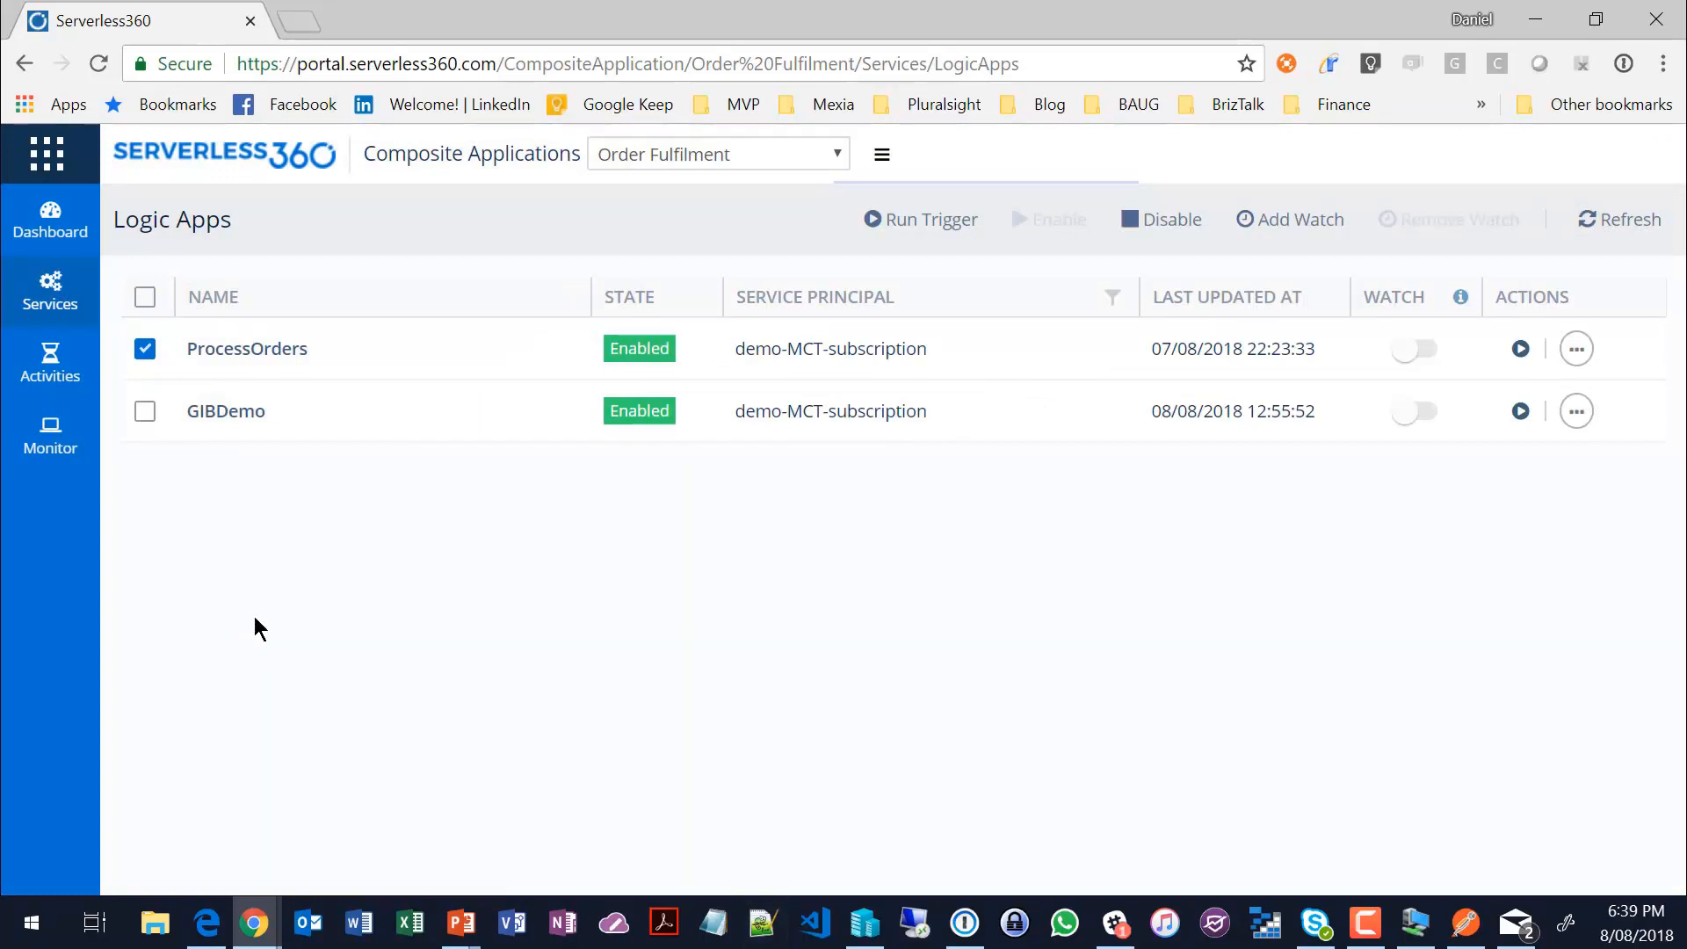
Step: Open the operations of the Business subscription under the orders topic
mouse_move(35, 324)
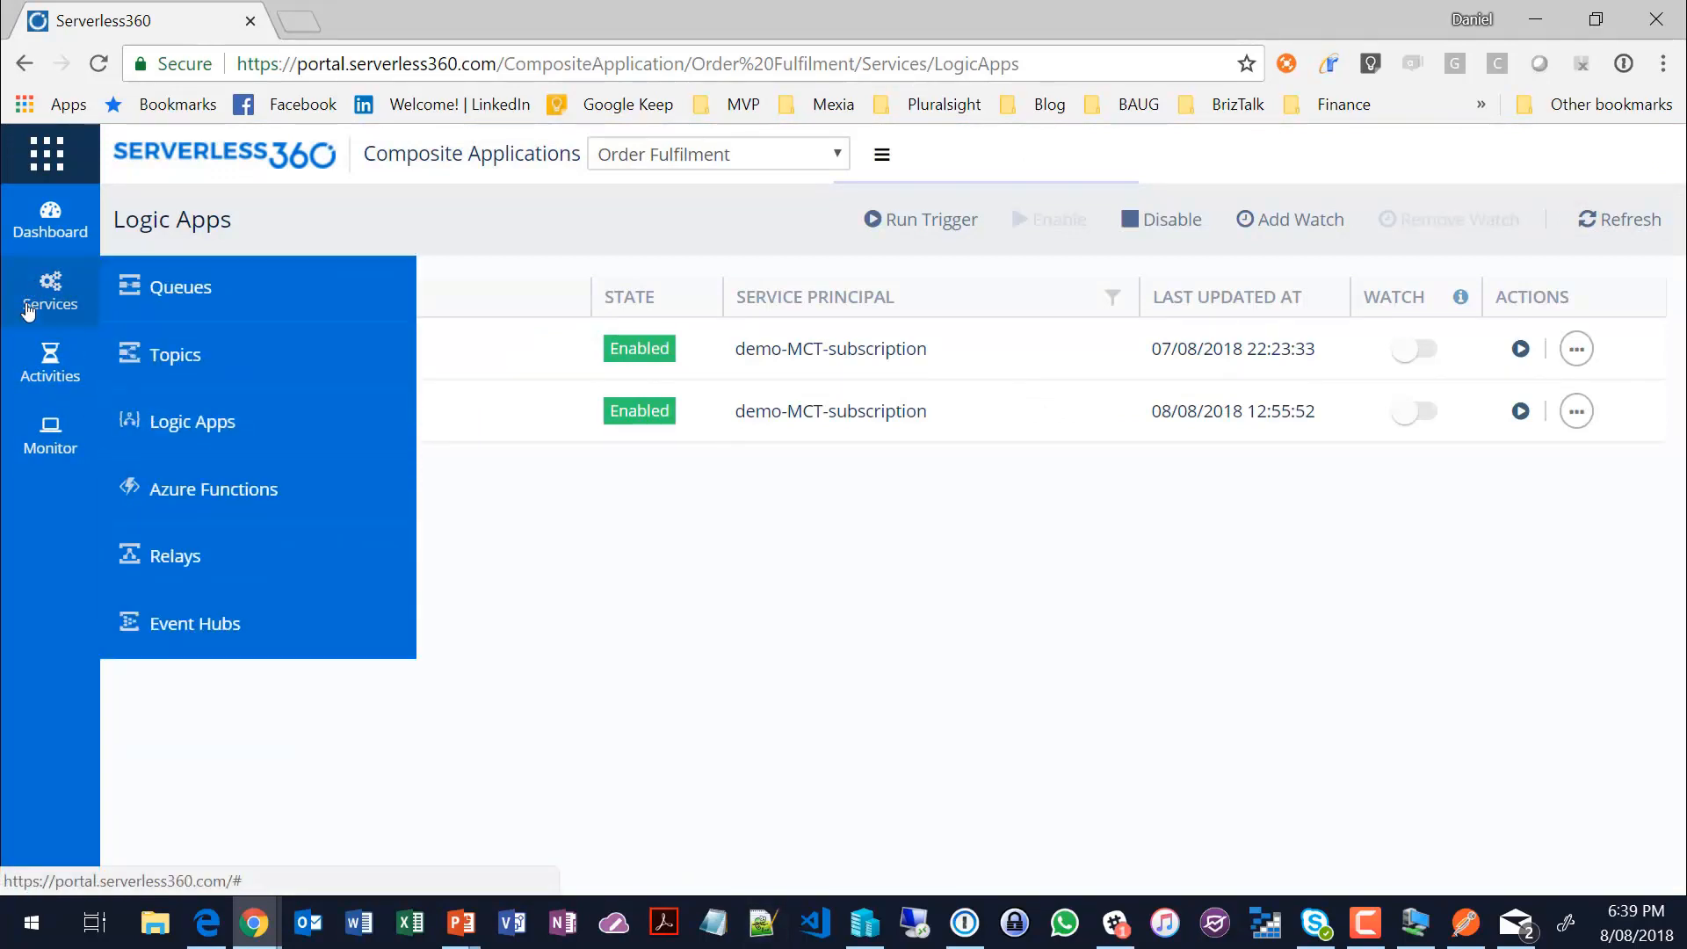
left_click(169, 366)
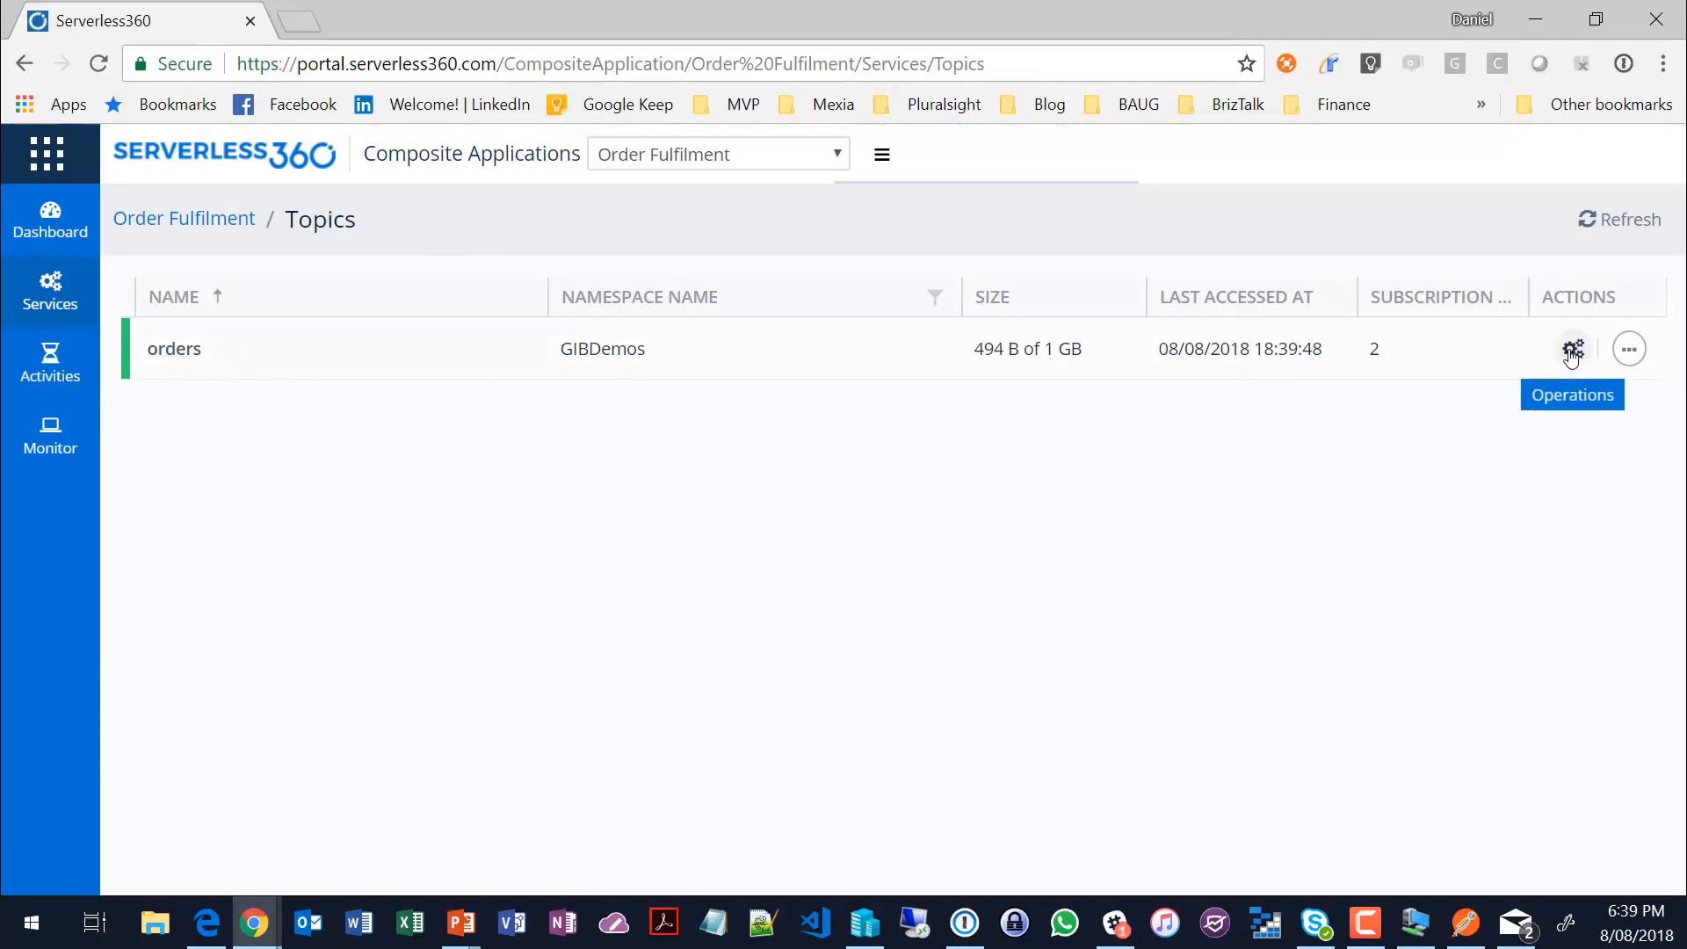
left_click(1571, 350)
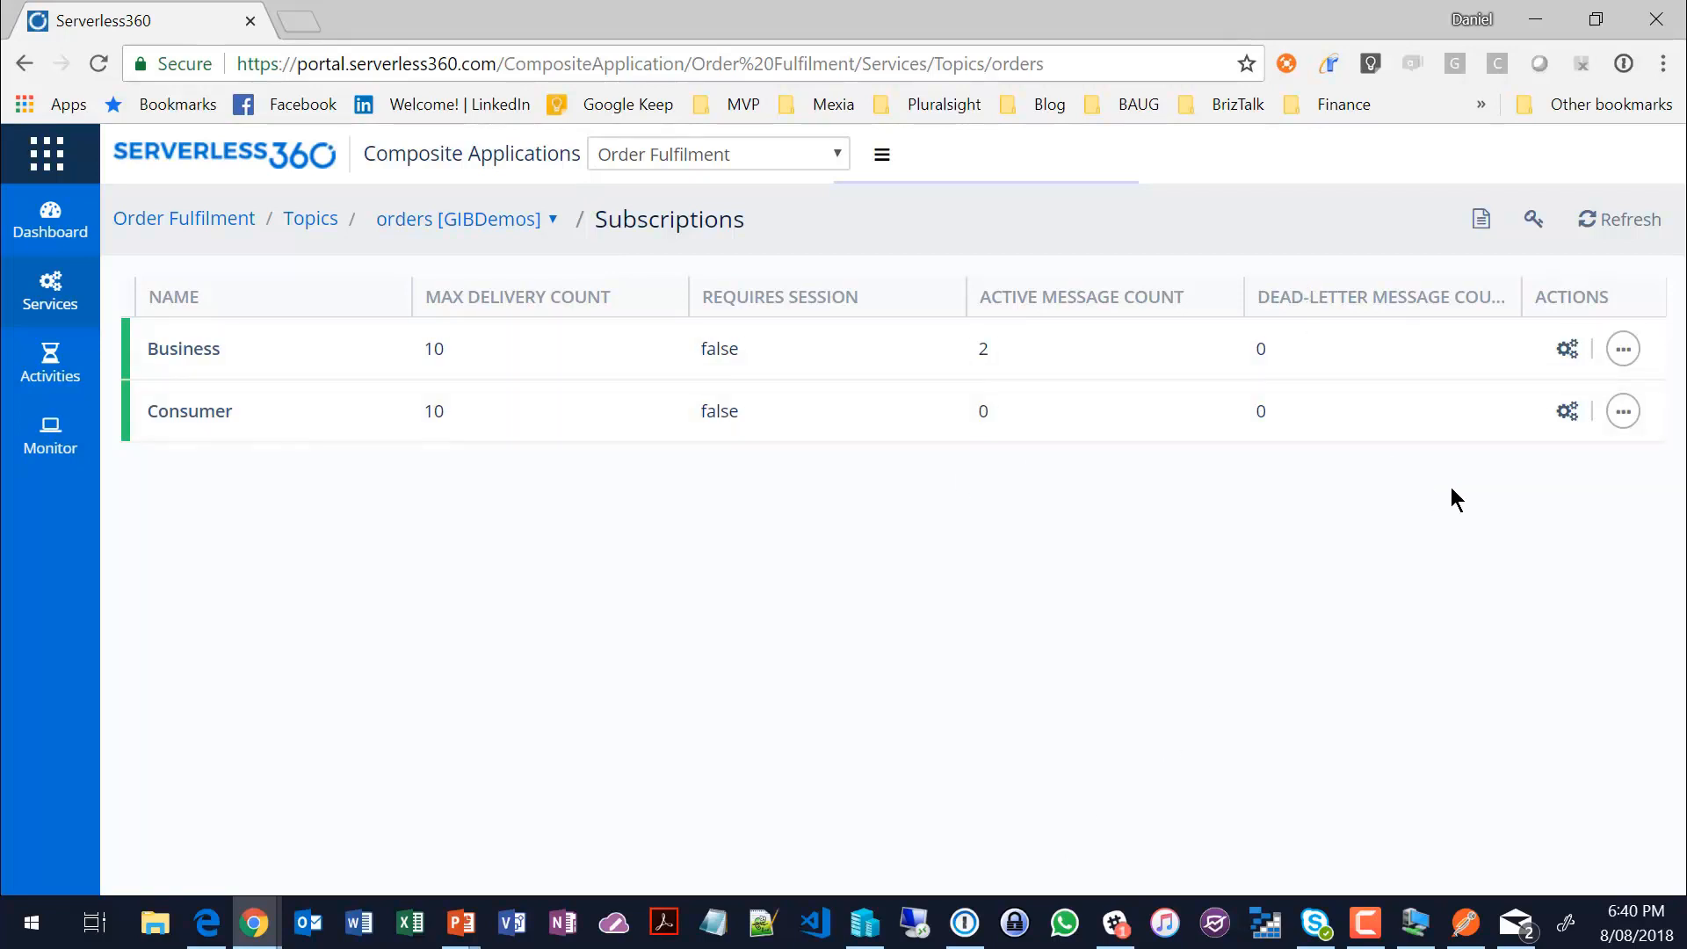
left_click(1566, 348)
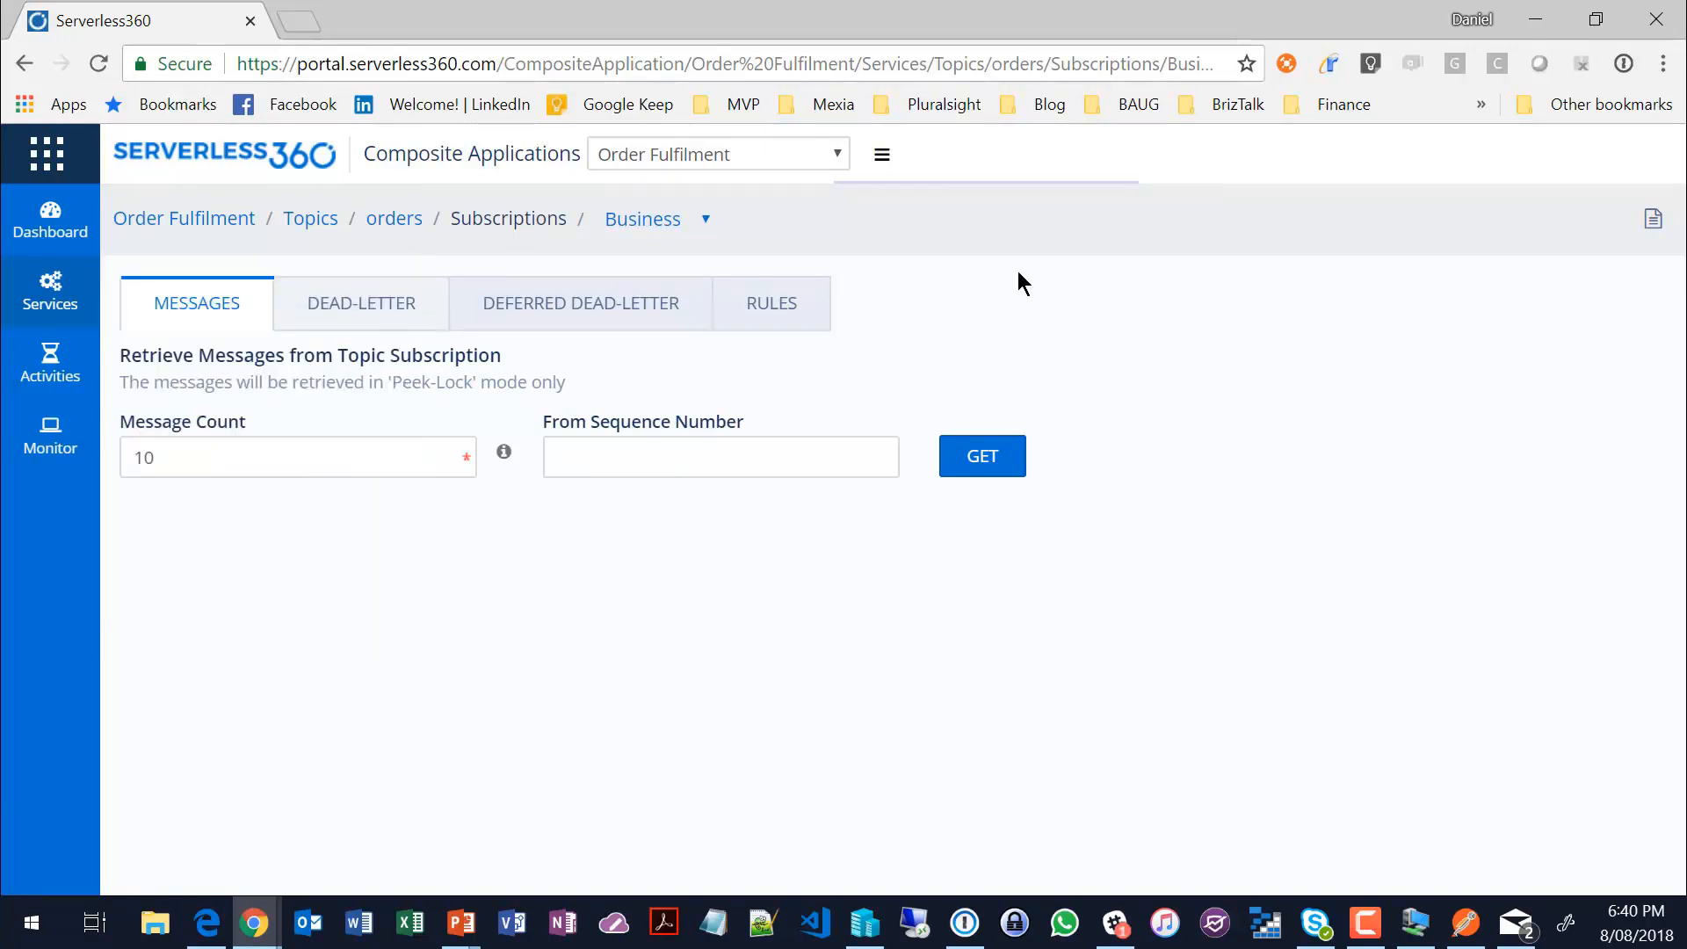
Step: Inspect the properties of the Business rule on the Business subscription, including its filter, and close them
left_click(773, 306)
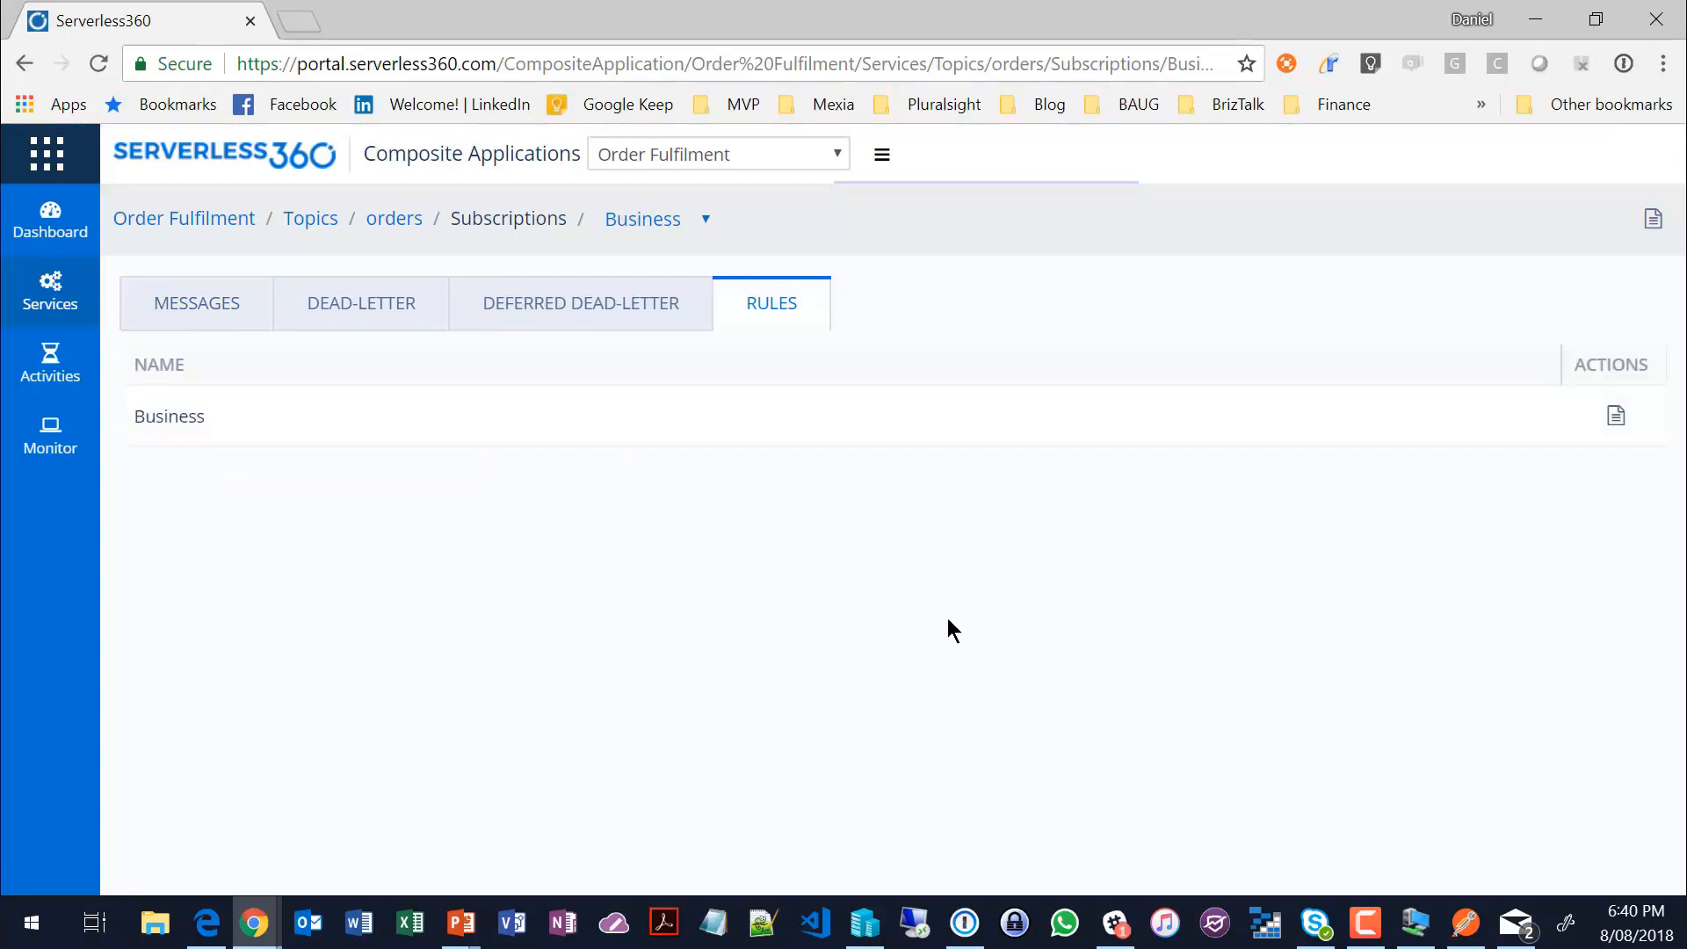
left_click(1614, 415)
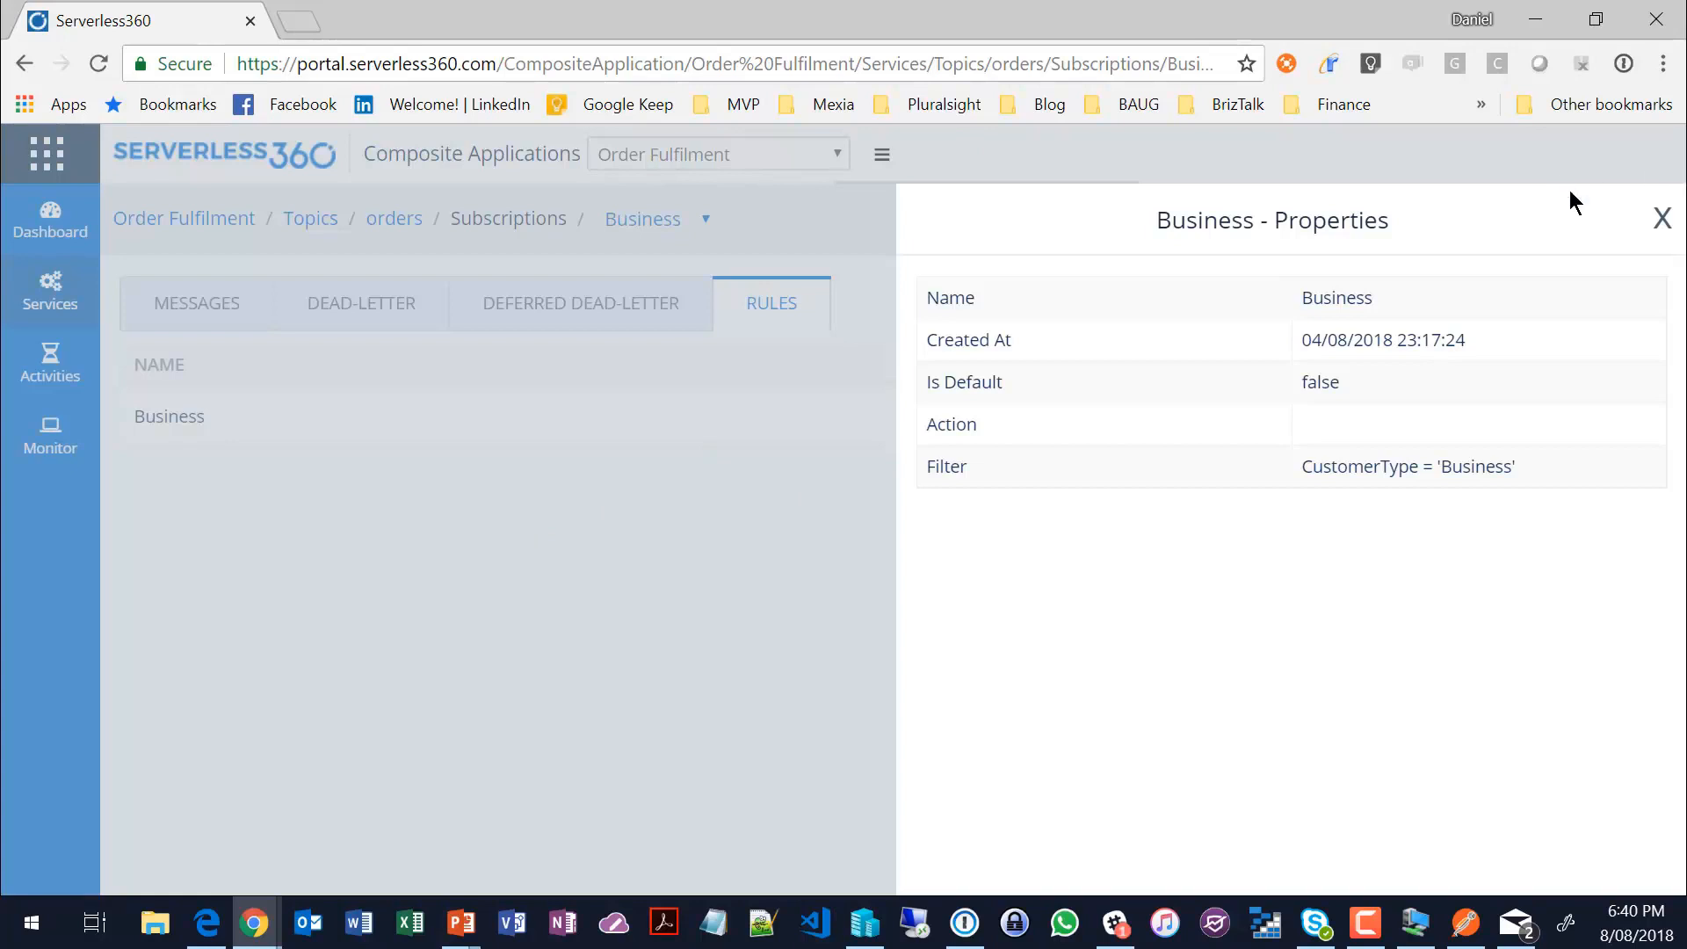
left_click(1661, 223)
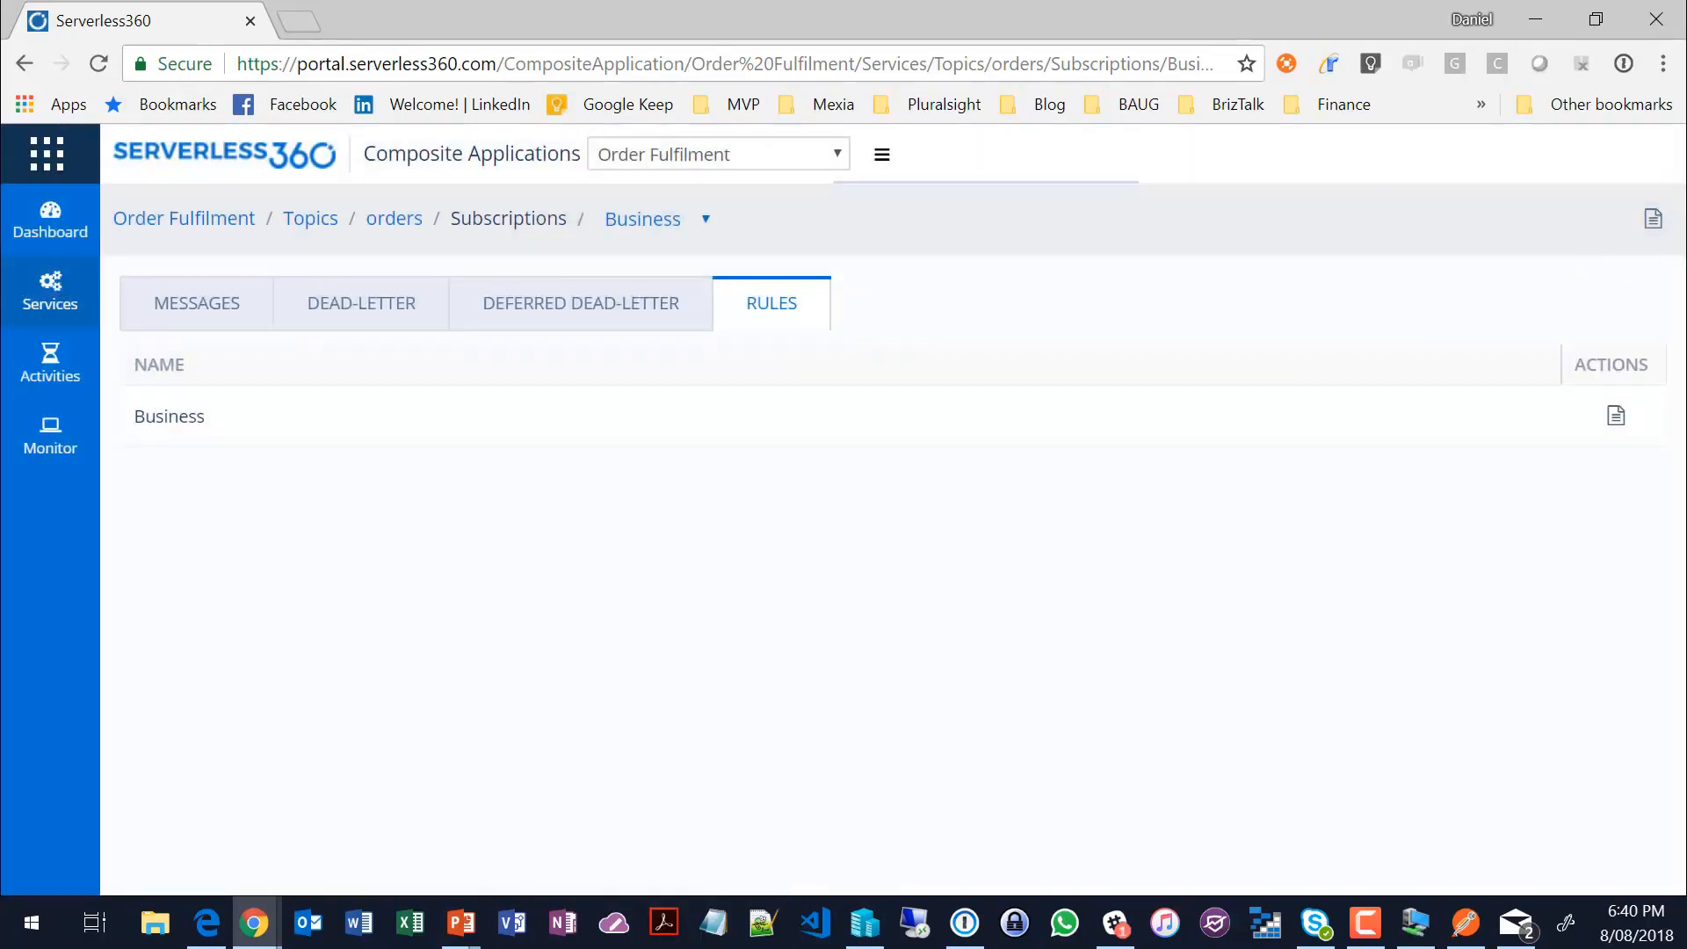
Step: Open the Send SB Messages activity configuration among the Service Bus activities and review its message and custom properties
mouse_move(42, 296)
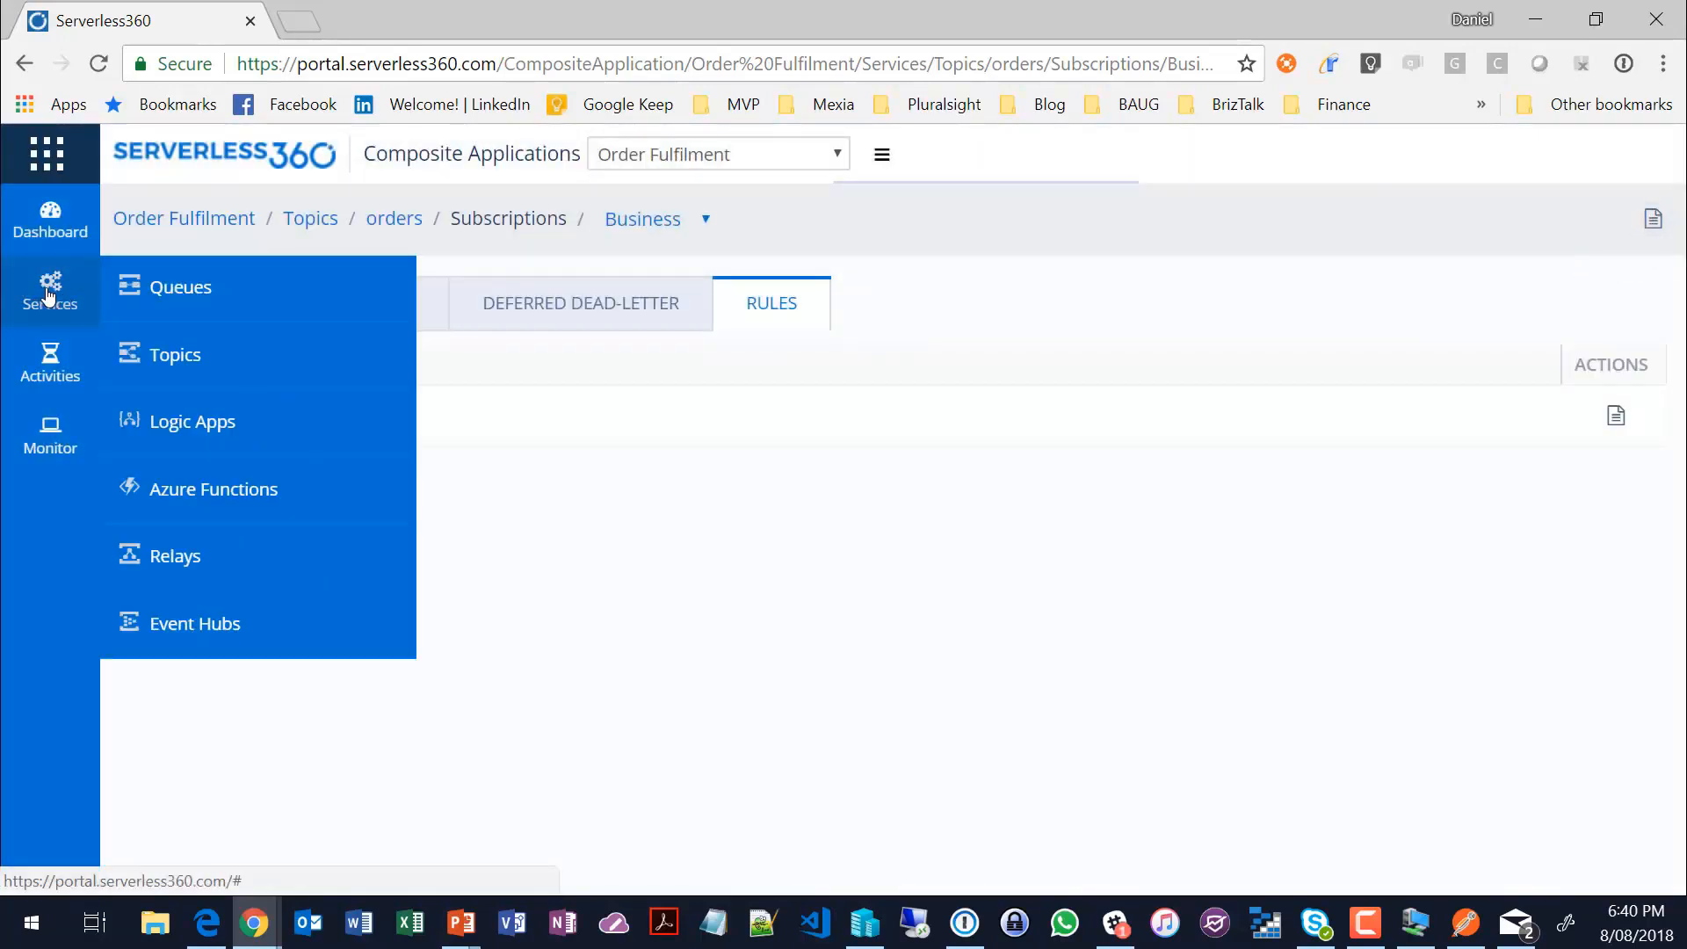
mouse_move(54, 371)
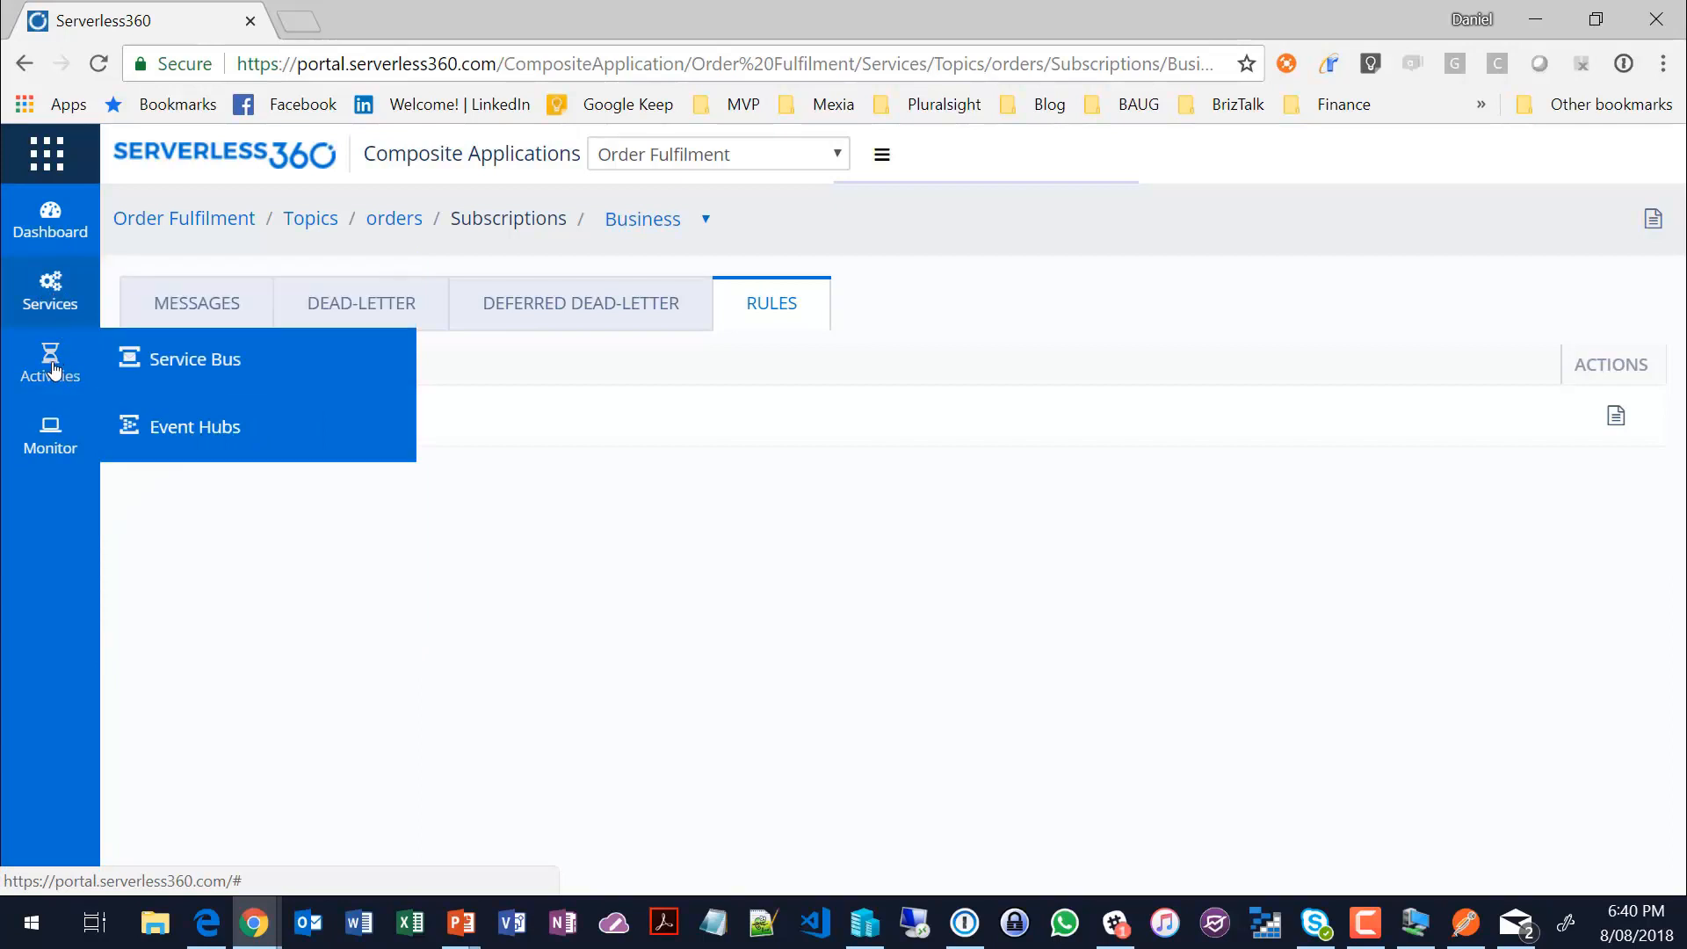
left_click(176, 362)
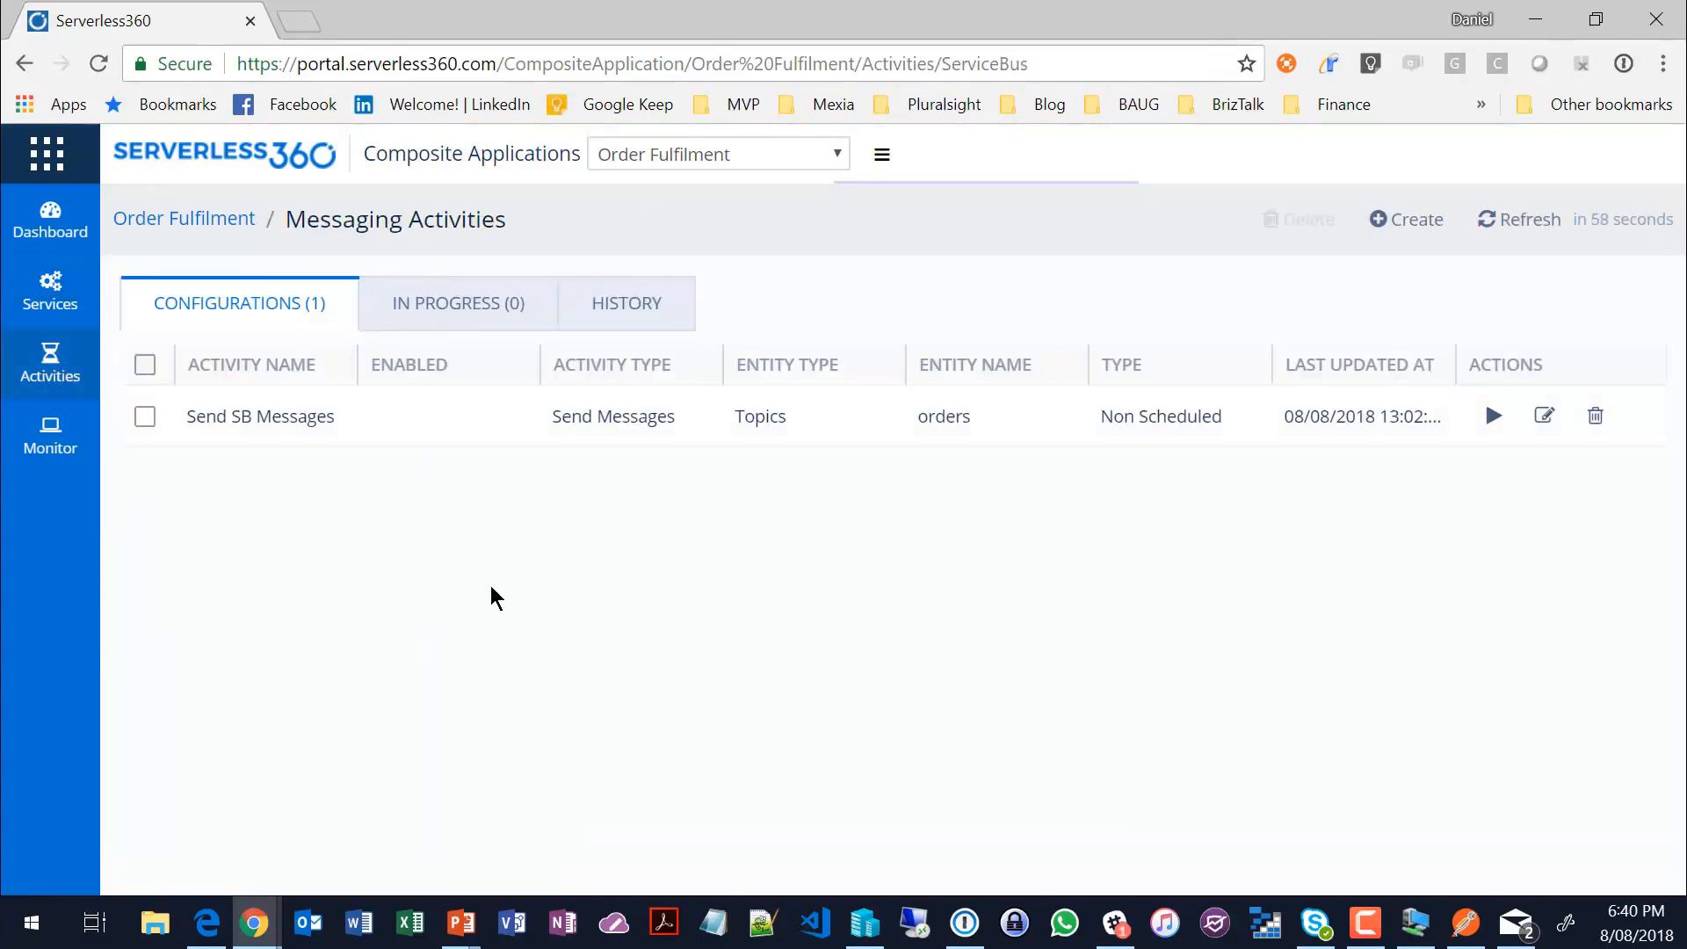
left_click(1545, 416)
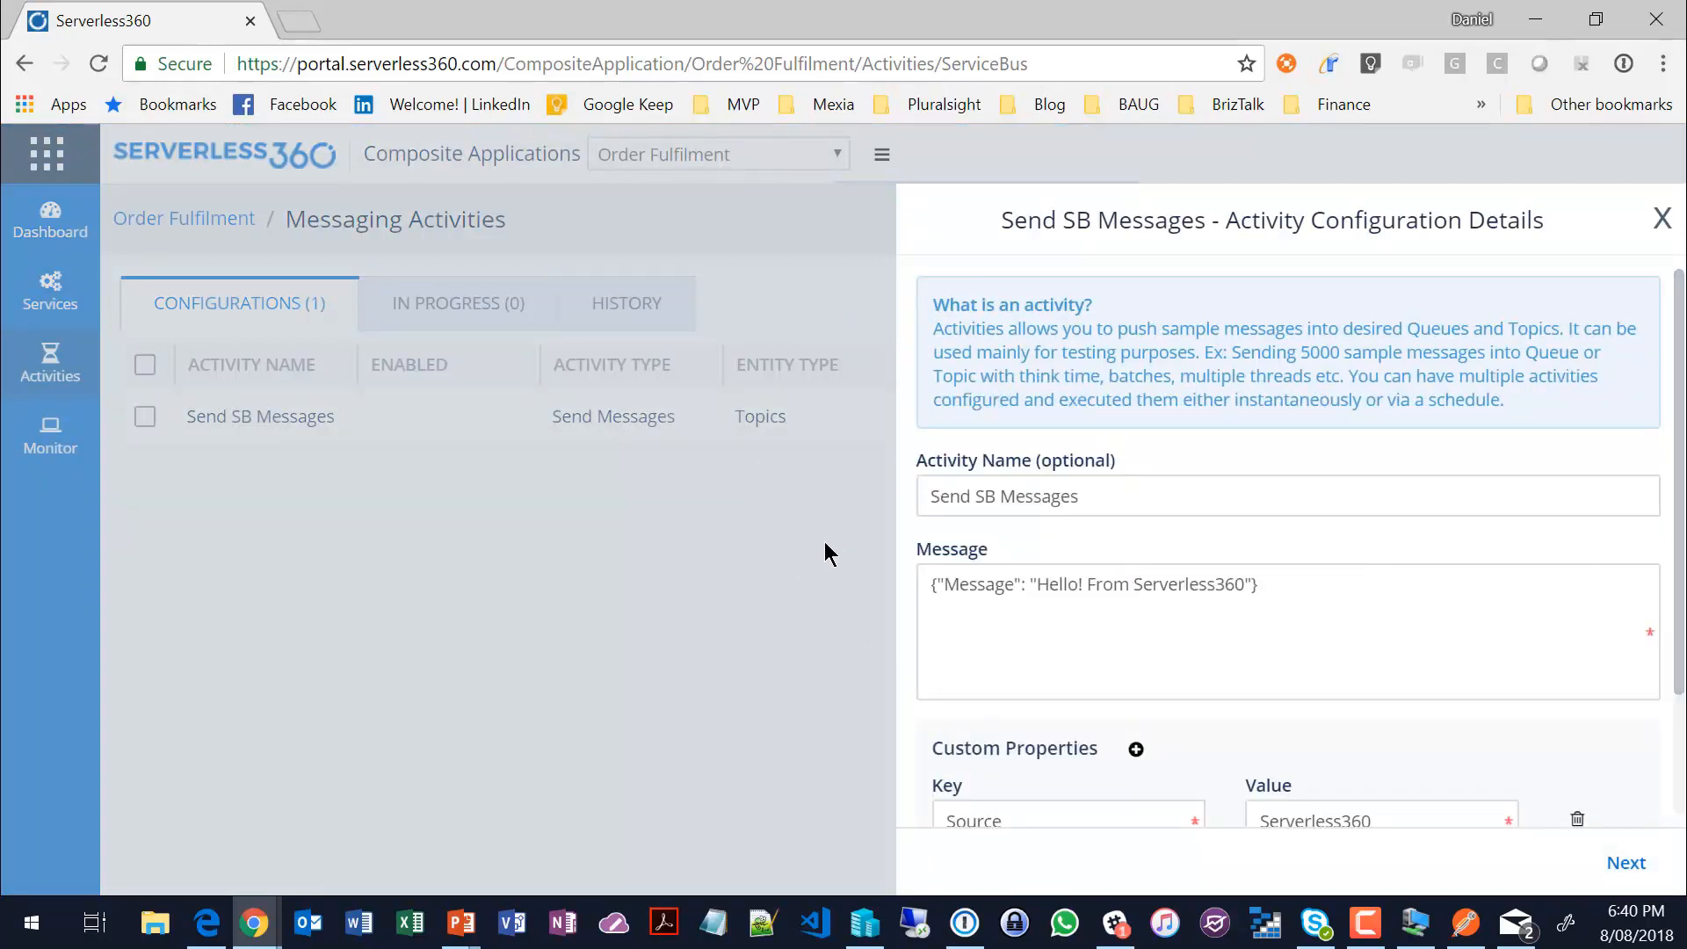
scroll(1680, 826, "down", 2)
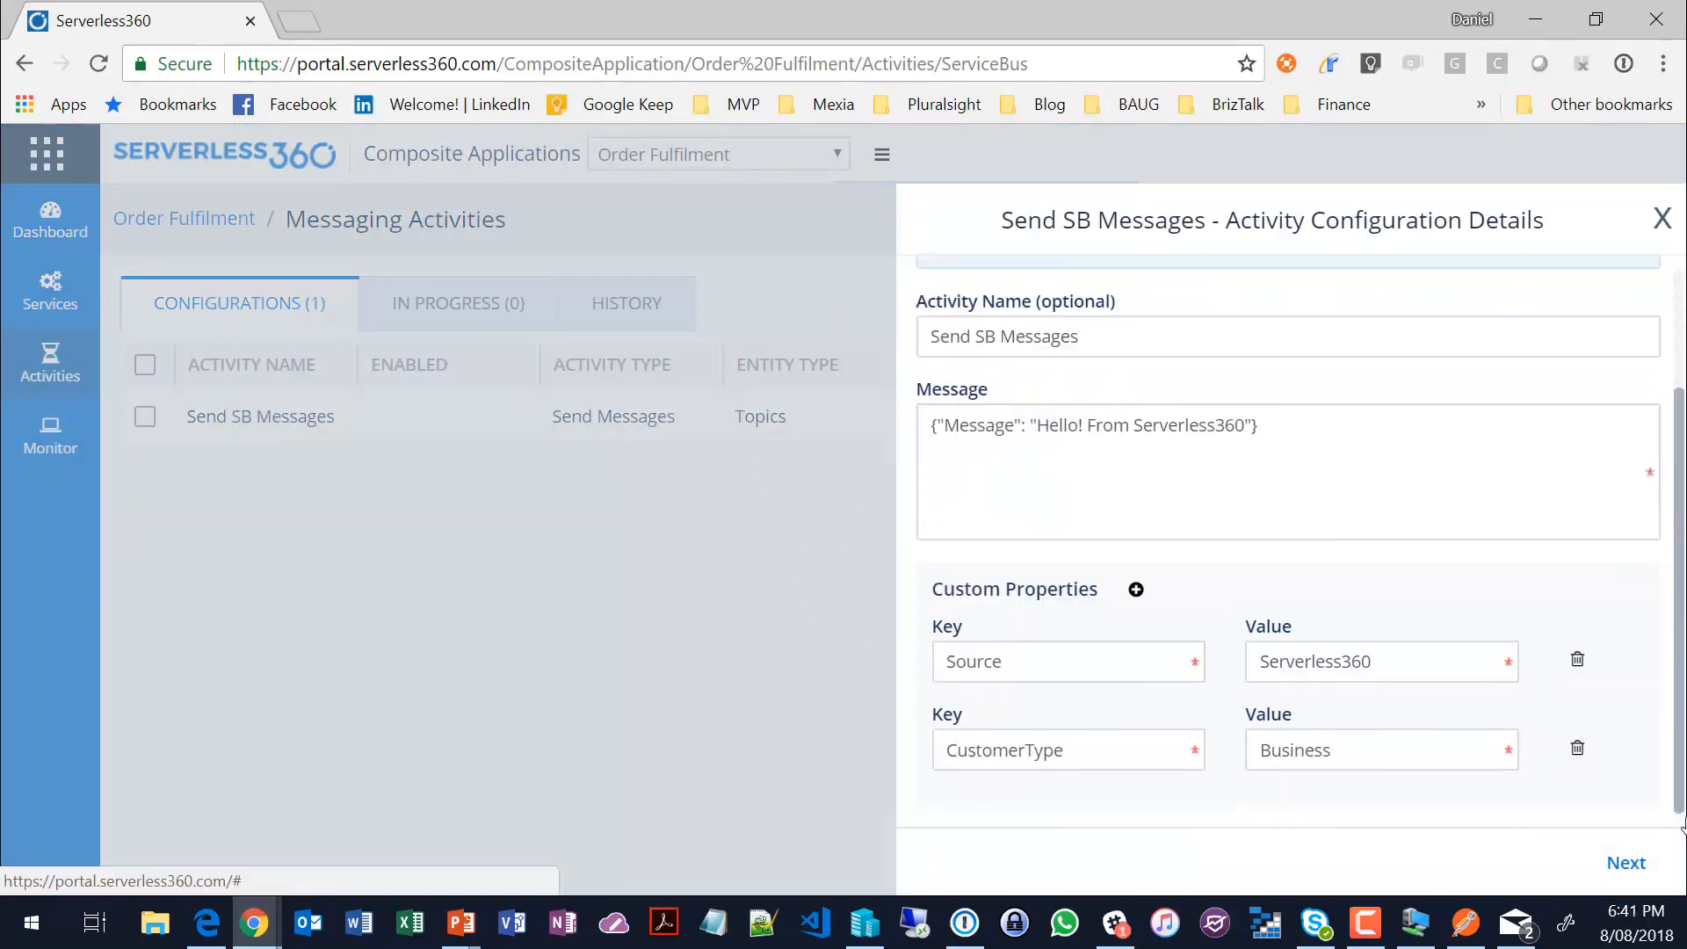
scroll(1664, 535, "up", 2)
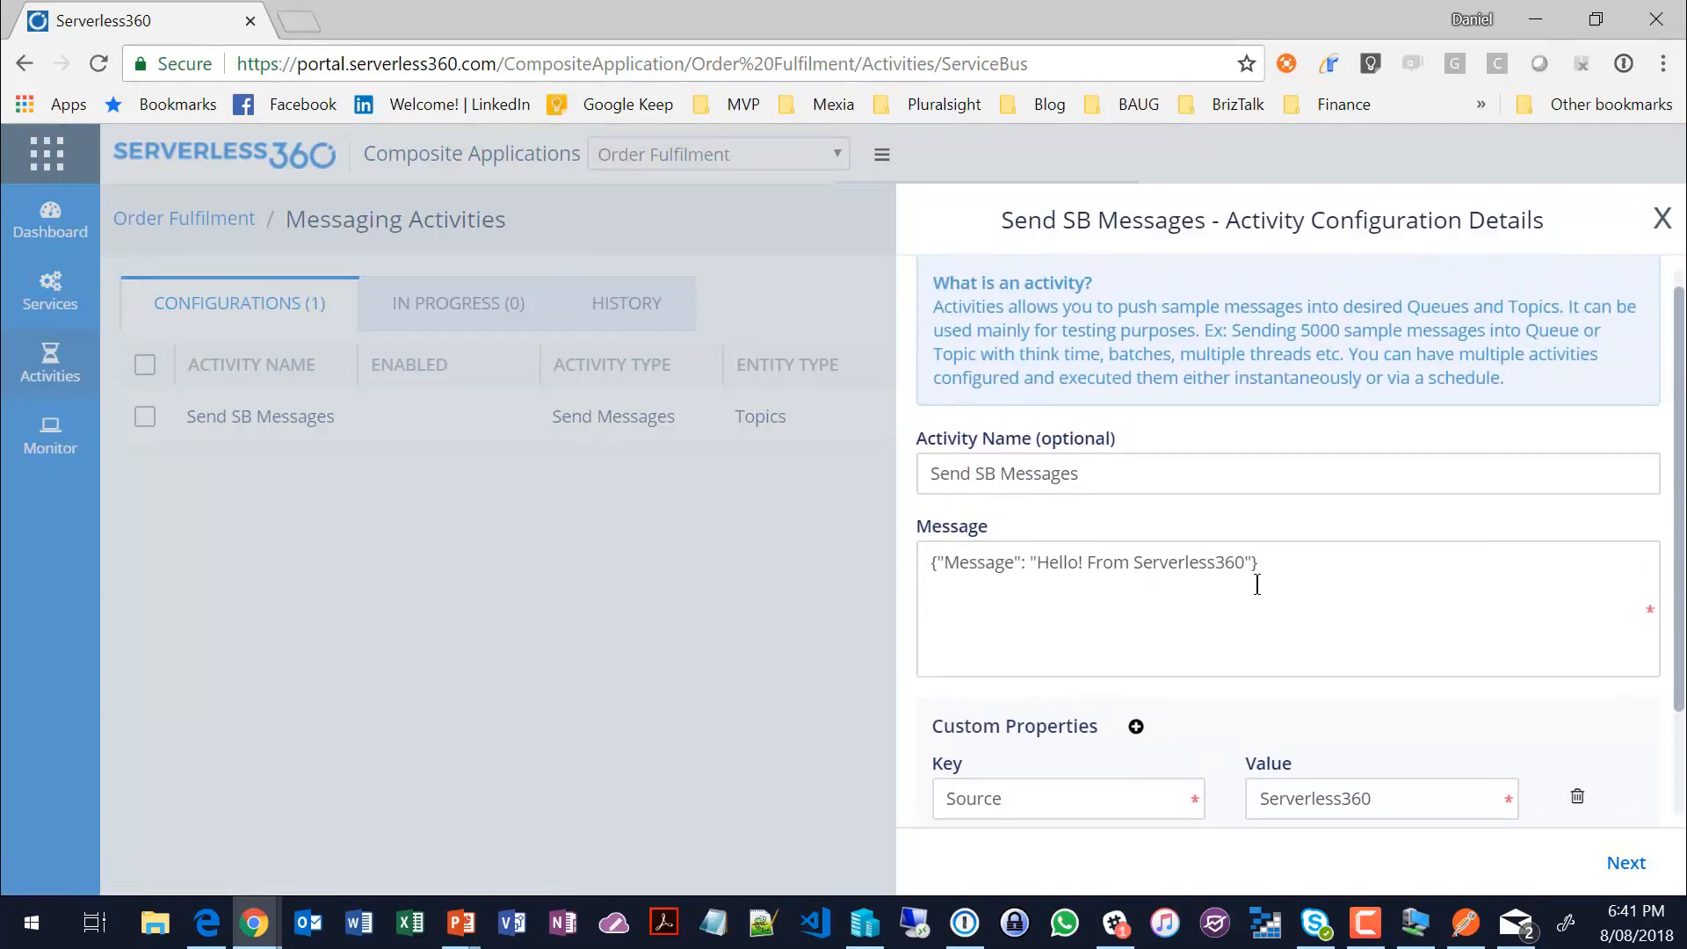
scroll(1681, 556, "down", 2)
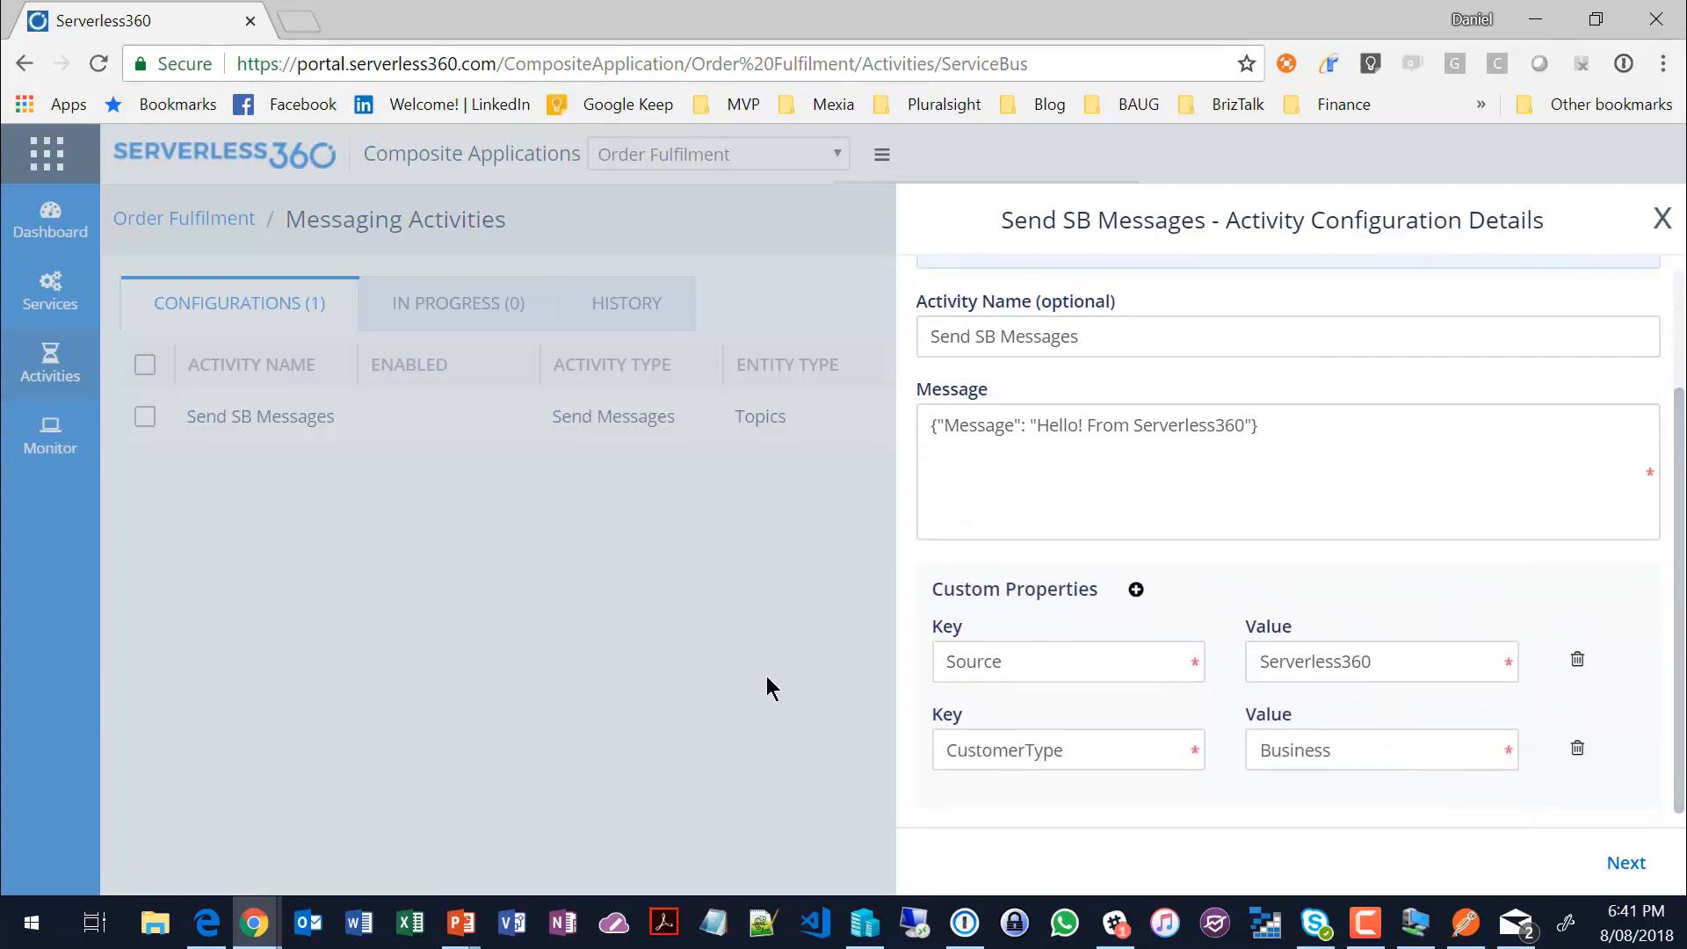
Step: Review the activity's target topic, sending properties and scheduling options, then close the configuration without saving
left_click(1625, 865)
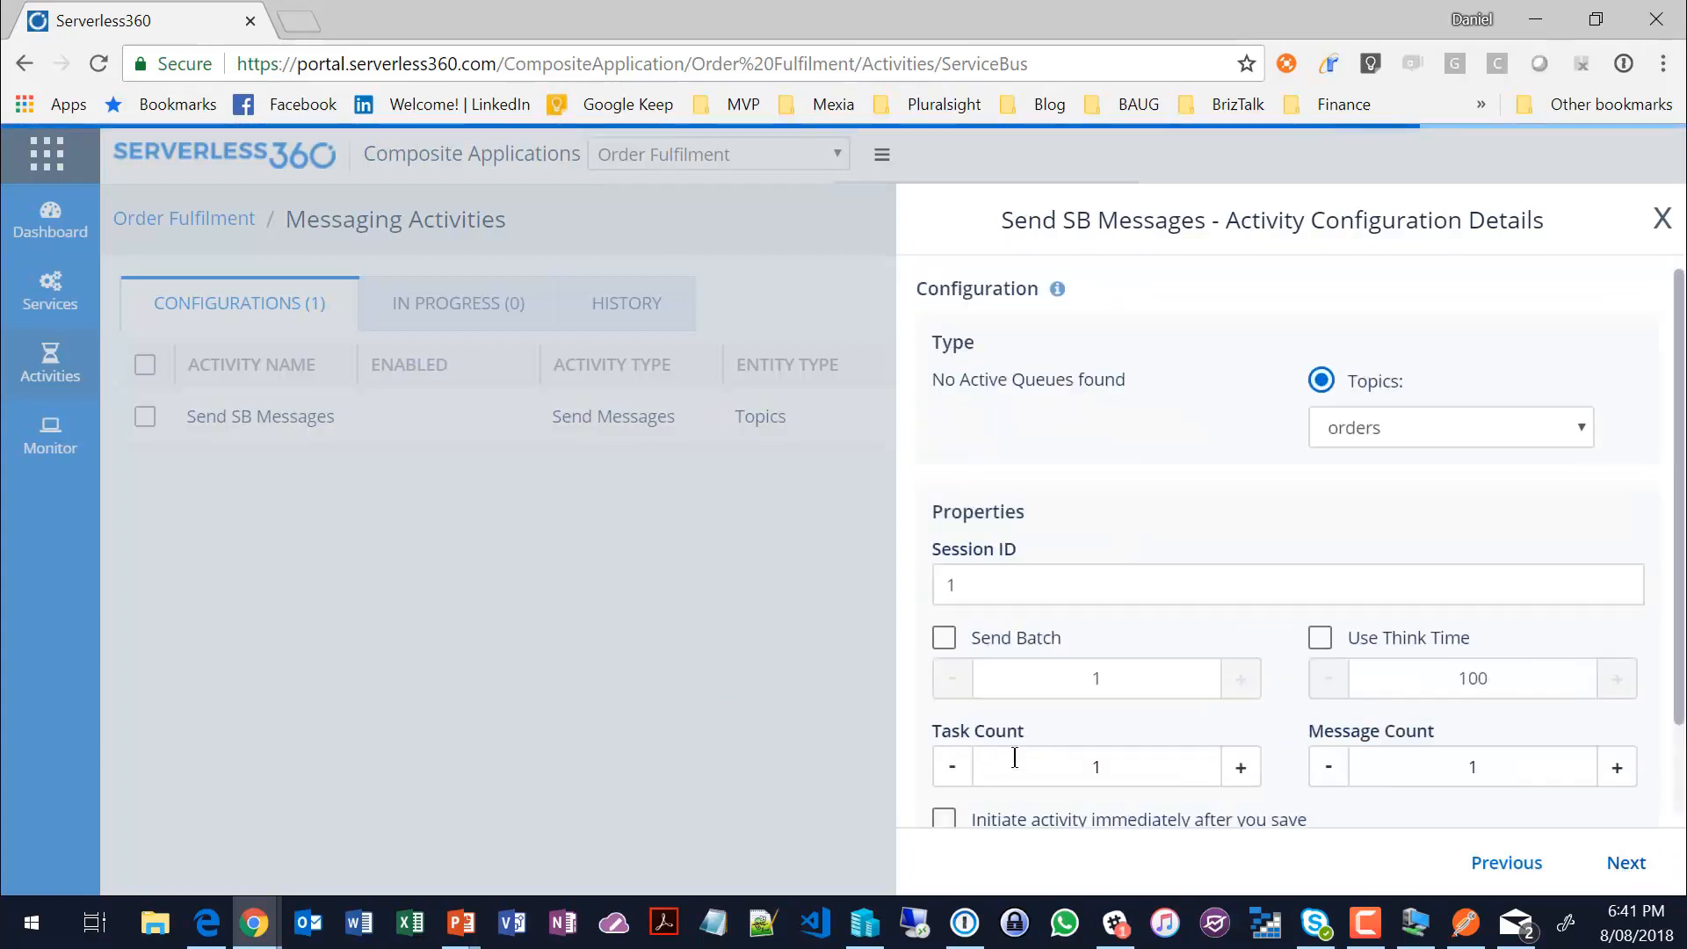
scroll(1664, 676, "down", 2)
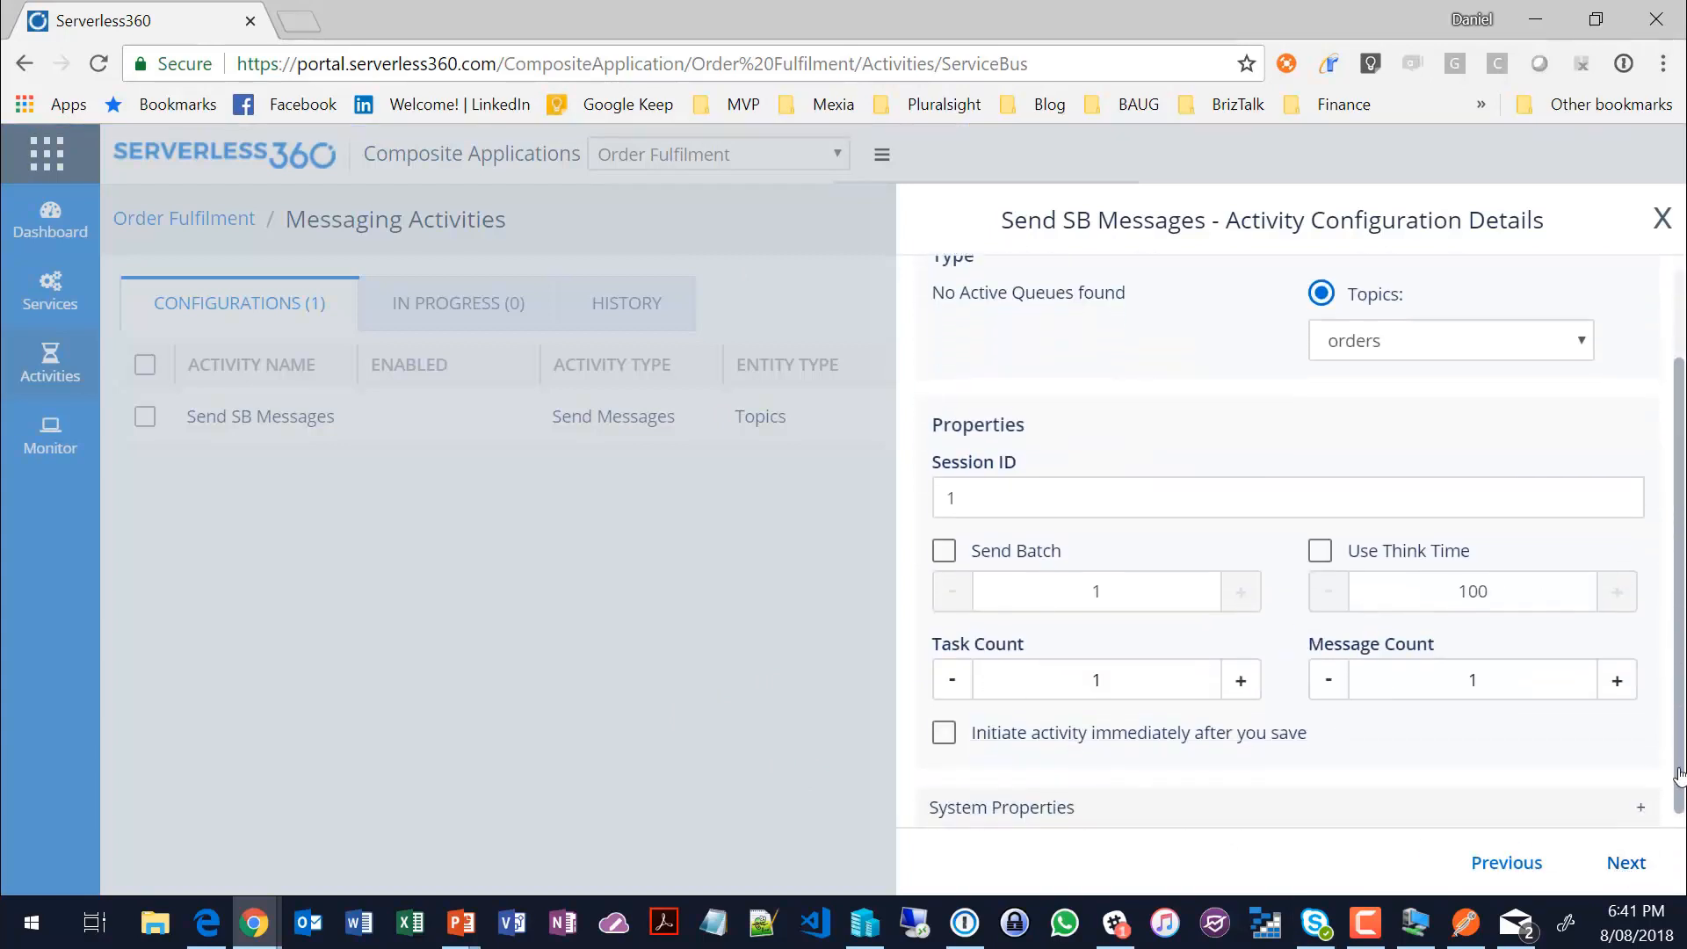
left_click(1621, 862)
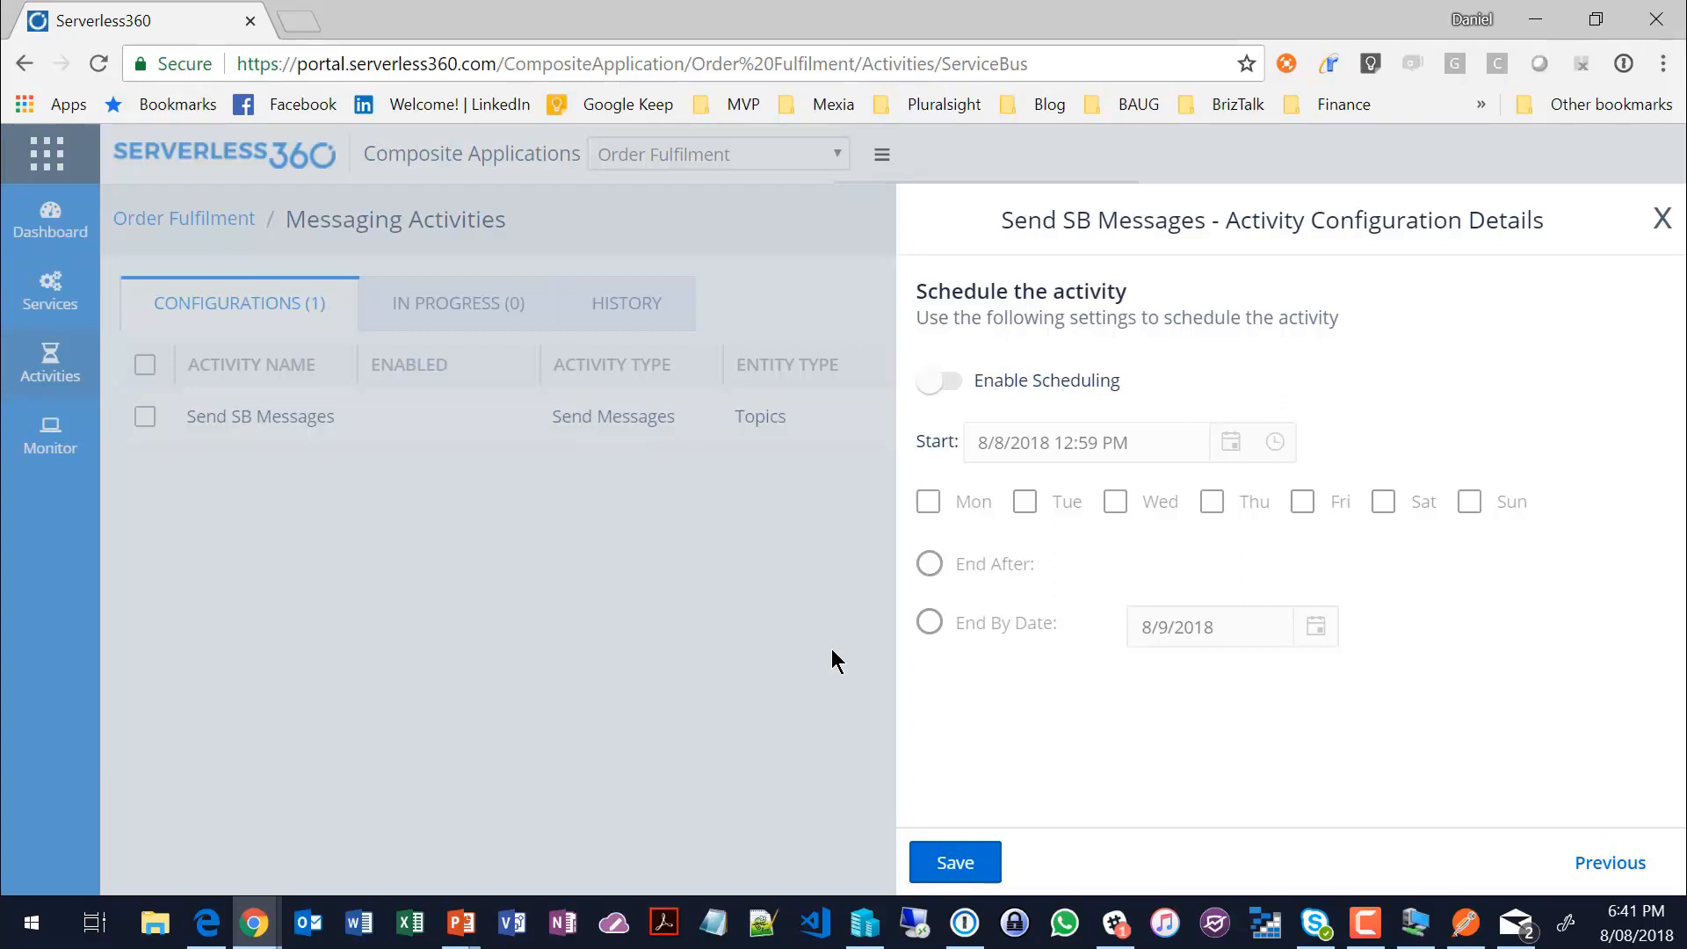
left_click(1662, 221)
Step: Run the Send SB Messages activity and check the message counts of the orders topic's subscriptions
left_click(1491, 416)
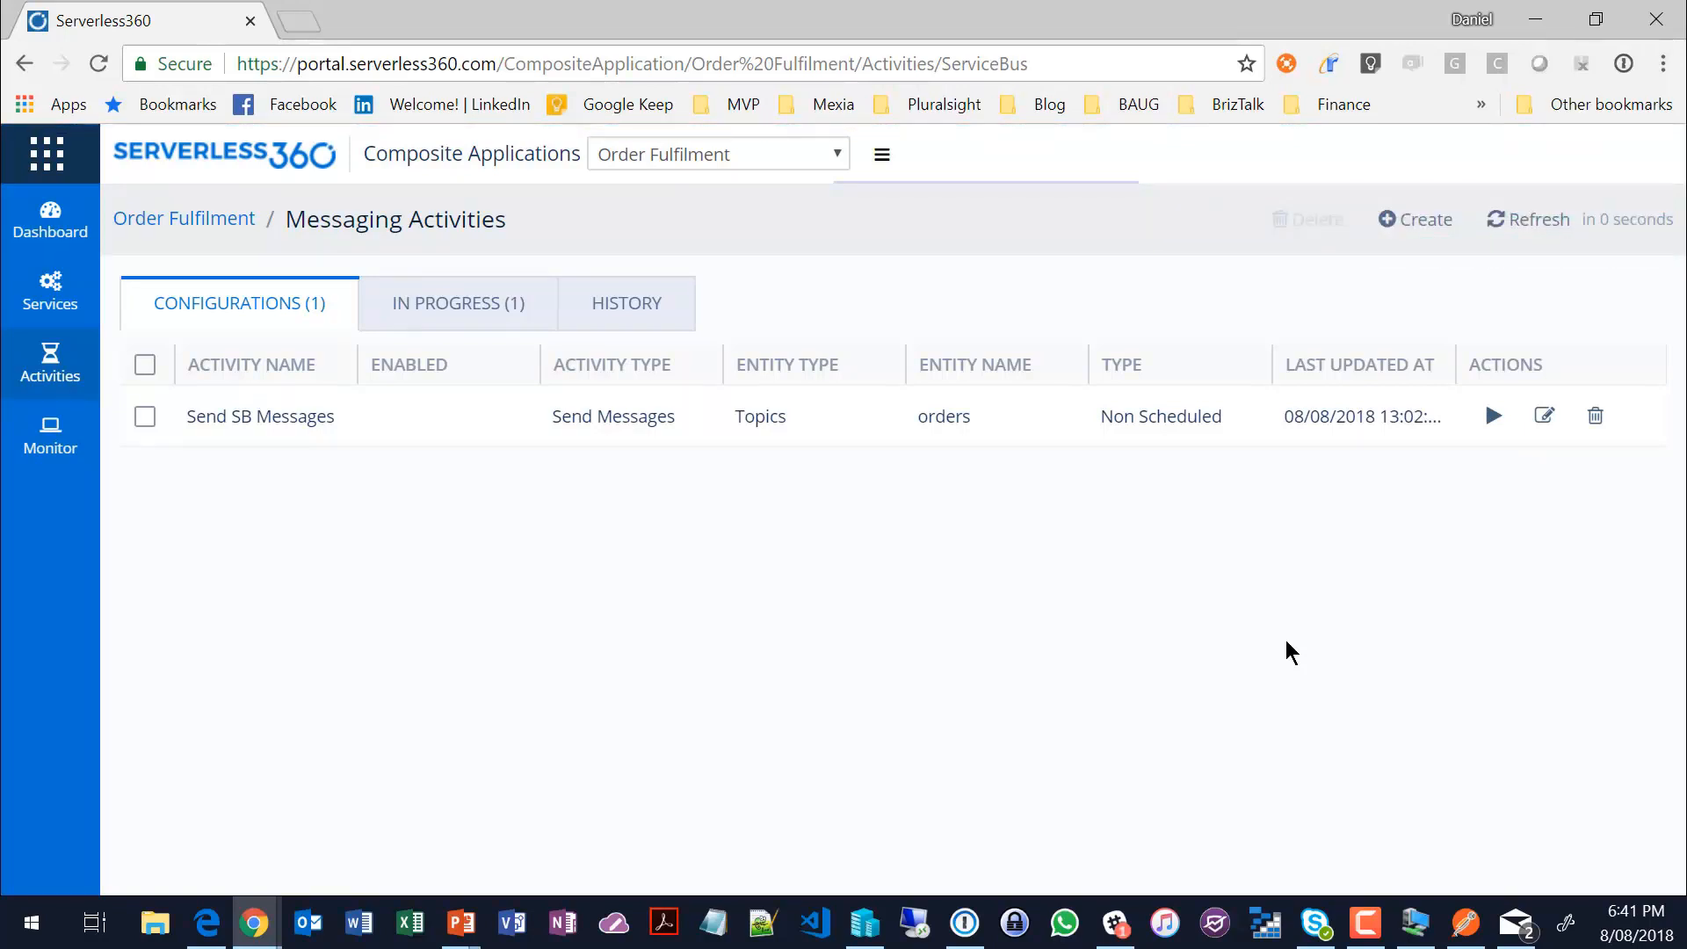
mouse_move(76, 358)
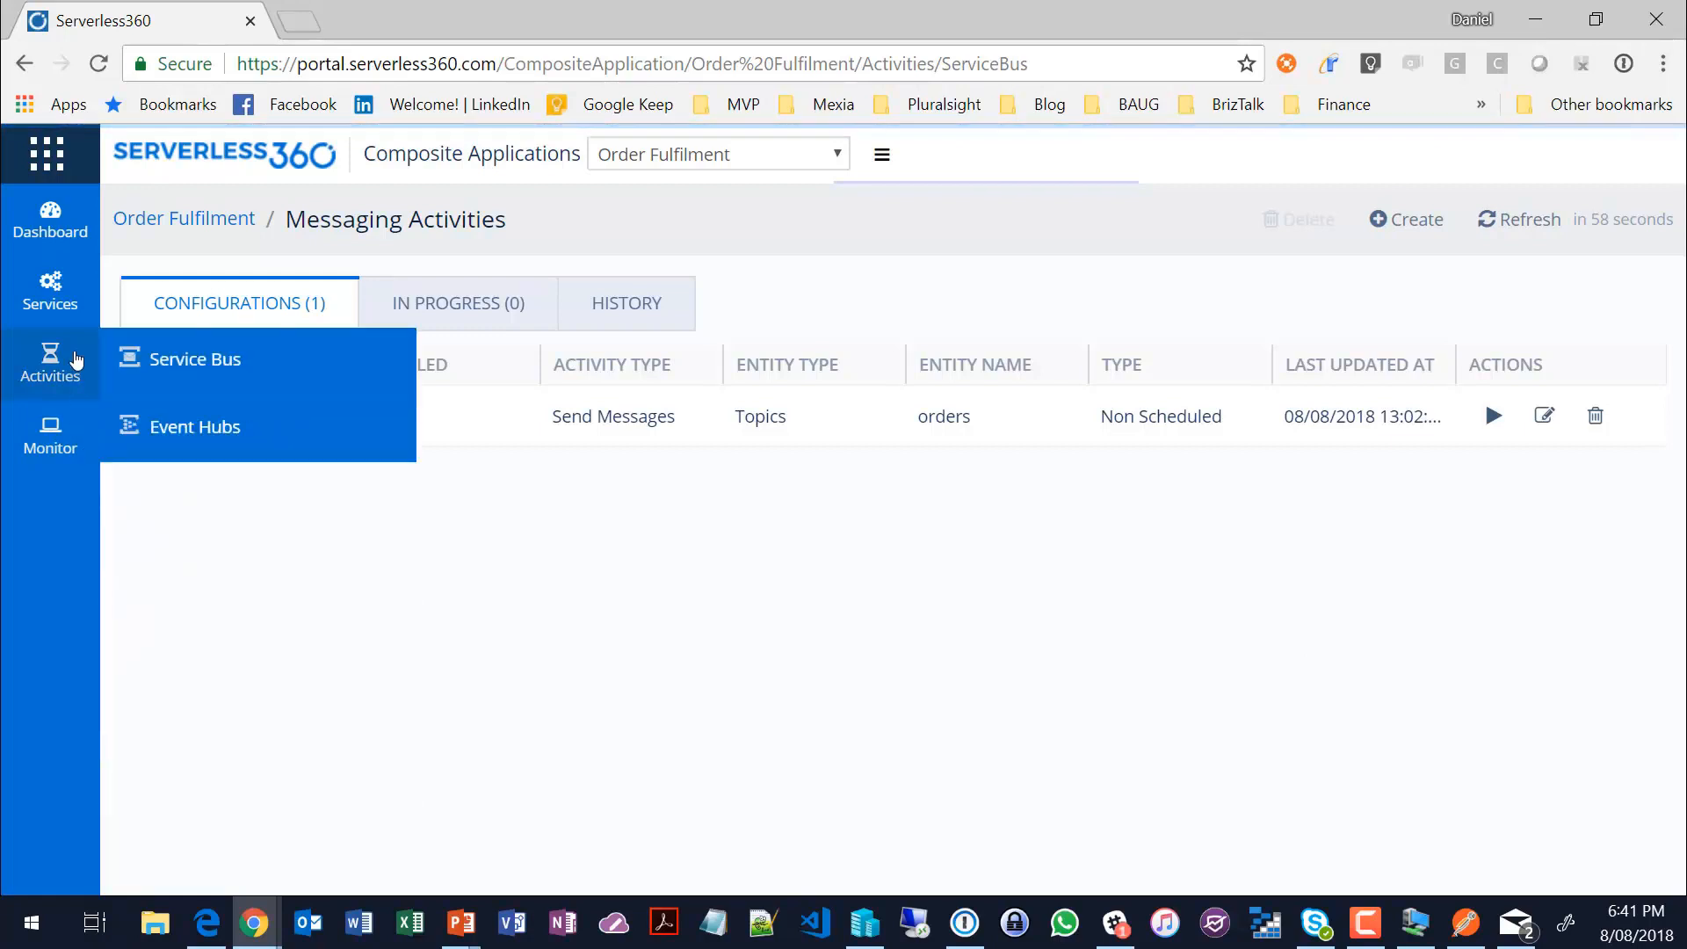
mouse_move(81, 297)
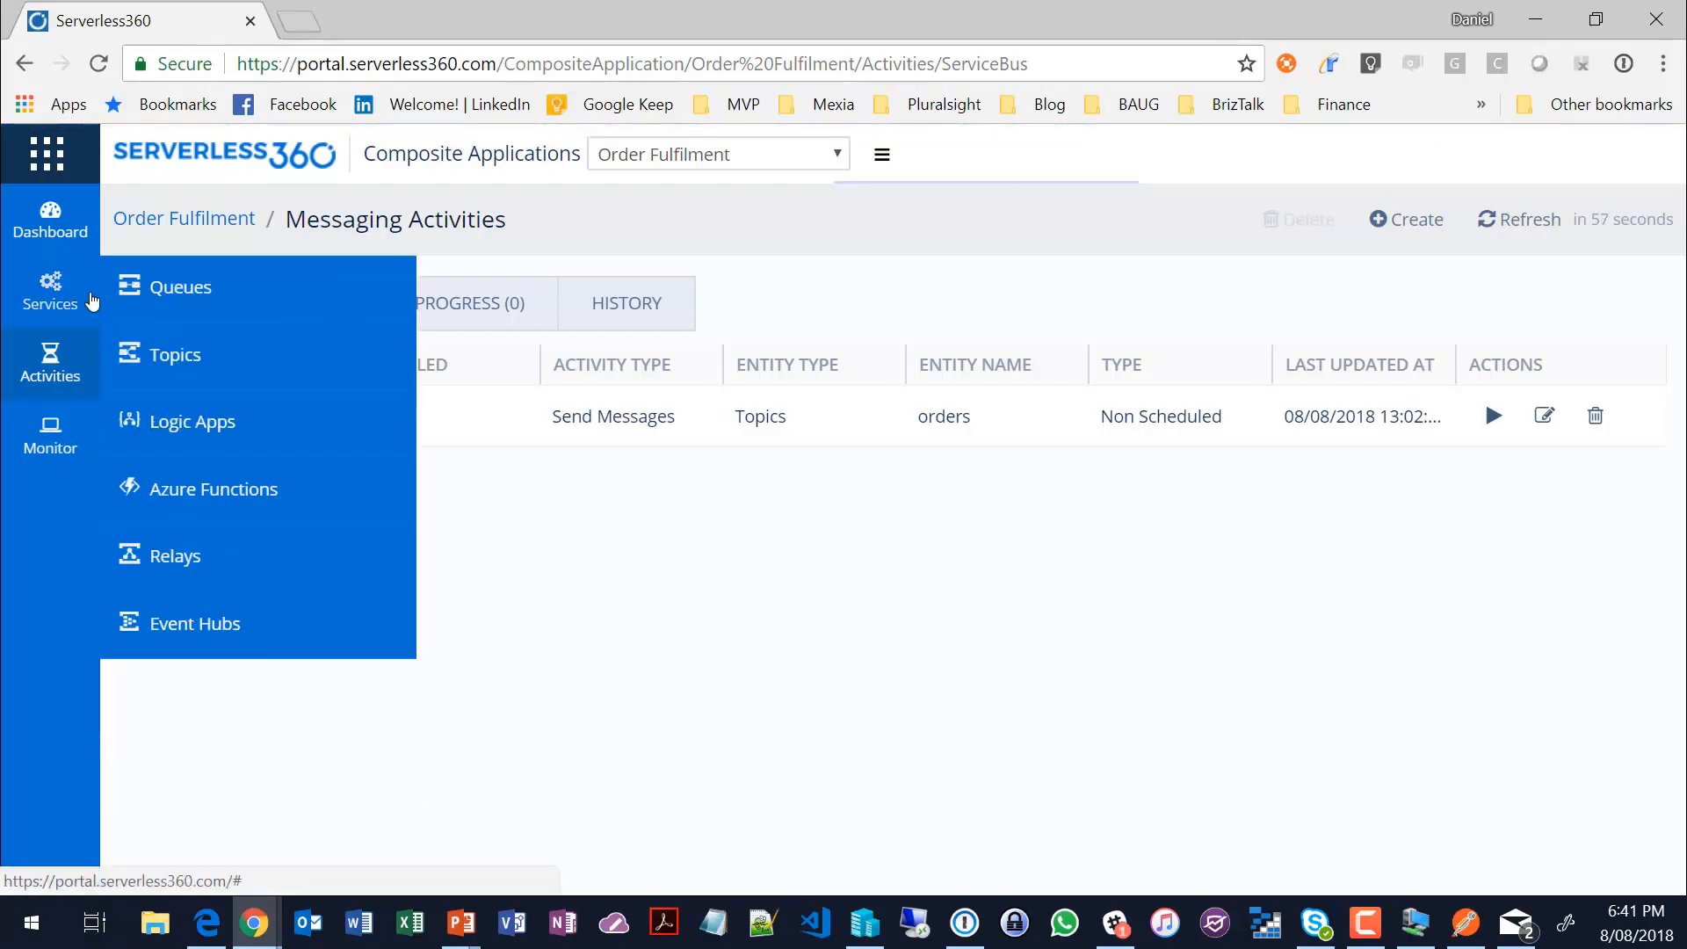
left_click(175, 360)
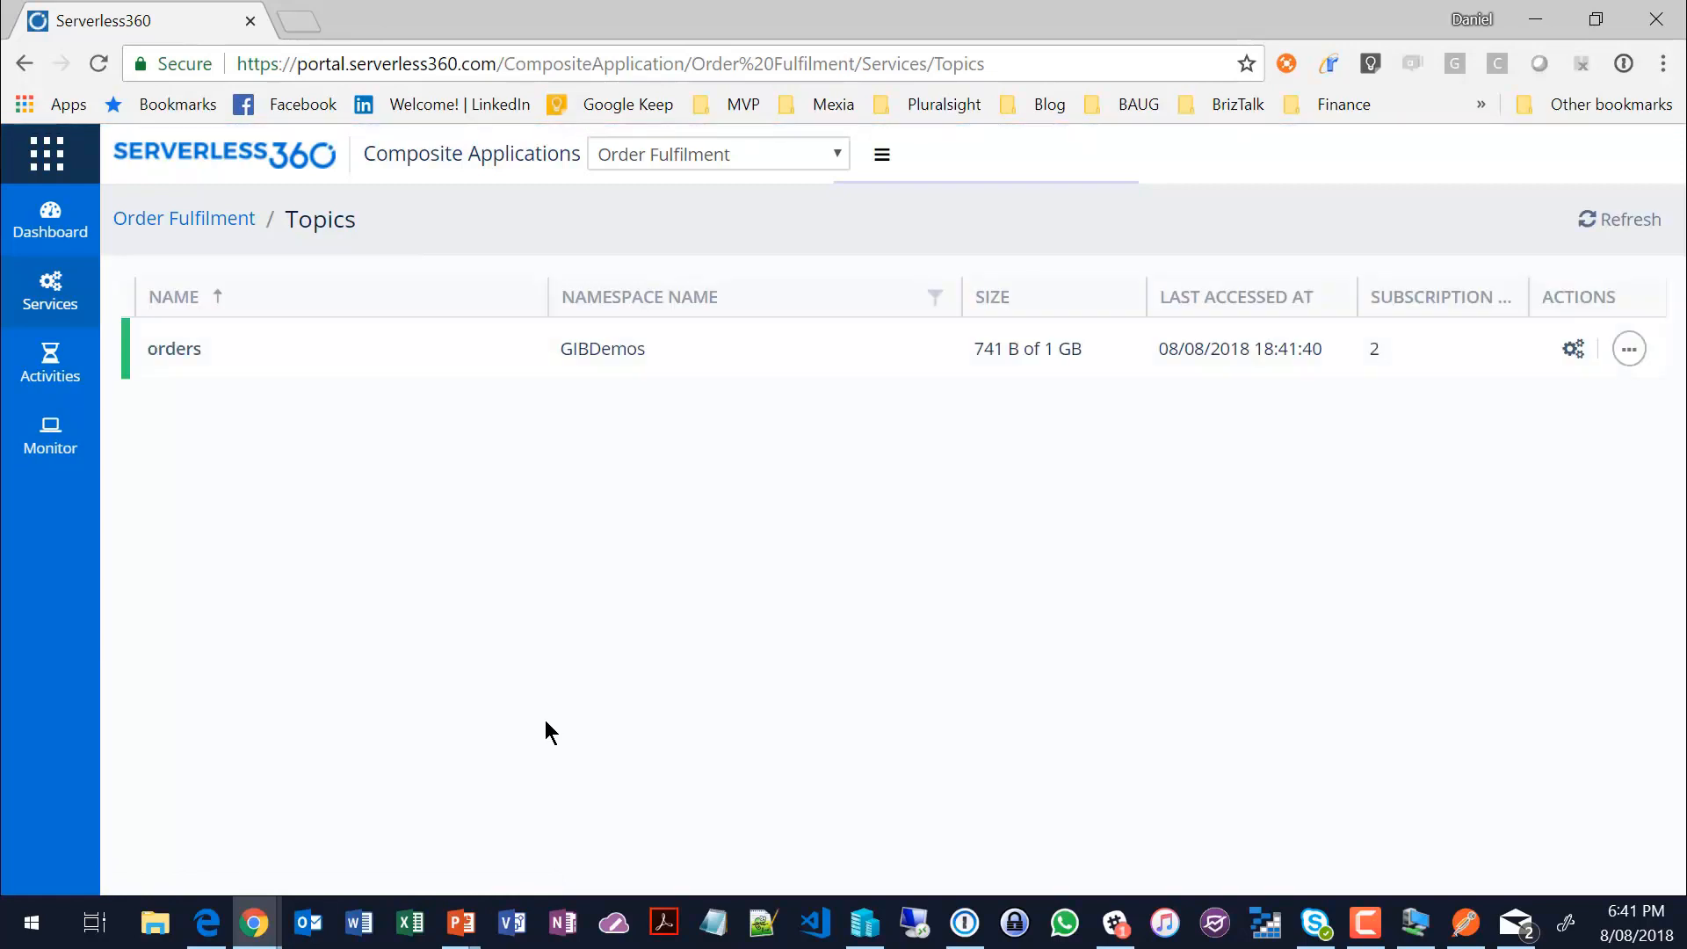
left_click(1572, 349)
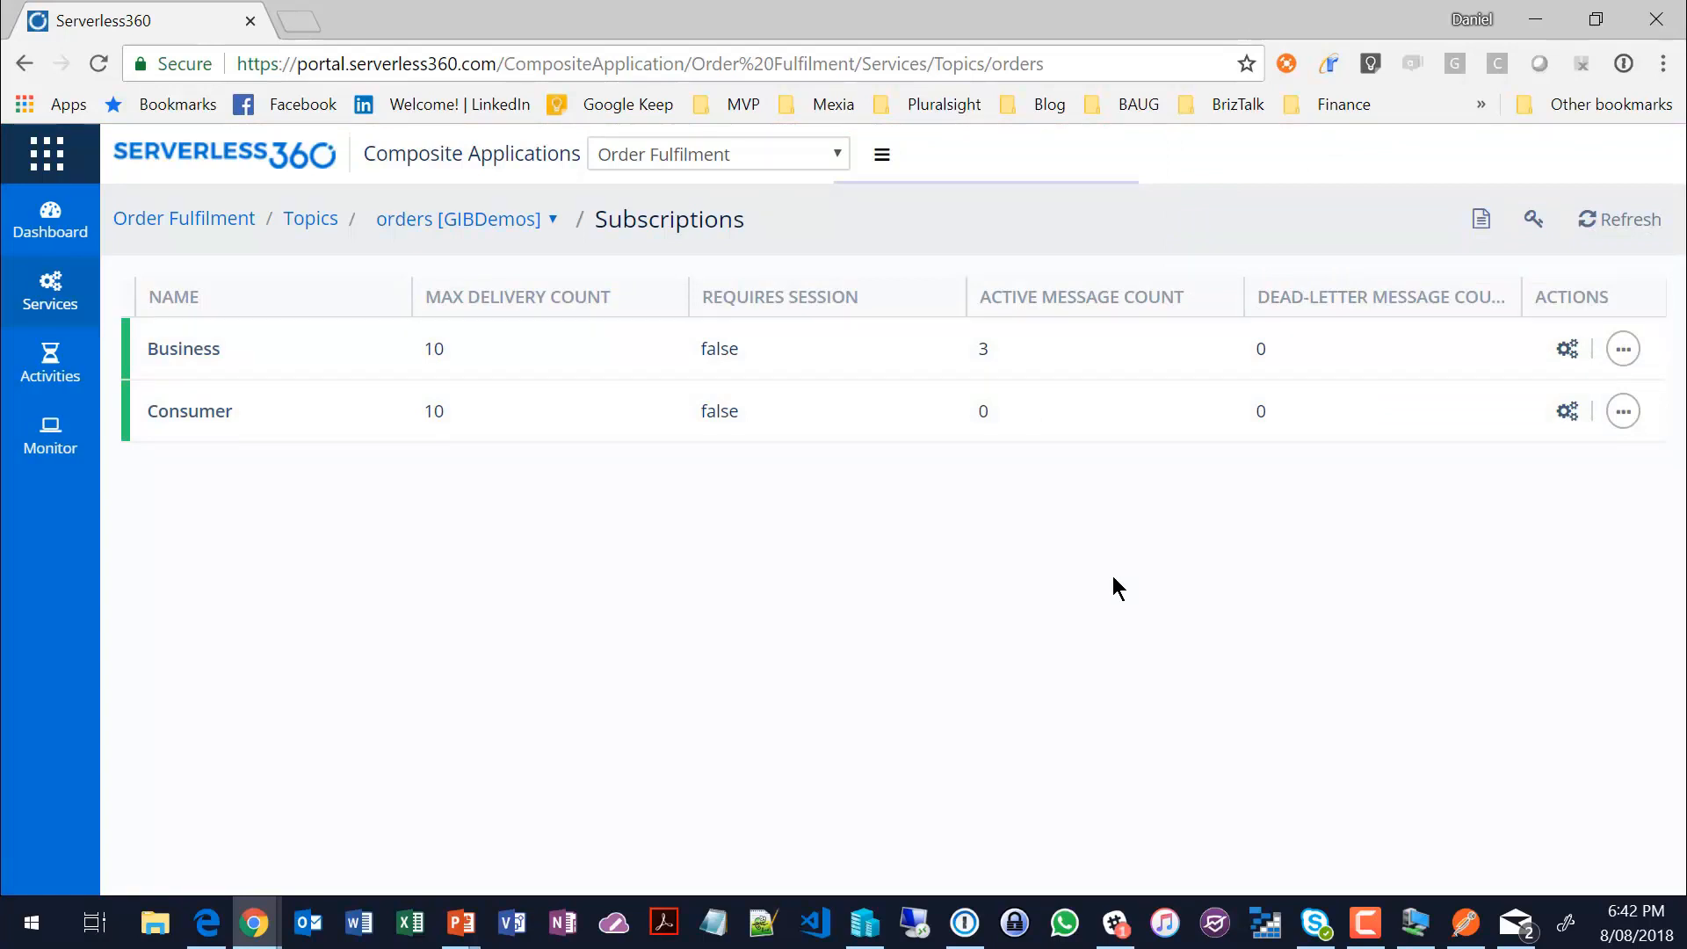
Step: Open the alarm configuration for the Order Fulfilment application
mouse_move(58, 360)
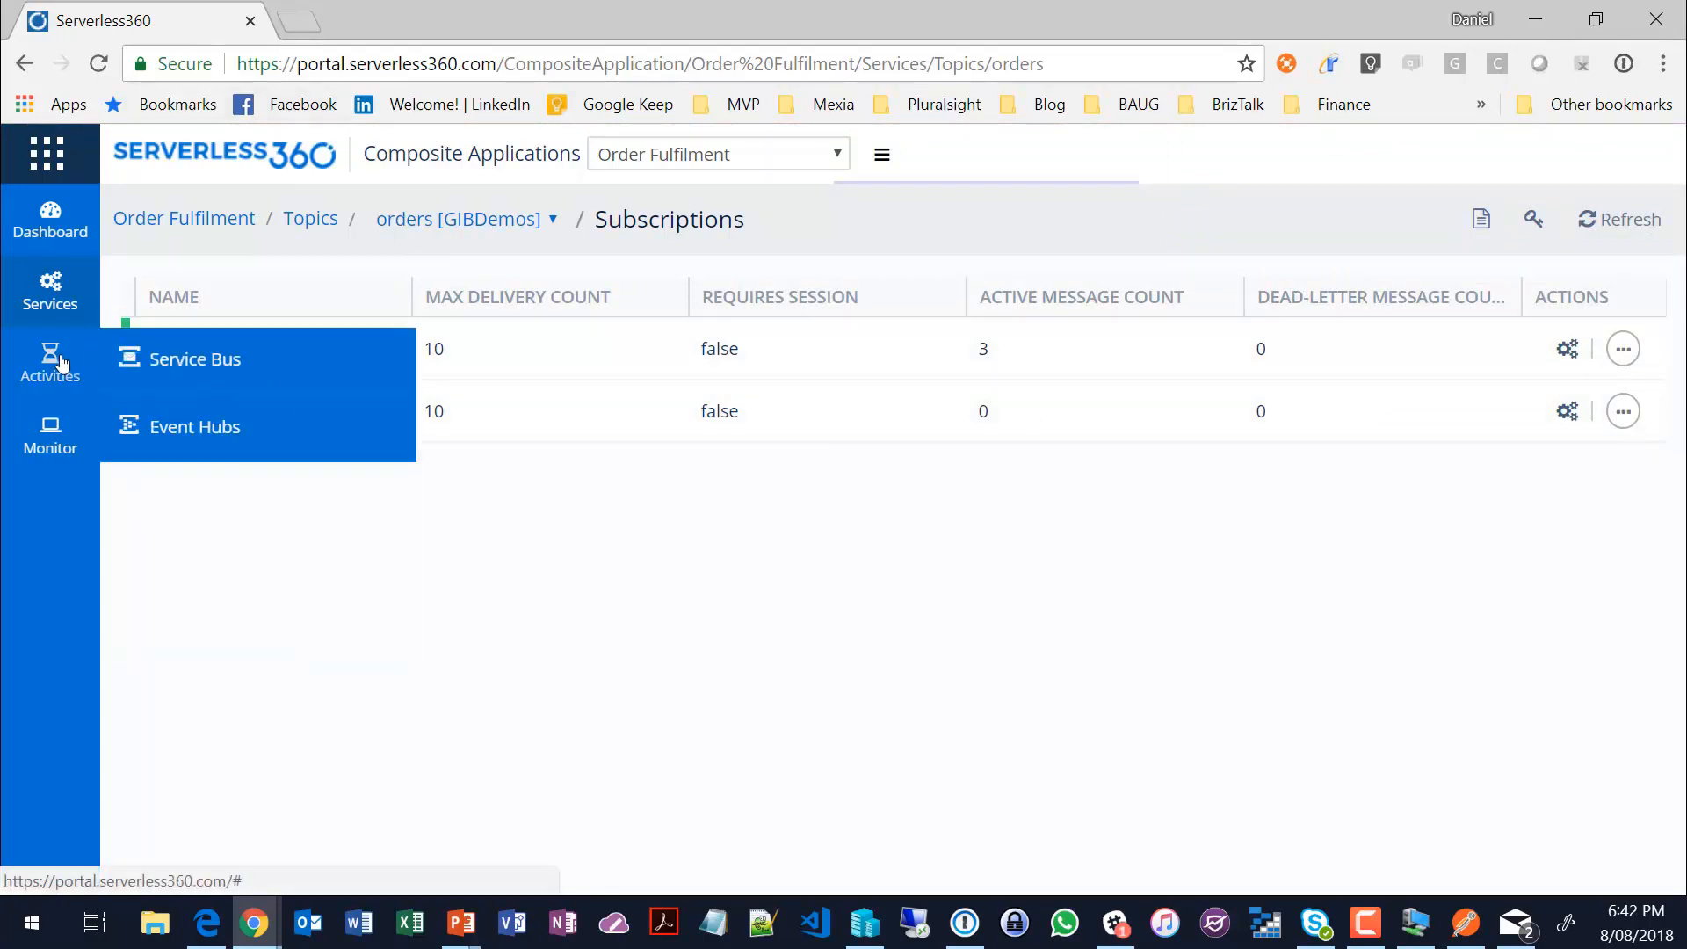
mouse_move(49, 442)
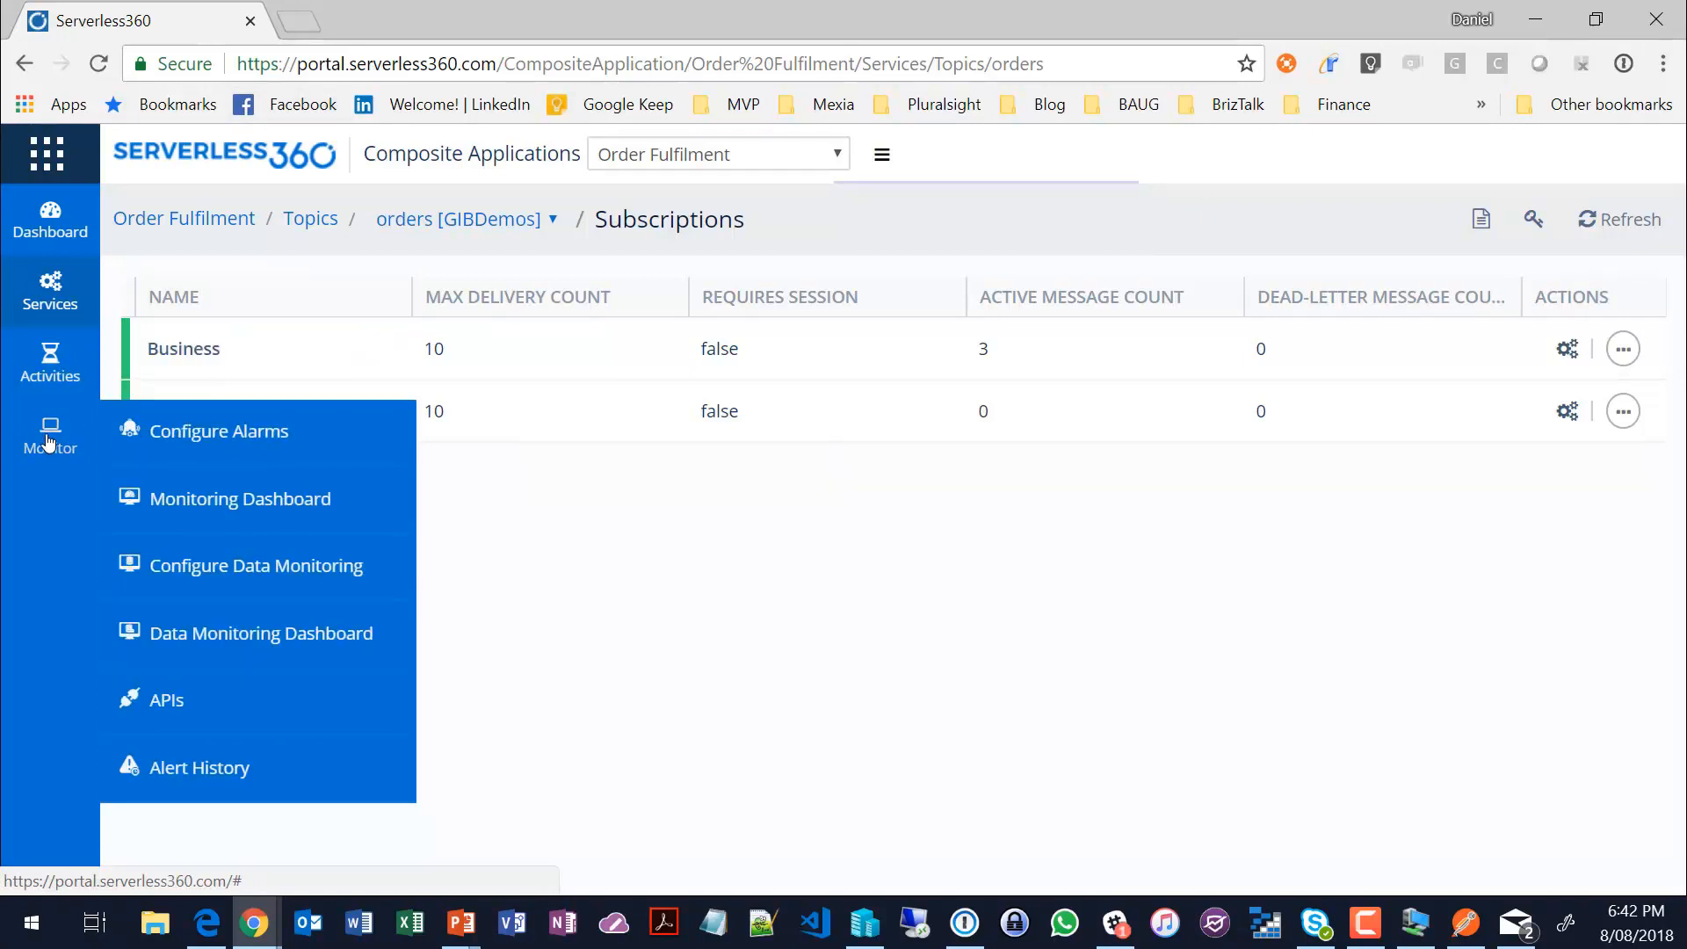
left_click(221, 434)
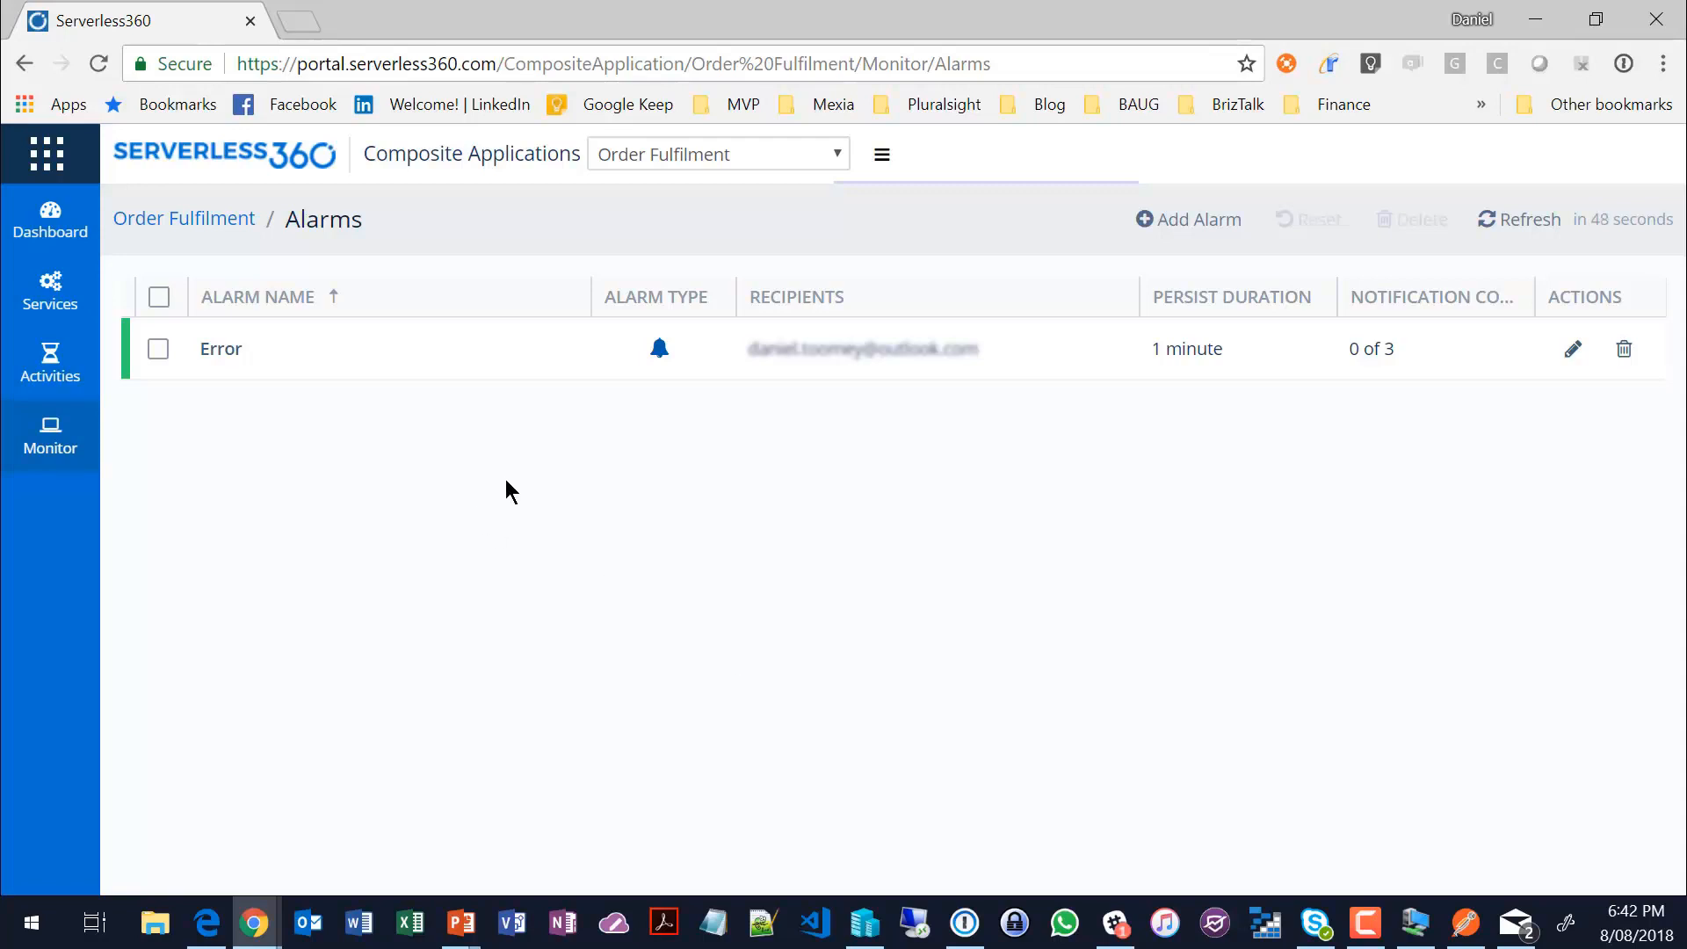
Step: Review the details of the existing Error alarm and close its editor without changes
left_click(1572, 349)
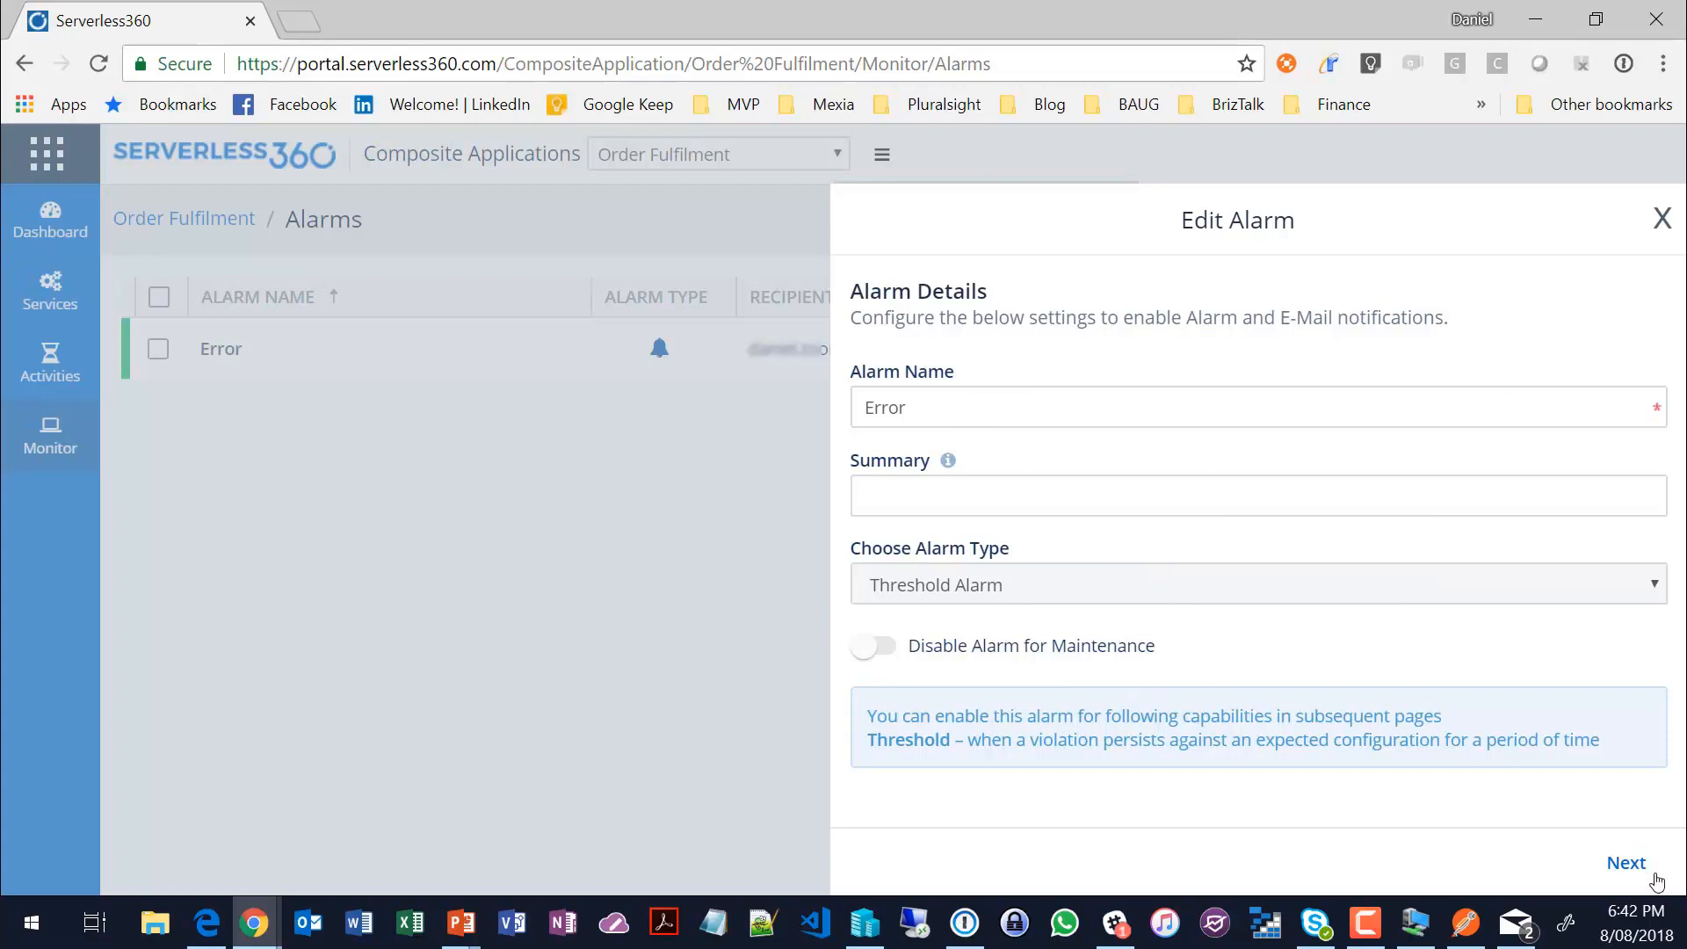
left_click(1661, 218)
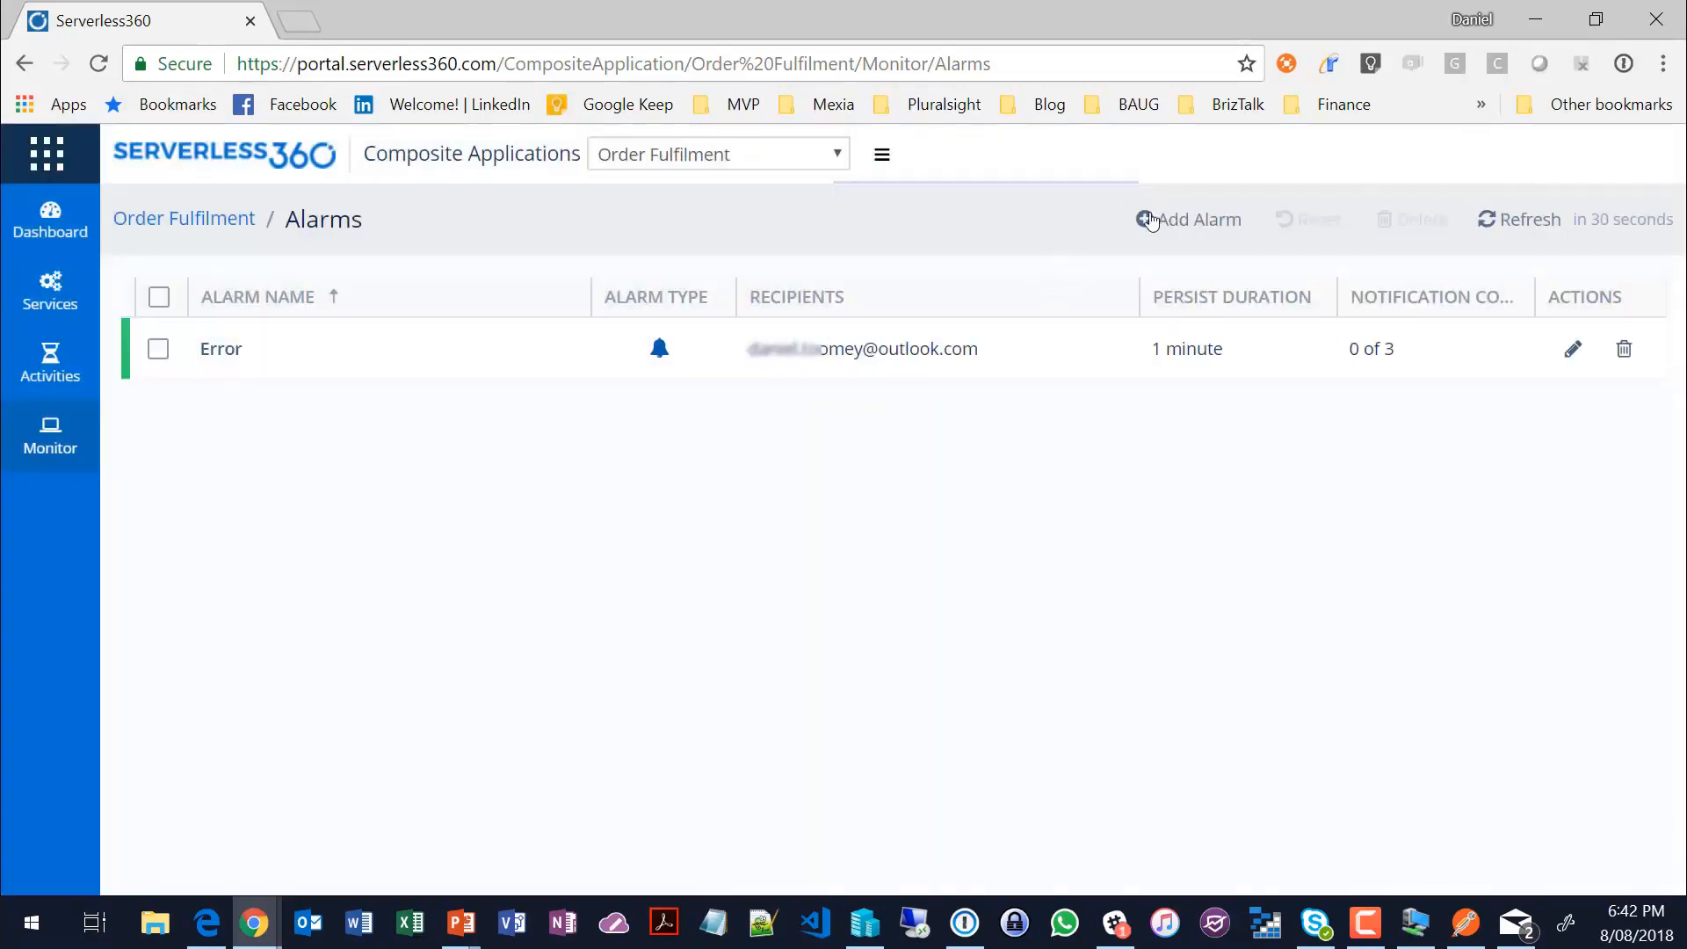
Step: Start a new alarm named Health with the alarm type Health Alarm and proceed to its health monitoring settings
left_click(1210, 221)
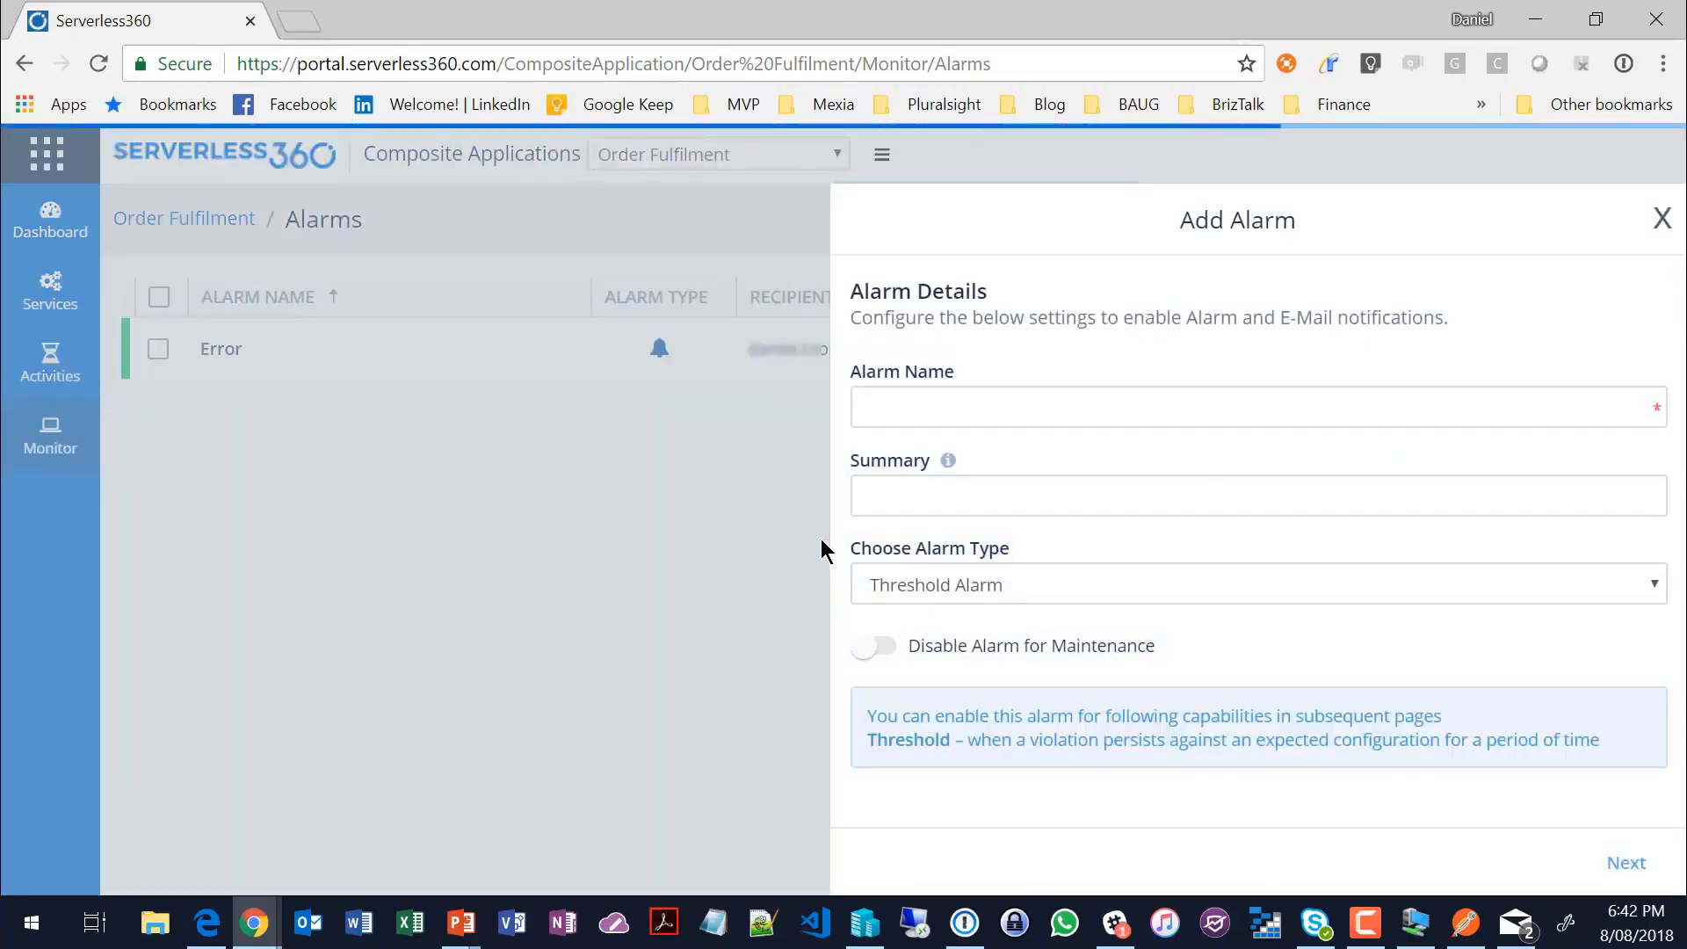
left_click(1462, 576)
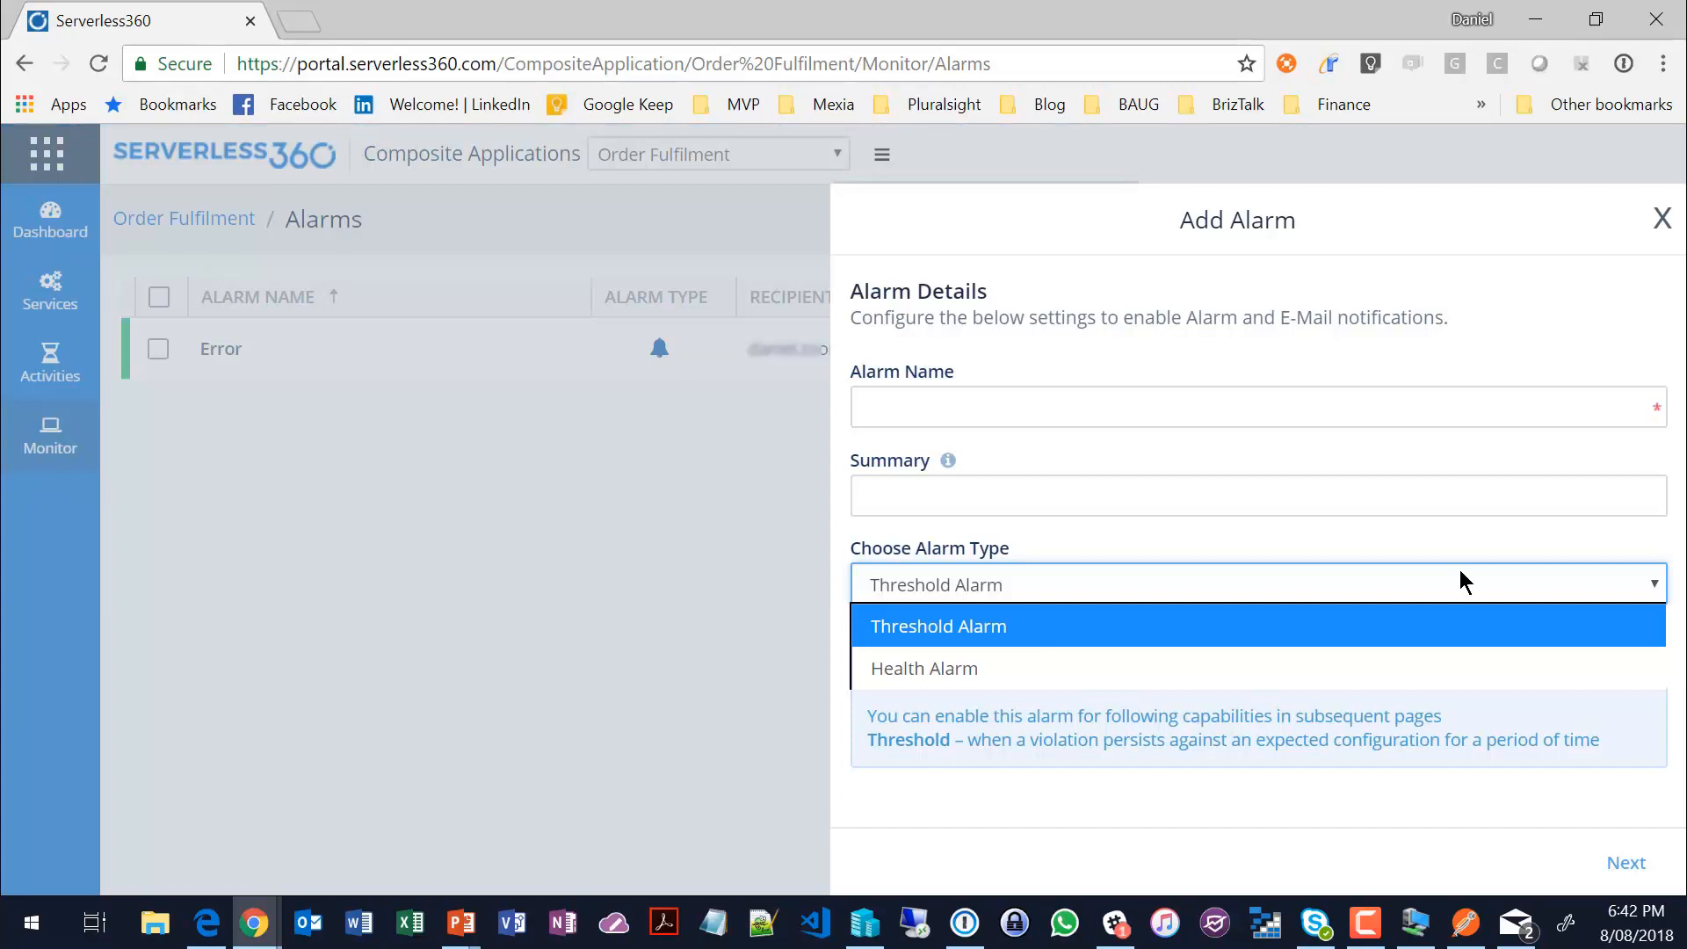
left_click(914, 676)
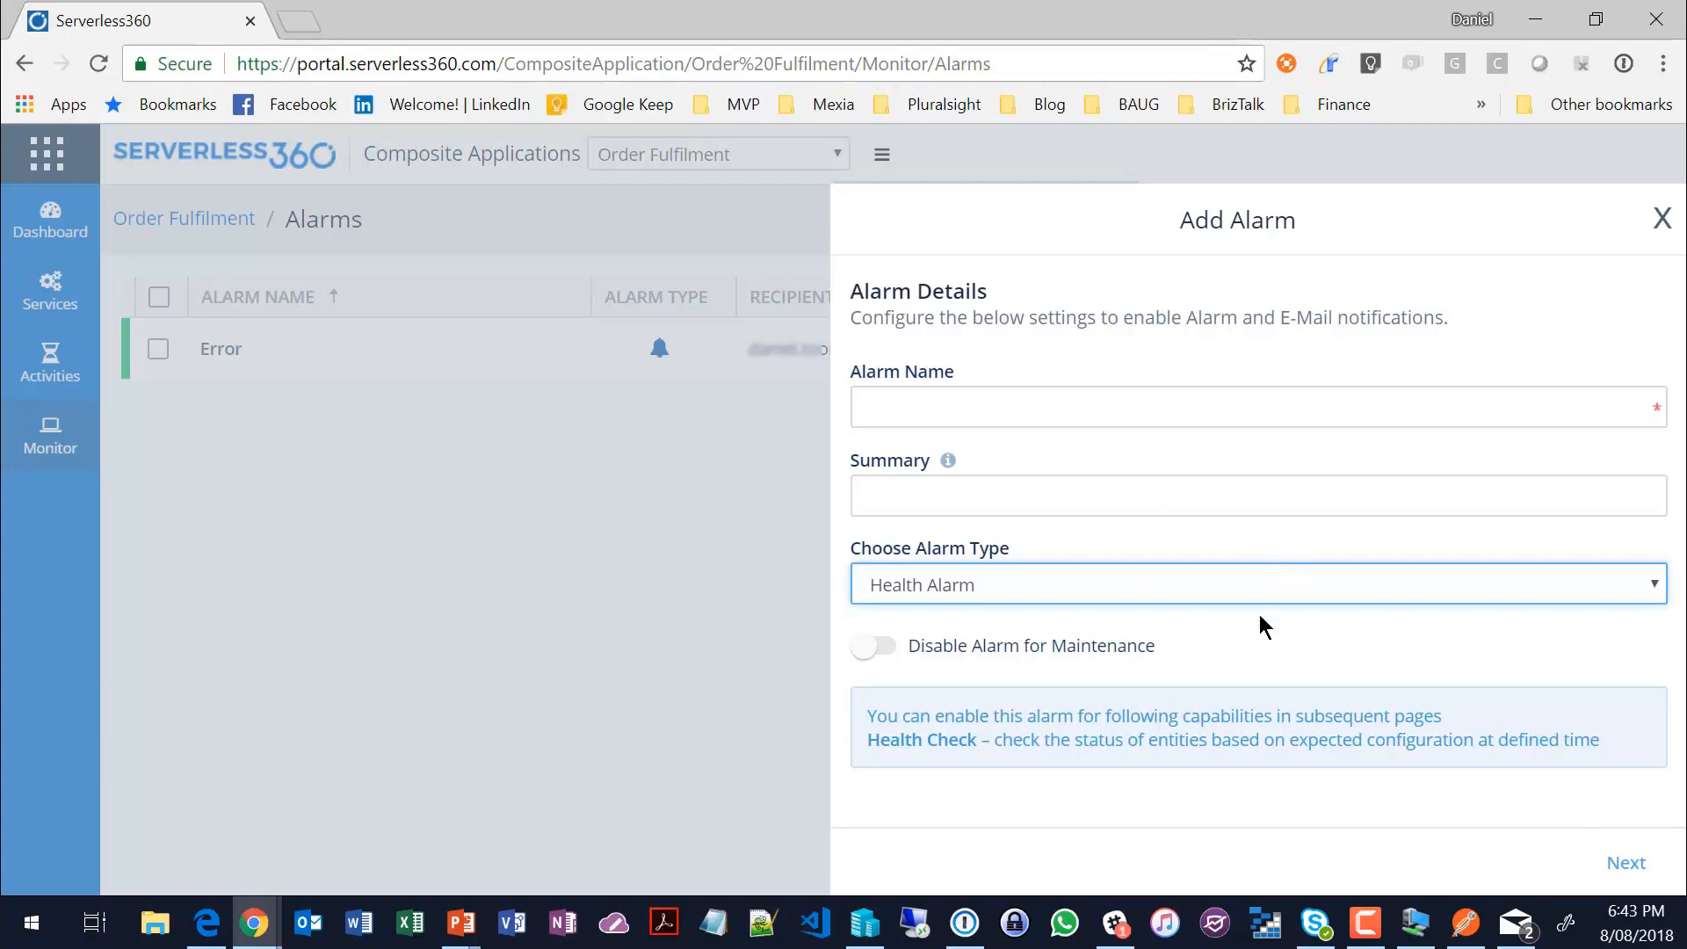
left_click(859, 408)
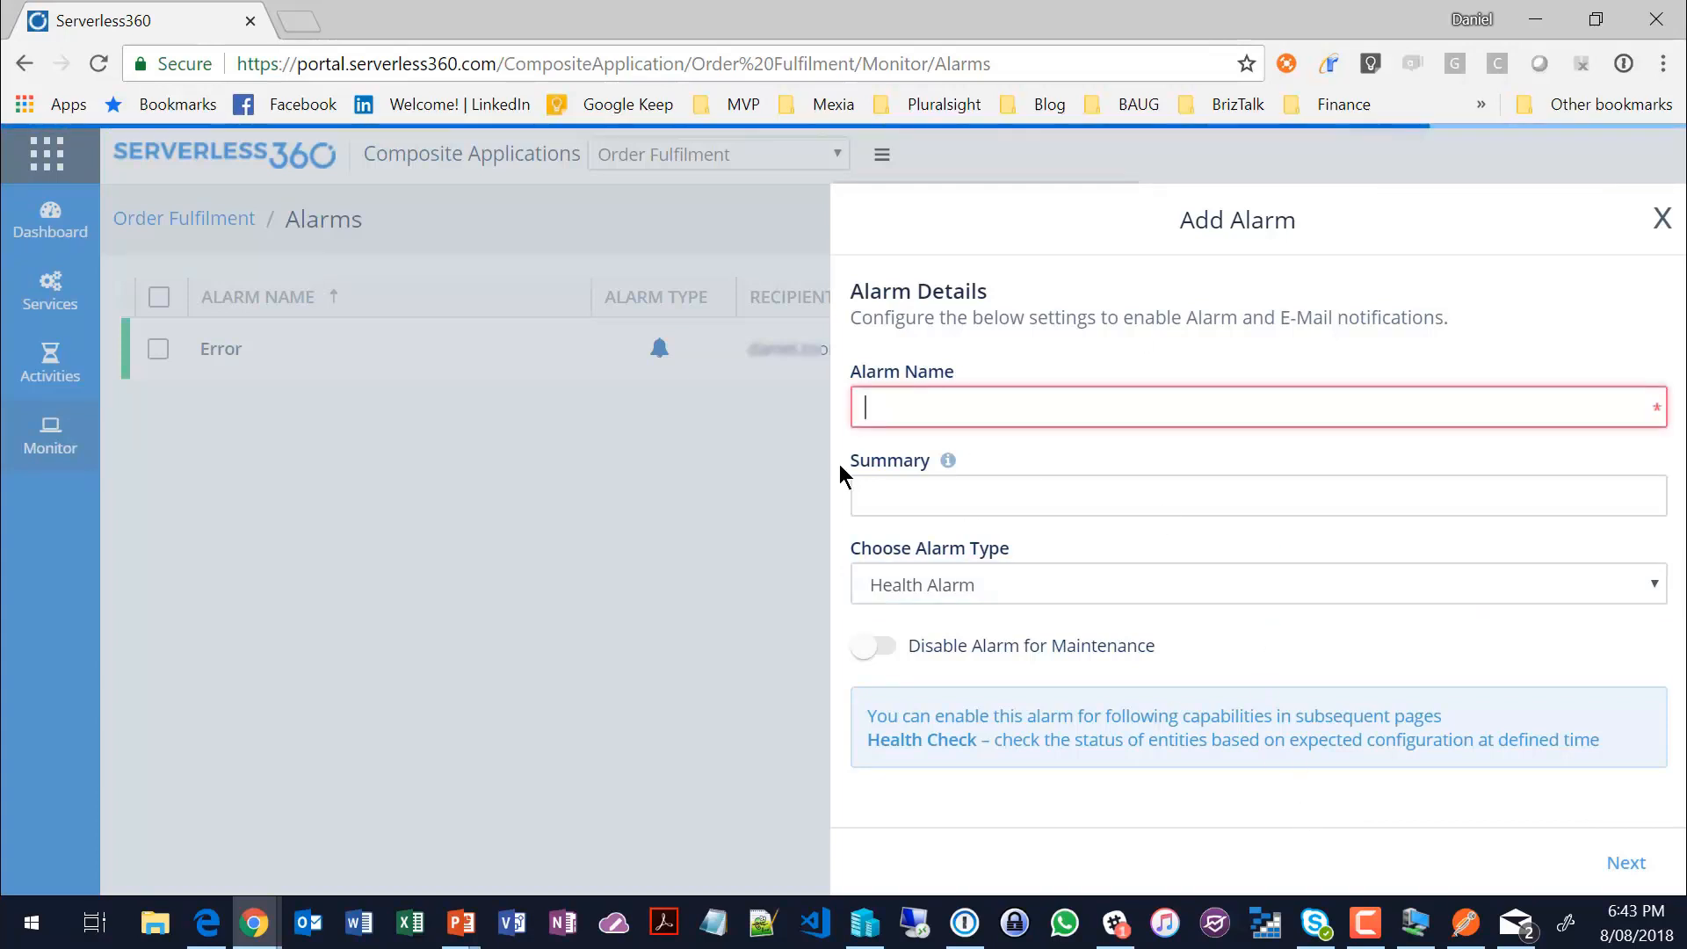
type("Health")
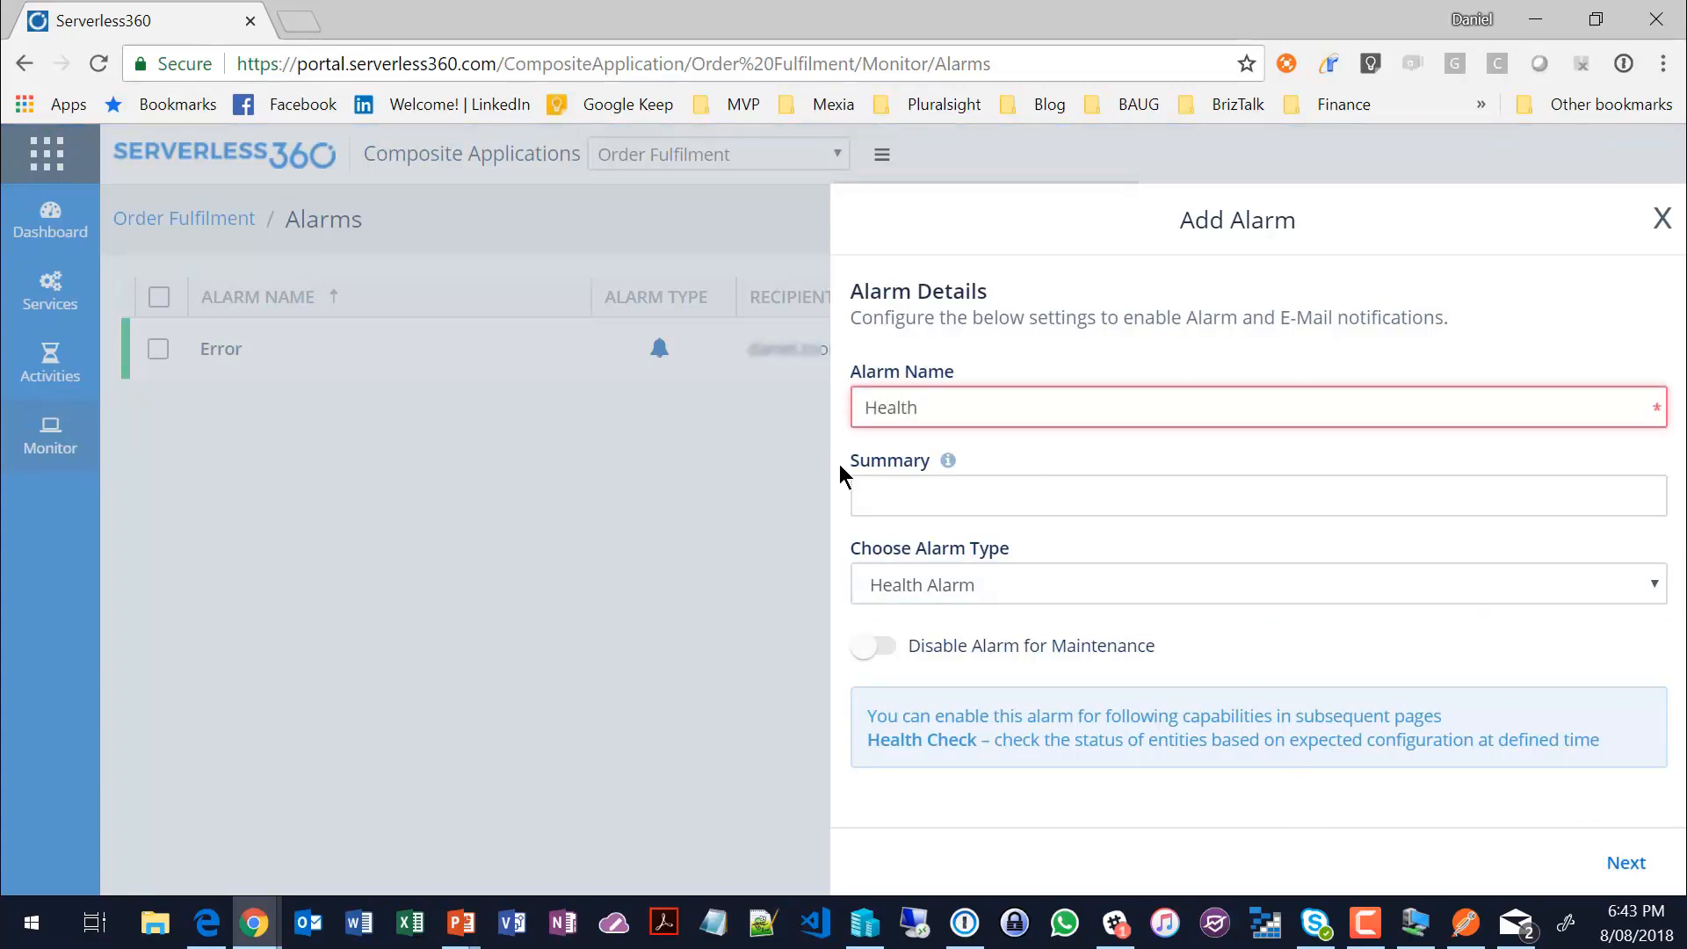
left_click(1625, 869)
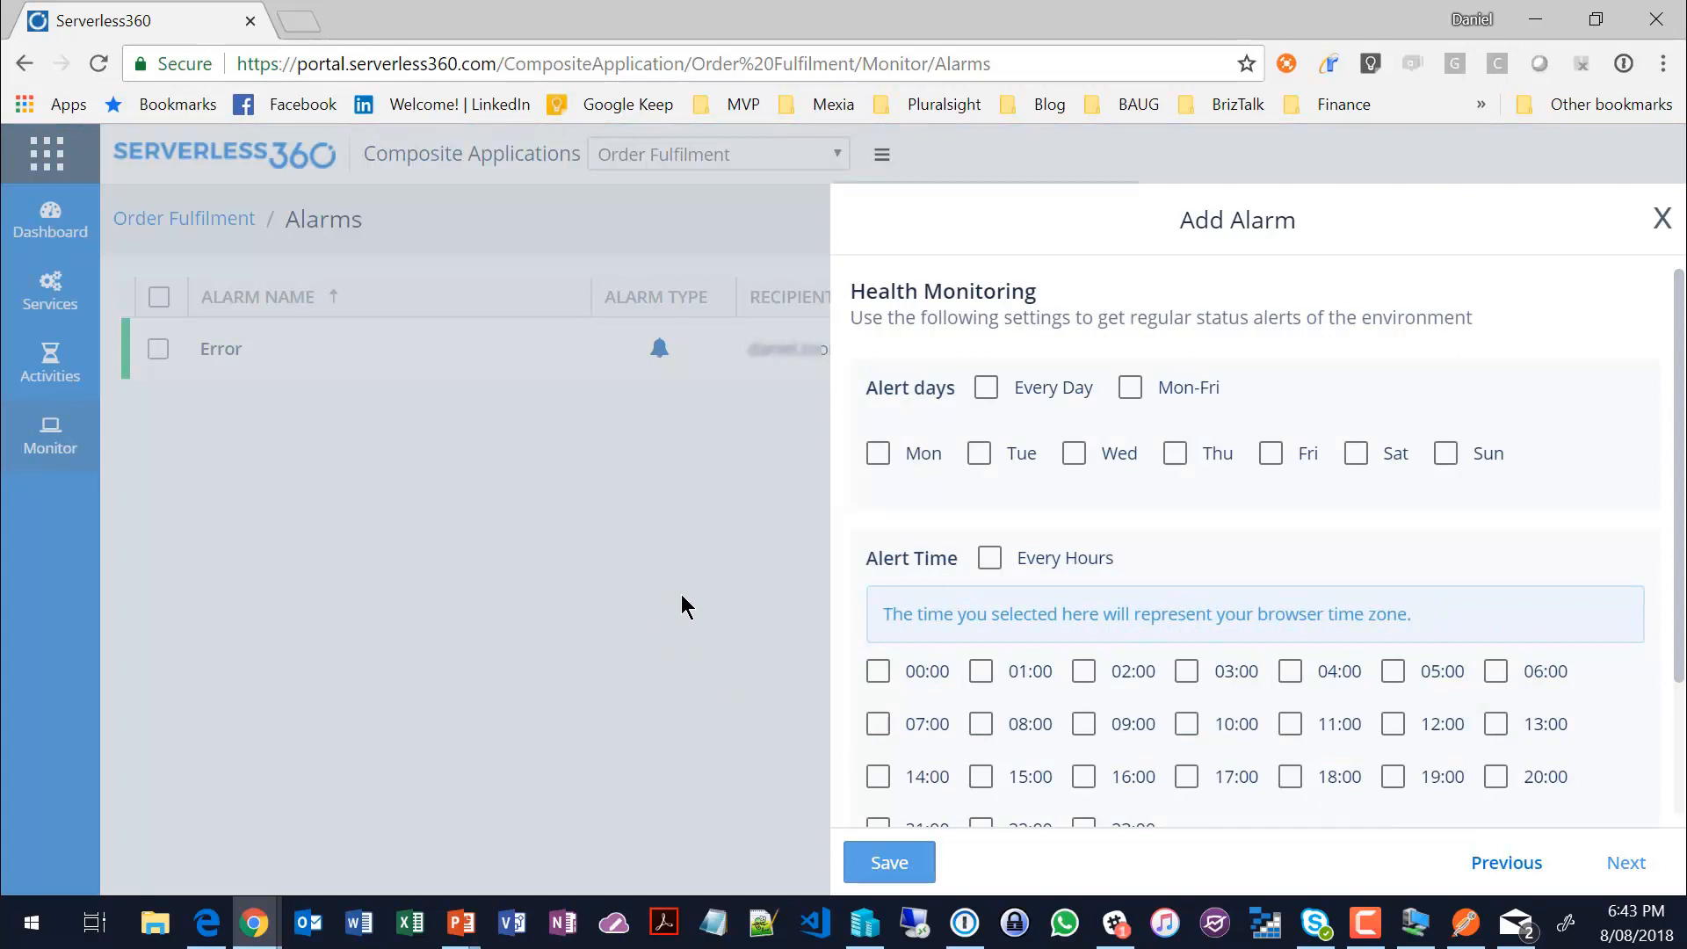
Step: Schedule the Health alarm's alerts for every day at 08:00 and 16:00, and proceed to the notification channels
left_click(987, 387)
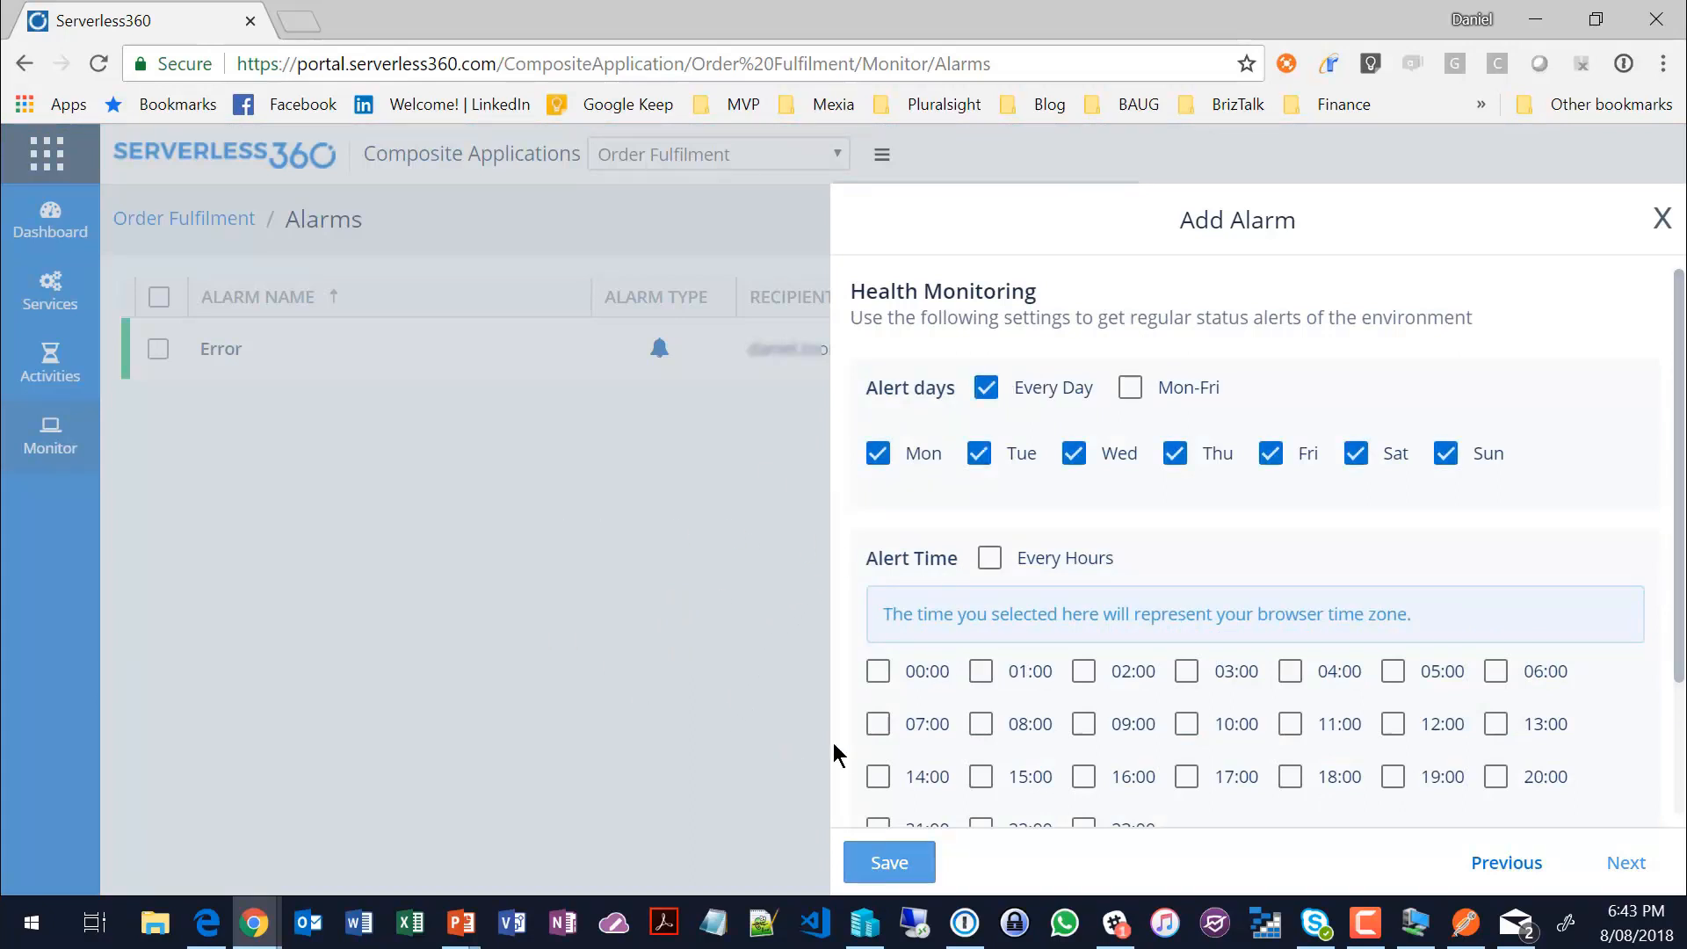
left_click(981, 722)
scroll(1177, 747, "down", 1)
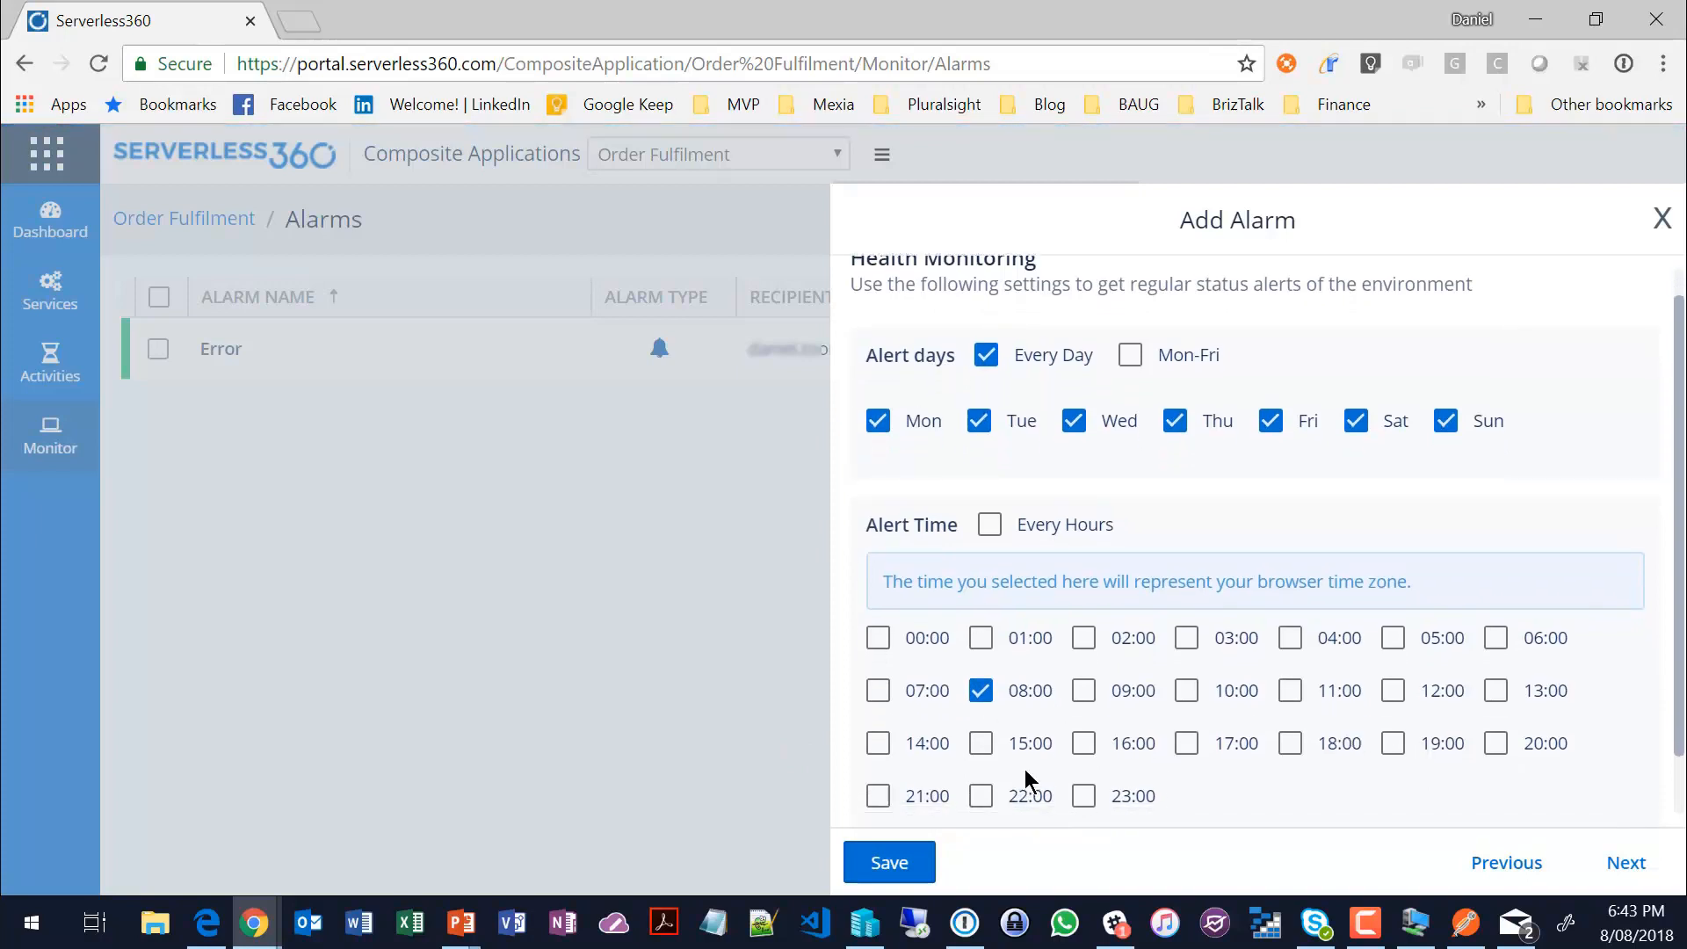
left_click(1132, 746)
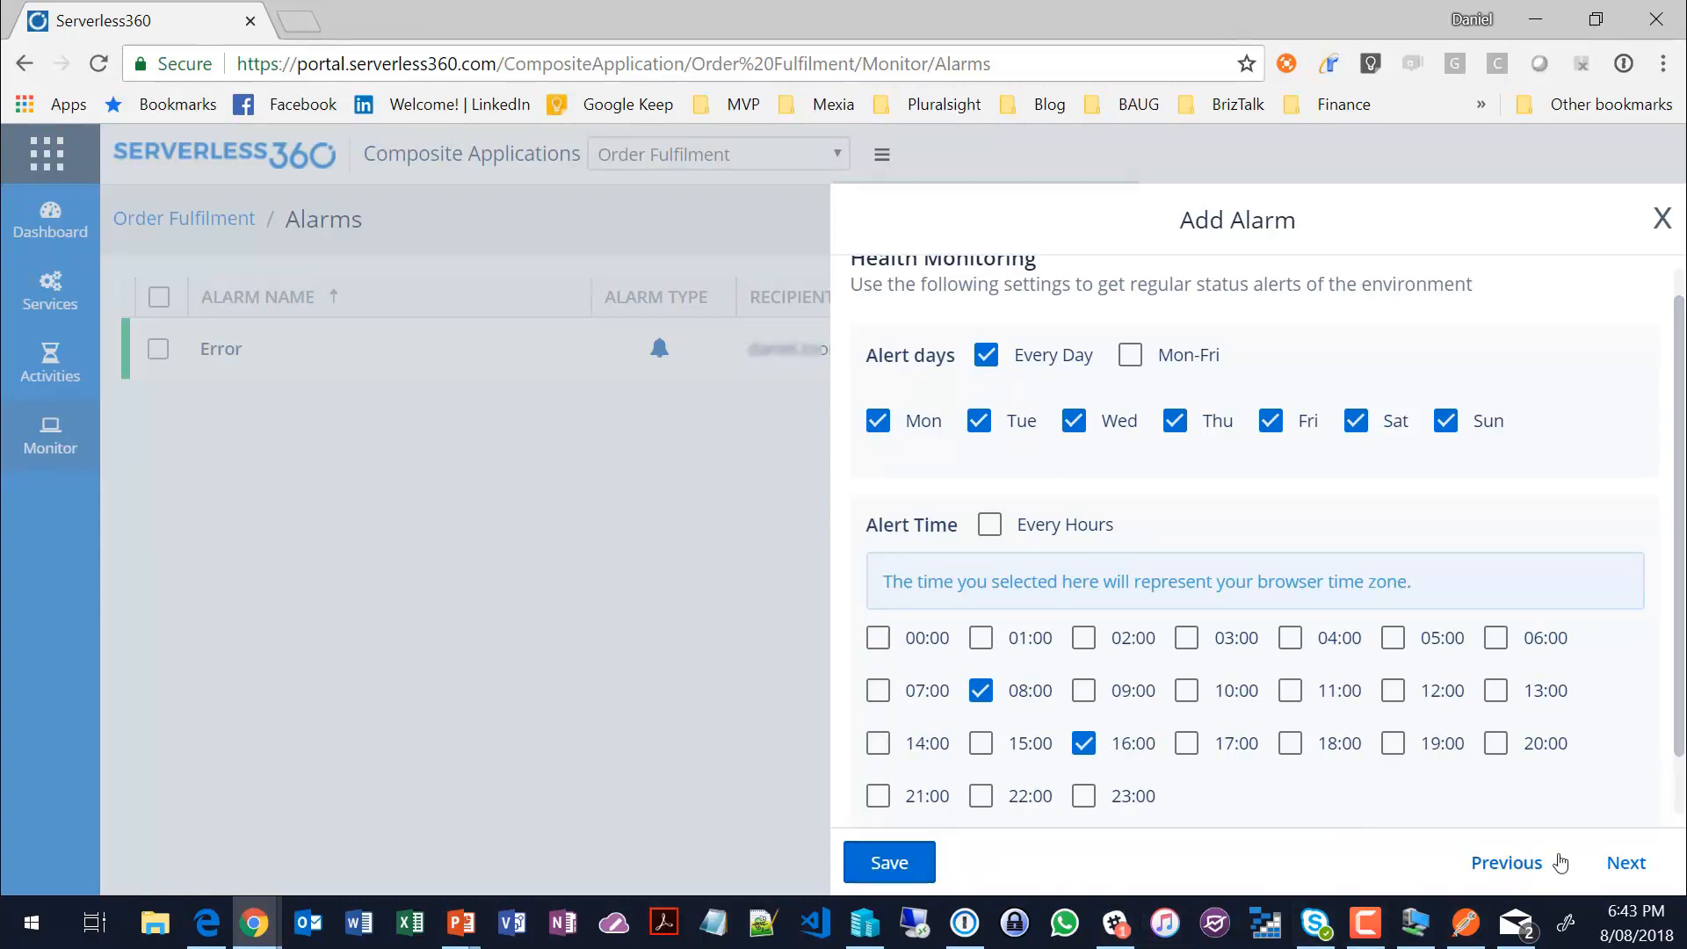
left_click(1623, 866)
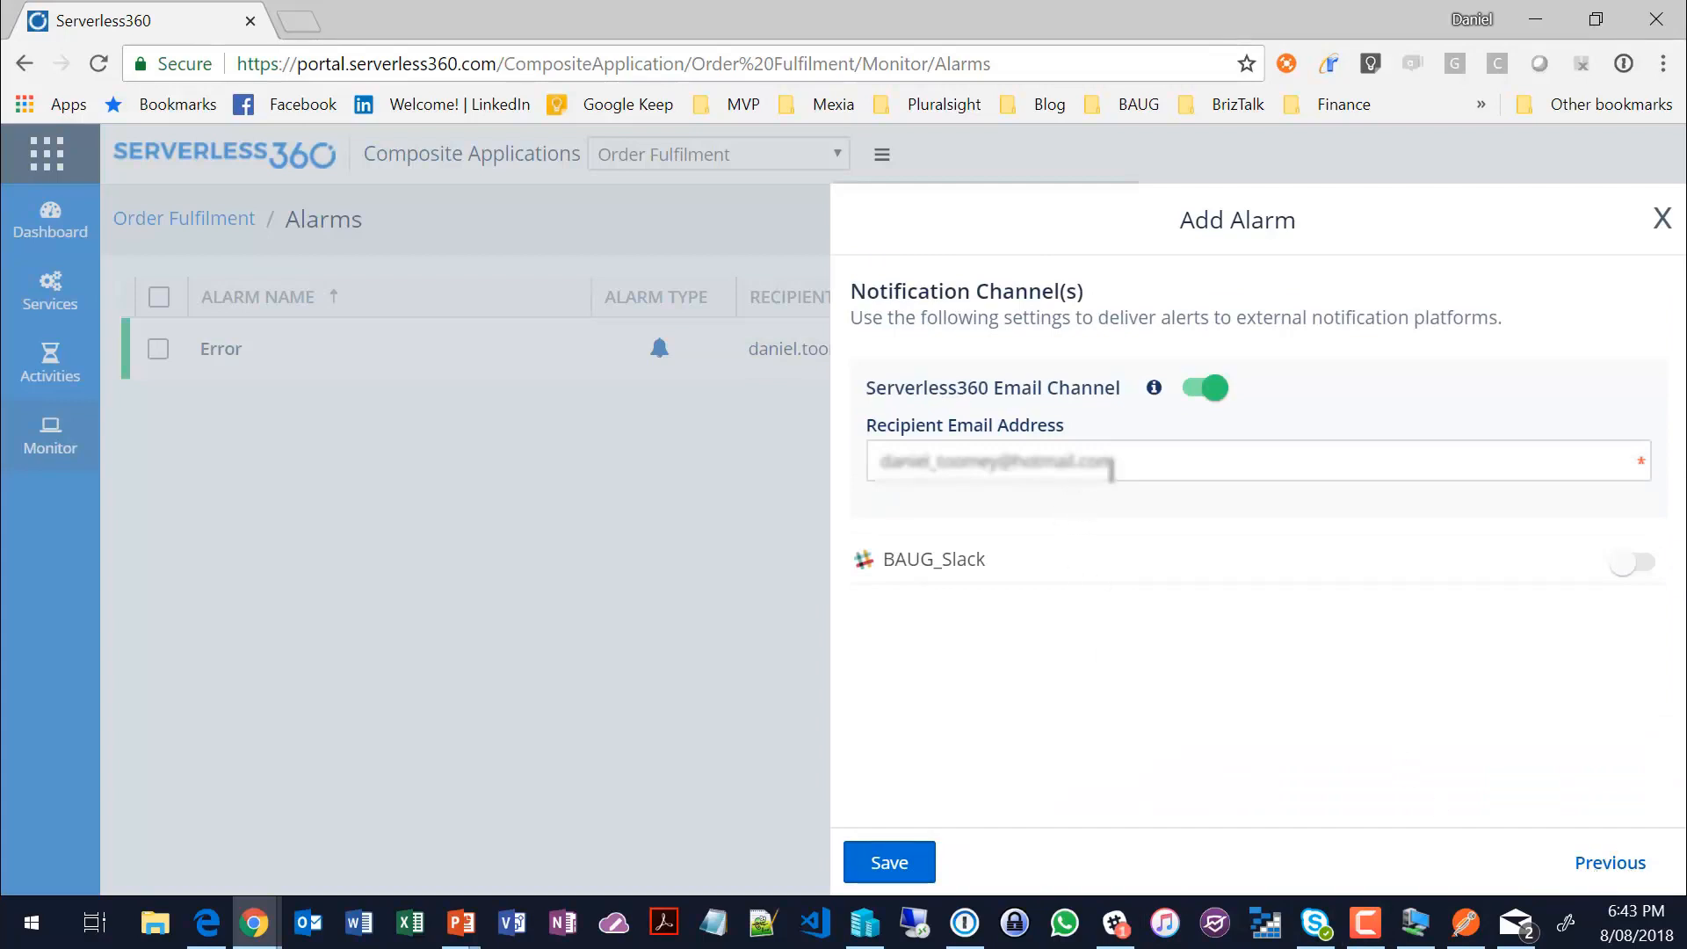
Step: Replace the recipient email address for the alarm's notifications, enable the BAUG_Slack channel, and save the alarm
left_click_drag(1113, 461, 1014, 463)
left_click_drag(807, 479, 734, 513)
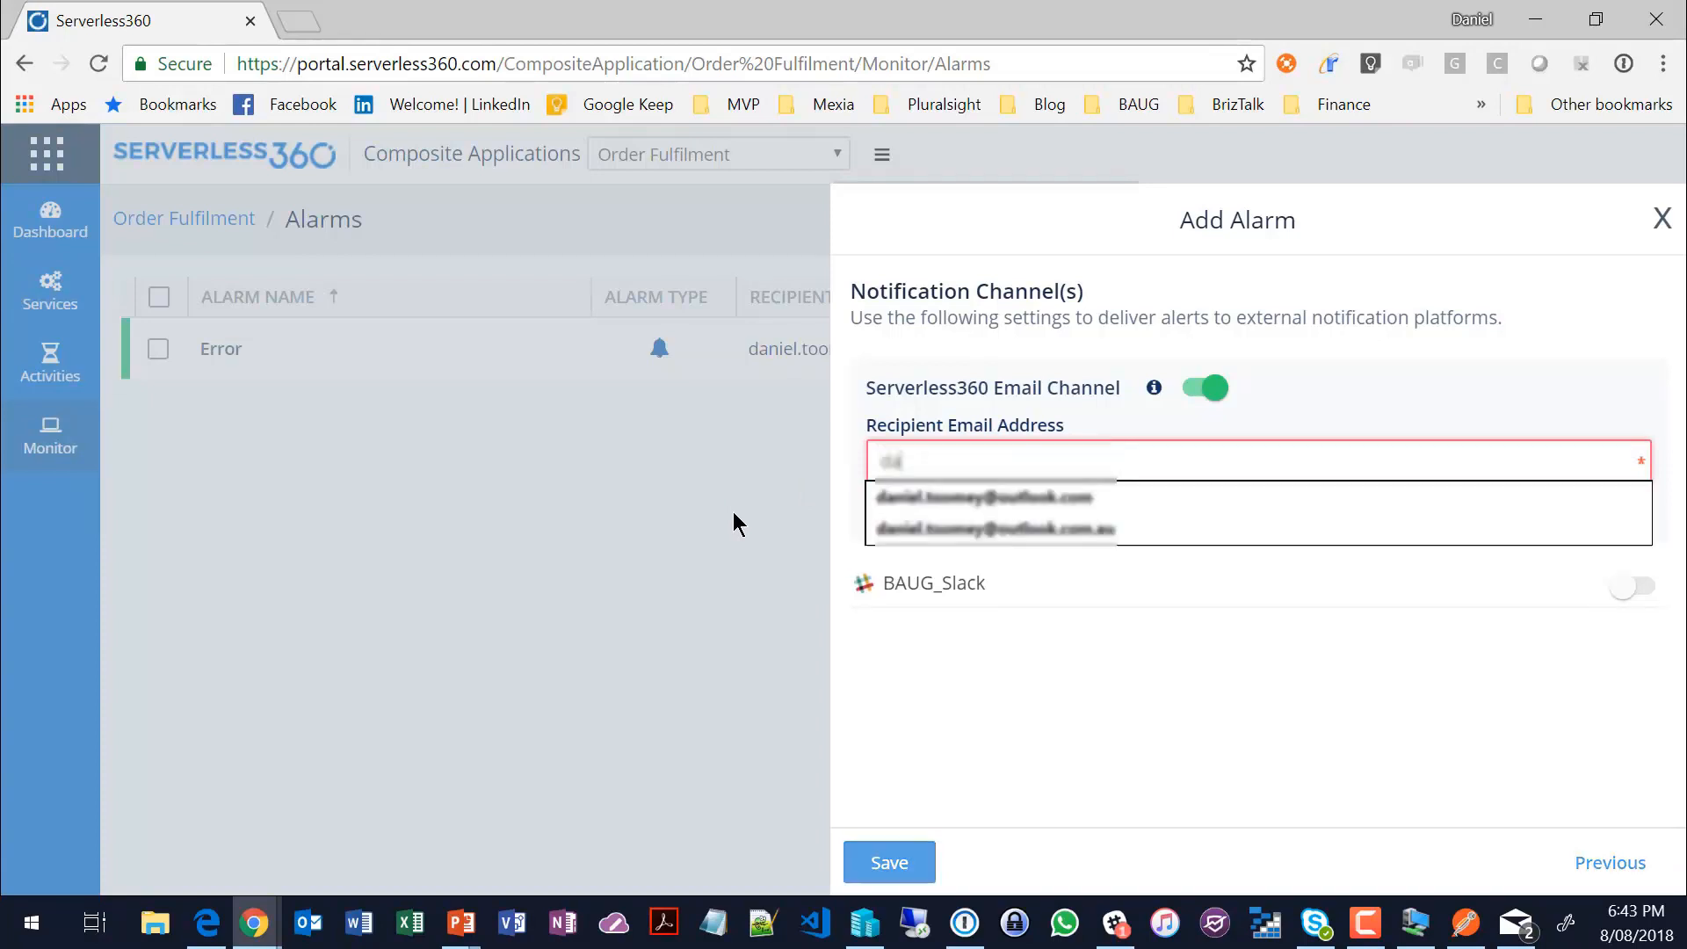
left_click(979, 496)
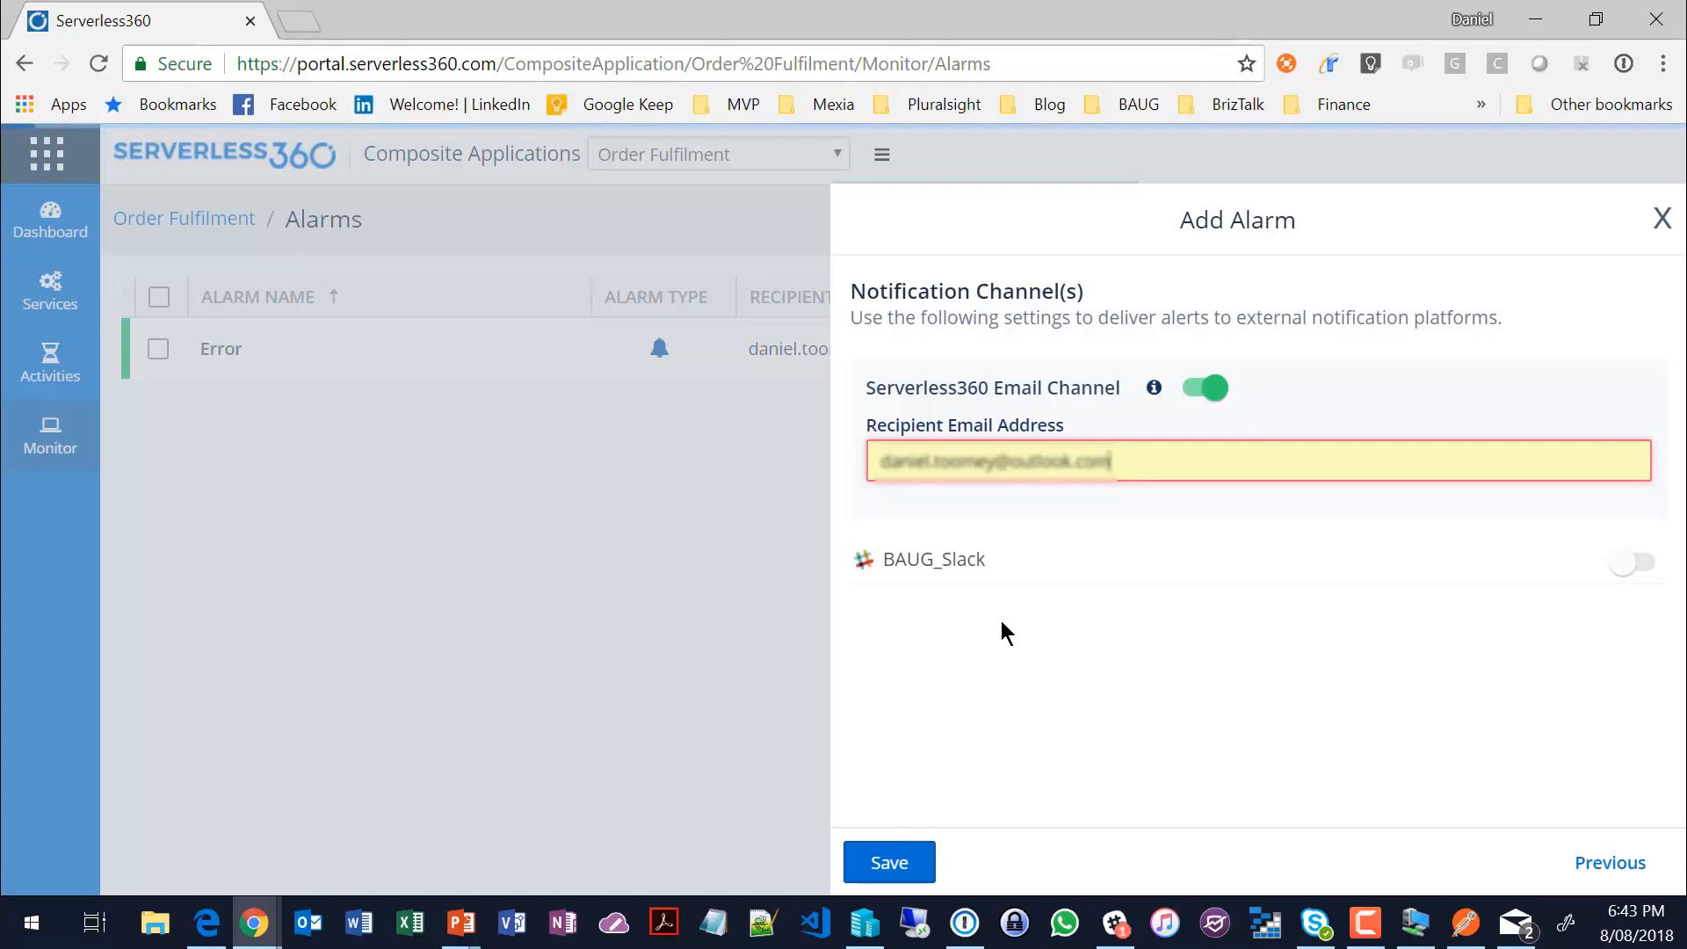
left_click(1639, 564)
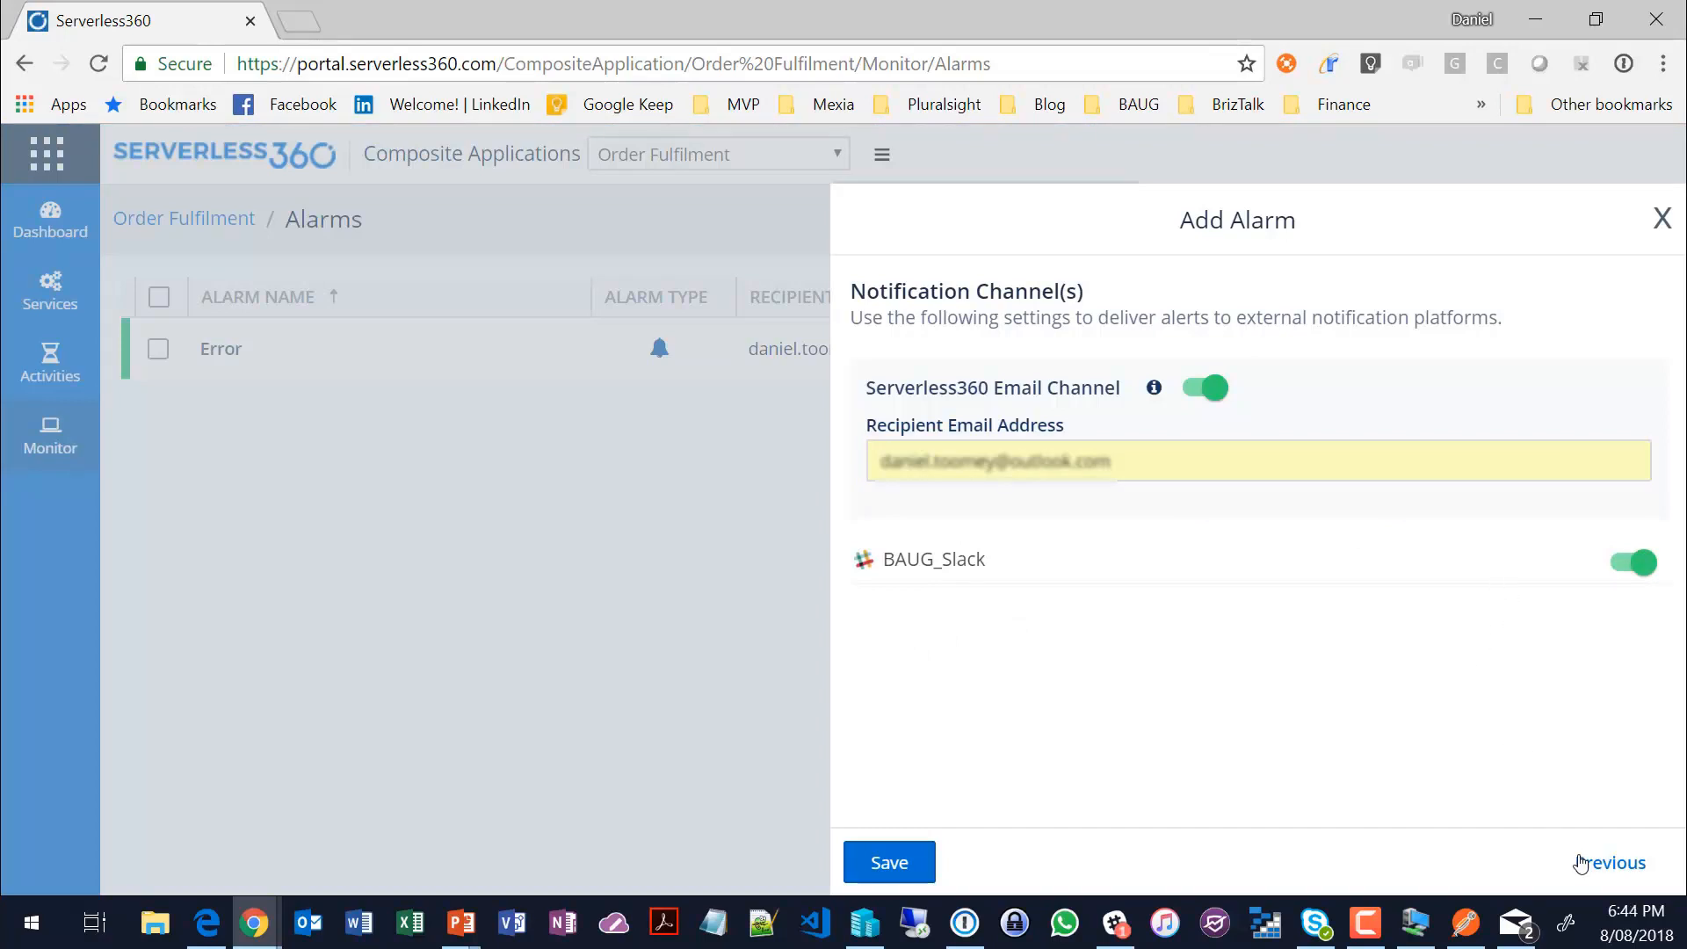
left_click(892, 861)
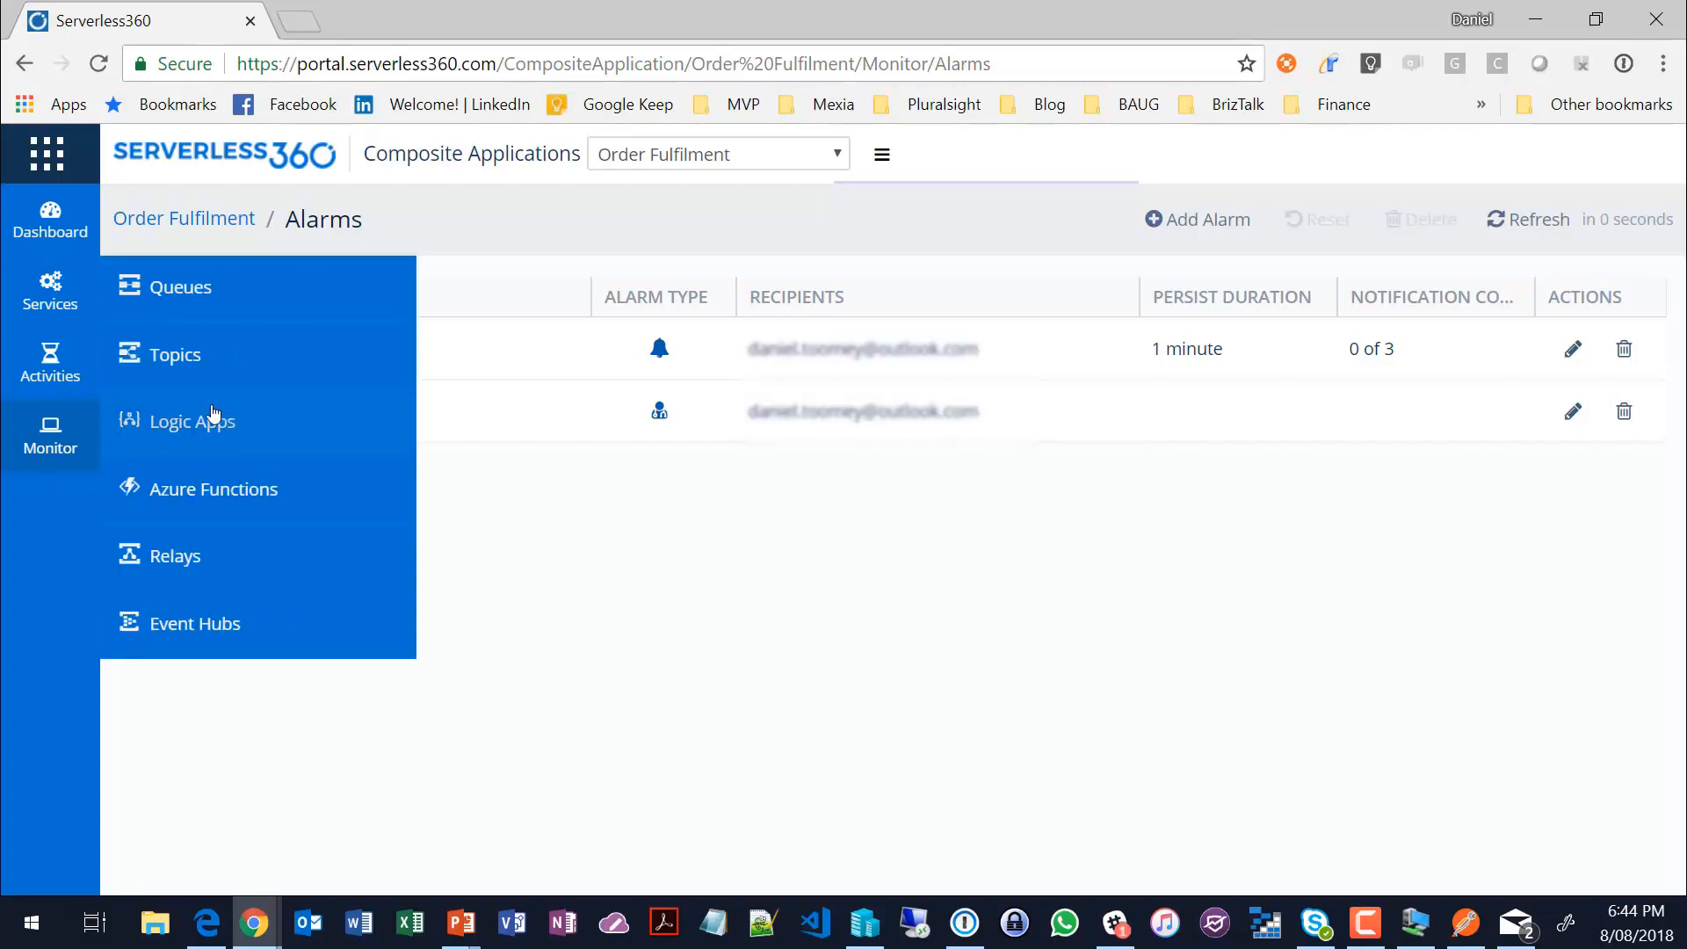
Step: Add the GIBDemo logic app to the Health alarm's monitored resources and enable monitoring of its State property
left_click(267, 413)
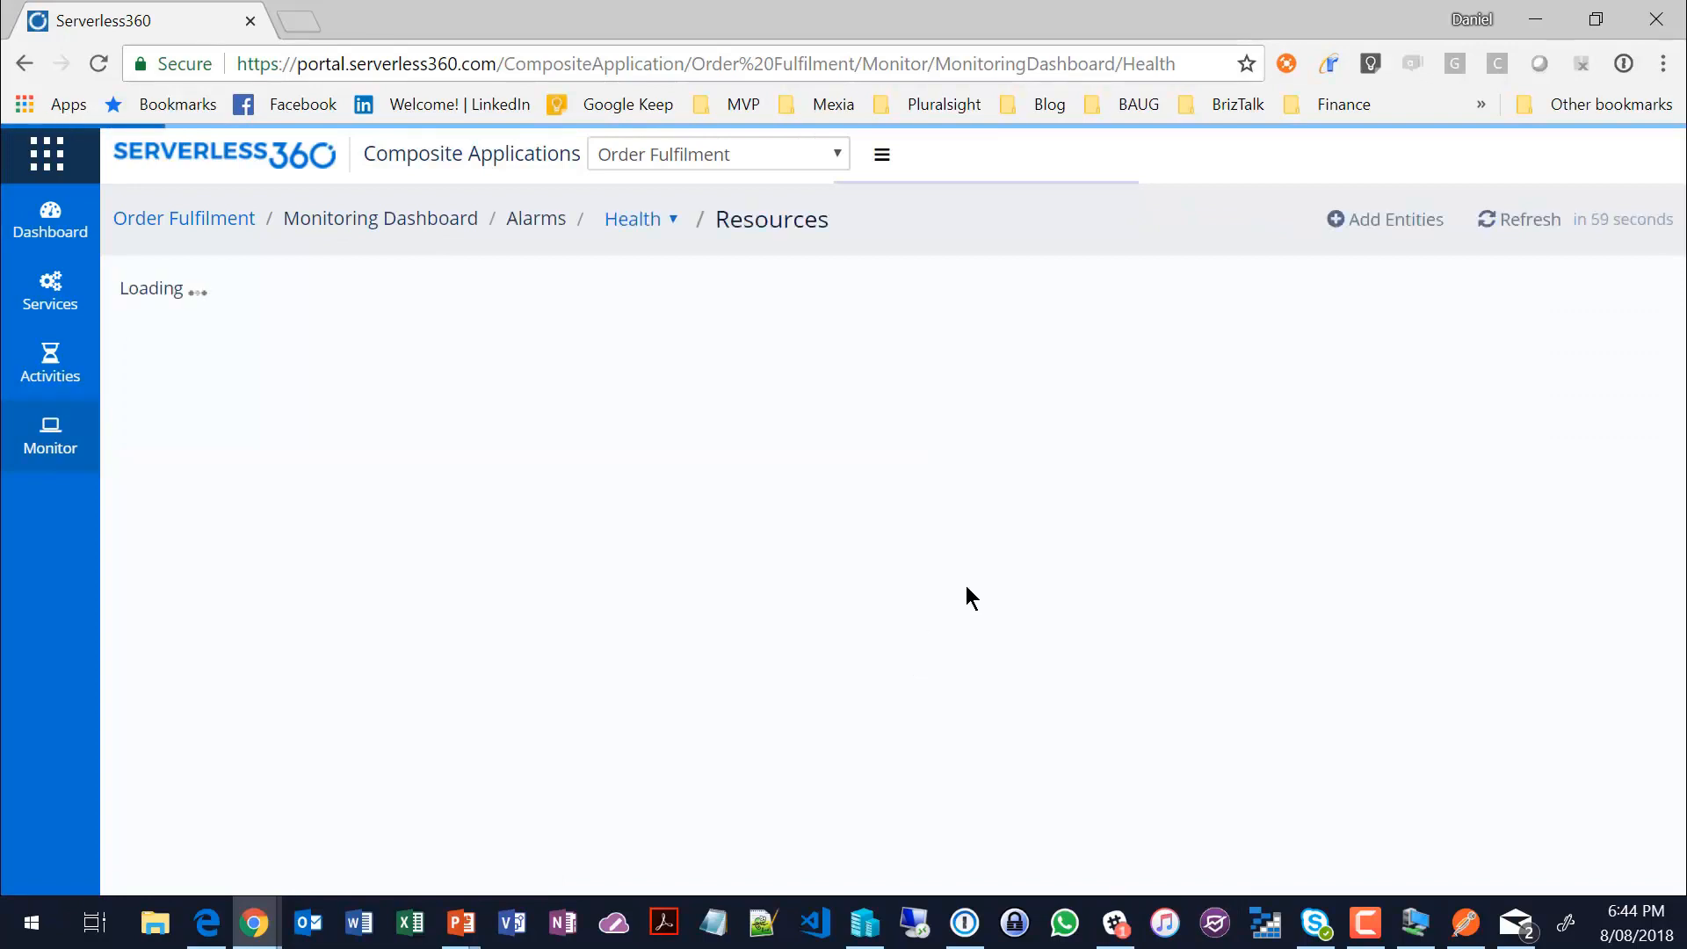
left_click(1404, 224)
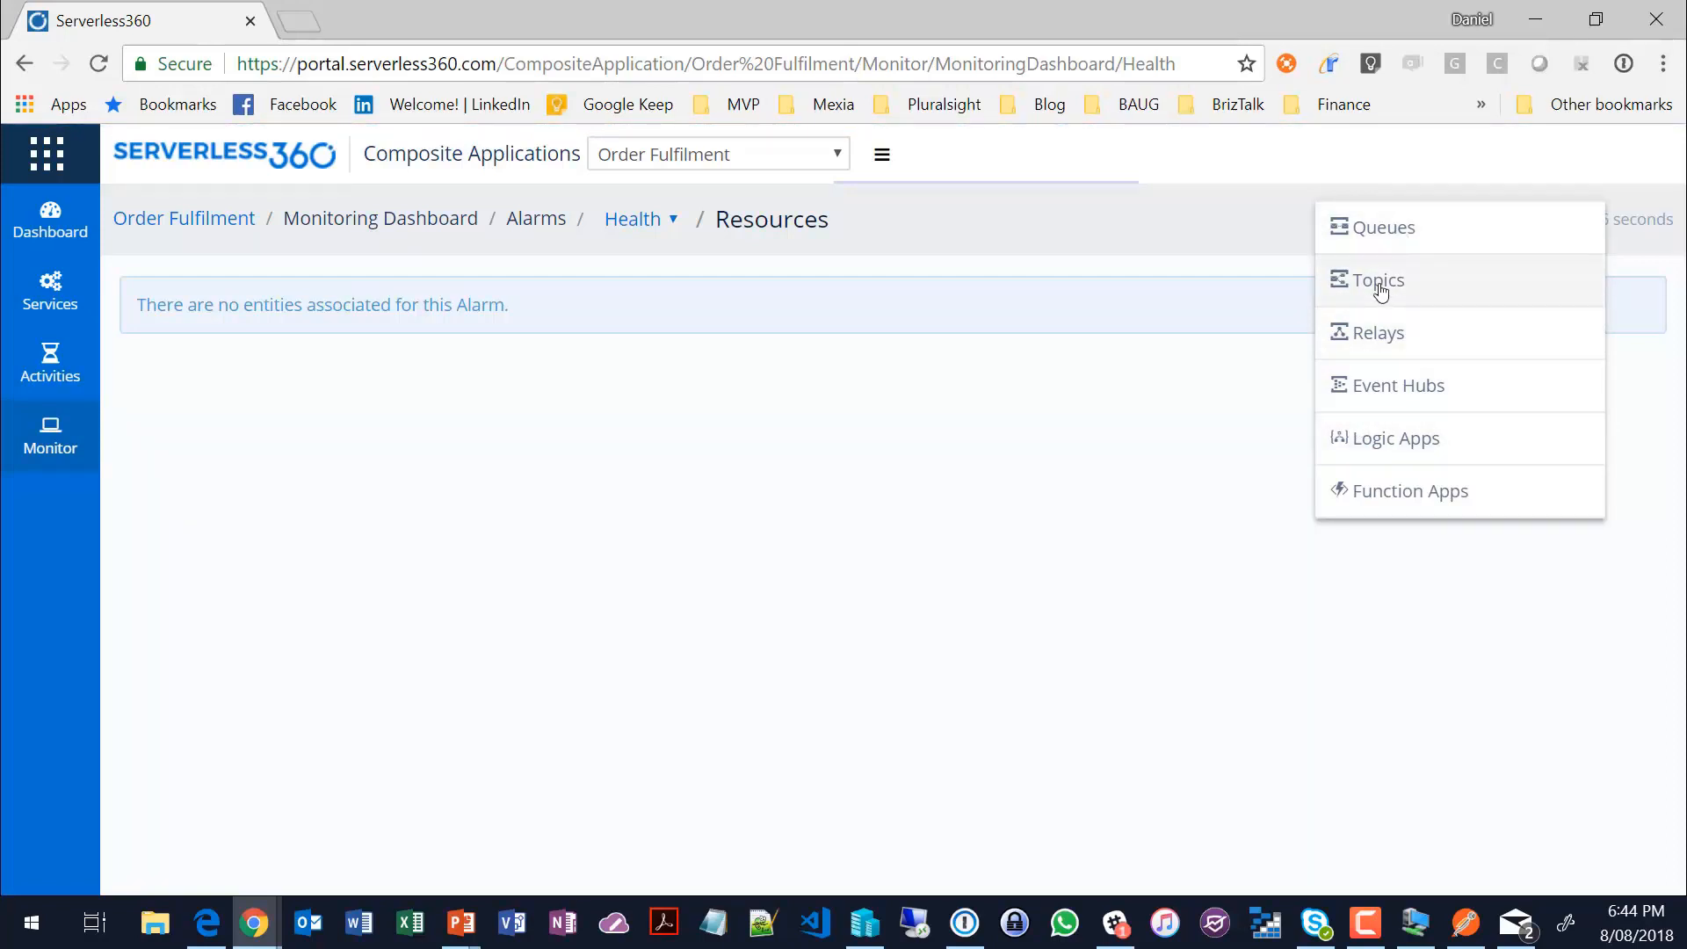
left_click(1388, 439)
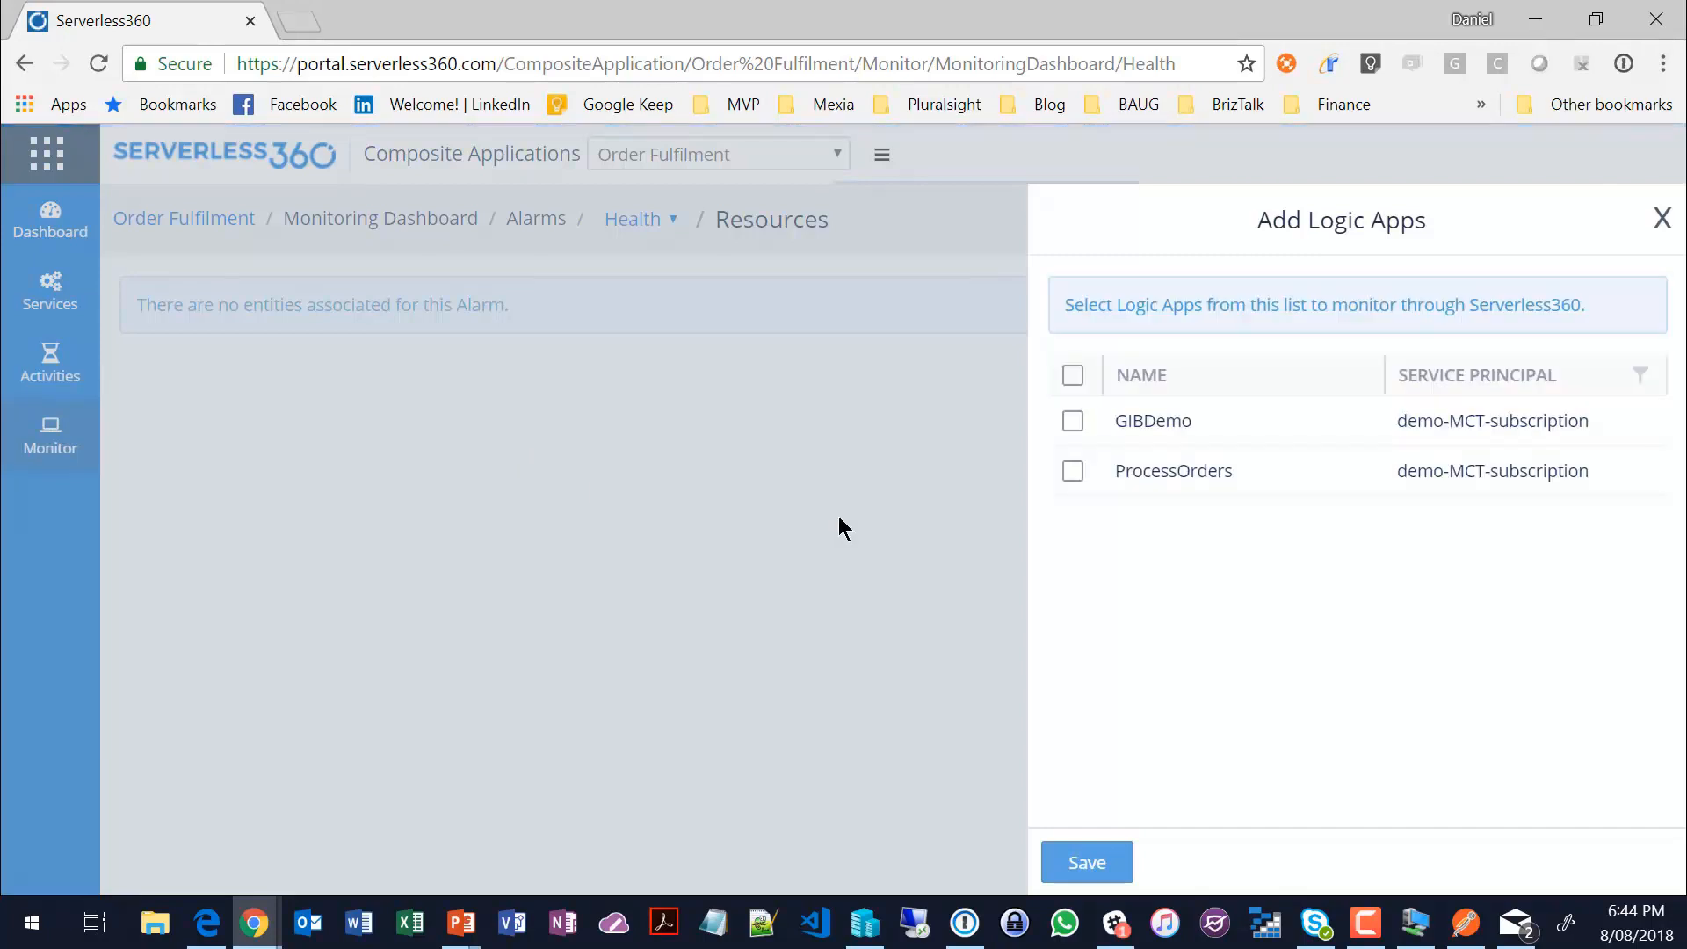
left_click(1069, 422)
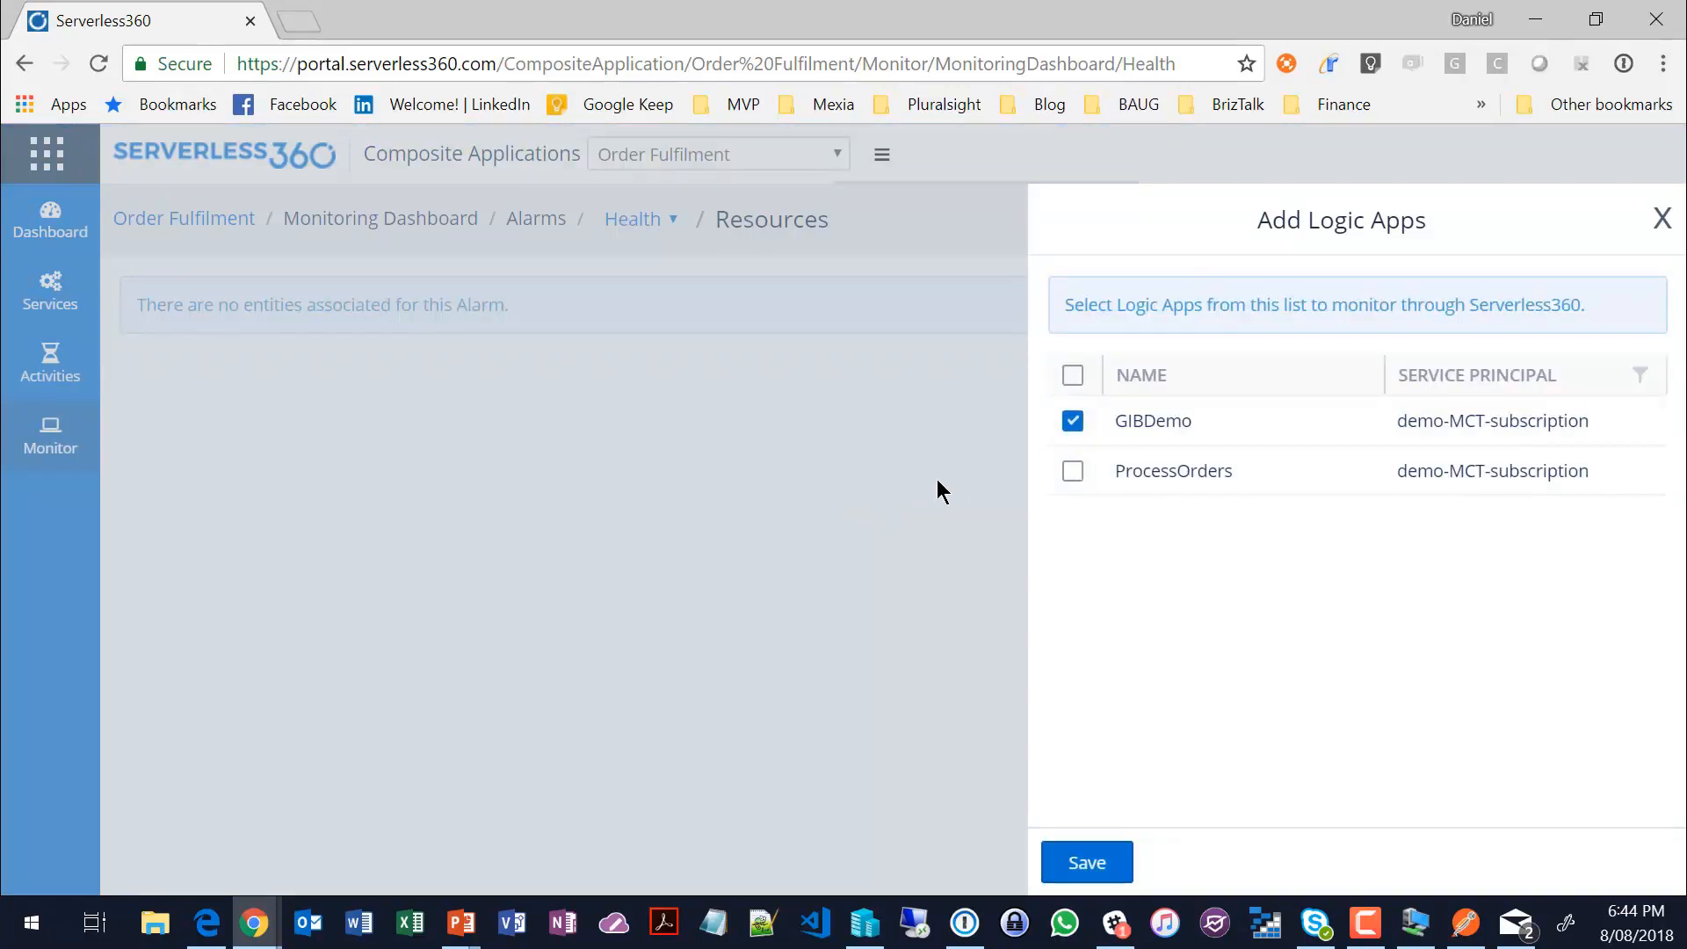
left_click(1086, 862)
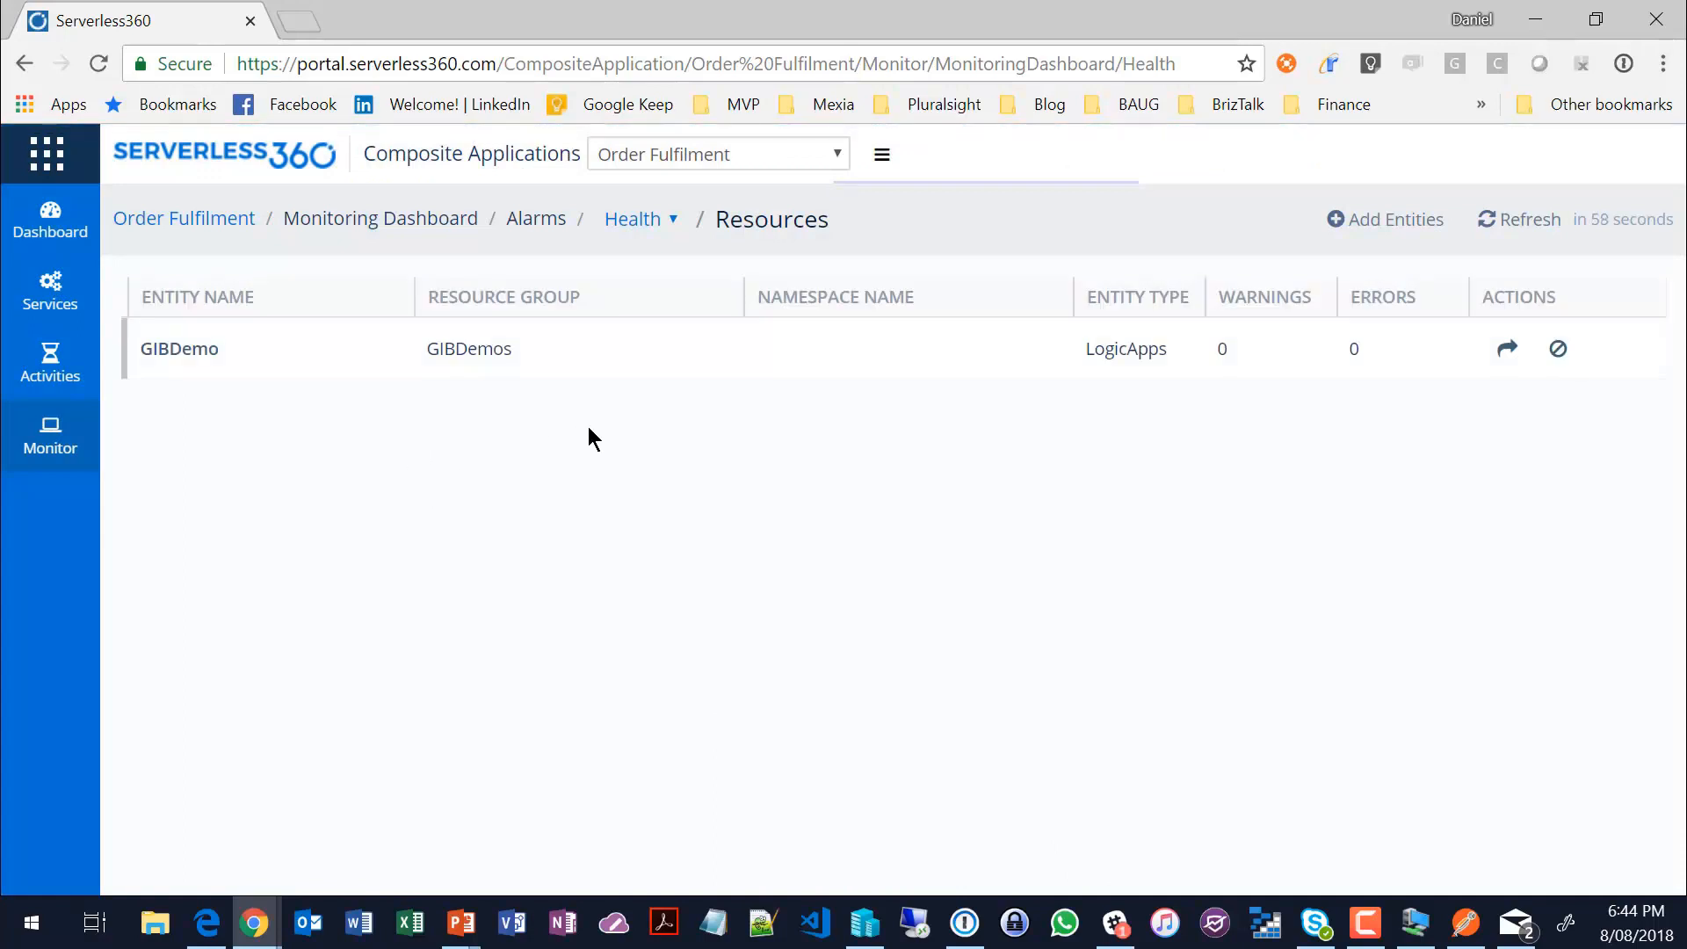
left_click(186, 345)
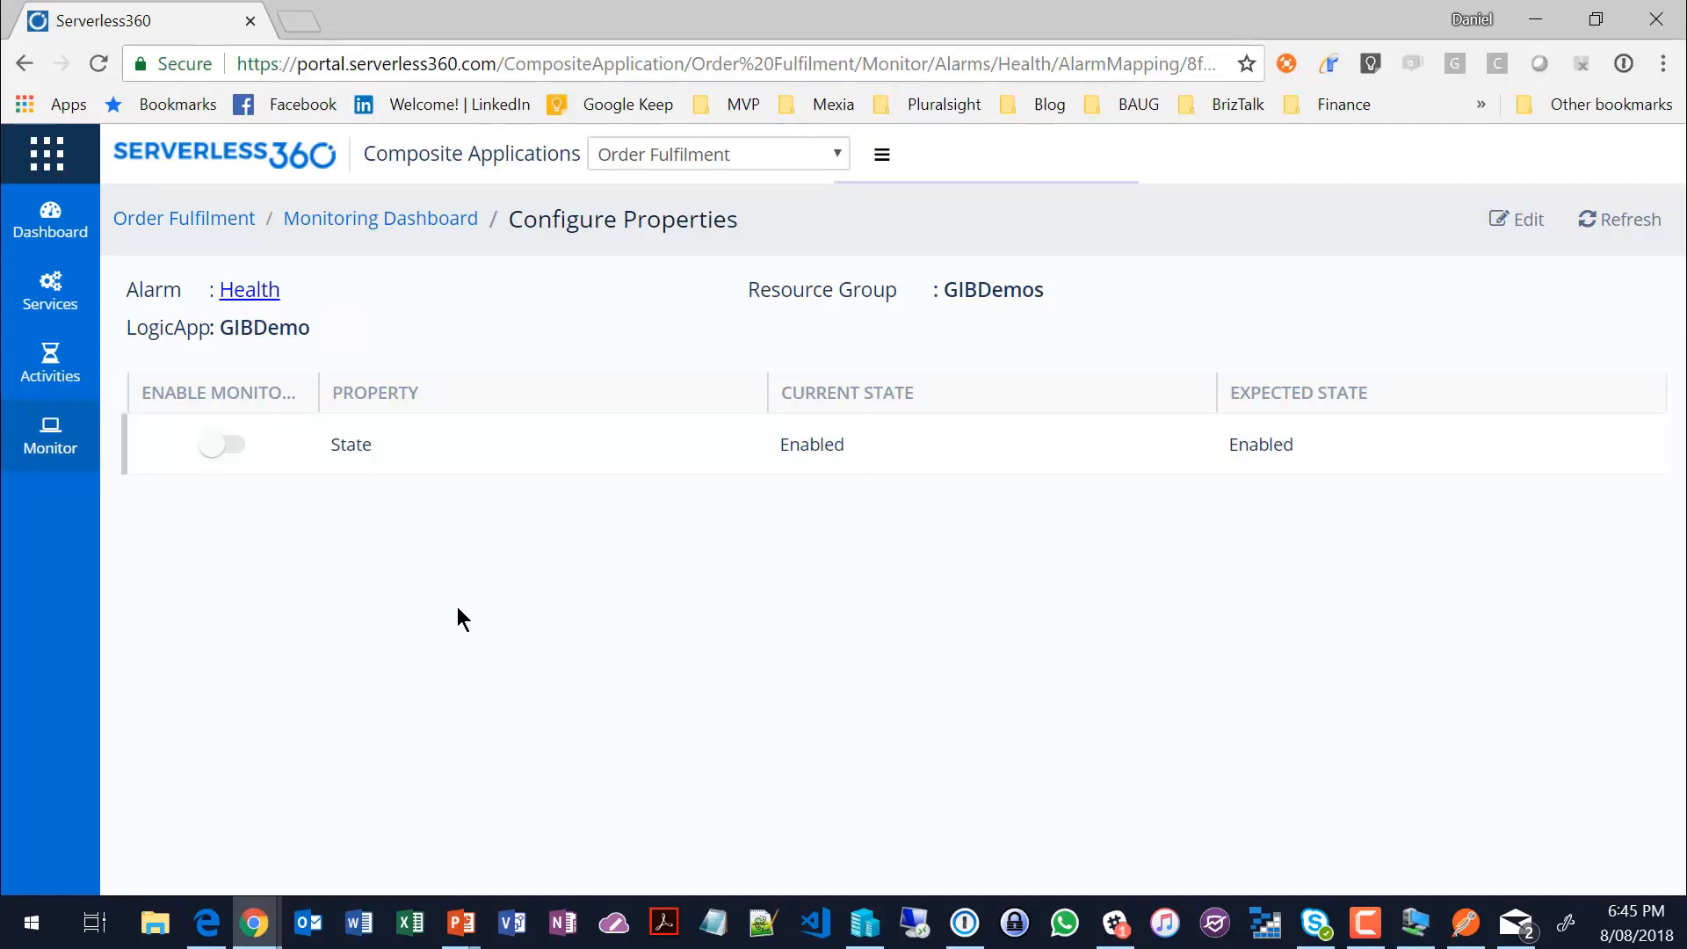
left_click(230, 442)
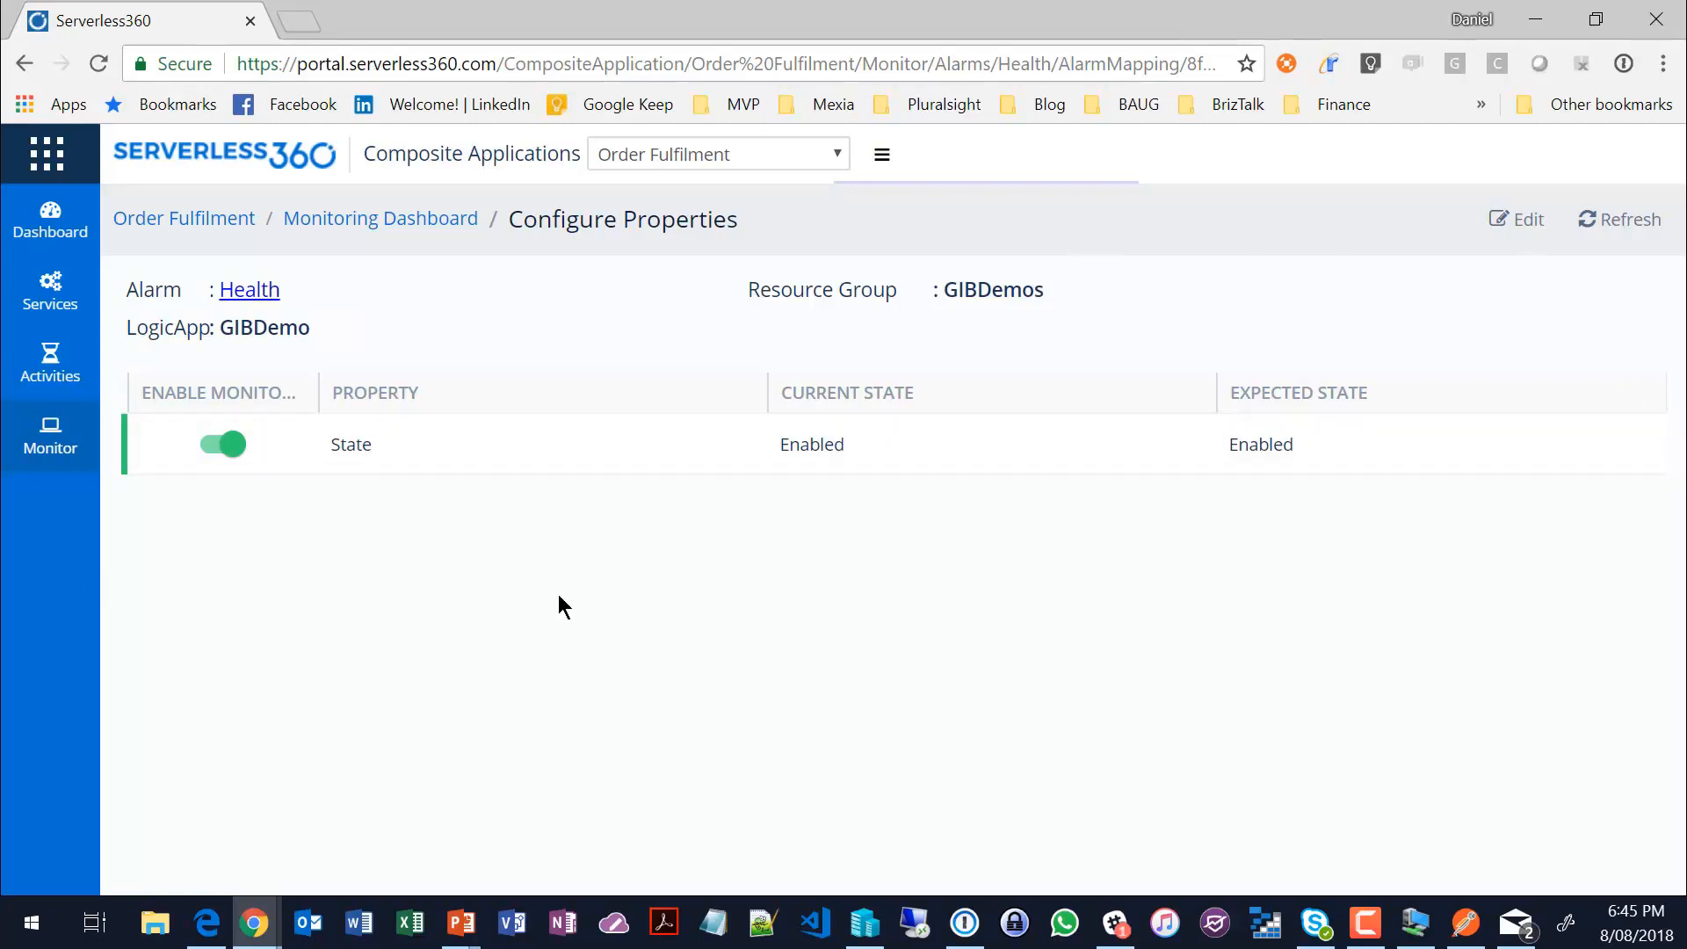
Step: Review the Error alarm's monitored resources in the Monitoring Dashboard and inspect the GIBDemo logic app's monitored properties
mouse_move(68, 387)
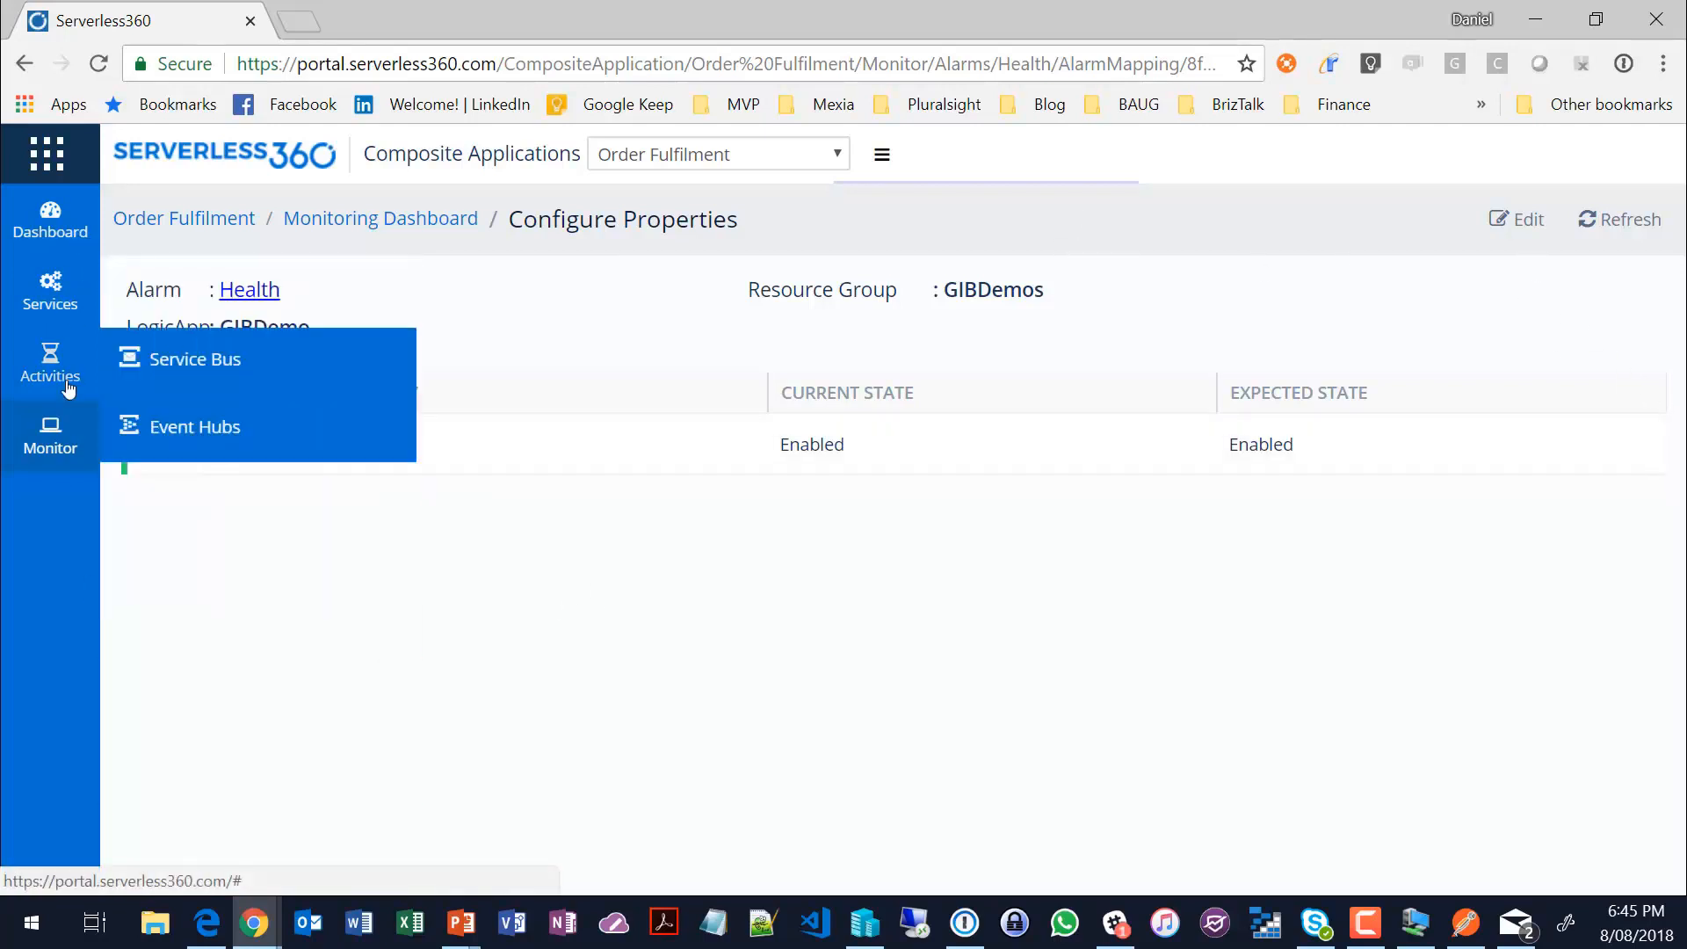
mouse_move(55, 439)
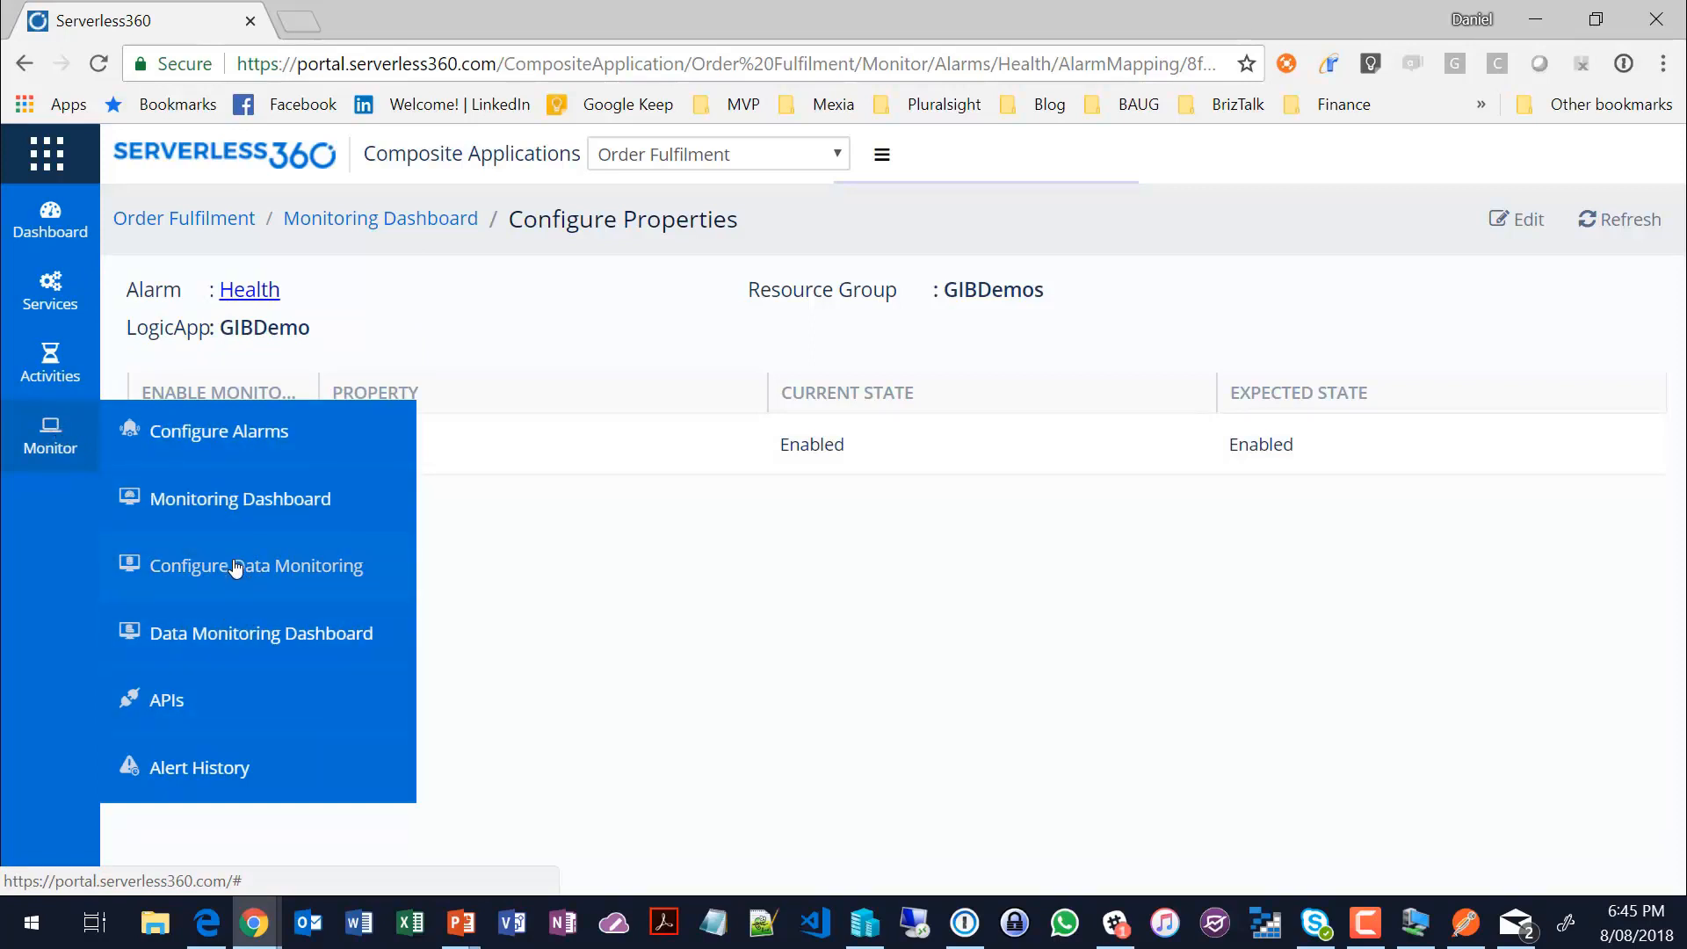
left_click(225, 502)
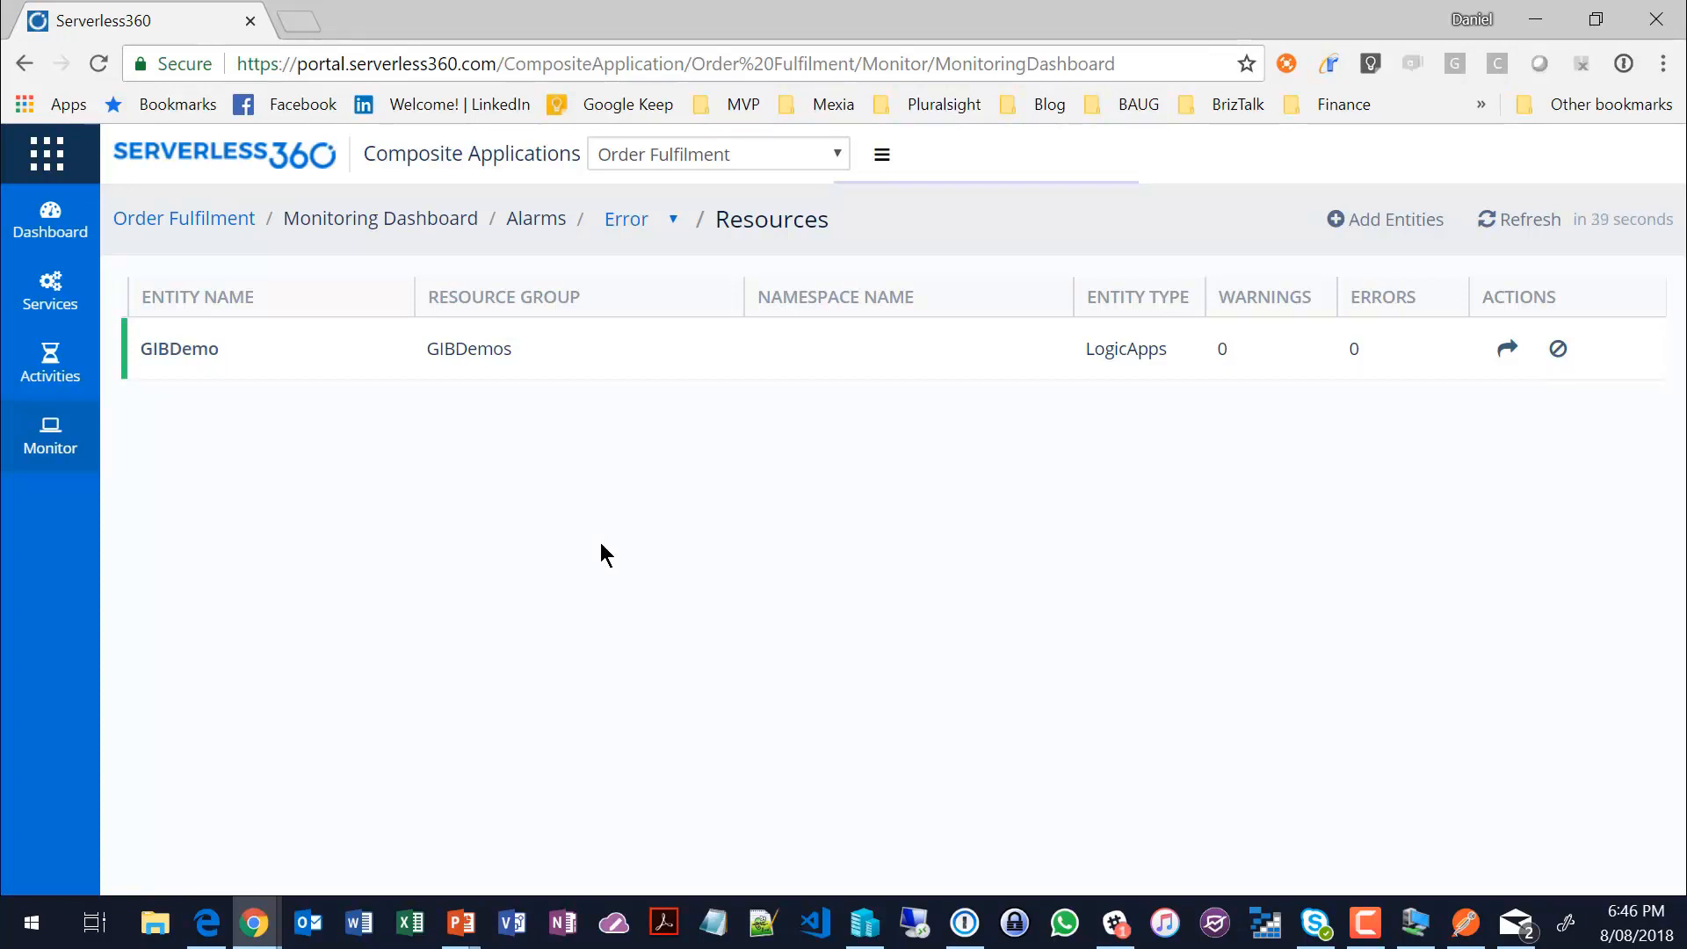
left_click(176, 348)
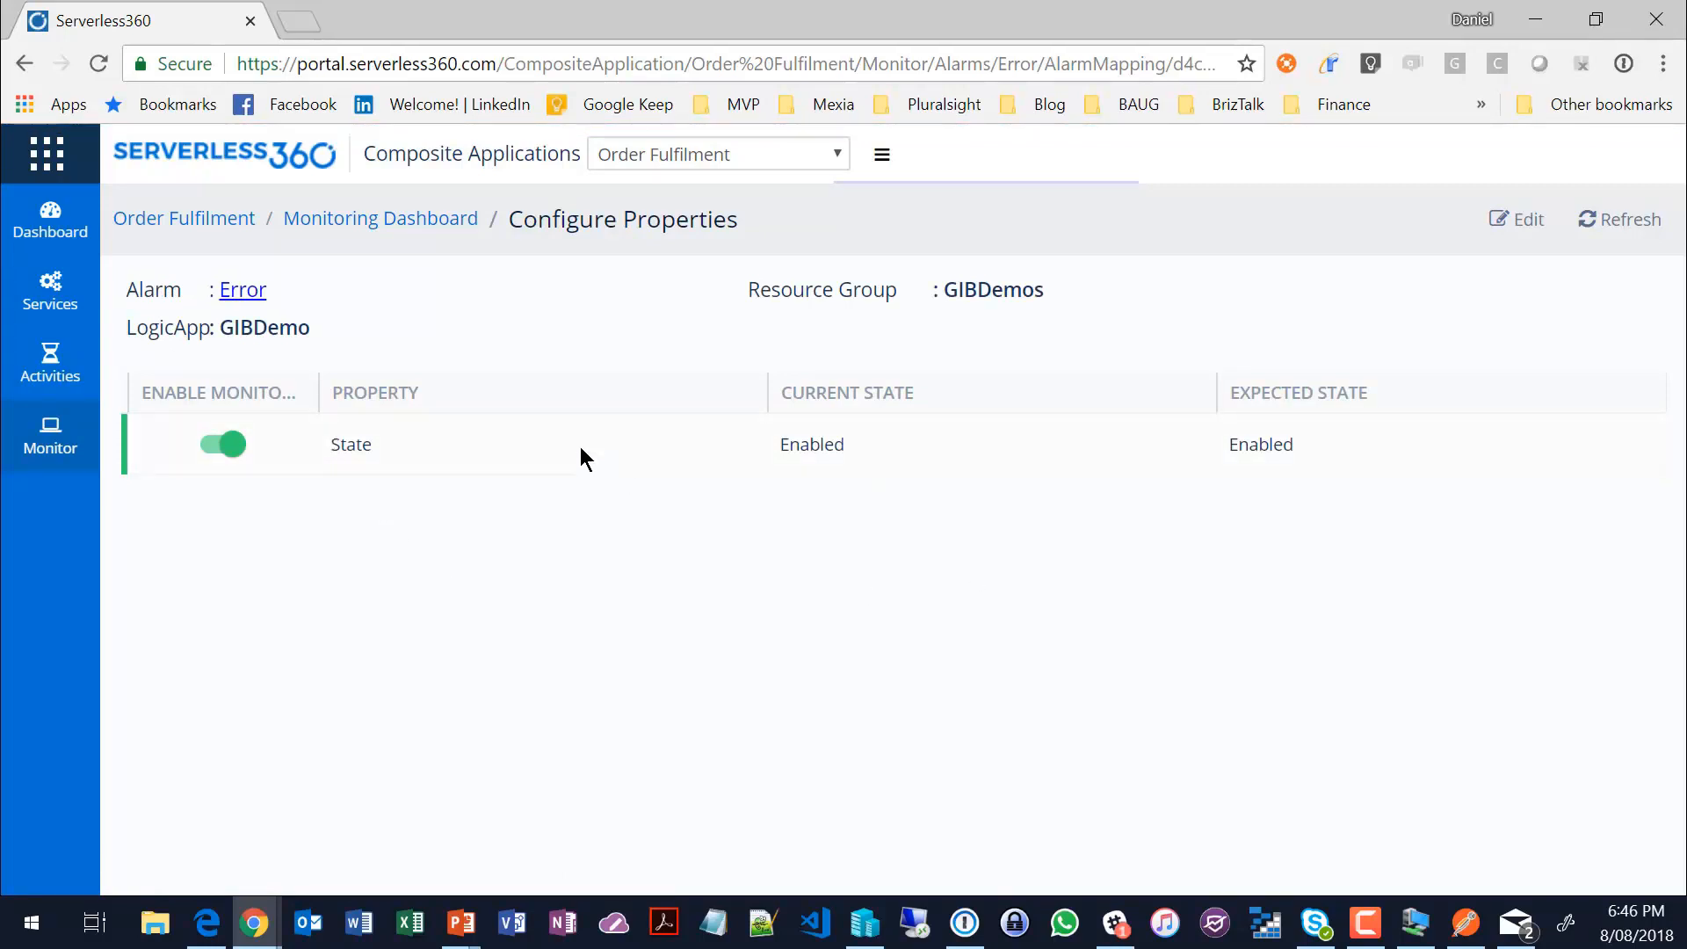
Step: Disable the GIBDemo logic app in the application's Logic Apps list
mouse_move(50, 290)
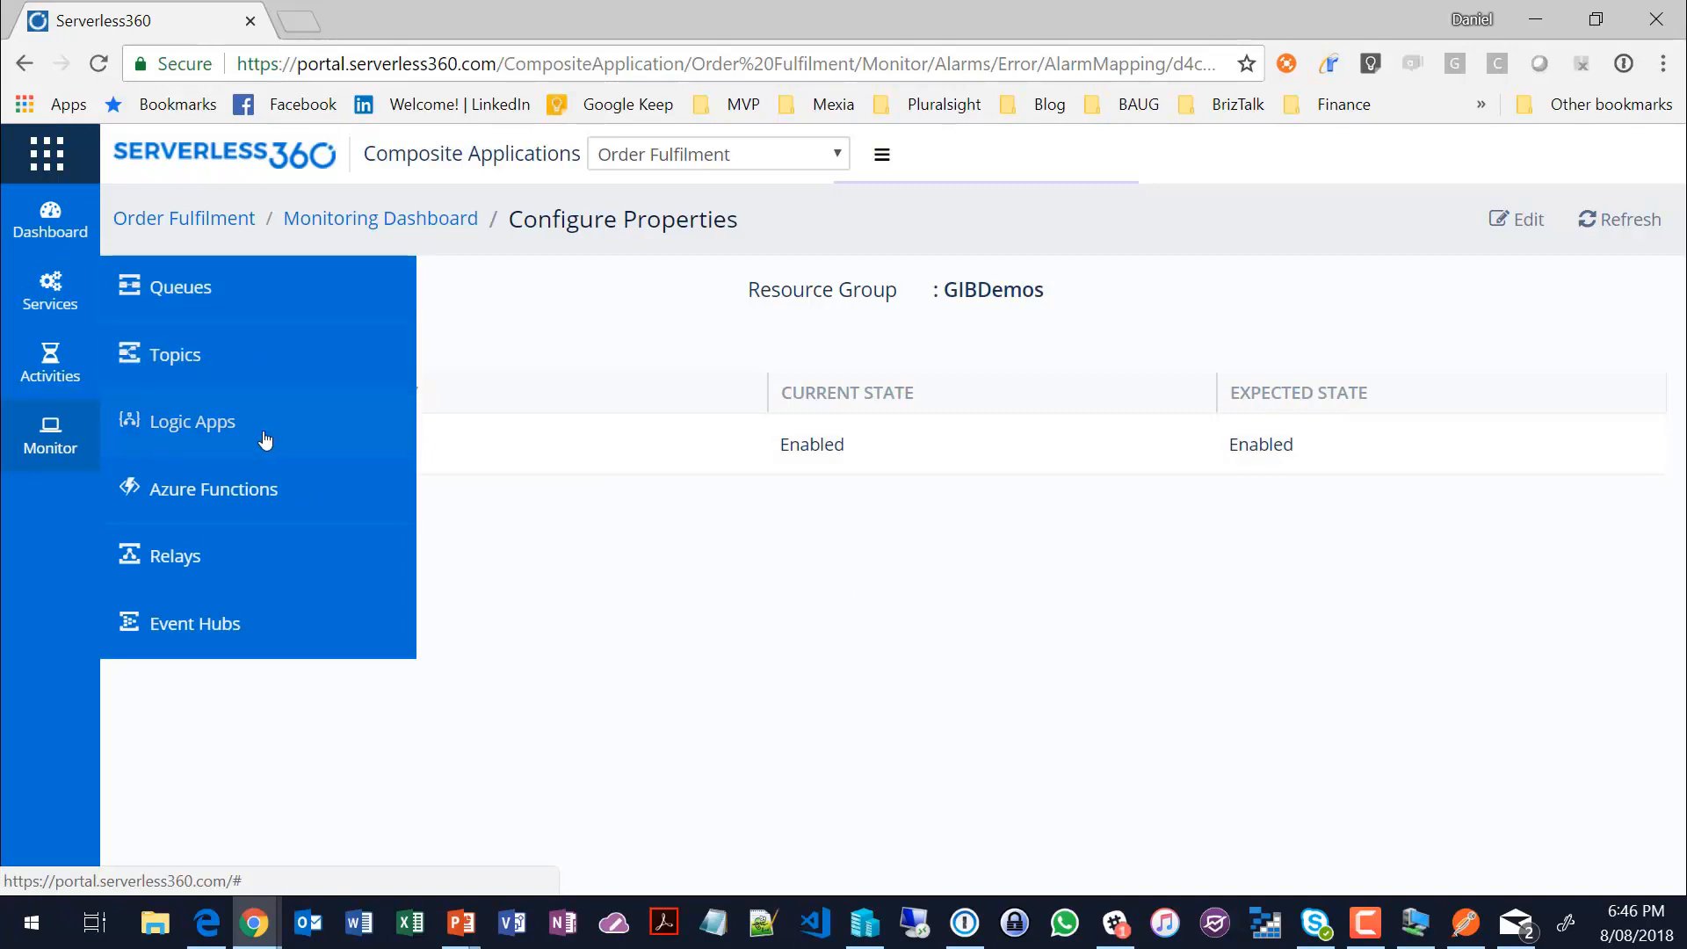
left_click(209, 426)
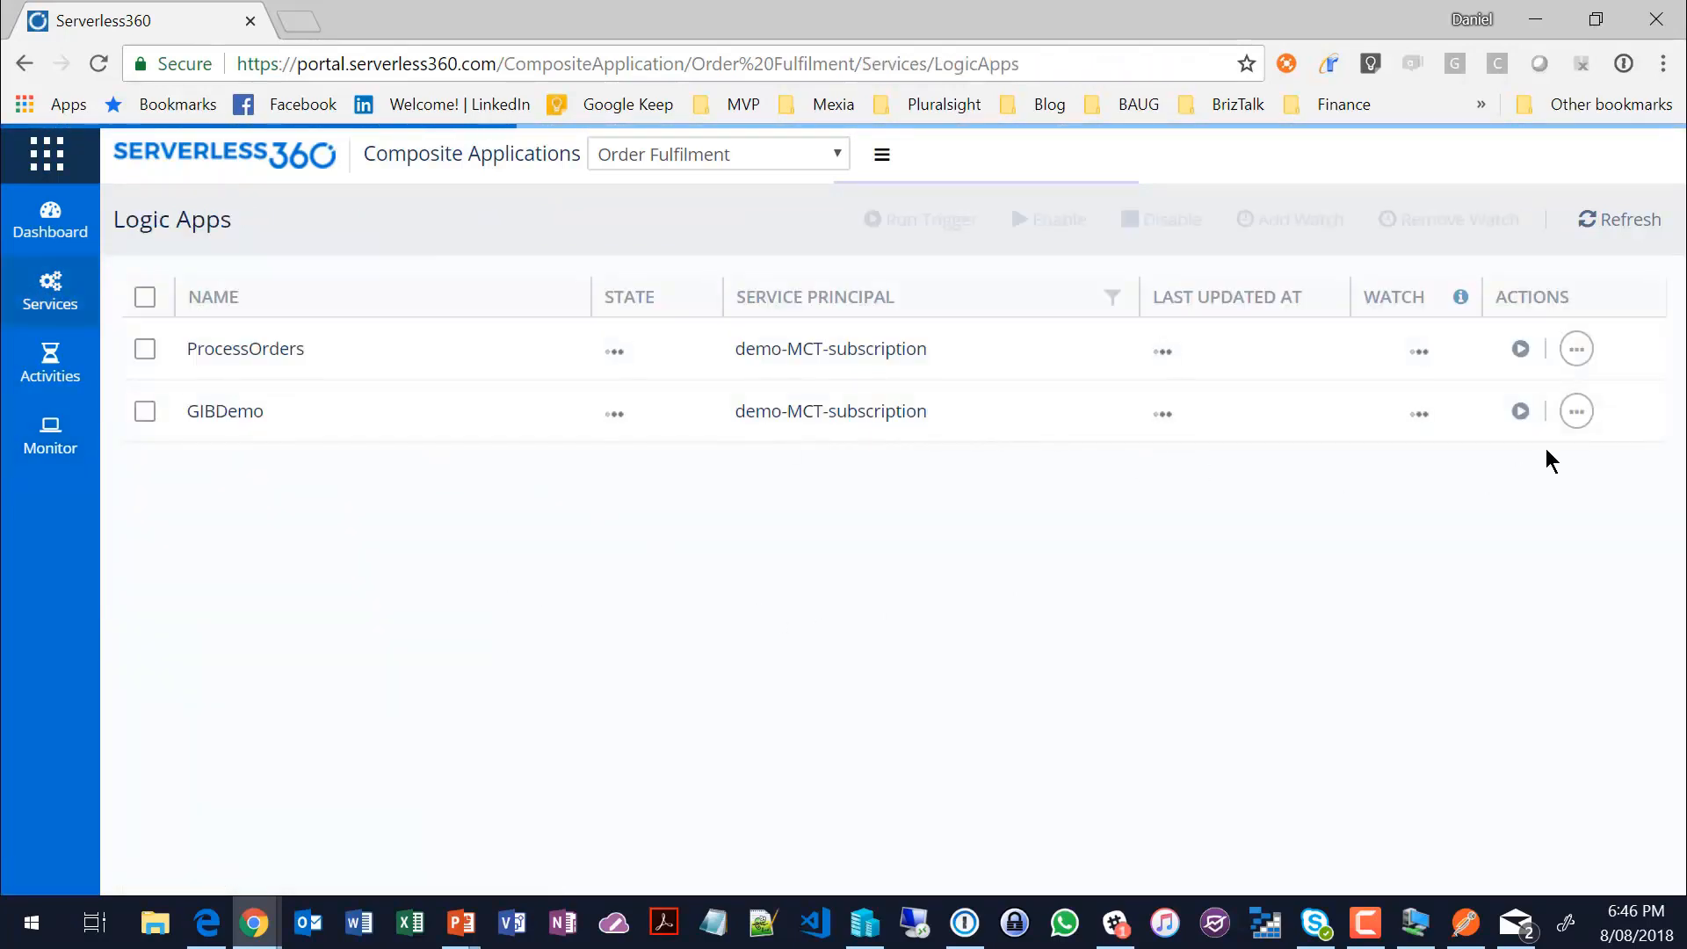
left_click(1575, 412)
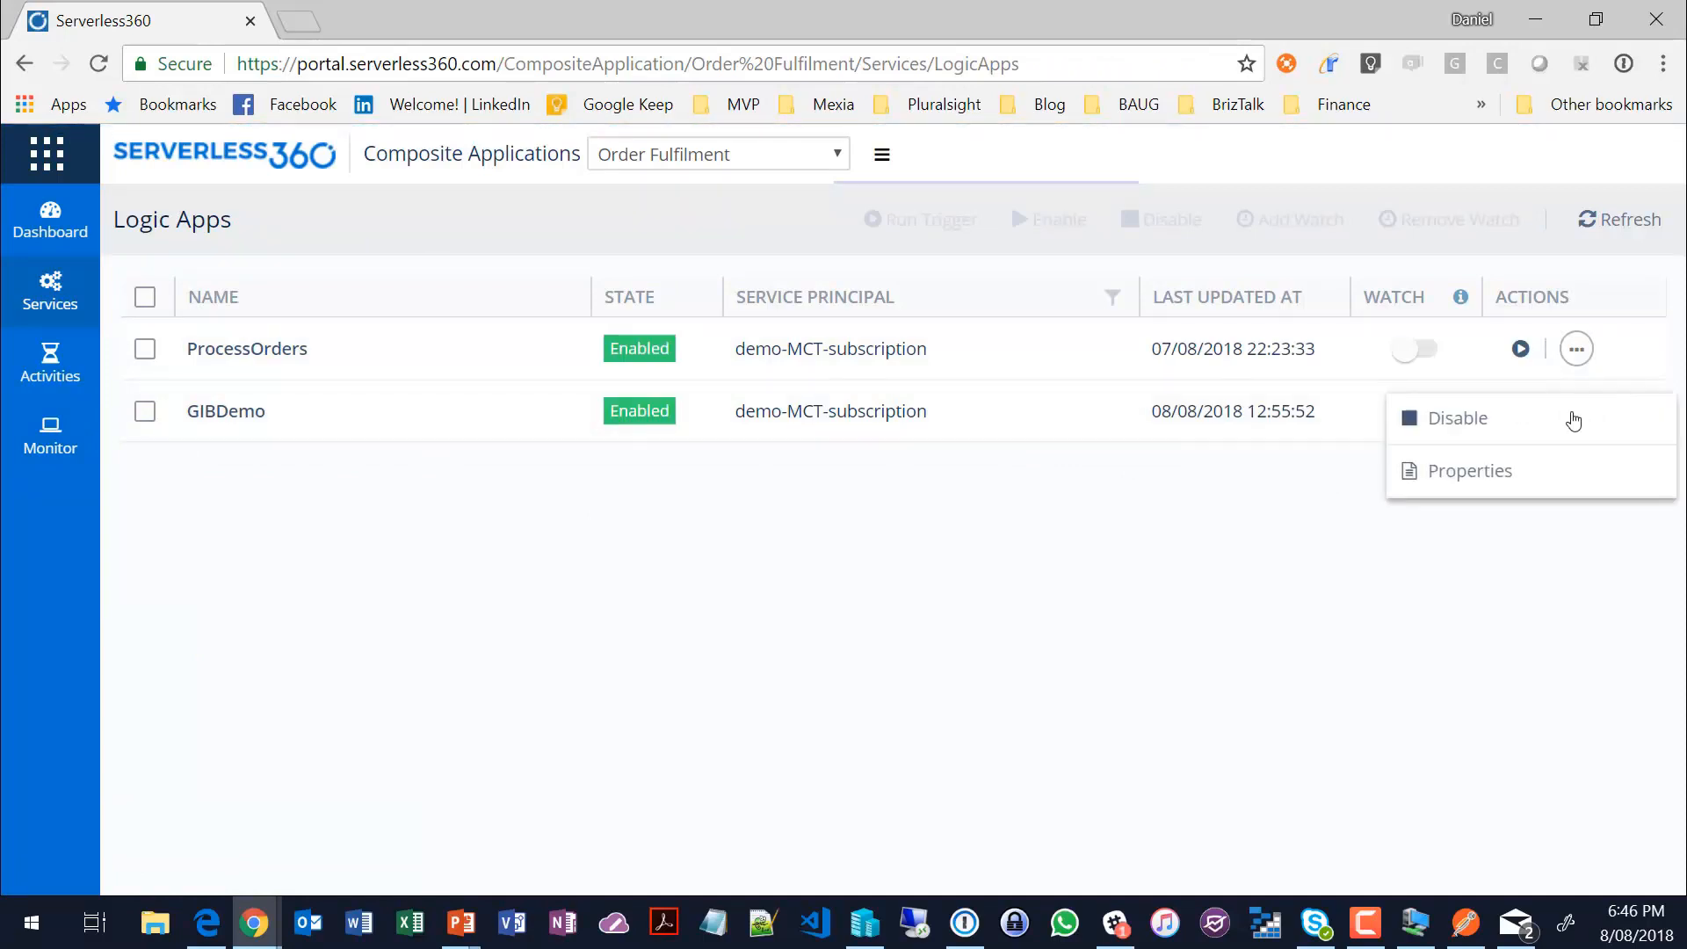
left_click(1460, 427)
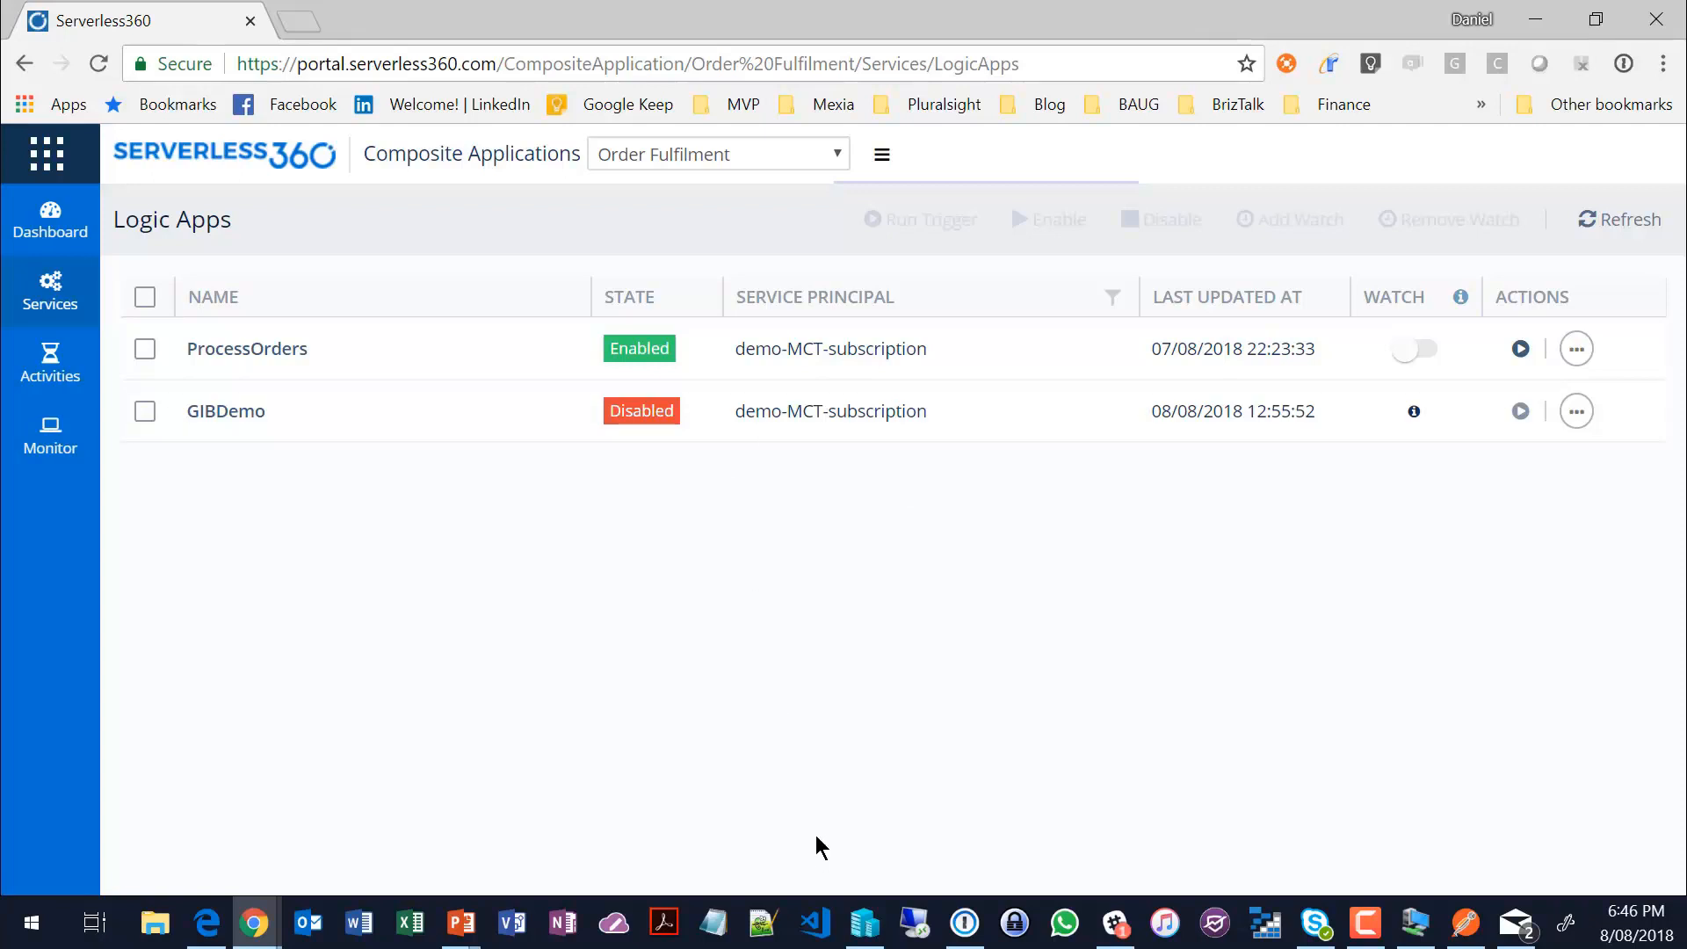
Step: Open the Data Monitoring Dashboard and examine the afternoon's monitoring entries for Wednesday, August 08, 2018
mouse_move(49, 435)
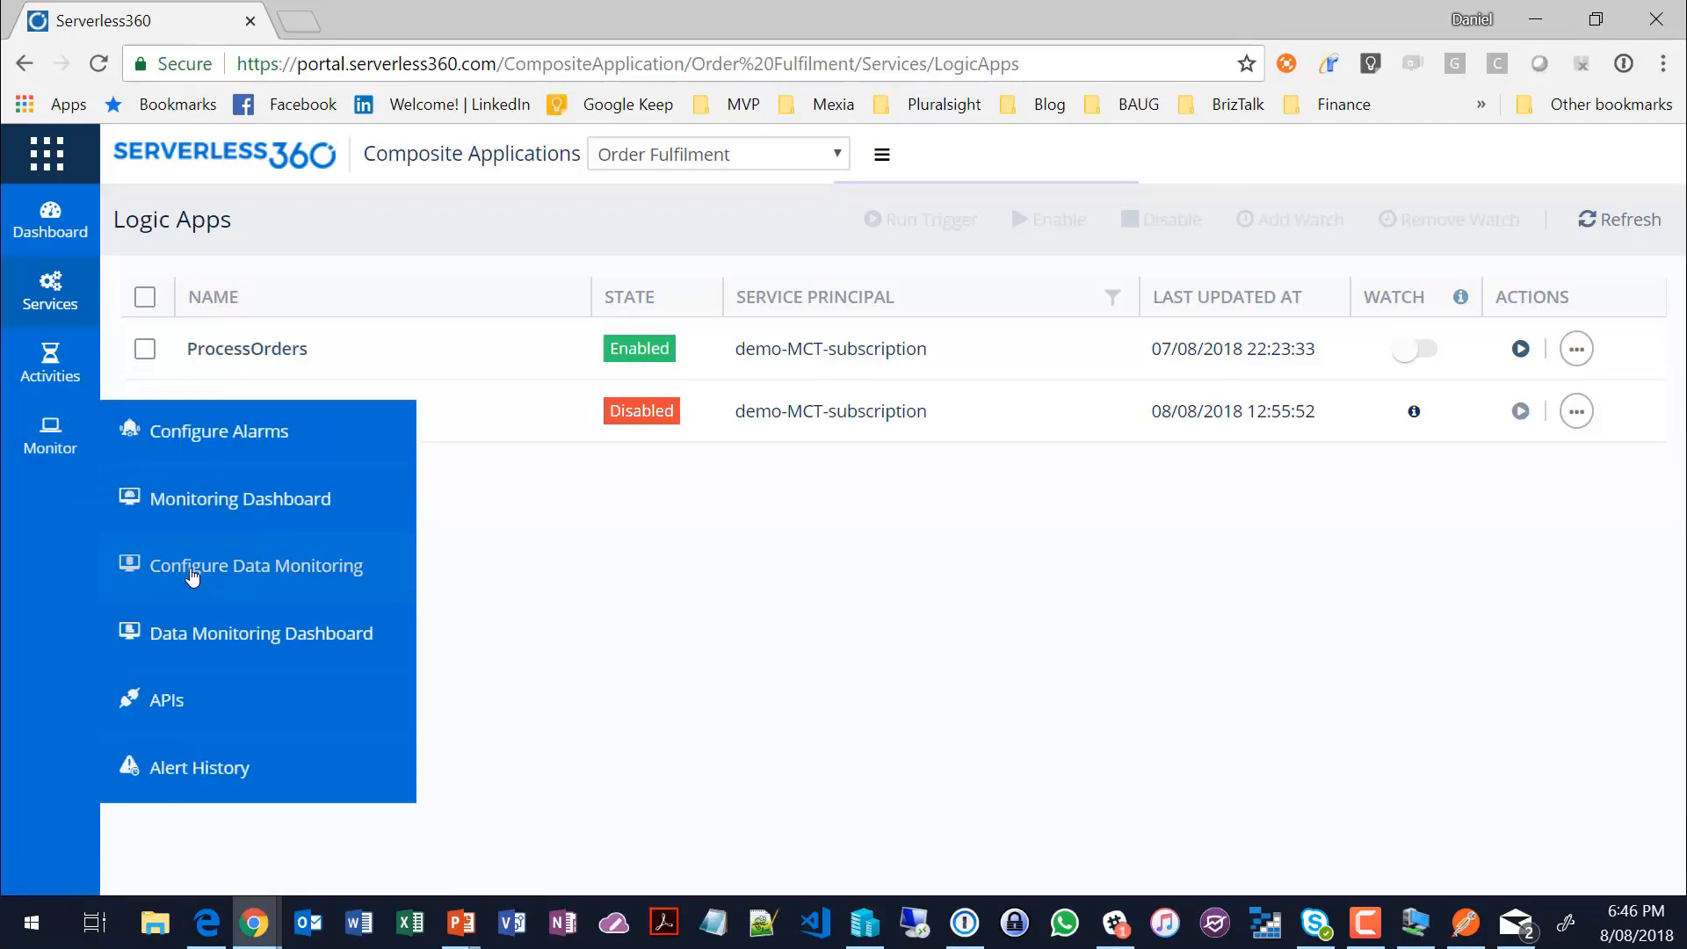
left_click(200, 632)
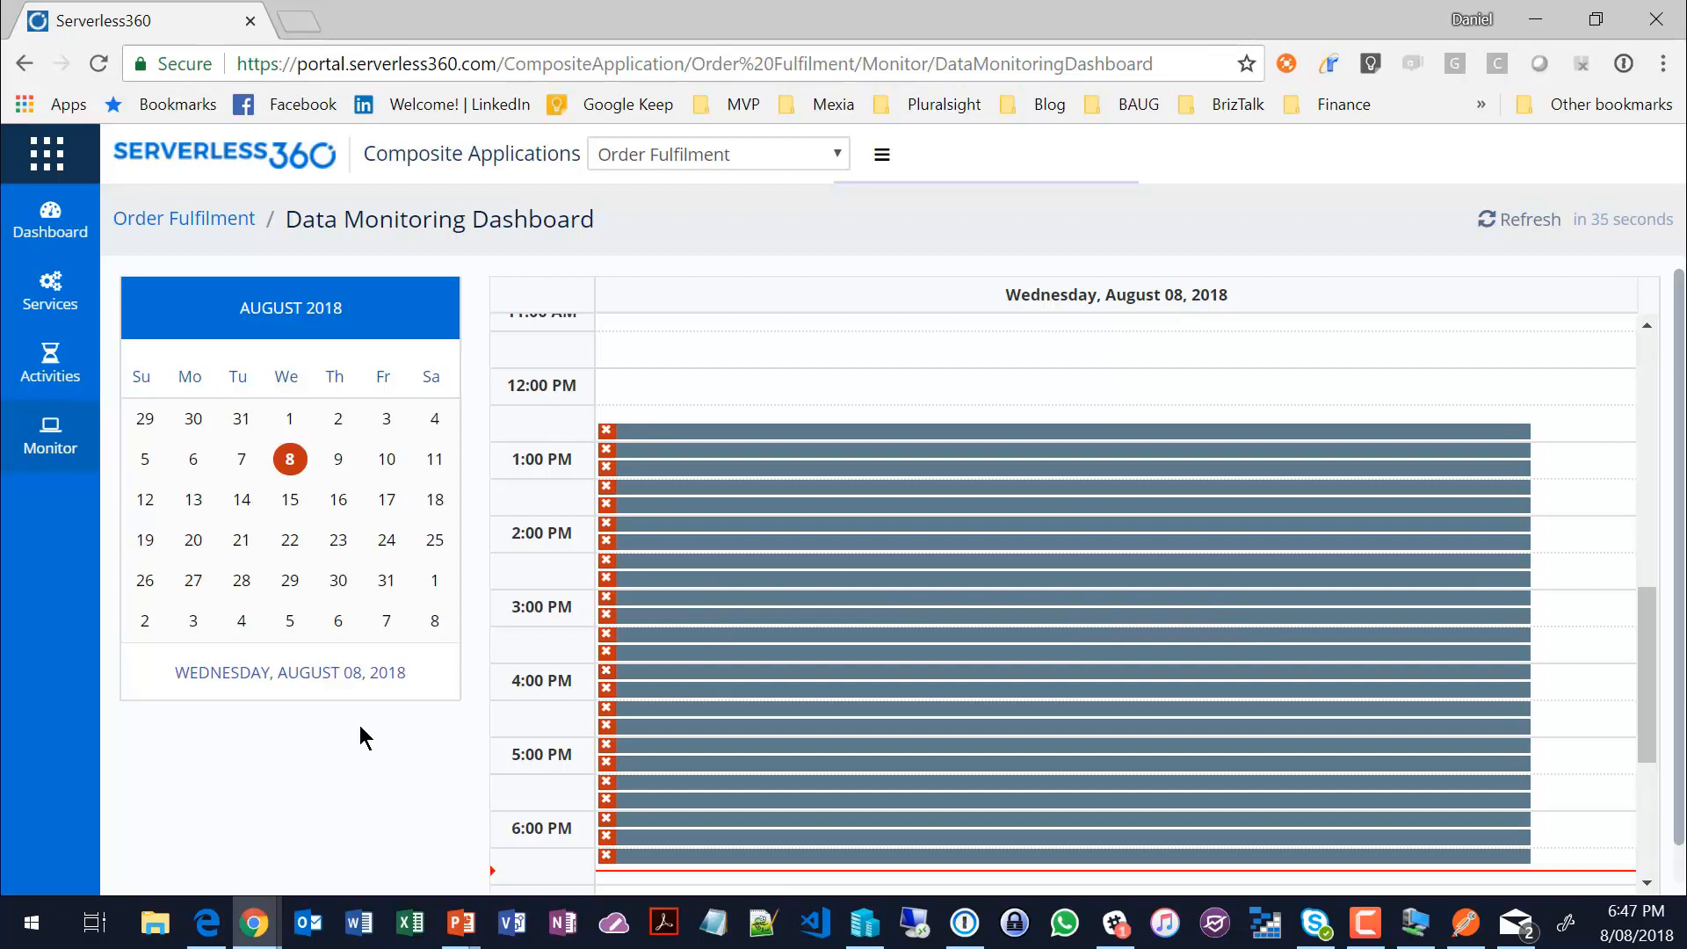
scroll(543, 595, "down", 1)
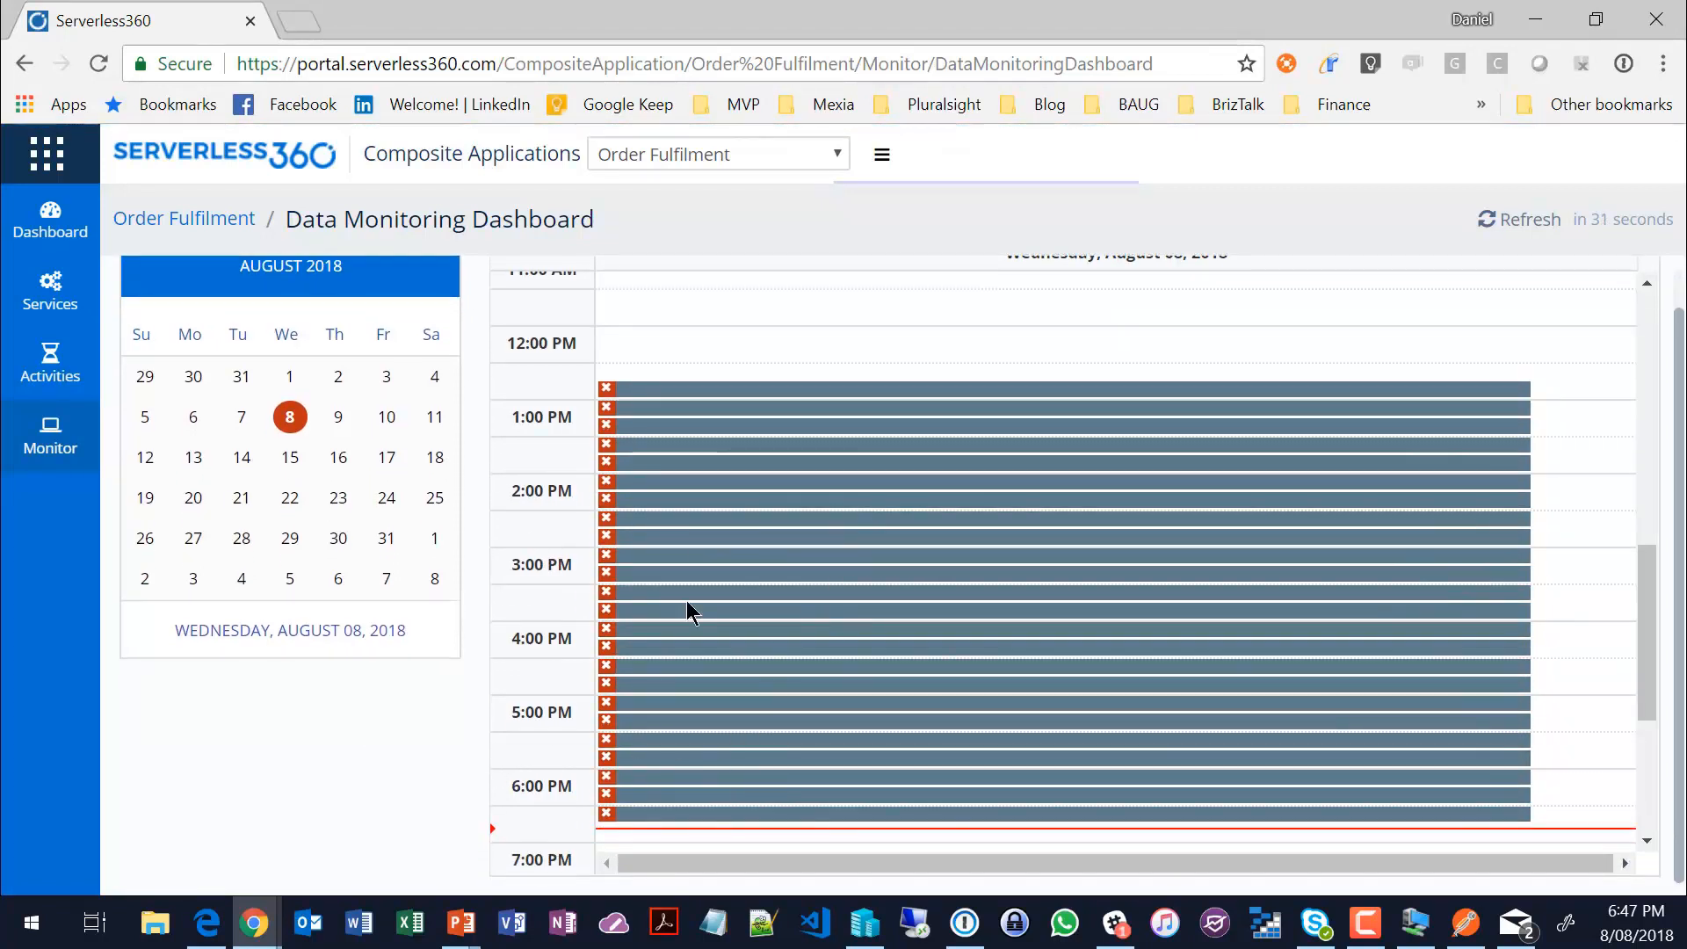
mouse_move(650, 597)
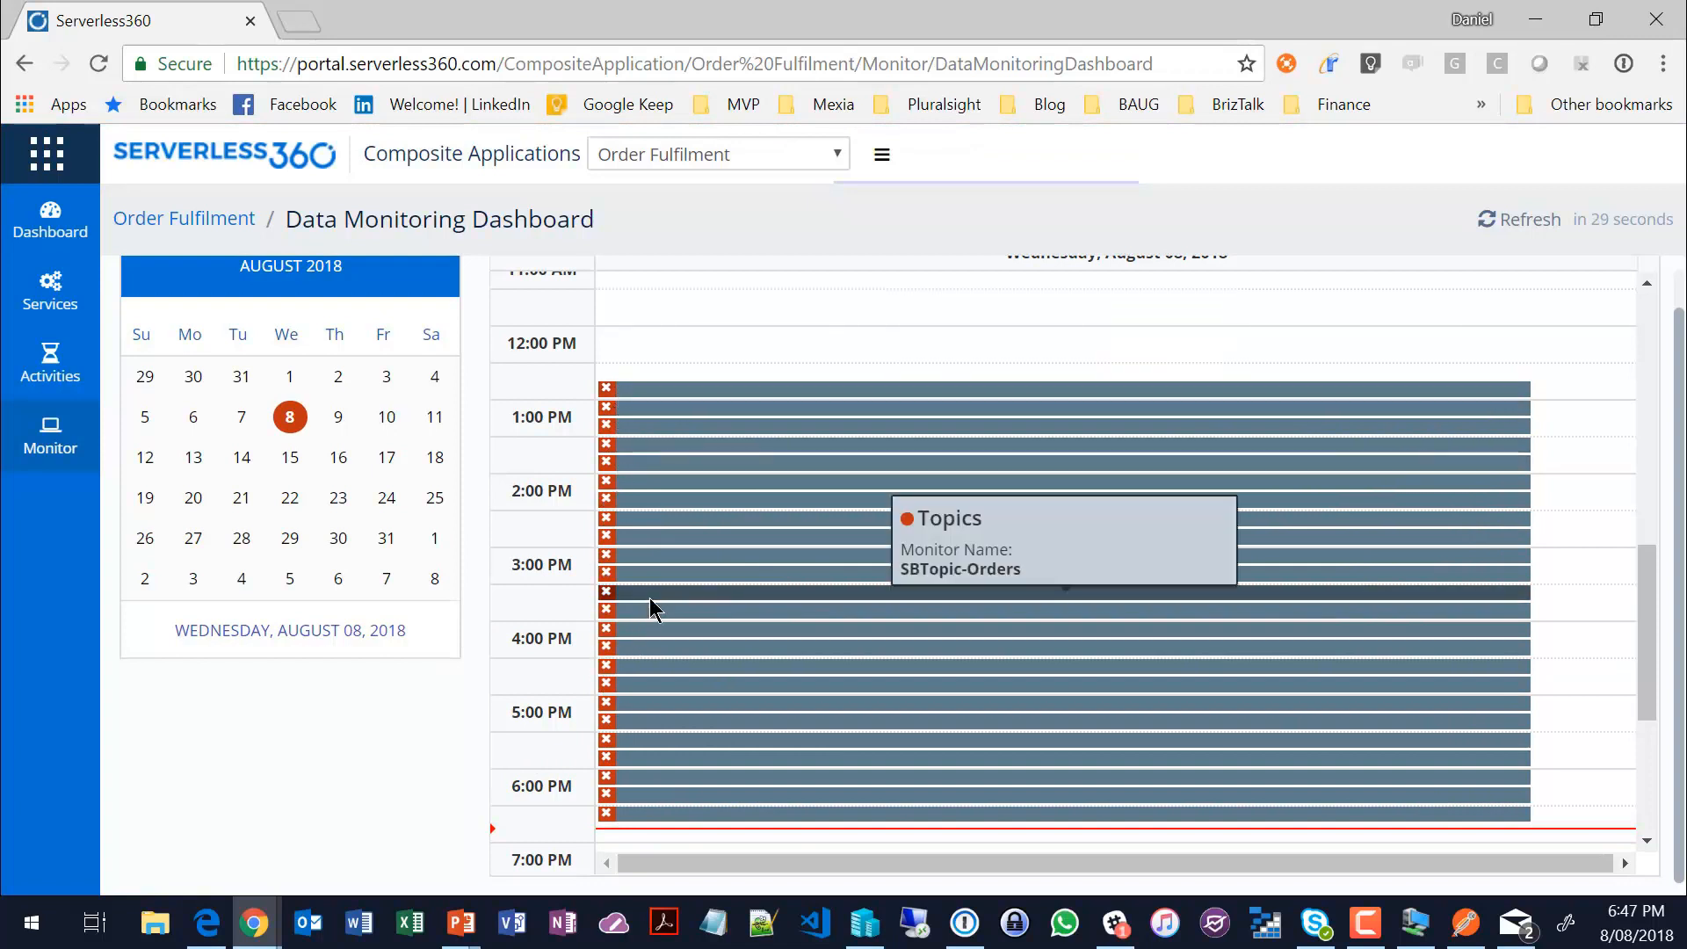
Step: Examine the metric details of the 3:30 PM SBTopic-Orders entry in the Data Monitoring Dashboard, then close them
left_click(650, 597)
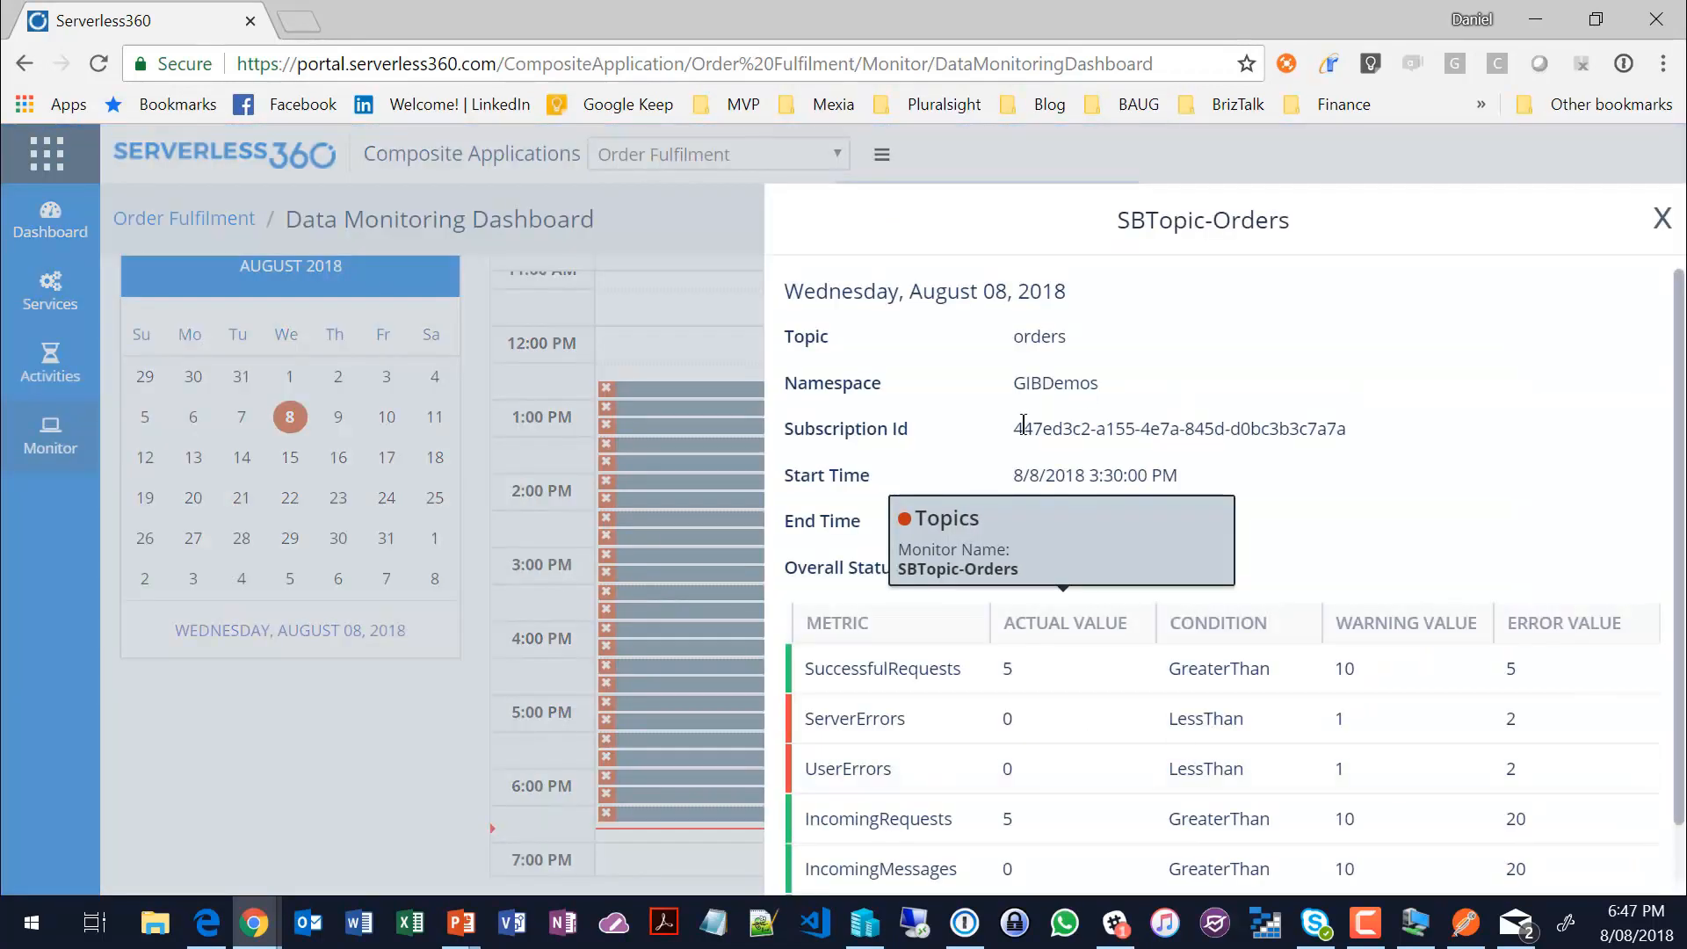
scroll(1361, 522, "down", 1)
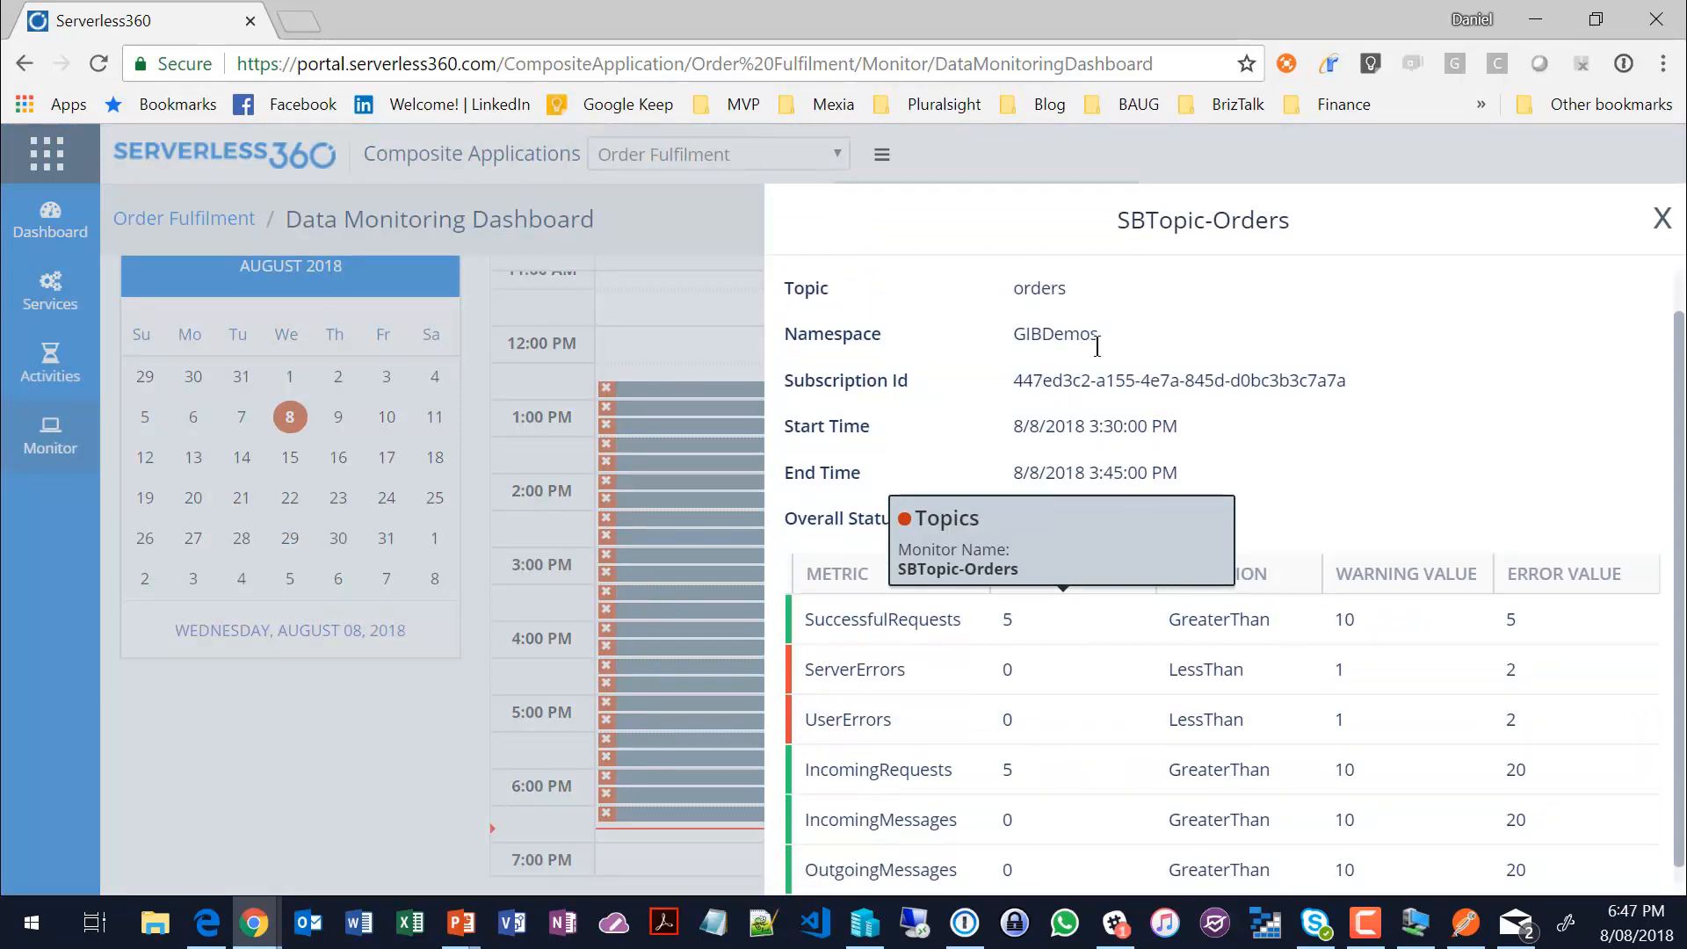
scroll(1258, 522, "up", 1)
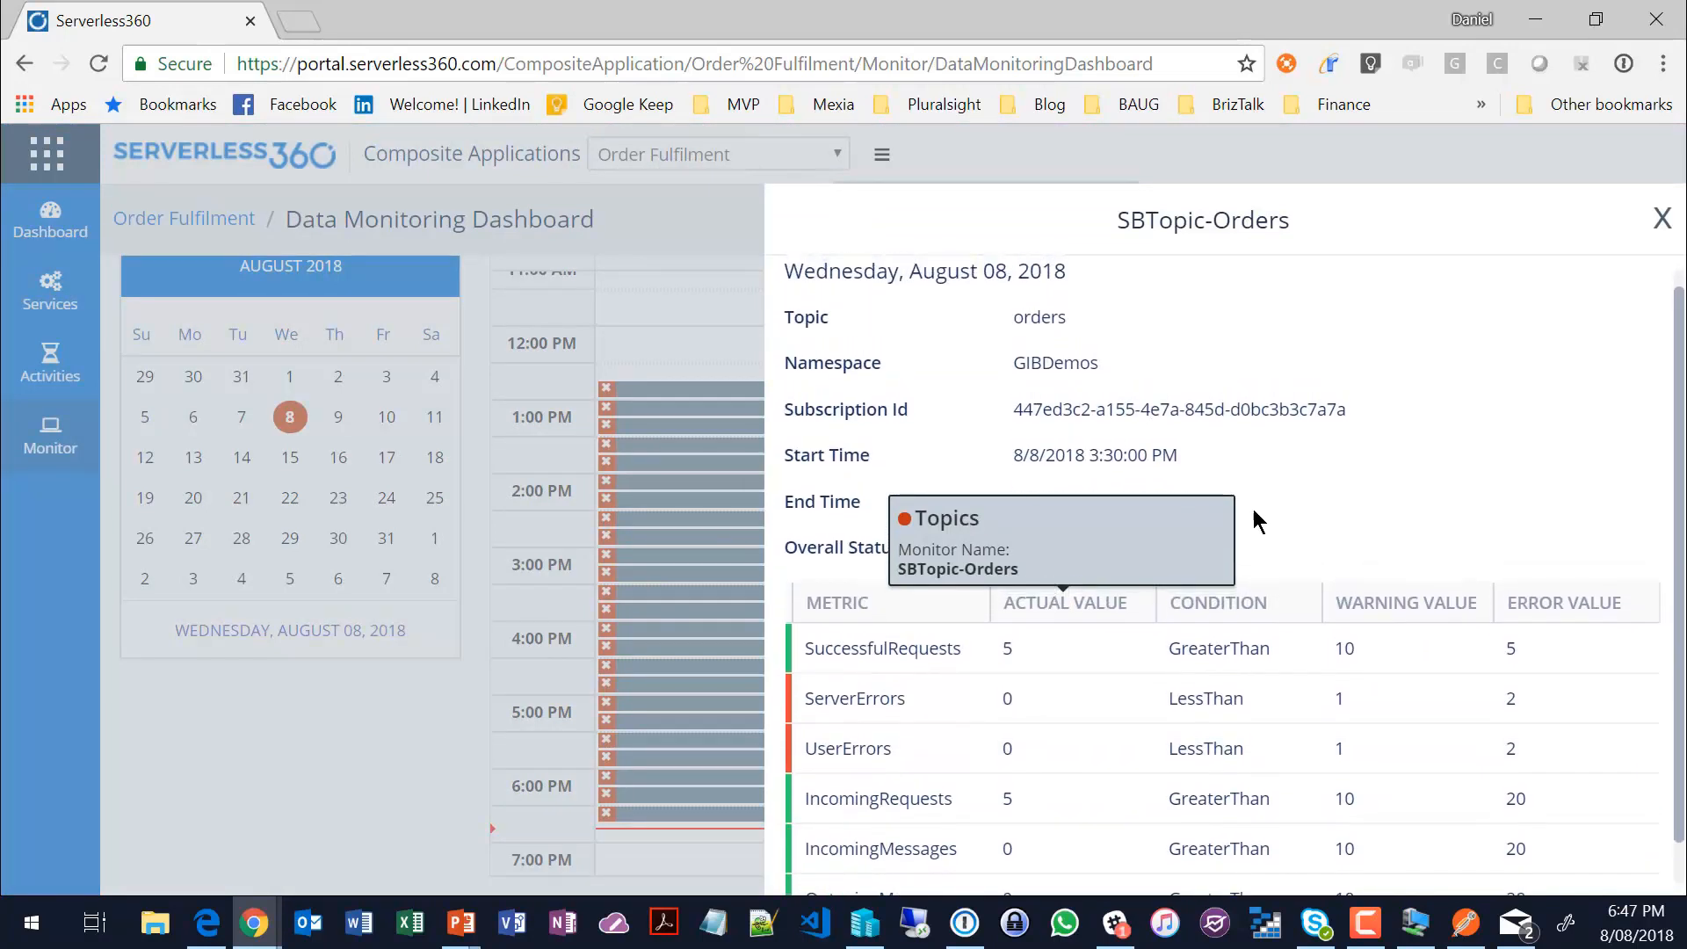
scroll(1007, 663, "down", 1)
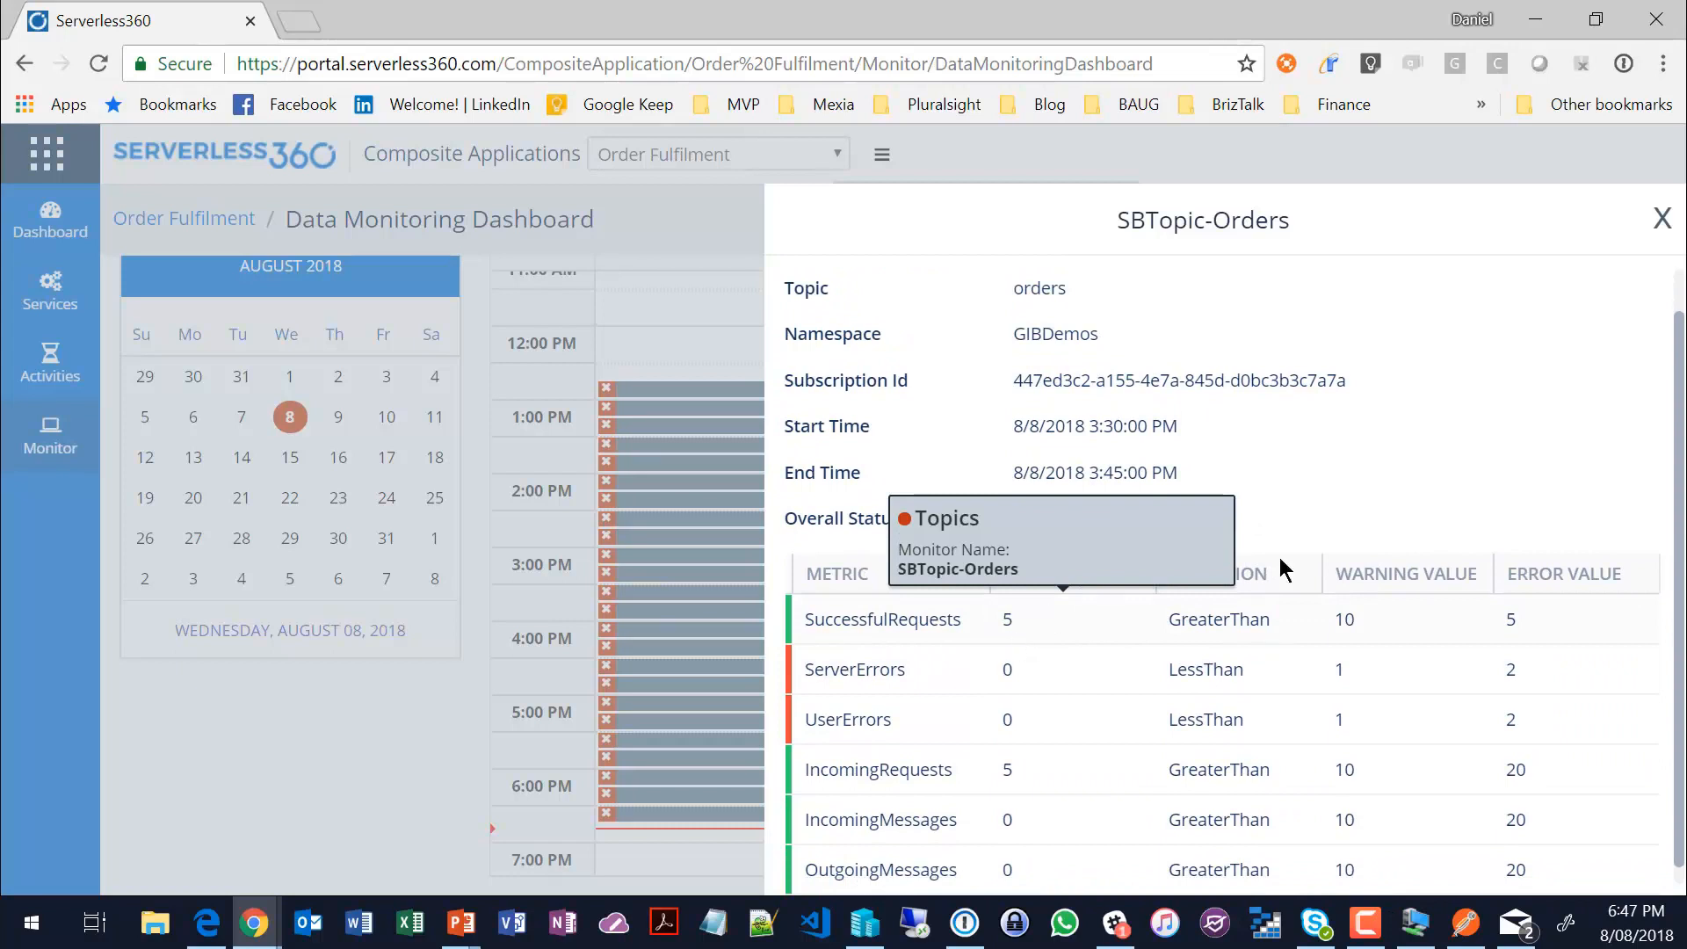
scroll(978, 601, "up", 1)
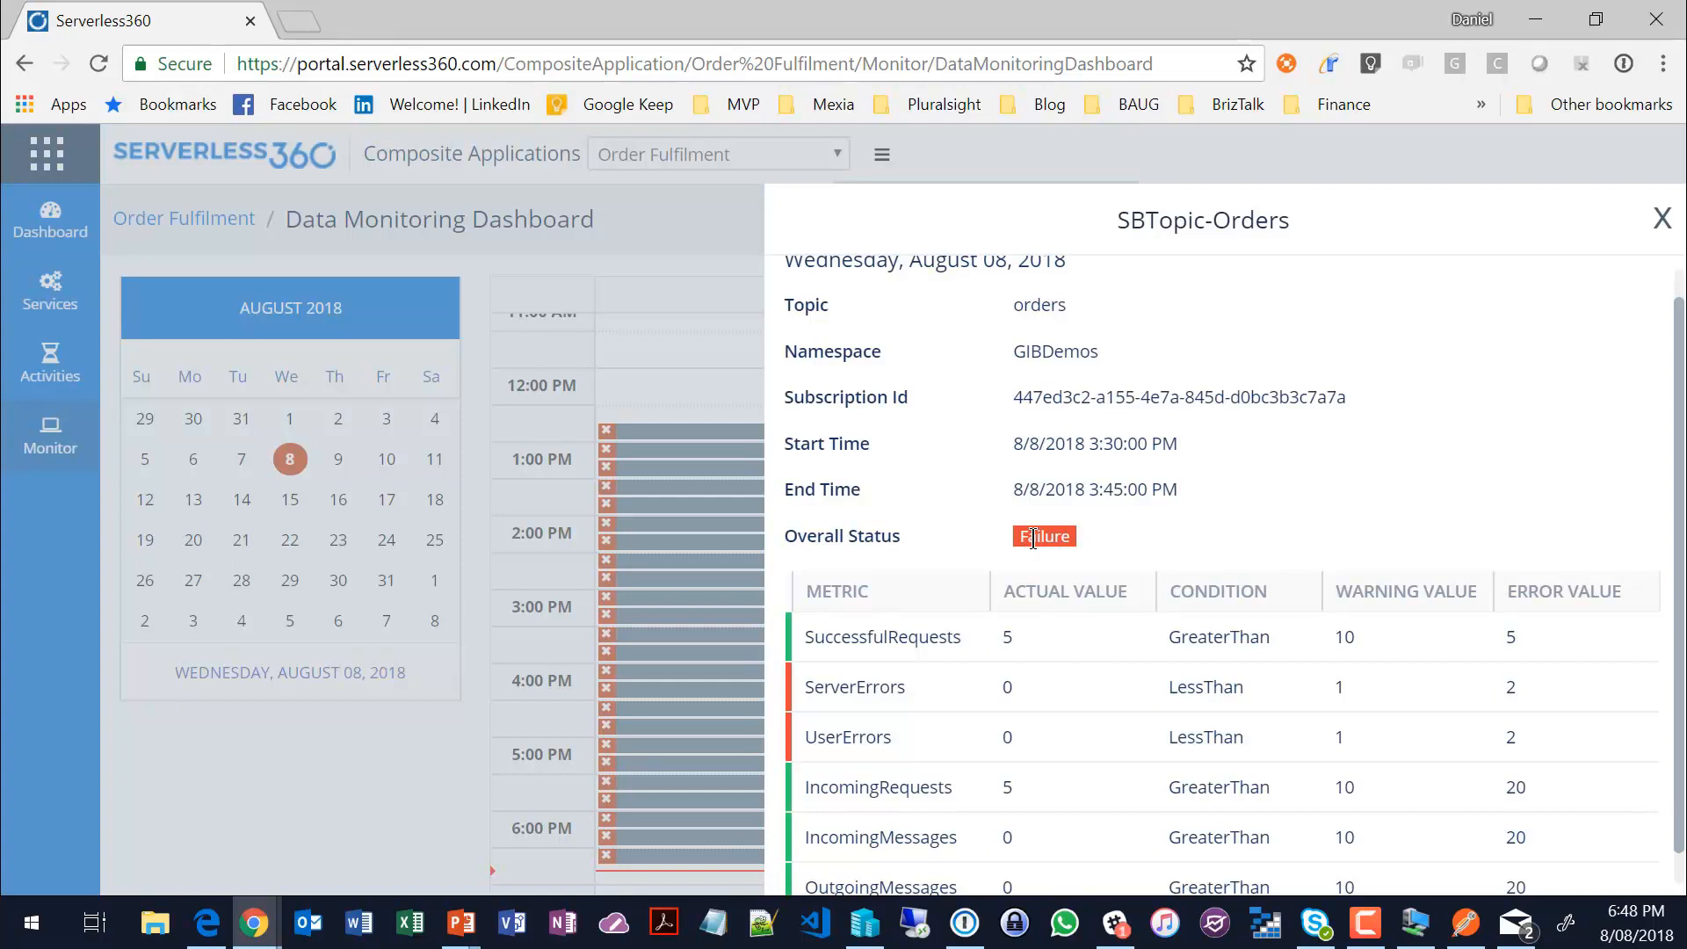
left_click(1661, 218)
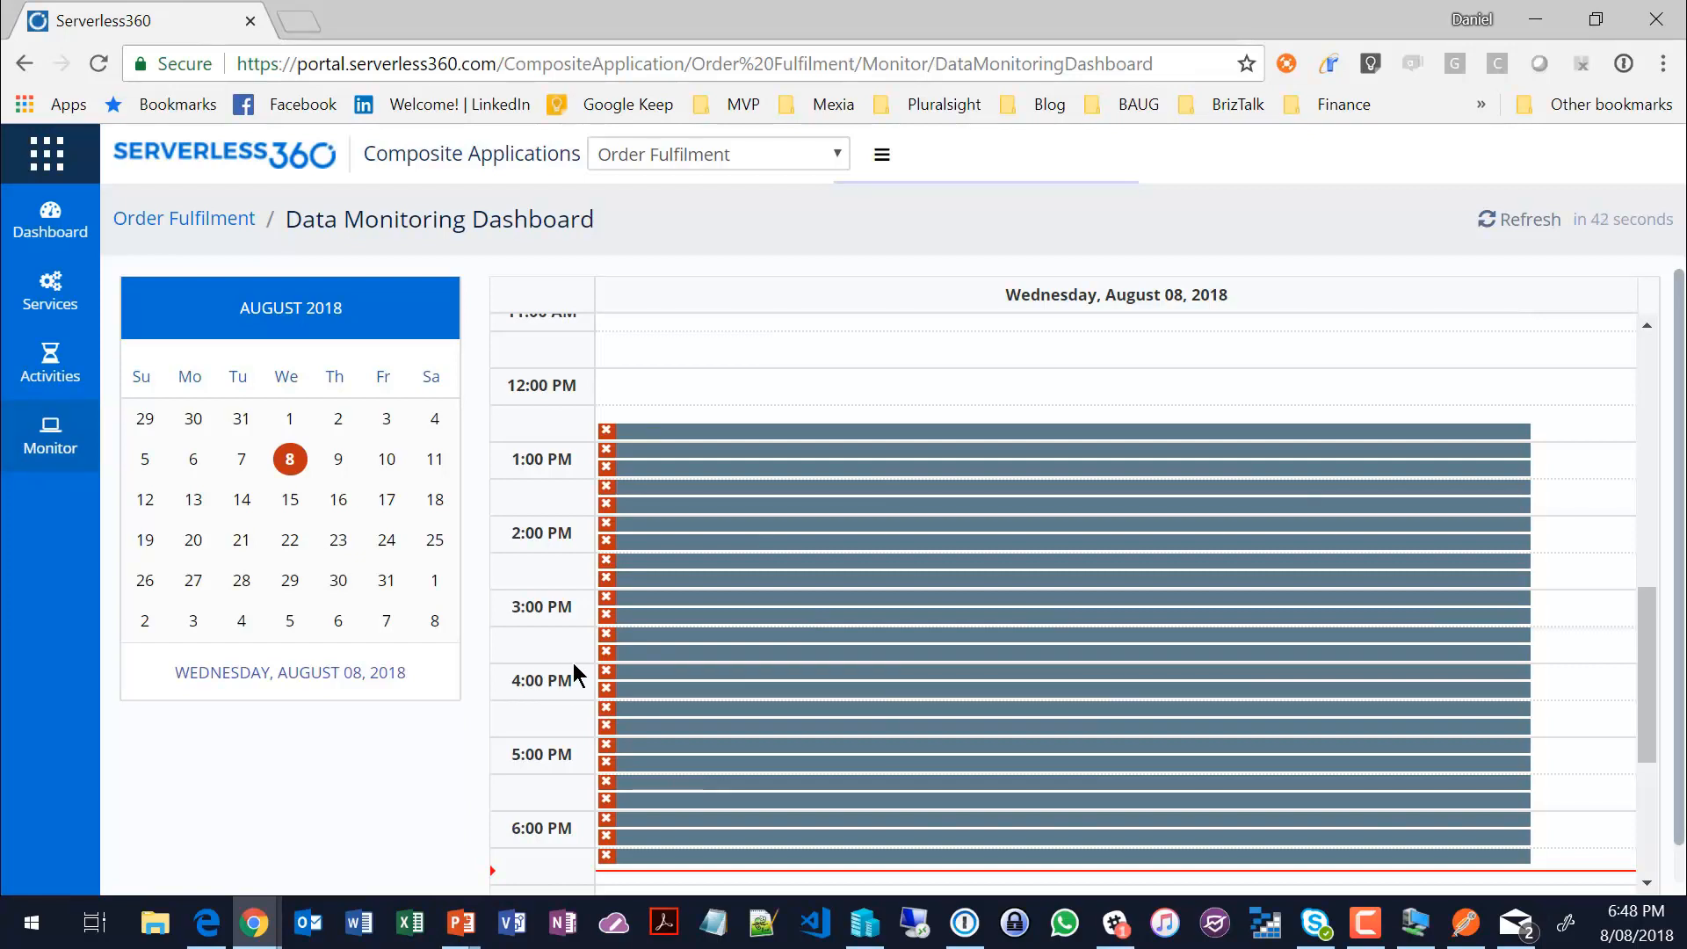
Step: Switch to Slack and review the Error alarm's threshold reports in the #serverless360 channel
left_click(1515, 924)
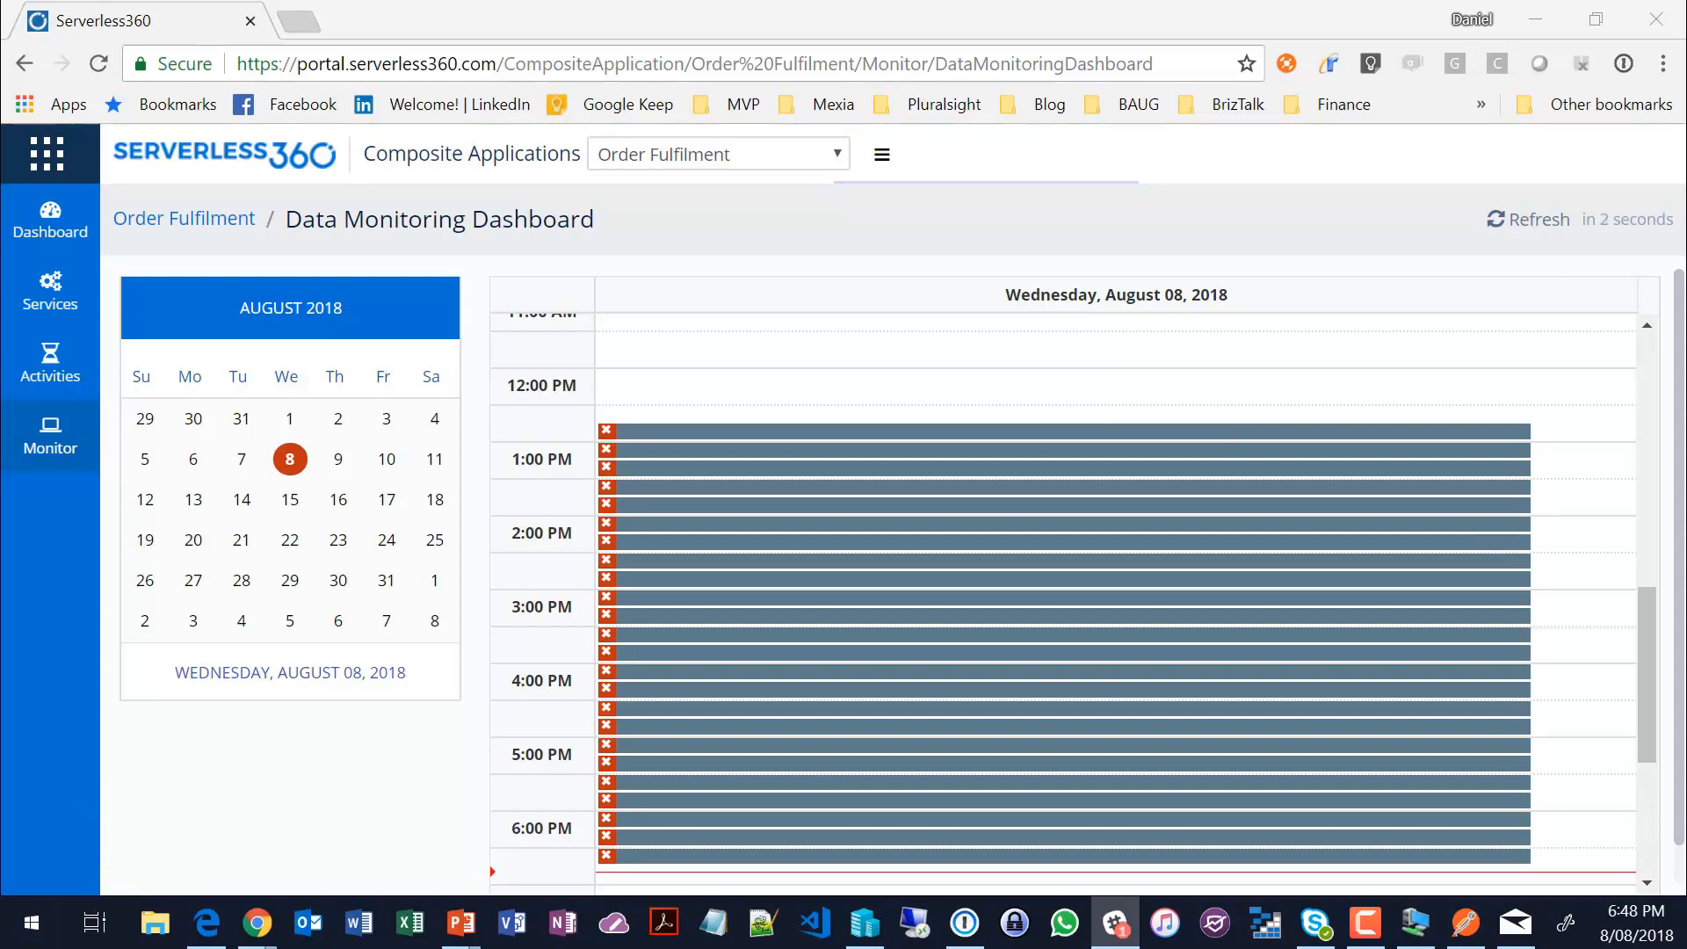
left_click_drag(0, 181, 619, 11)
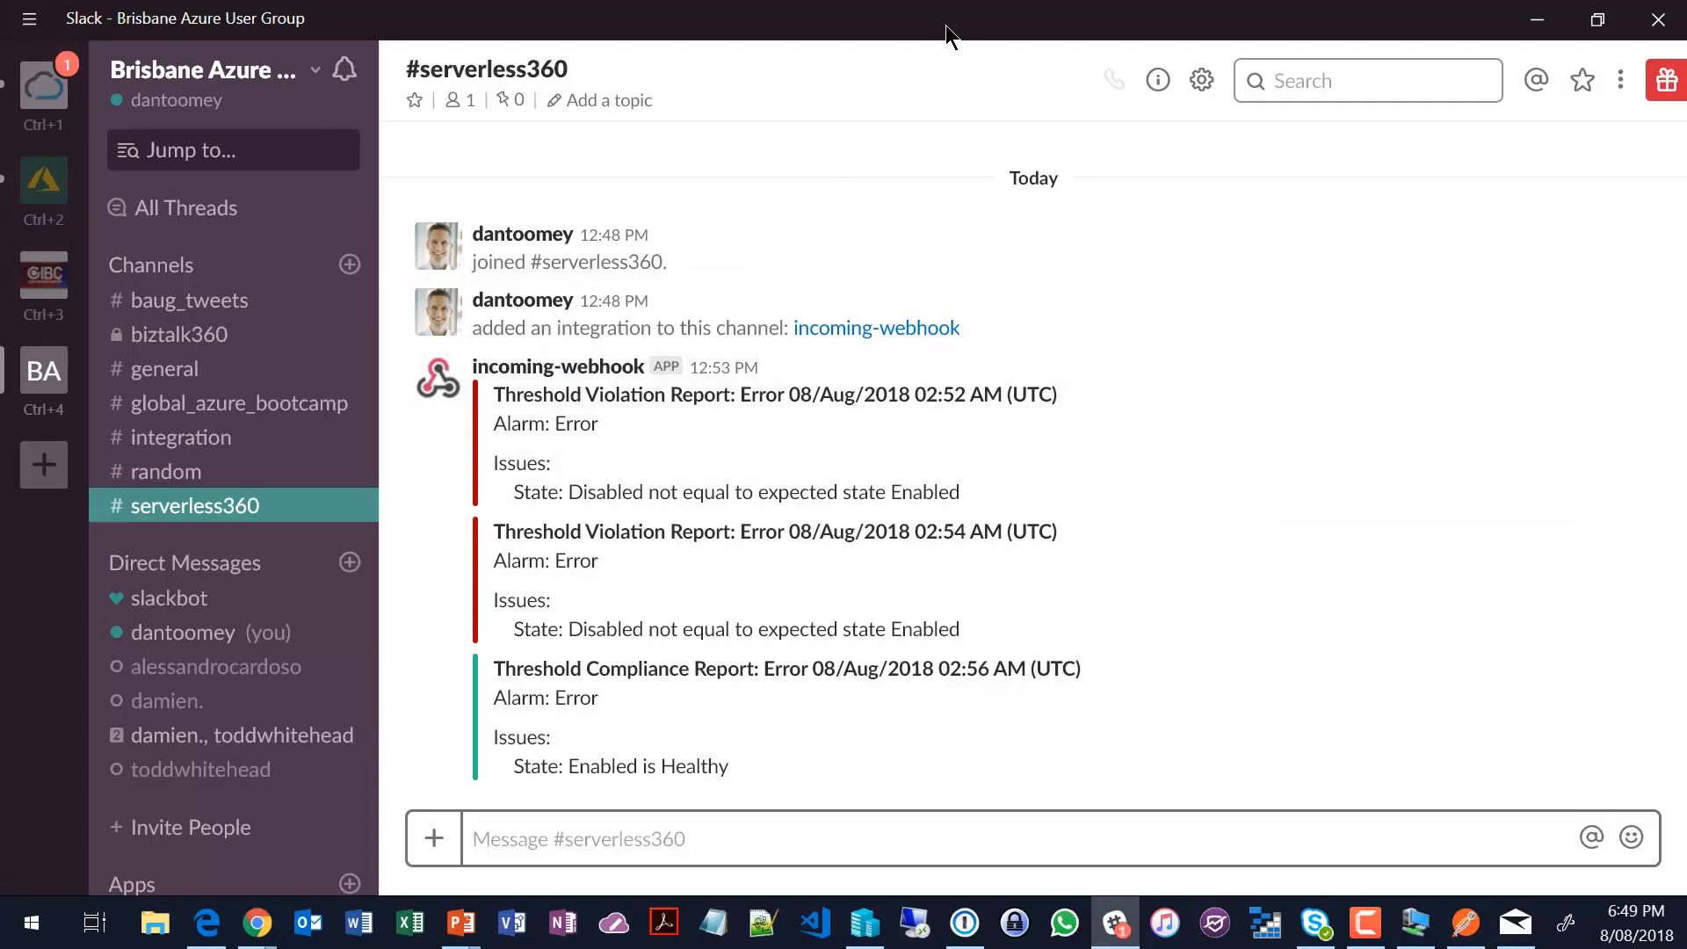
left_click_drag(945, 24, 49, 948)
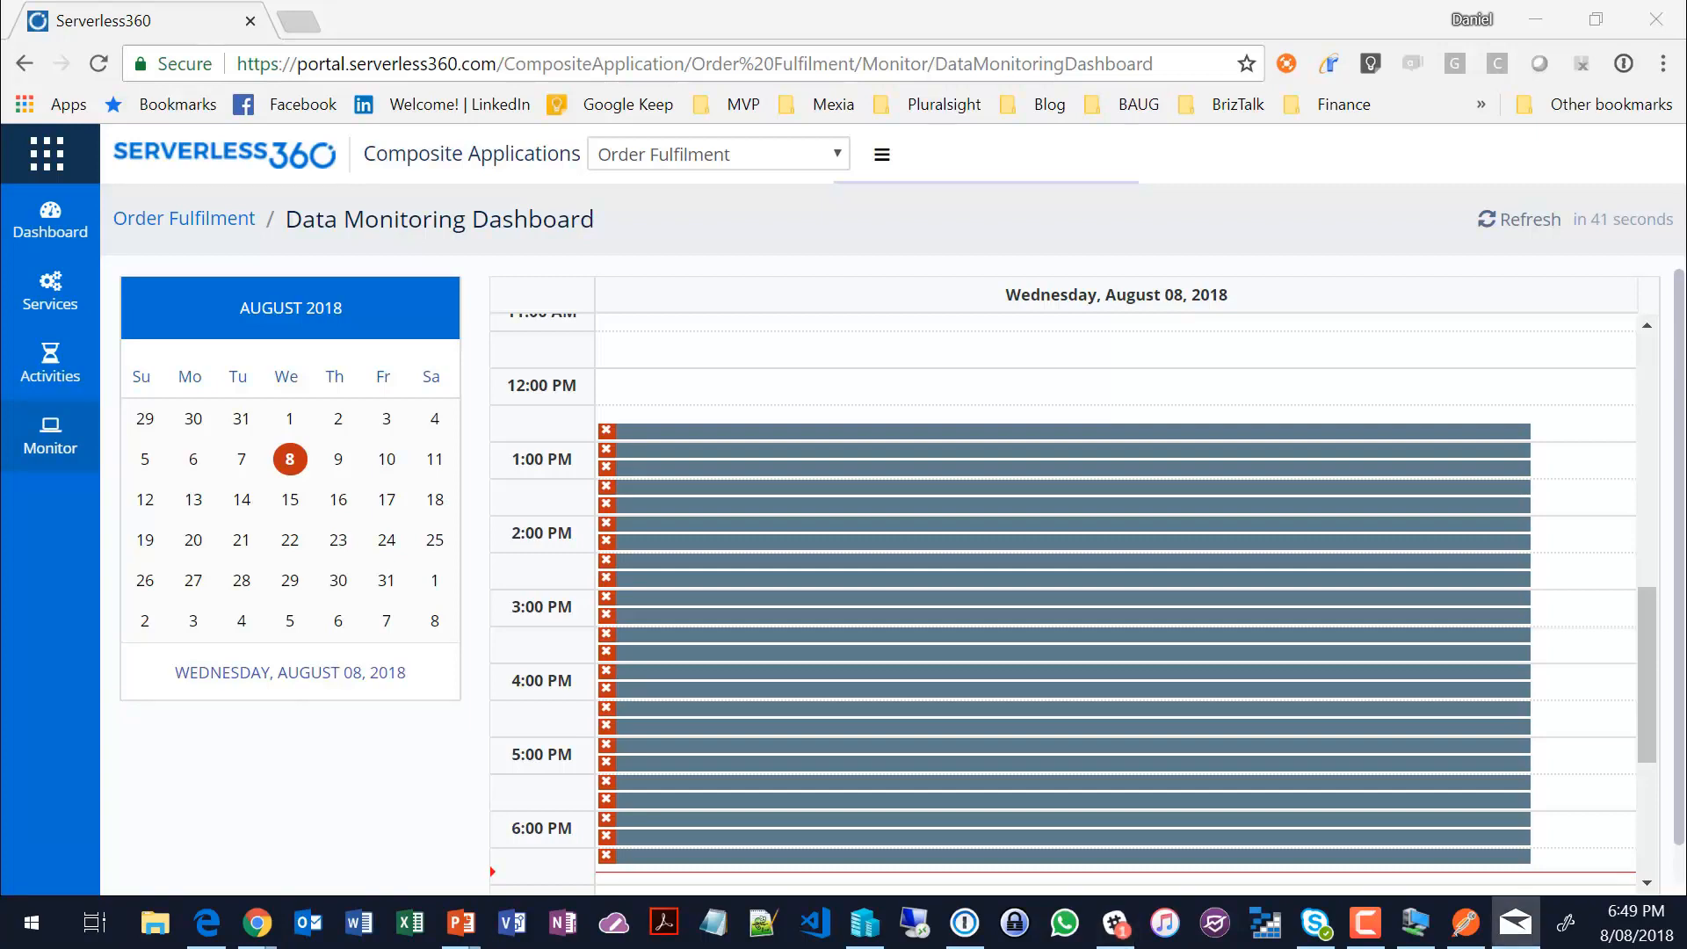
Step: Switch to Mail and read the Error alarm's 08:48 AM Threshold Violation Report and 02:56 AM Threshold Compliance Report
left_click(1515, 923)
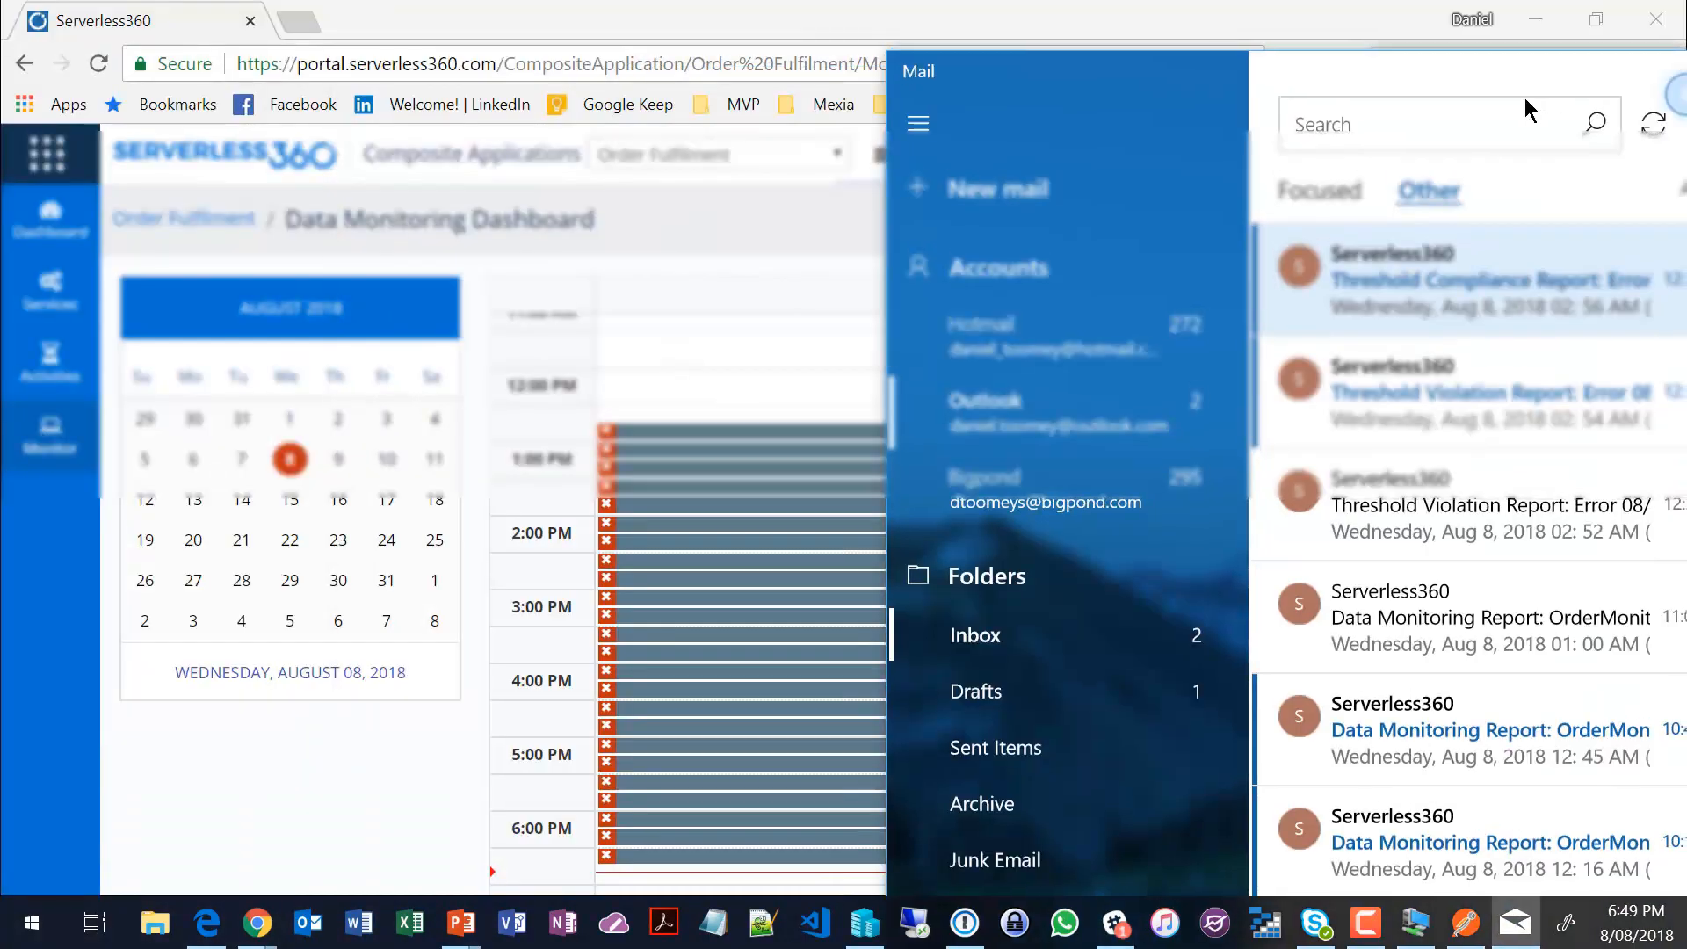
left_click_drag(1525, 98, 893, 54)
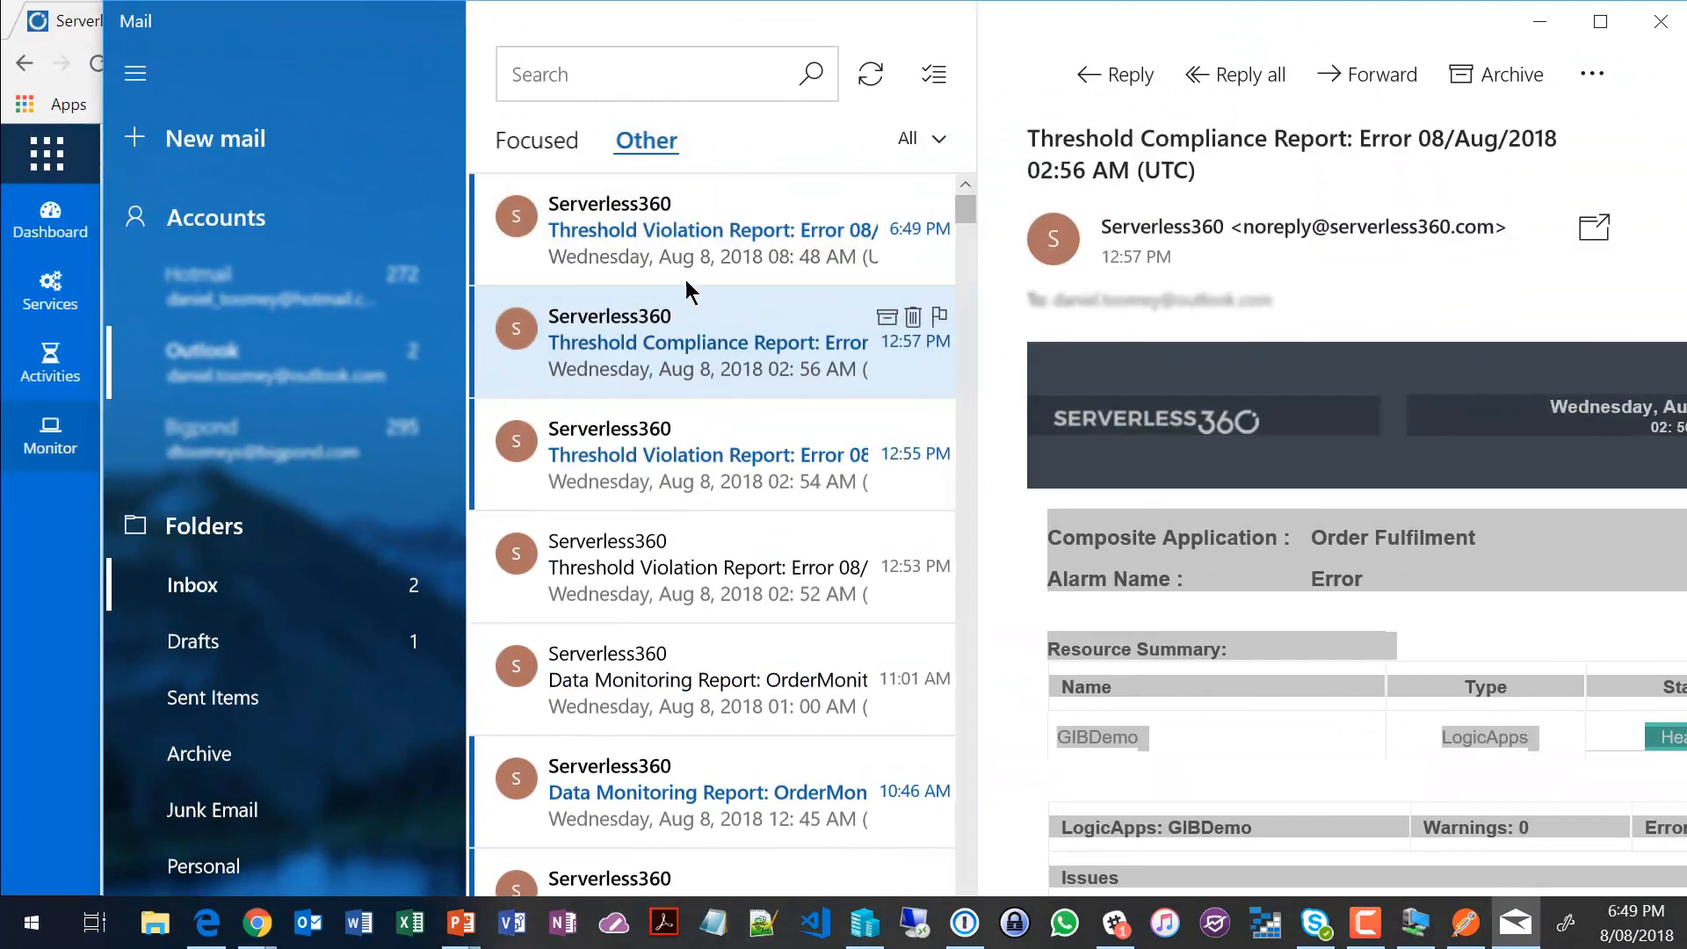
left_click(639, 233)
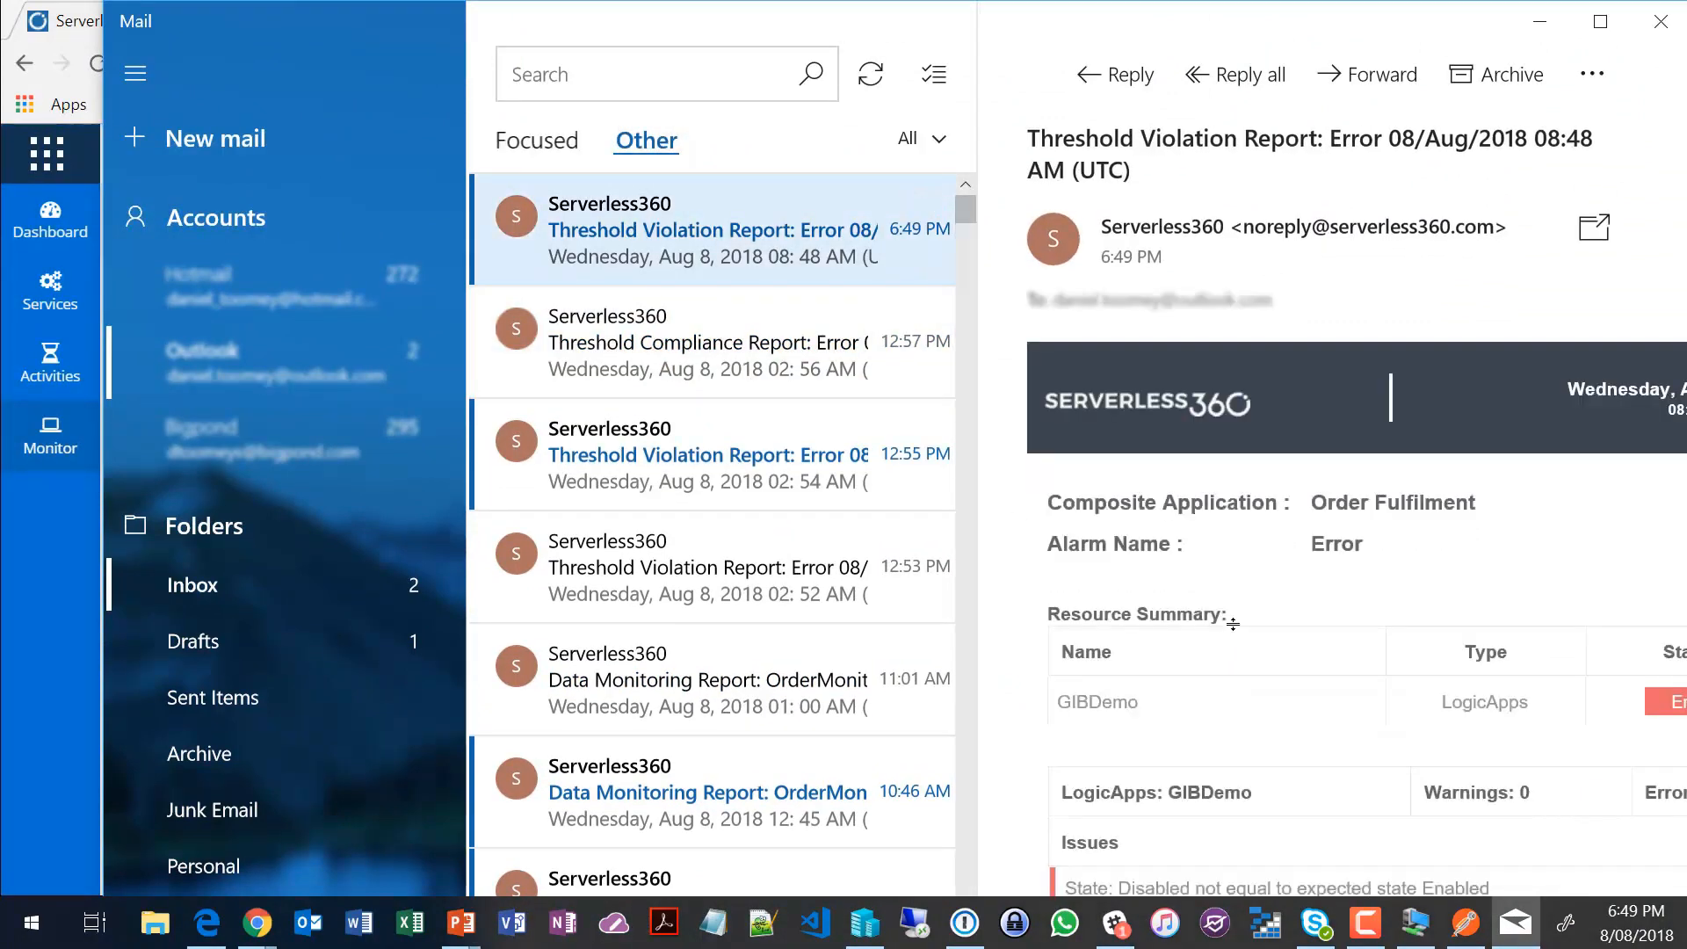
double_click(1020, 26)
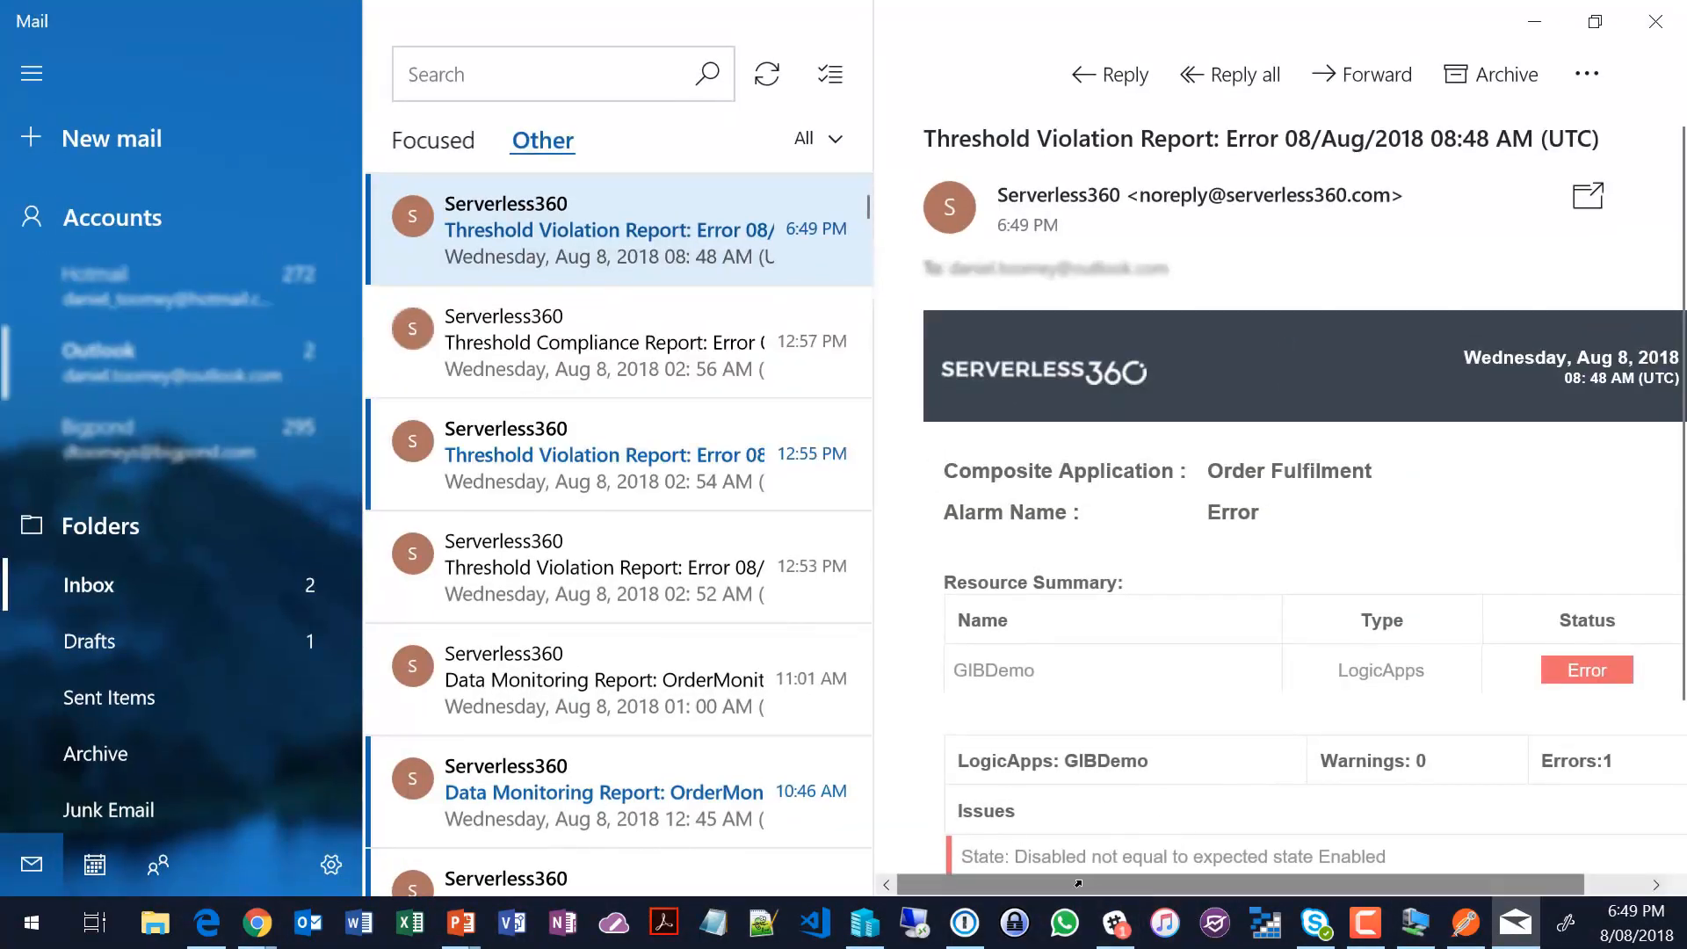
mouse_move(1077, 883)
left_mouse_down()
mouse_move(1130, 883)
mouse_move(1095, 885)
left_mouse_up()
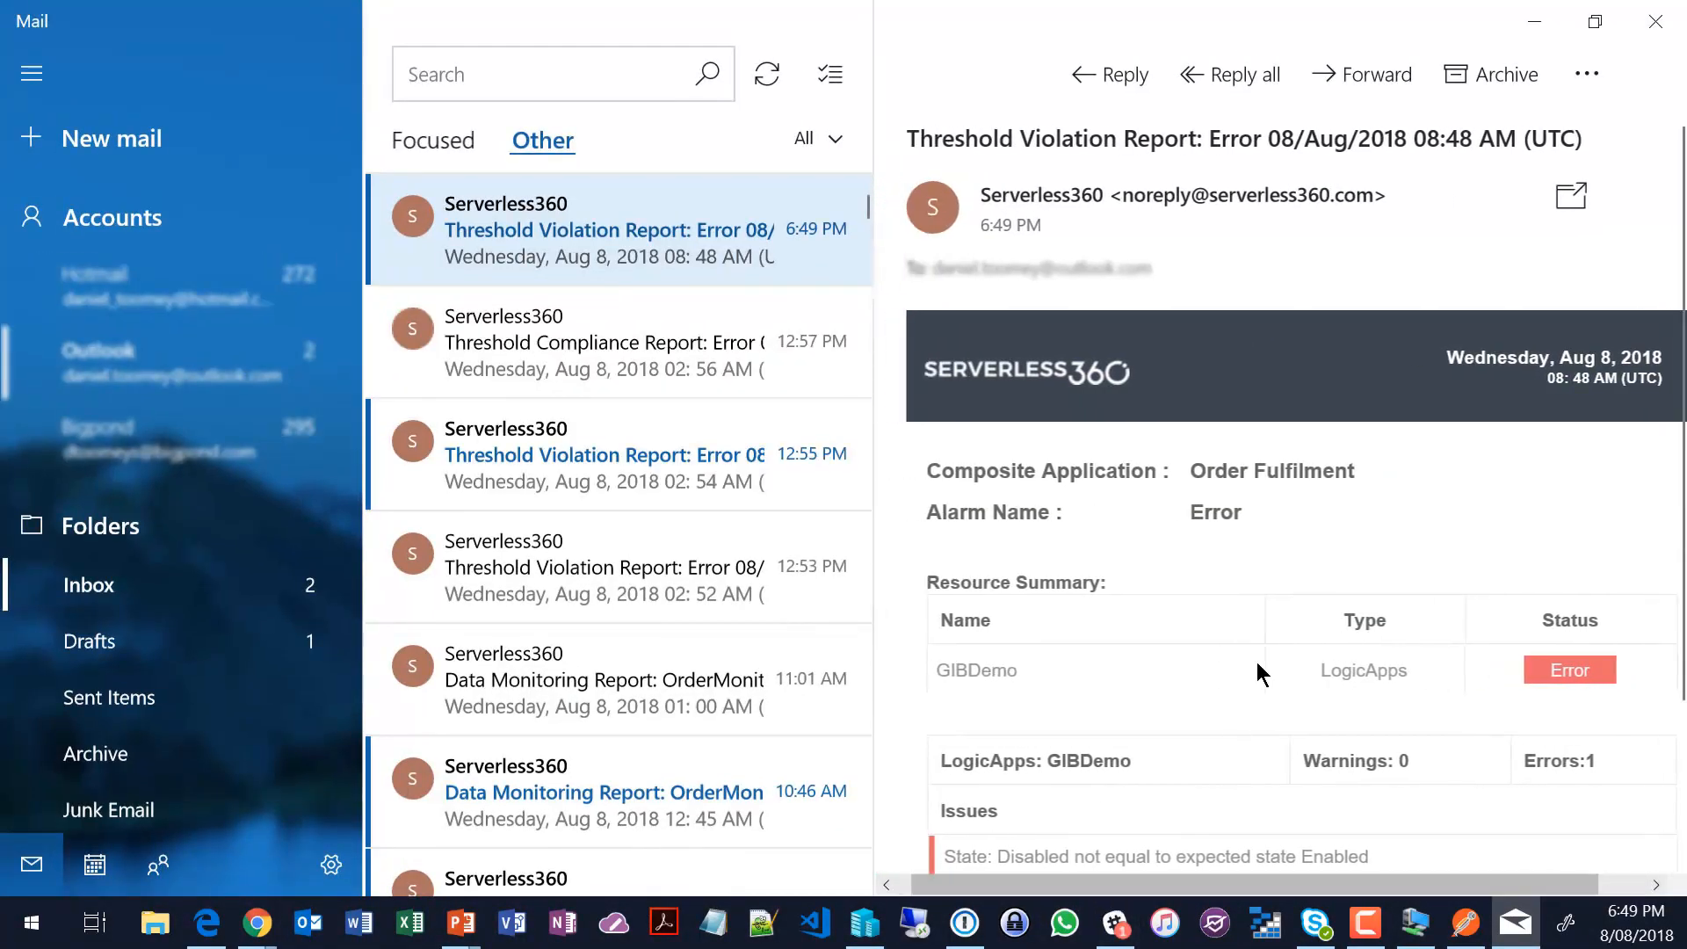
scroll(1260, 674, "down", 2)
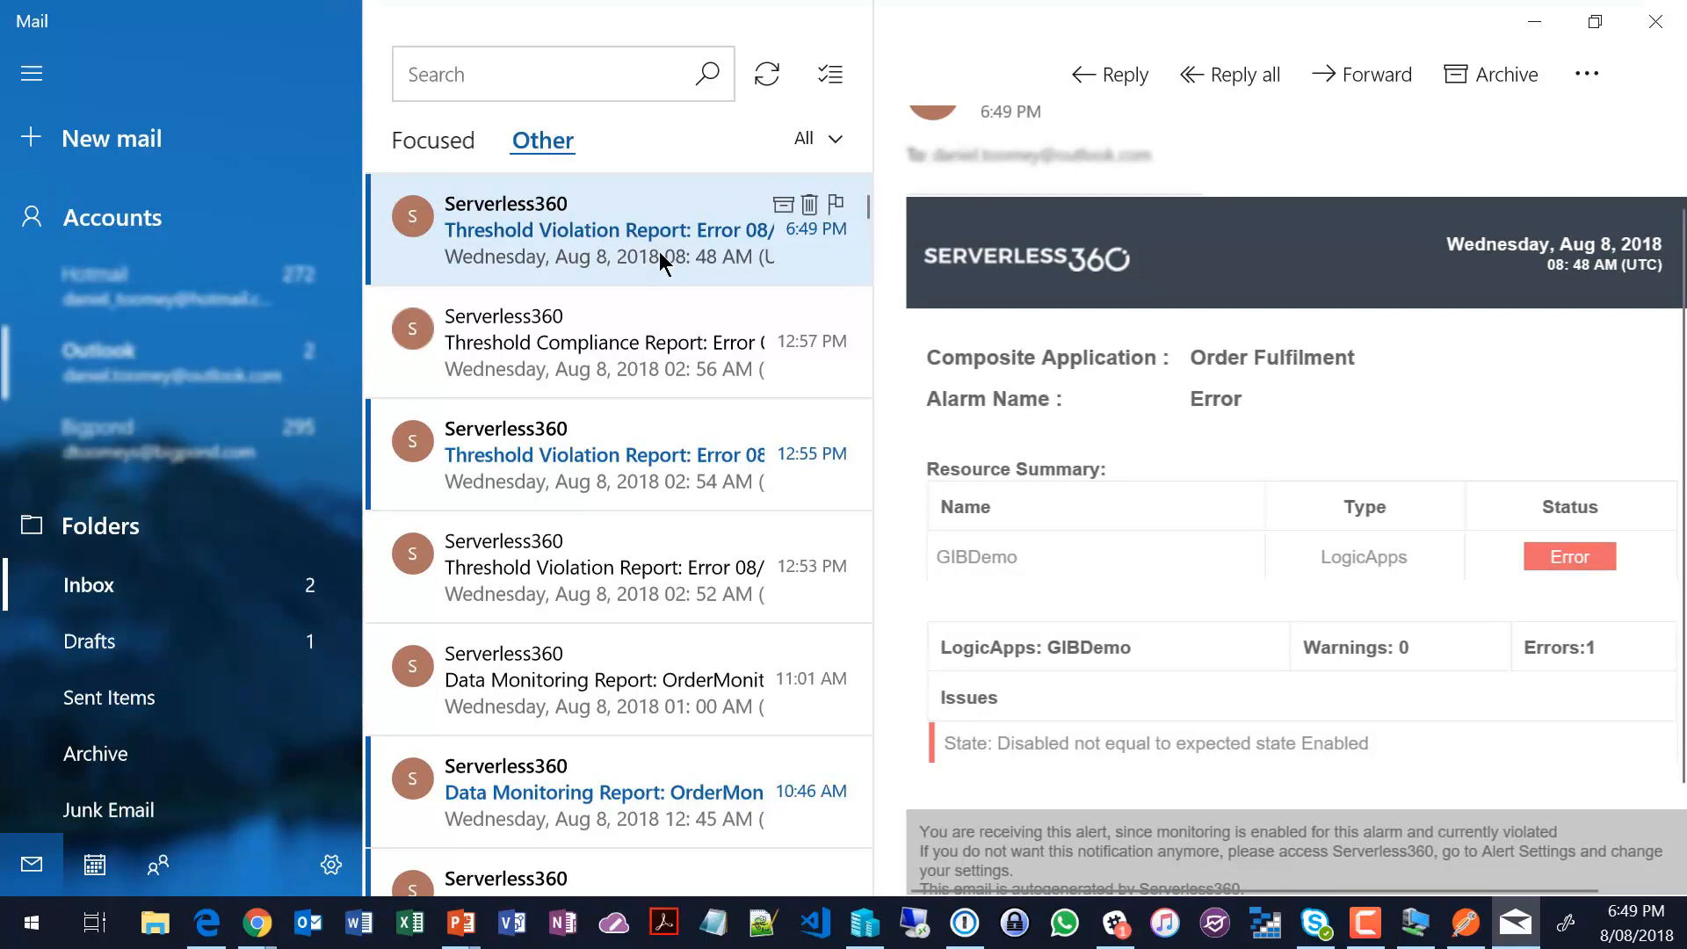
left_click(508, 320)
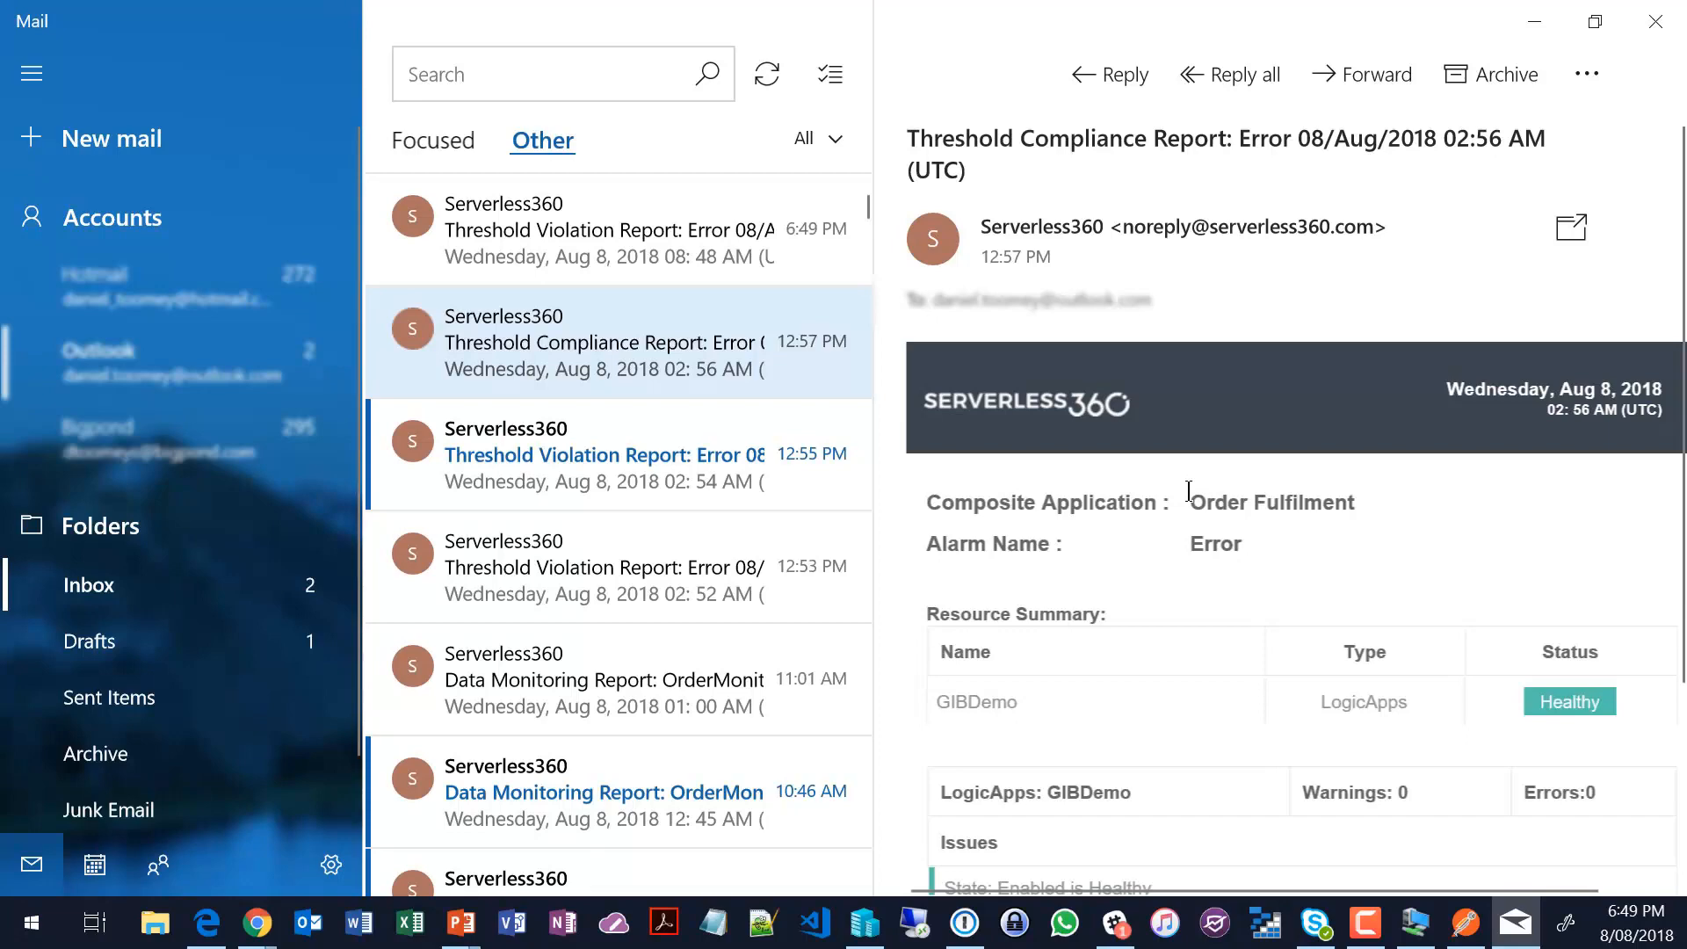
Step: Return to Serverless360 in Chrome and inspect the Governance & Audit details of the latest GIBDemo logic app state change
key("alt+Tab")
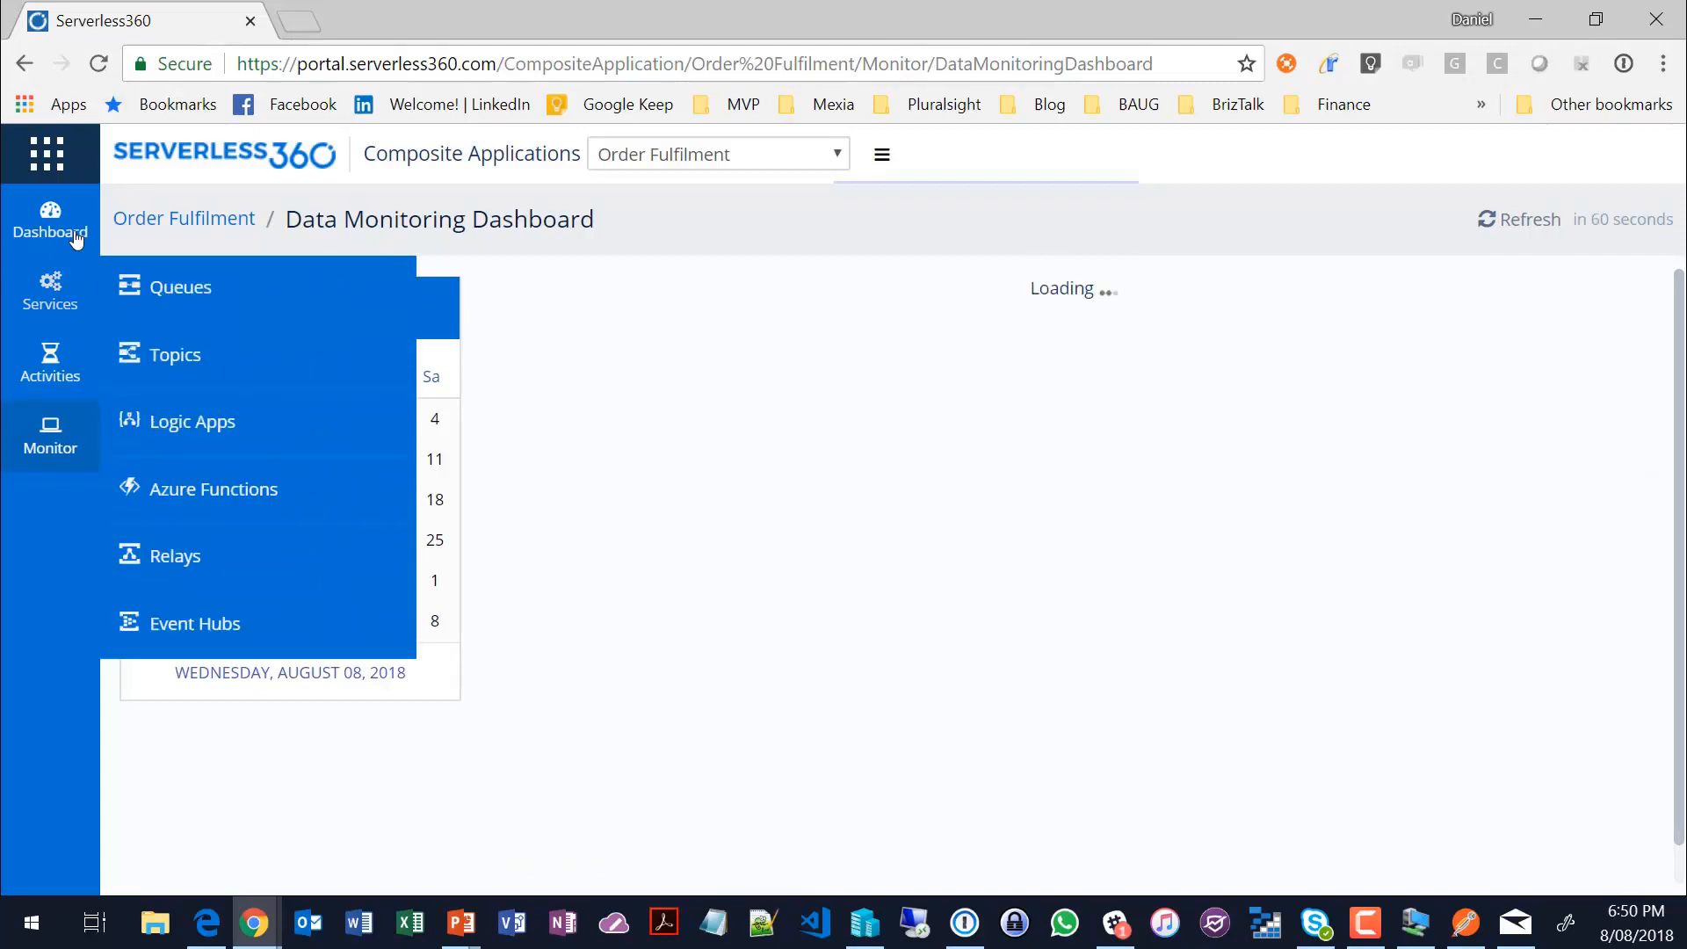
left_click(50, 219)
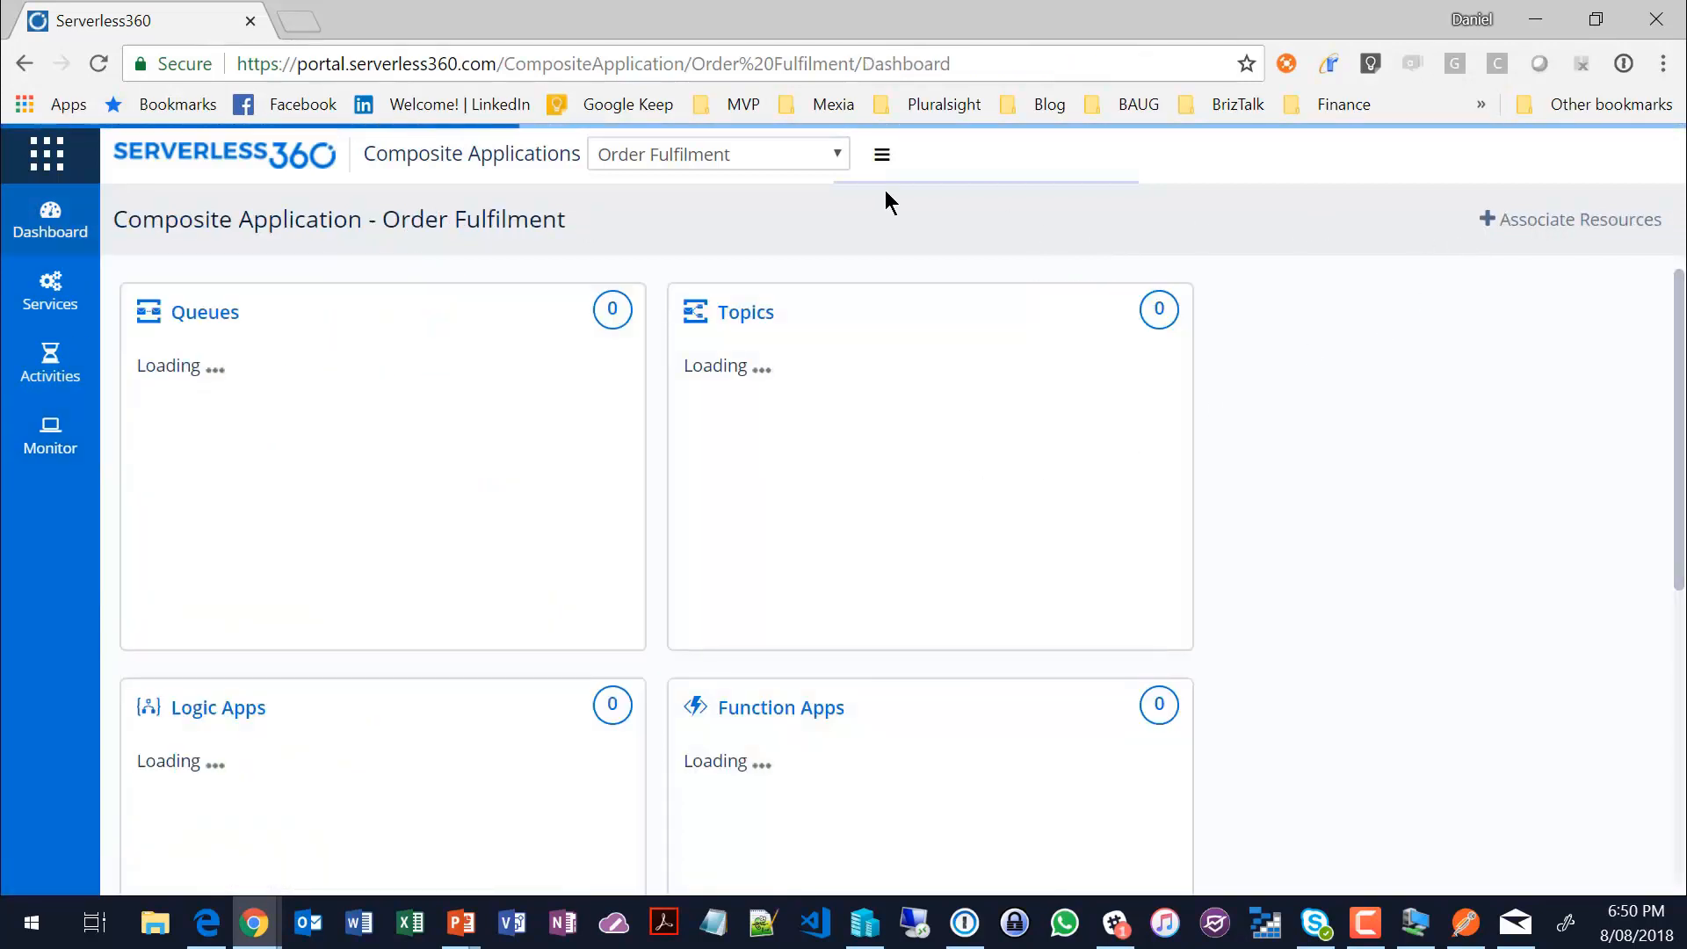
left_click(39, 165)
left_click(74, 257)
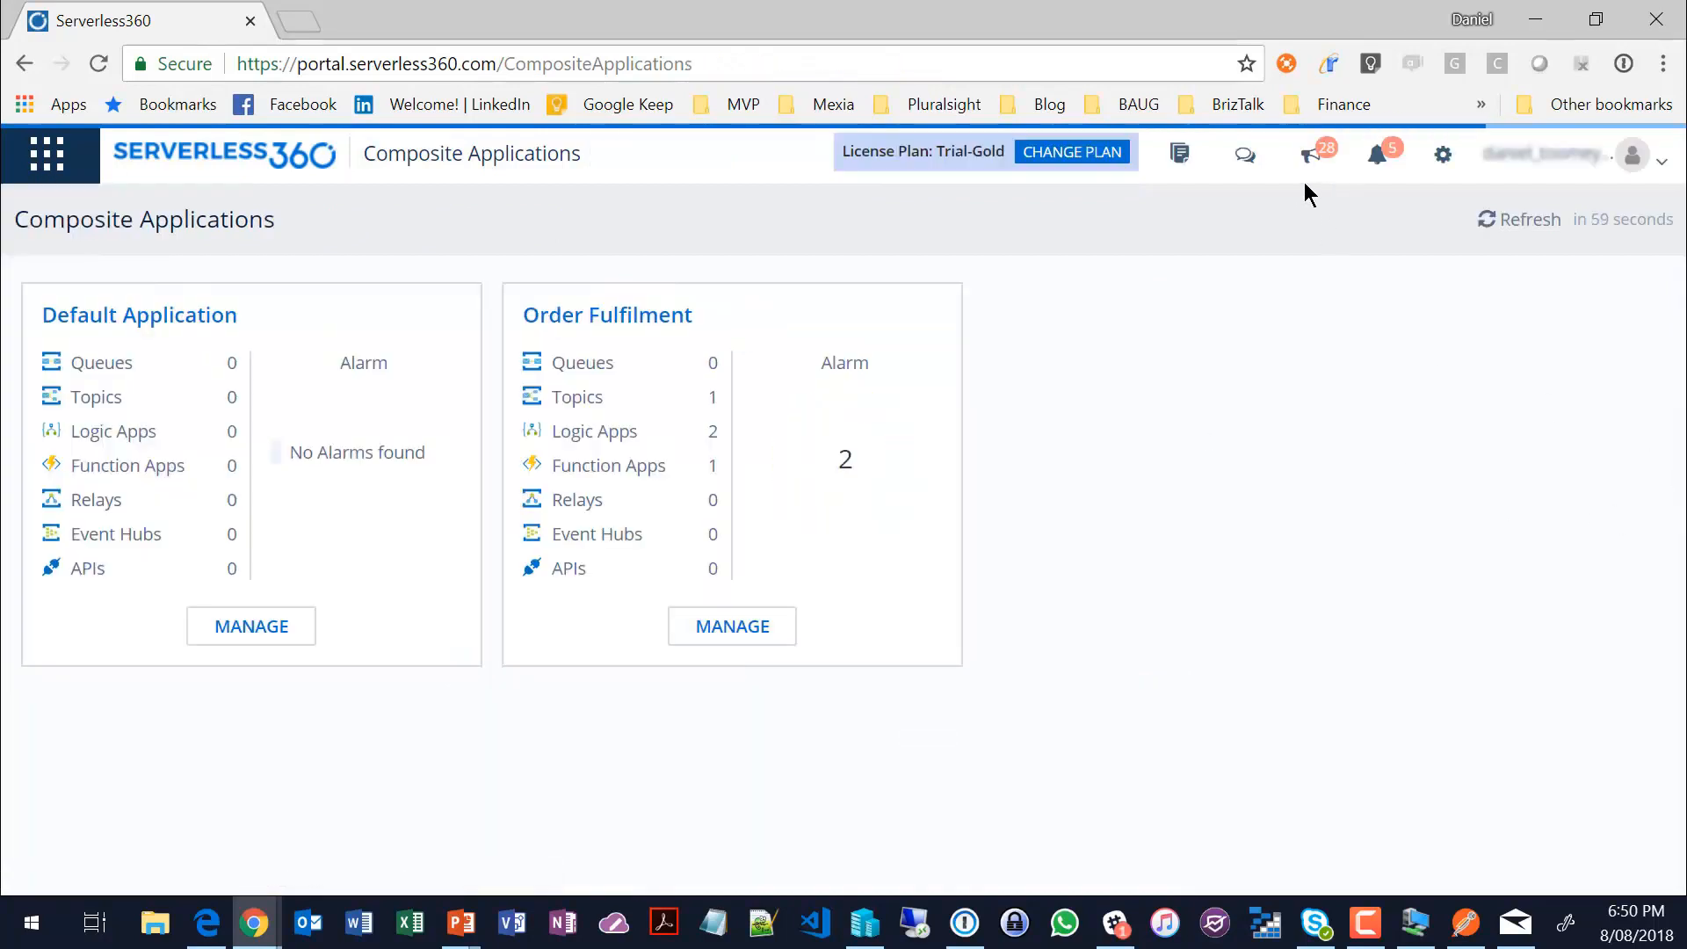
left_click(1190, 156)
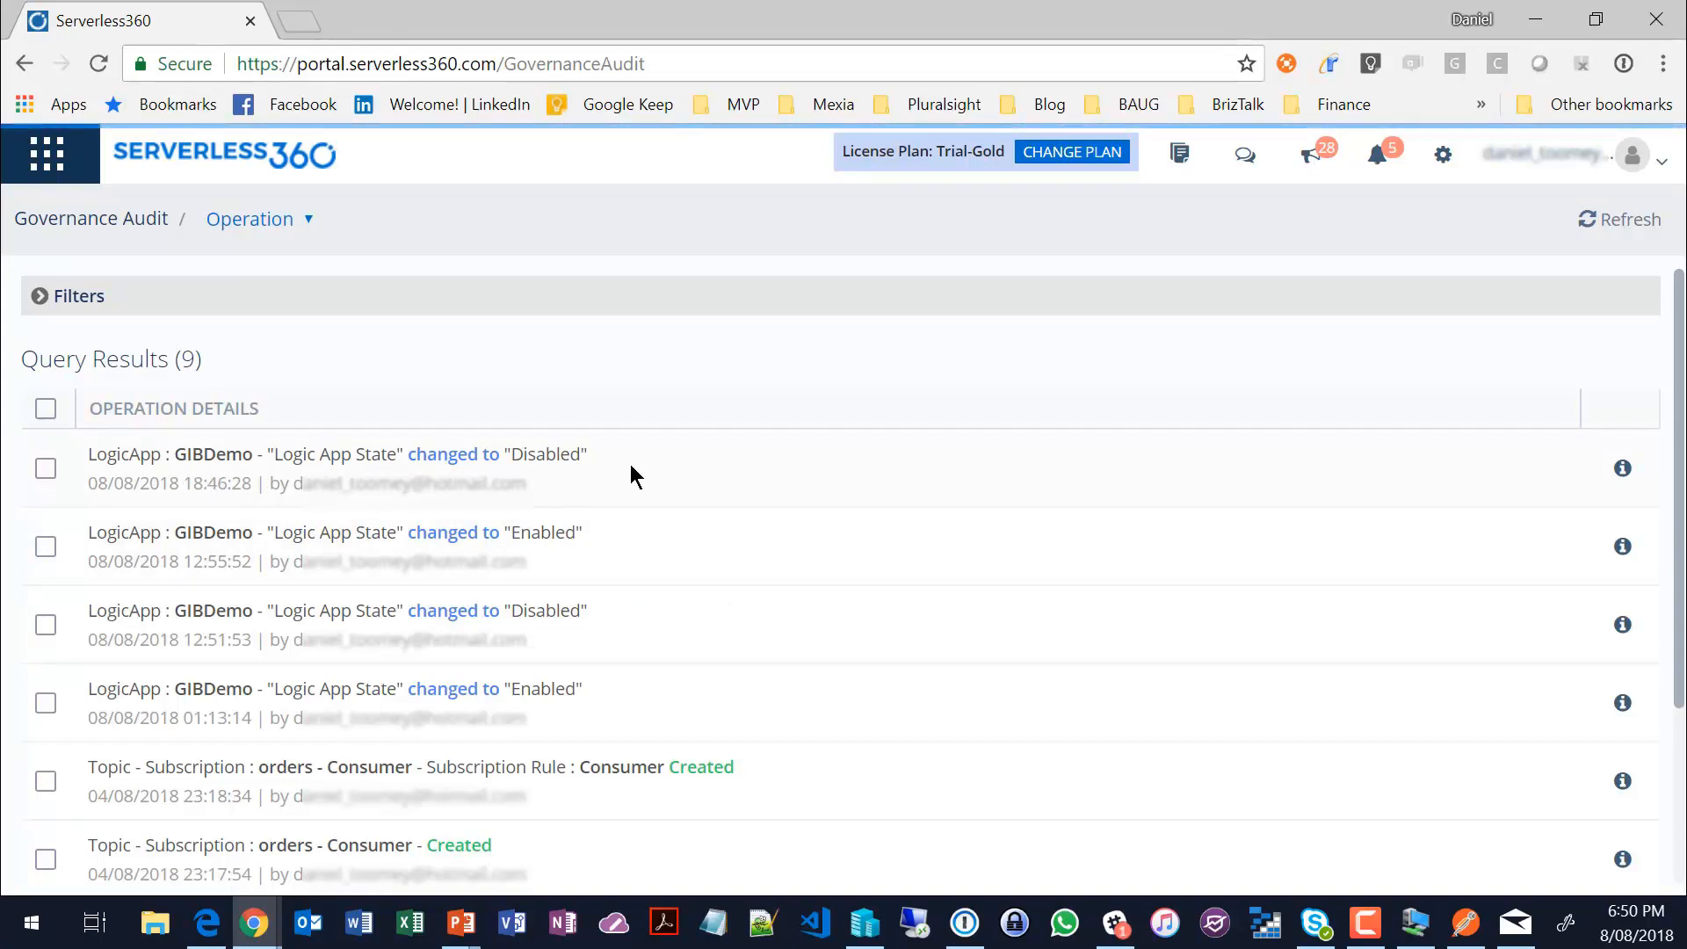
left_click(1621, 468)
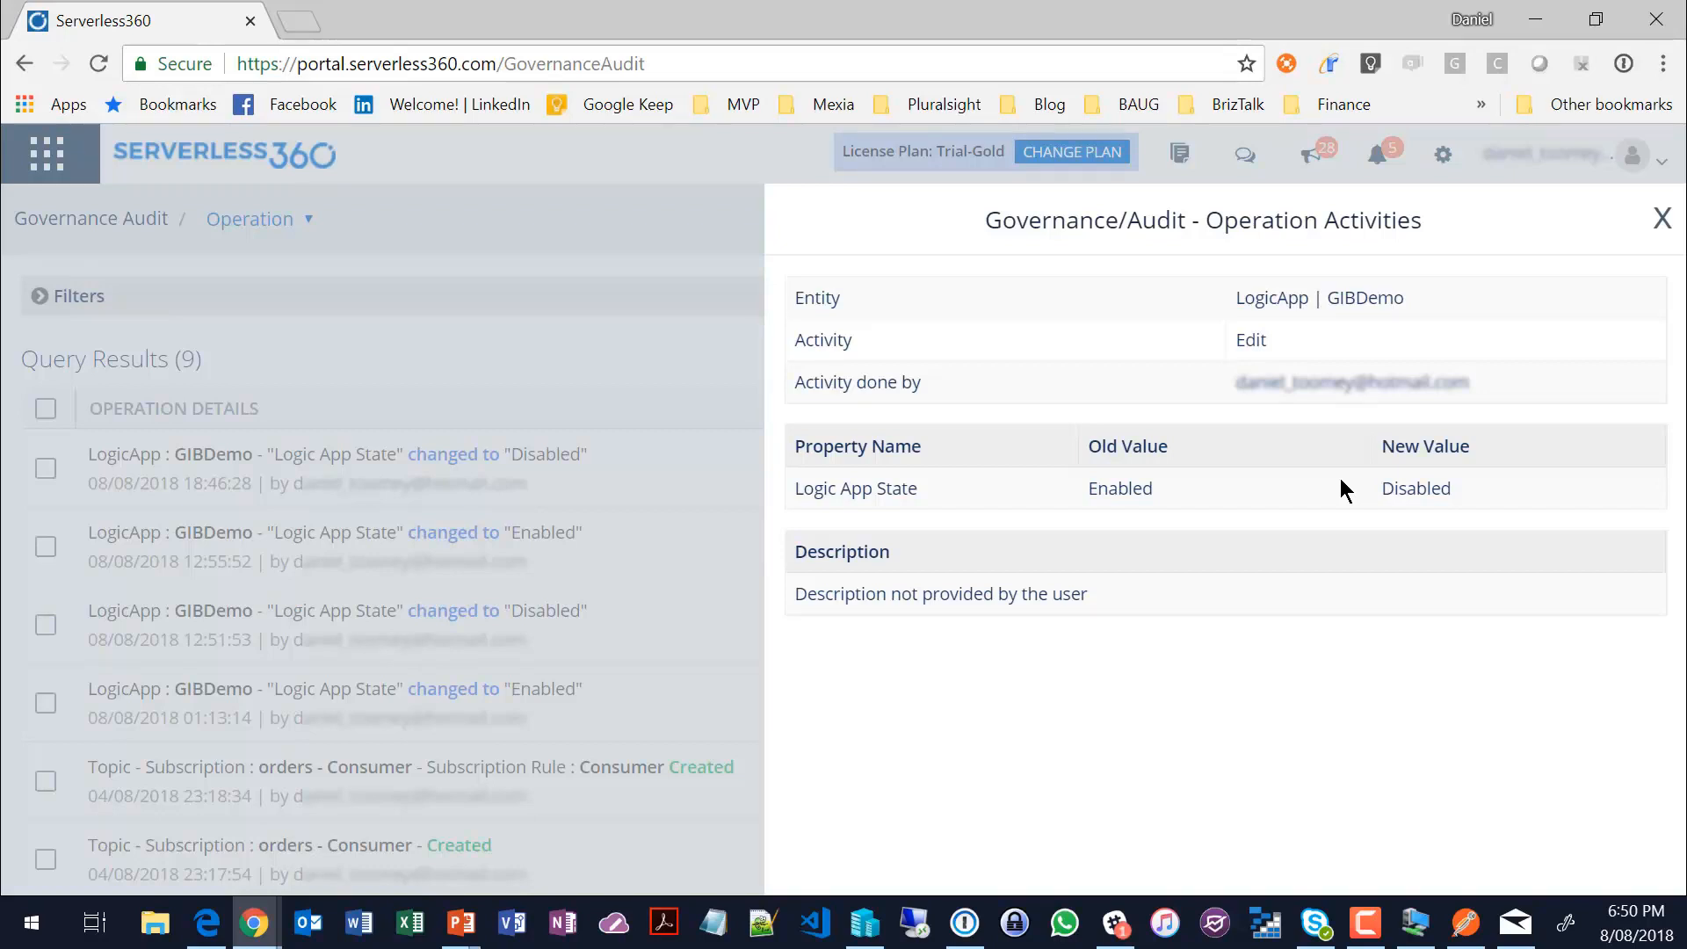
left_click(1661, 220)
Step: Open Azure Functions in the management stack, view the Function Apps available for association, and close the list without associating any
left_click(48, 155)
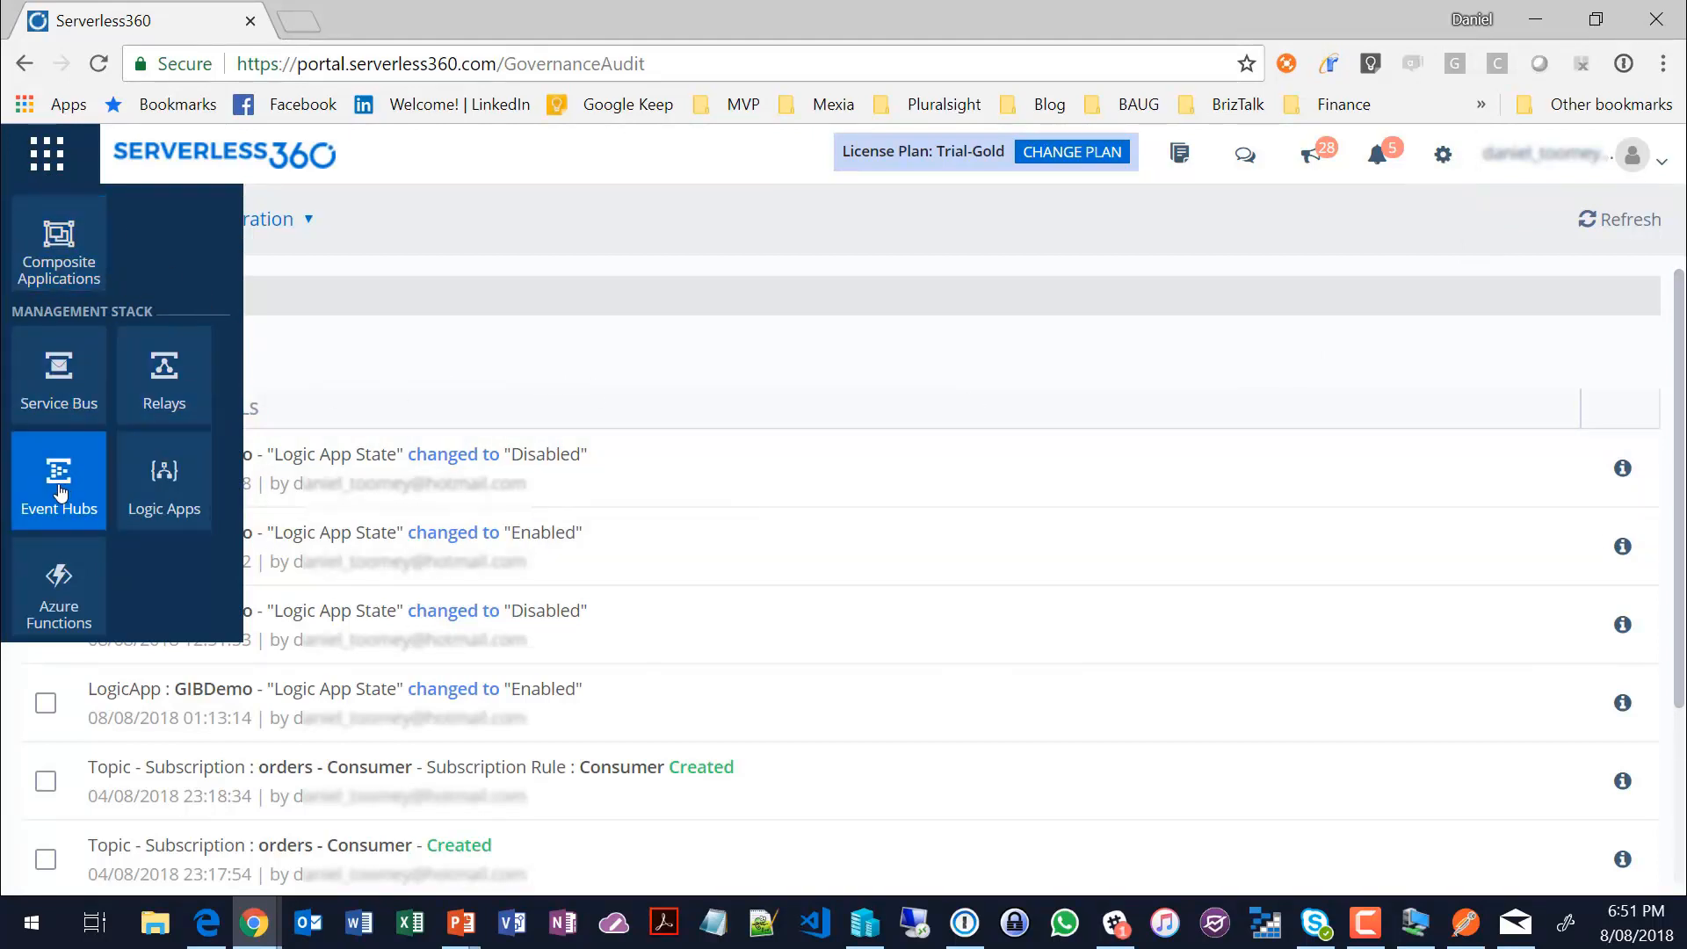
left_click(69, 596)
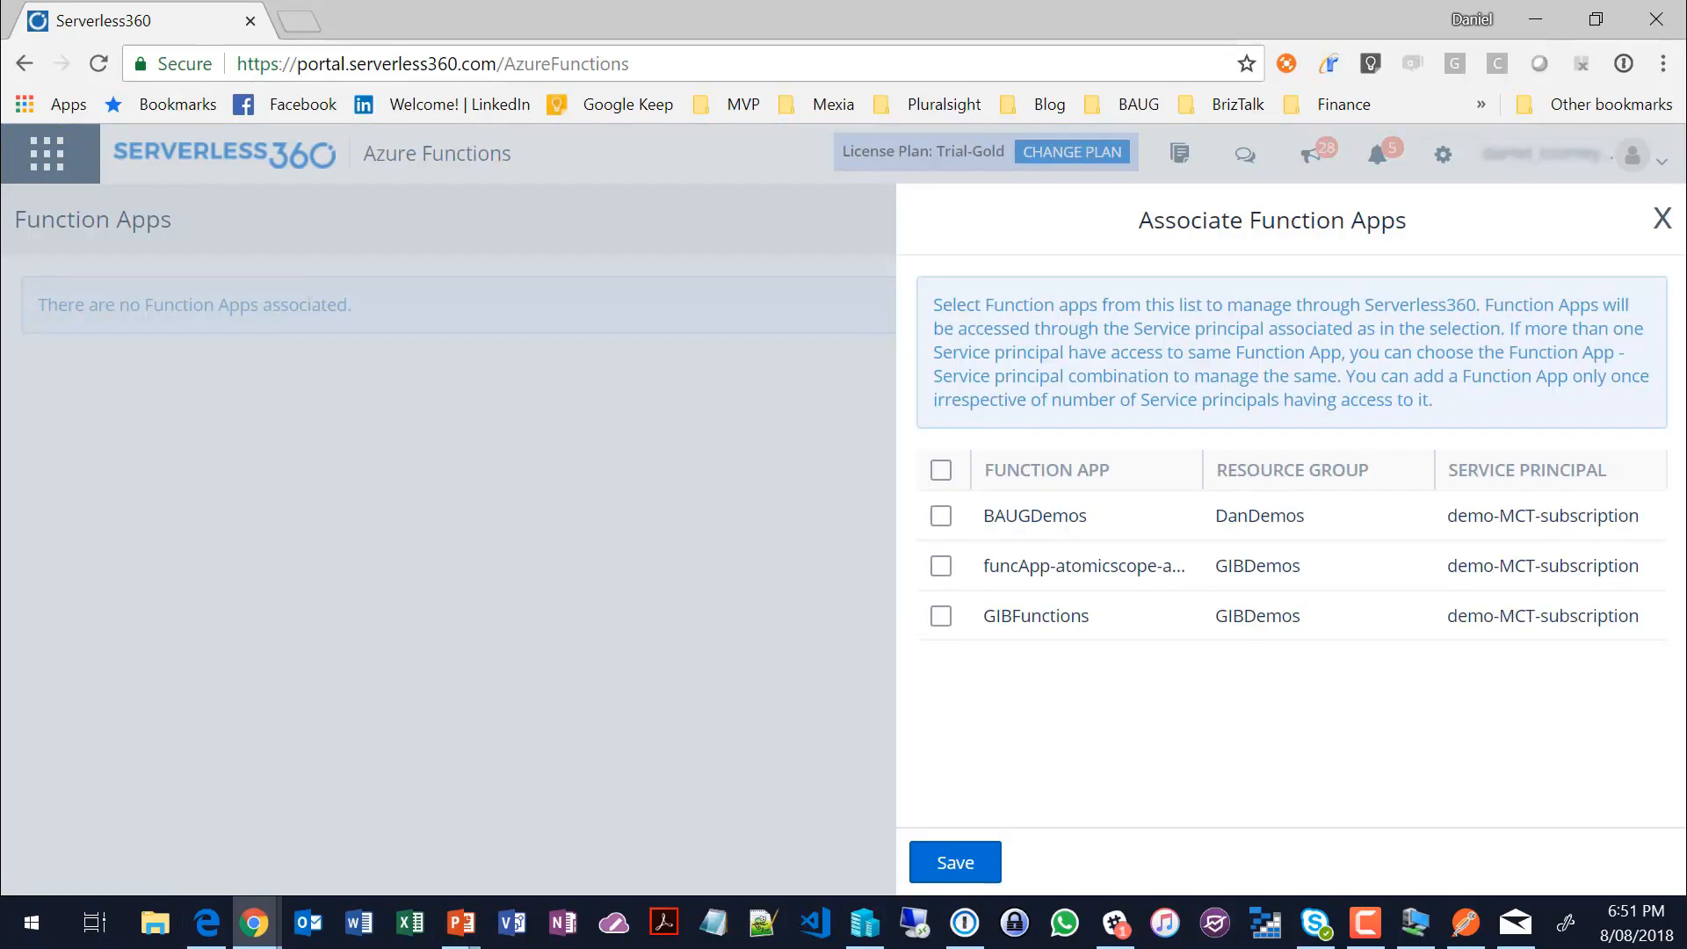
left_click_drag(0, 83, 791, 0)
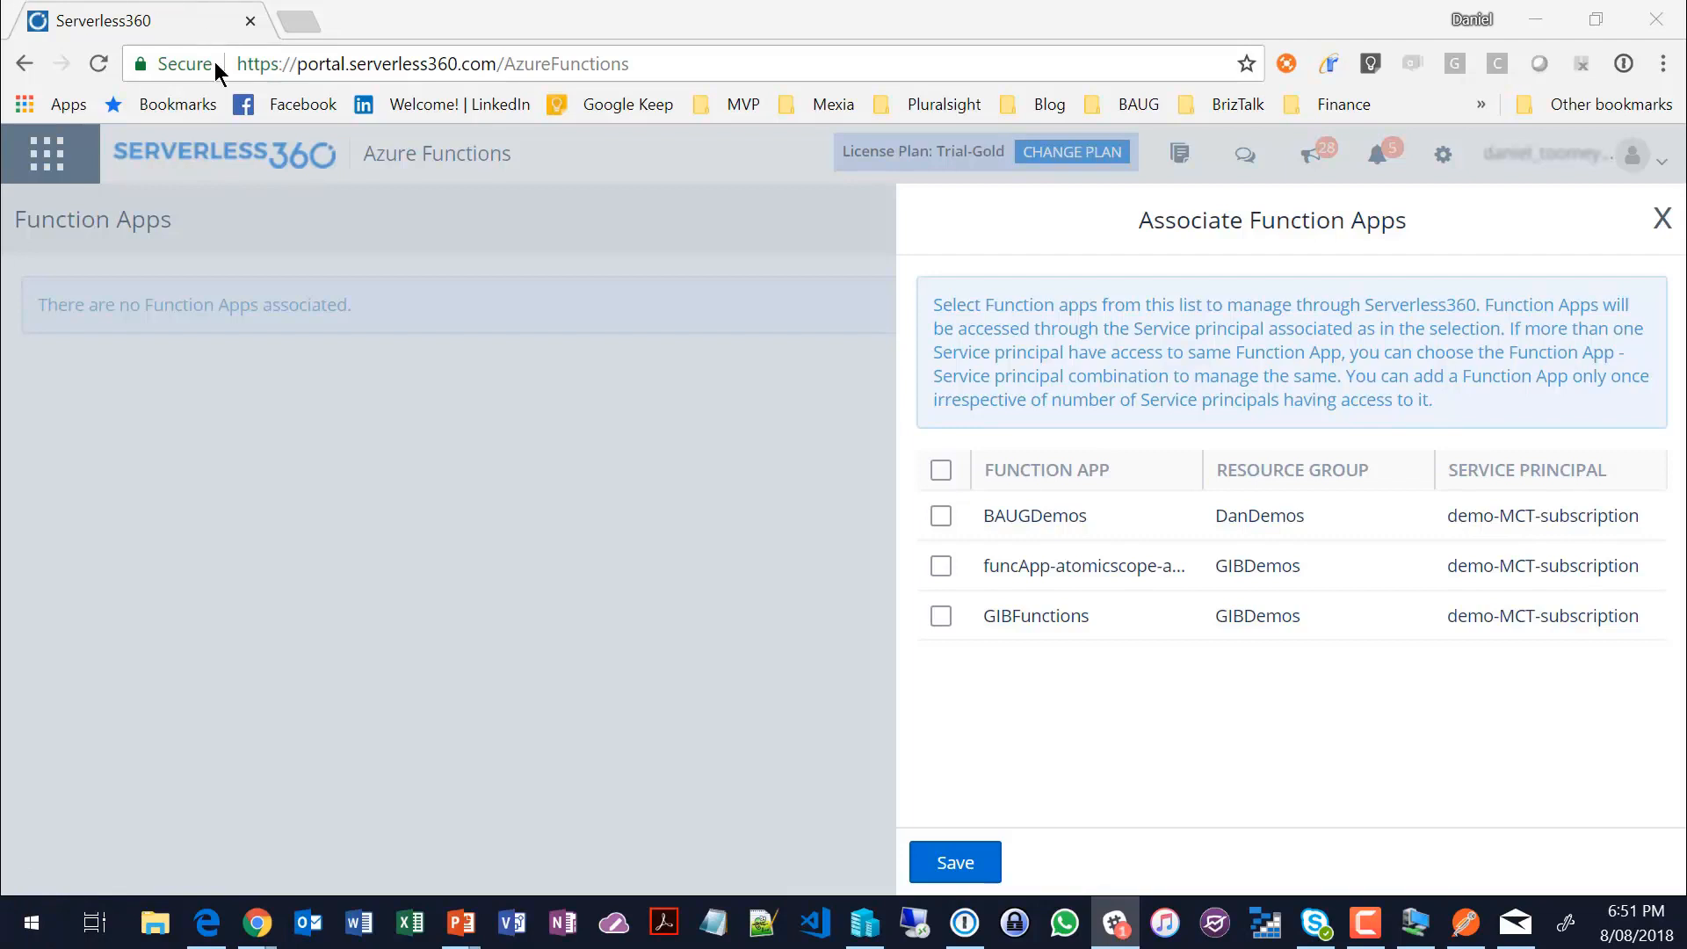
left_click(205, 147)
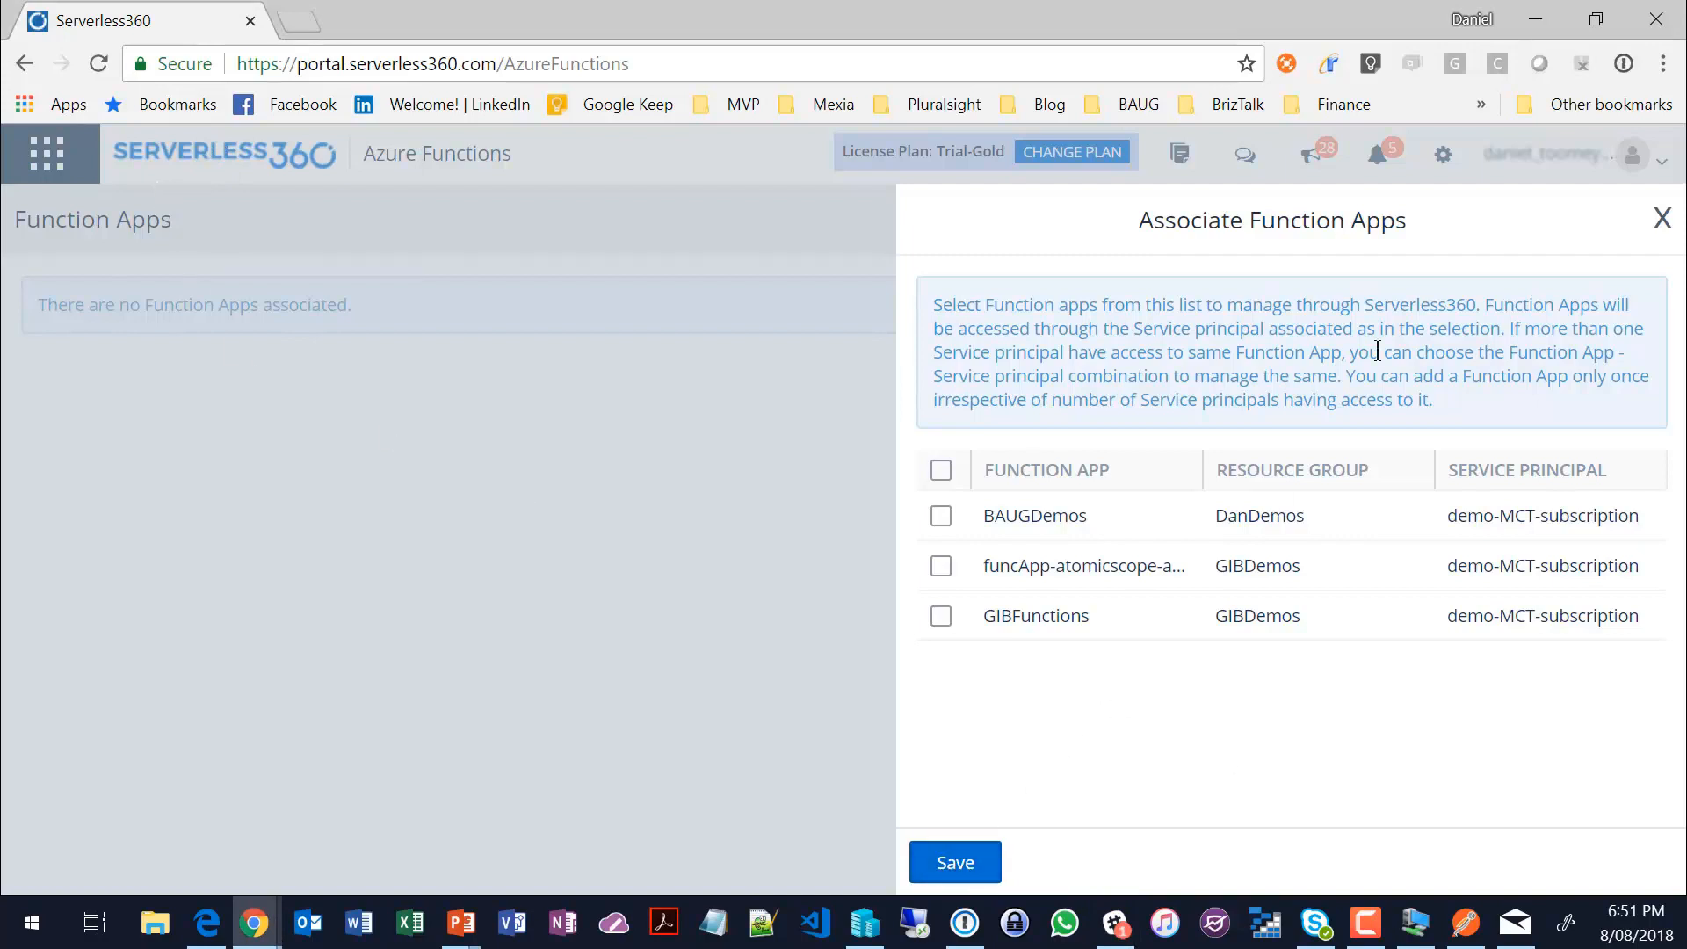
left_click(1661, 218)
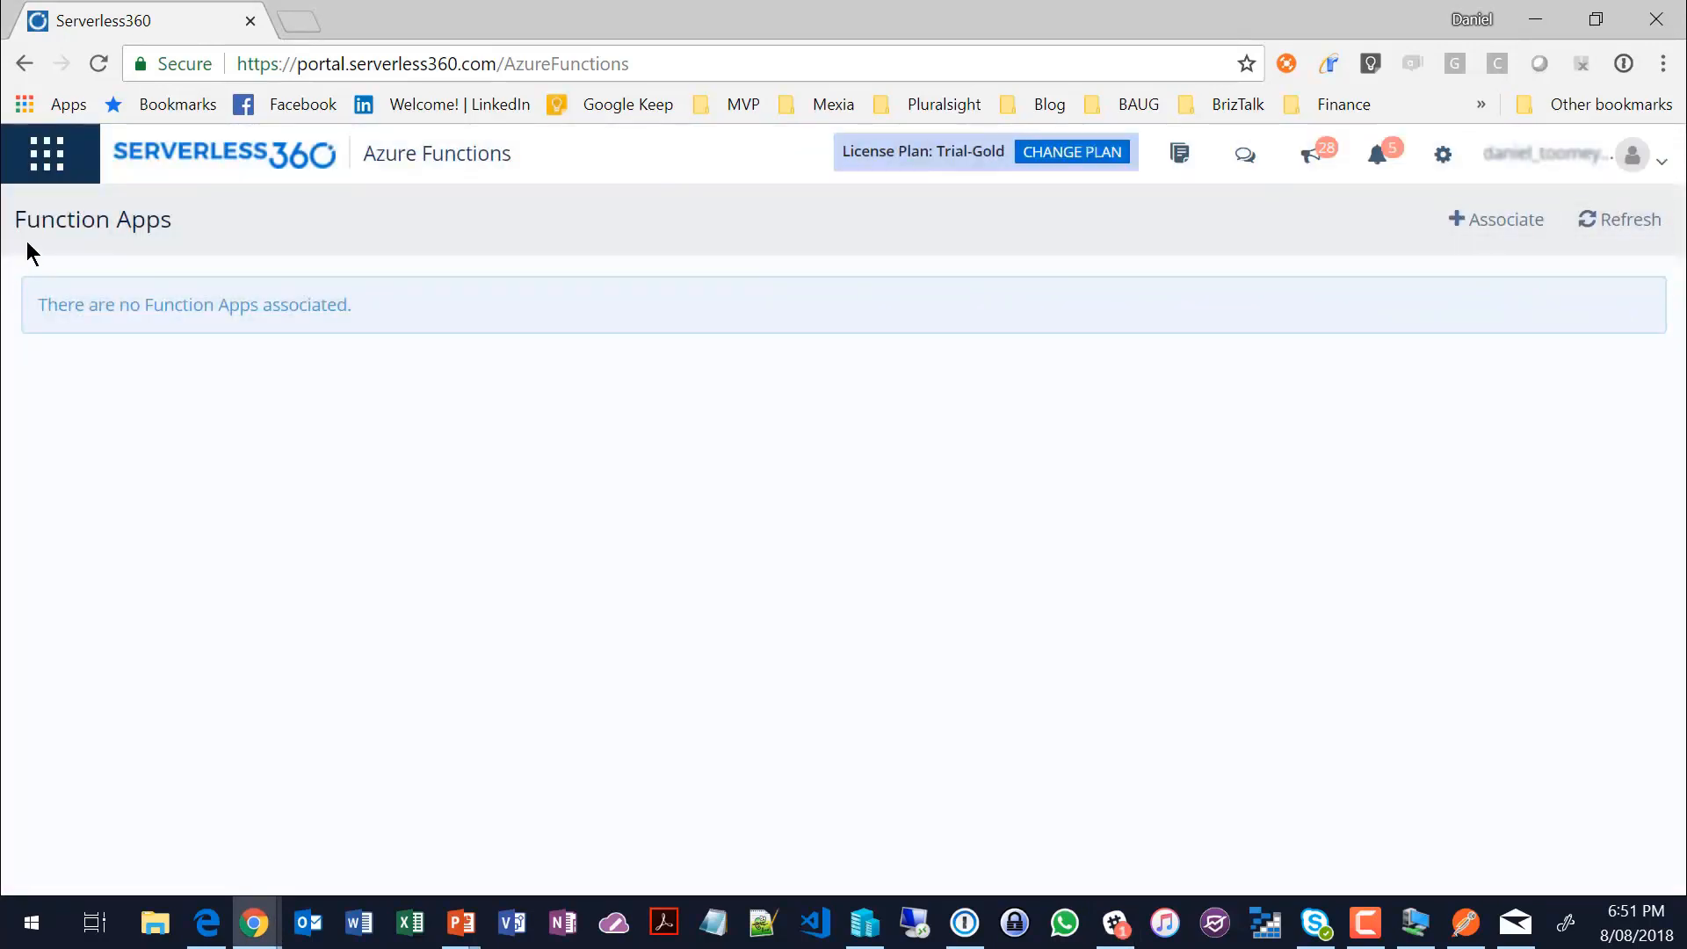
Step: Open the Order Fulfilment composite application from Composite Applications and show its monitoring alarms
left_click(47, 154)
left_click(41, 249)
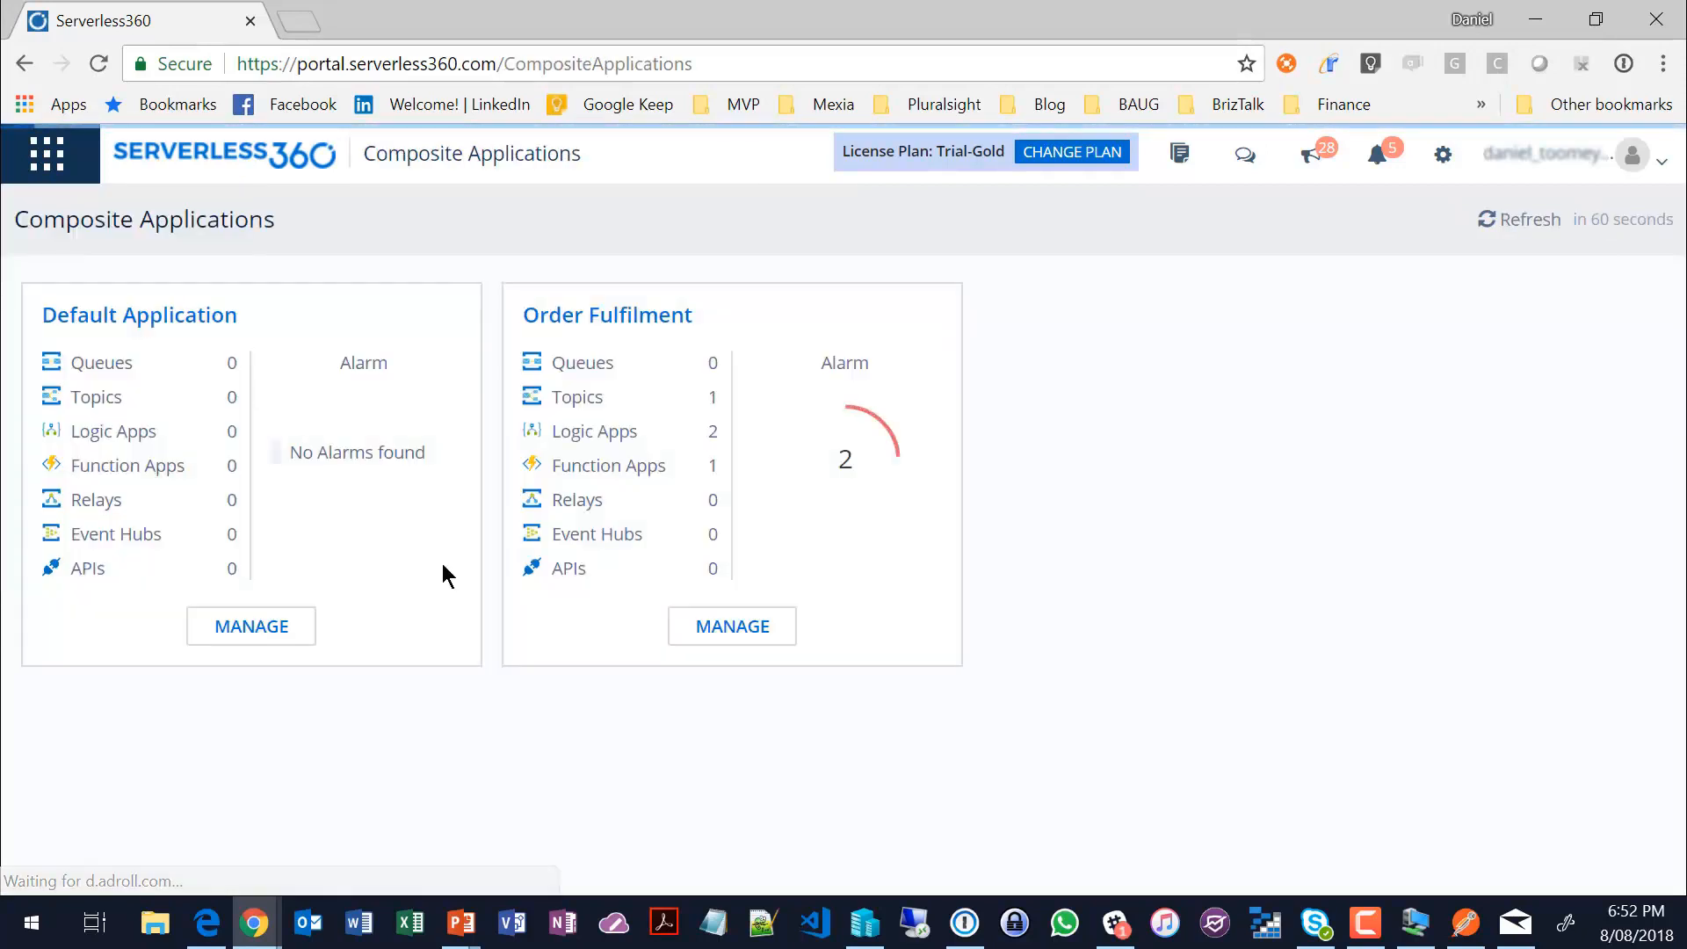
left_click(703, 629)
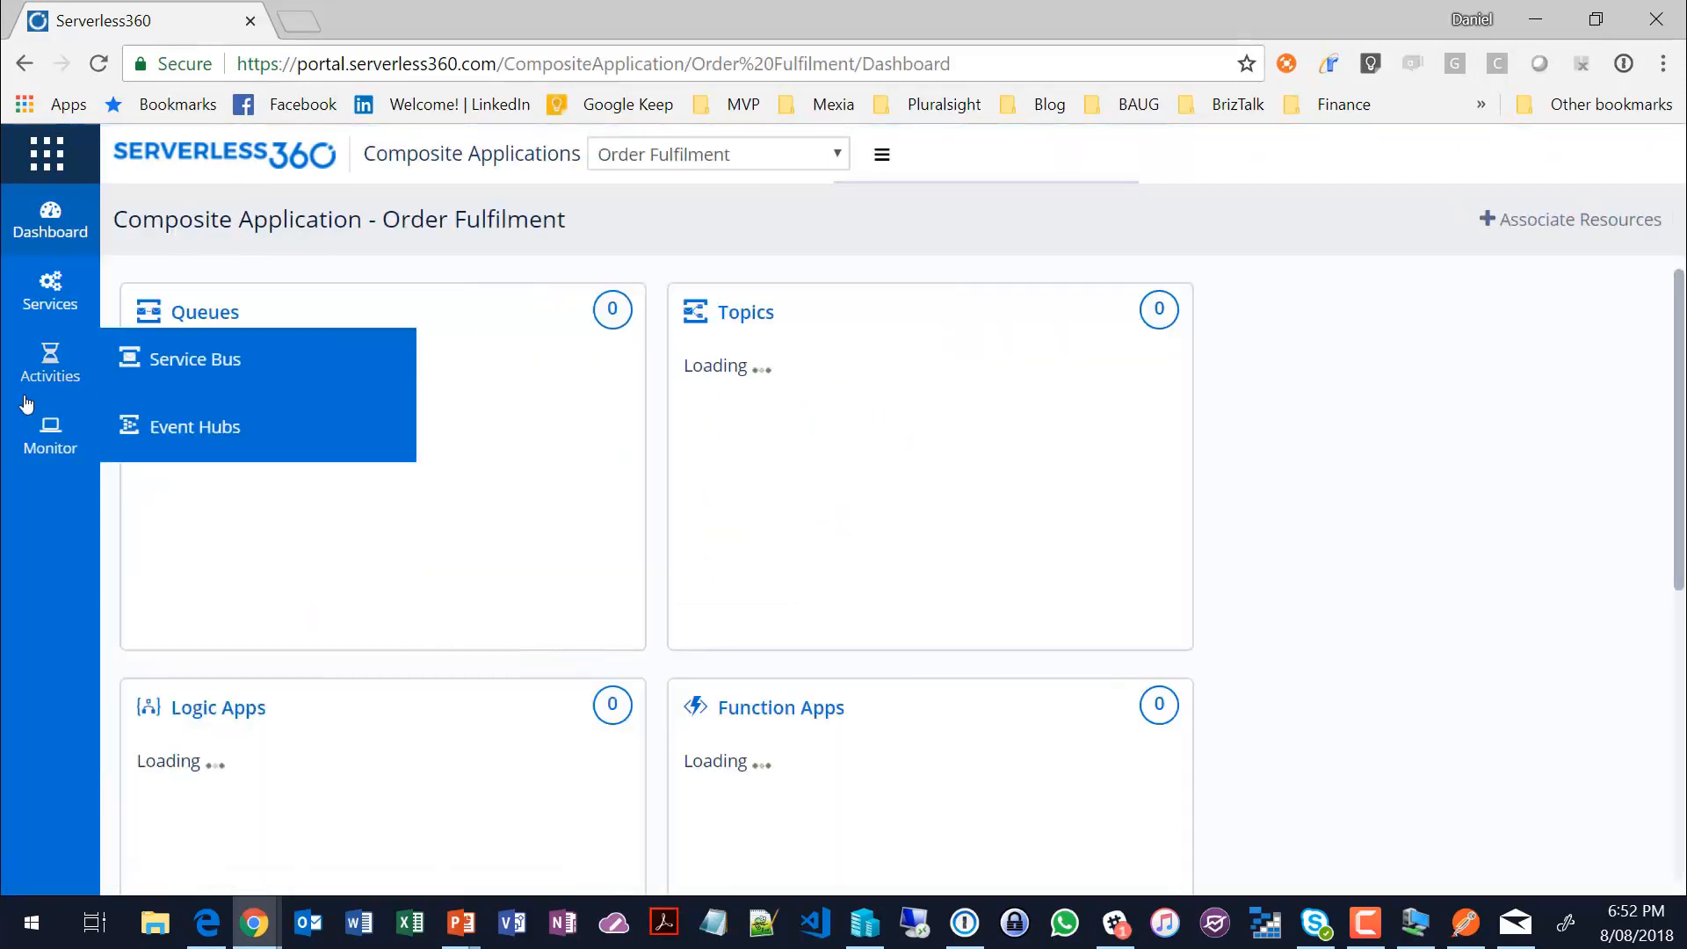
mouse_move(51, 434)
left_click(251, 446)
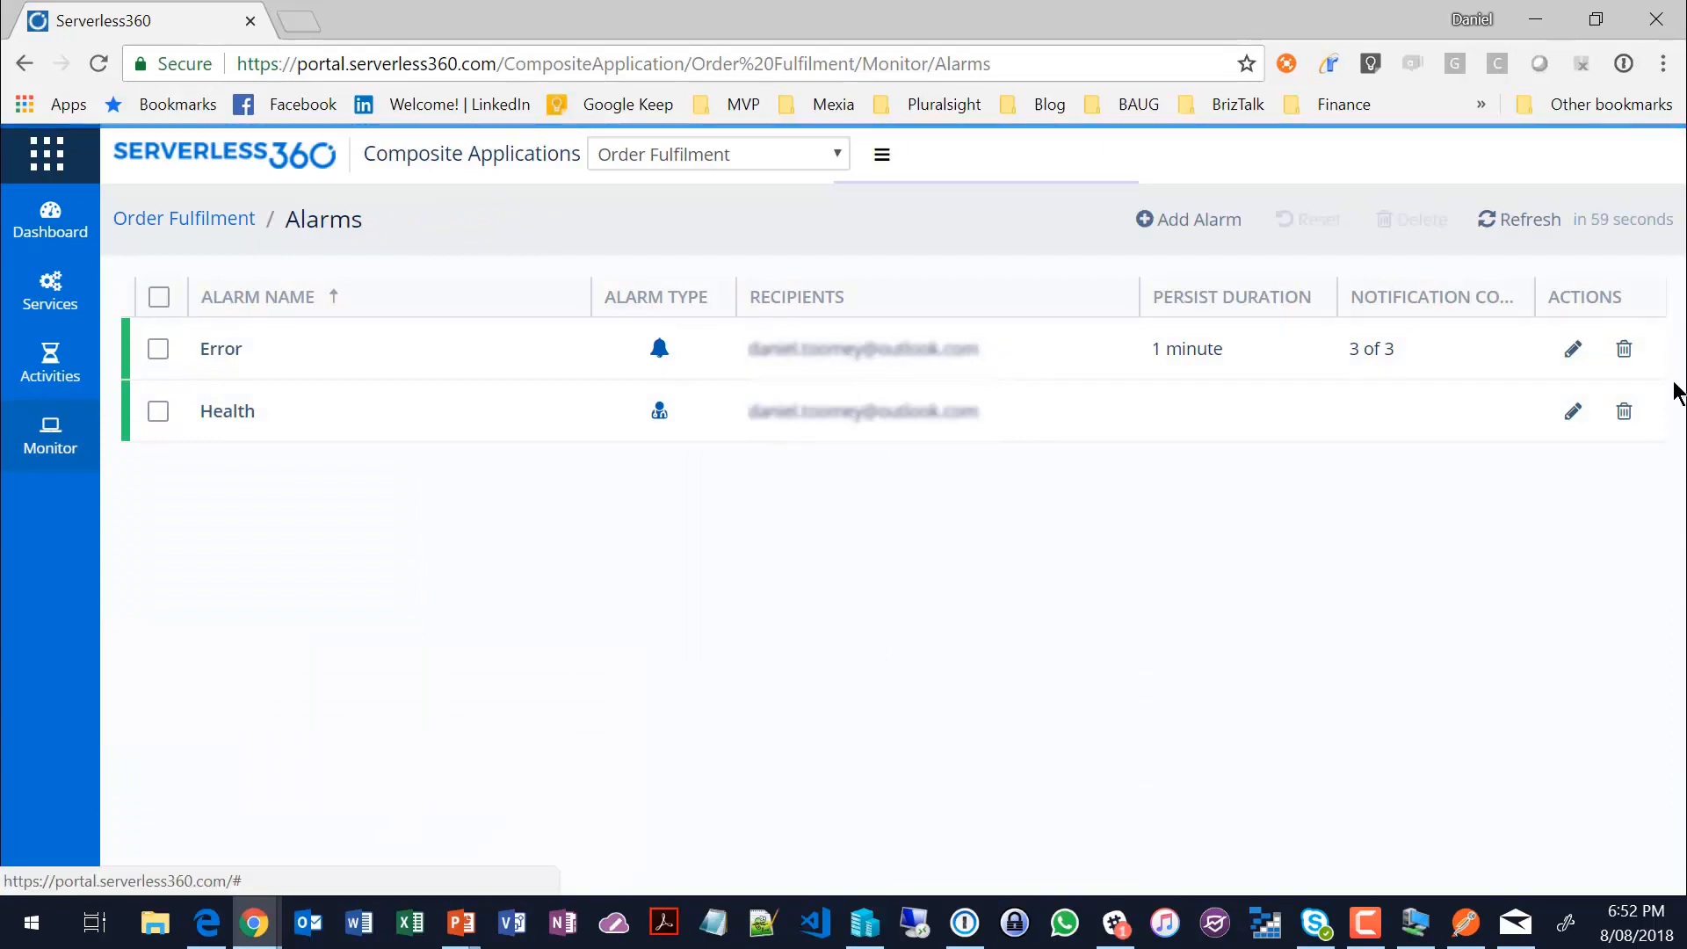
Step: Review the Error alarm's details, threshold alert settings and notification channels, close the editor, and return to the Order Fulfilment dashboard
left_click(1571, 349)
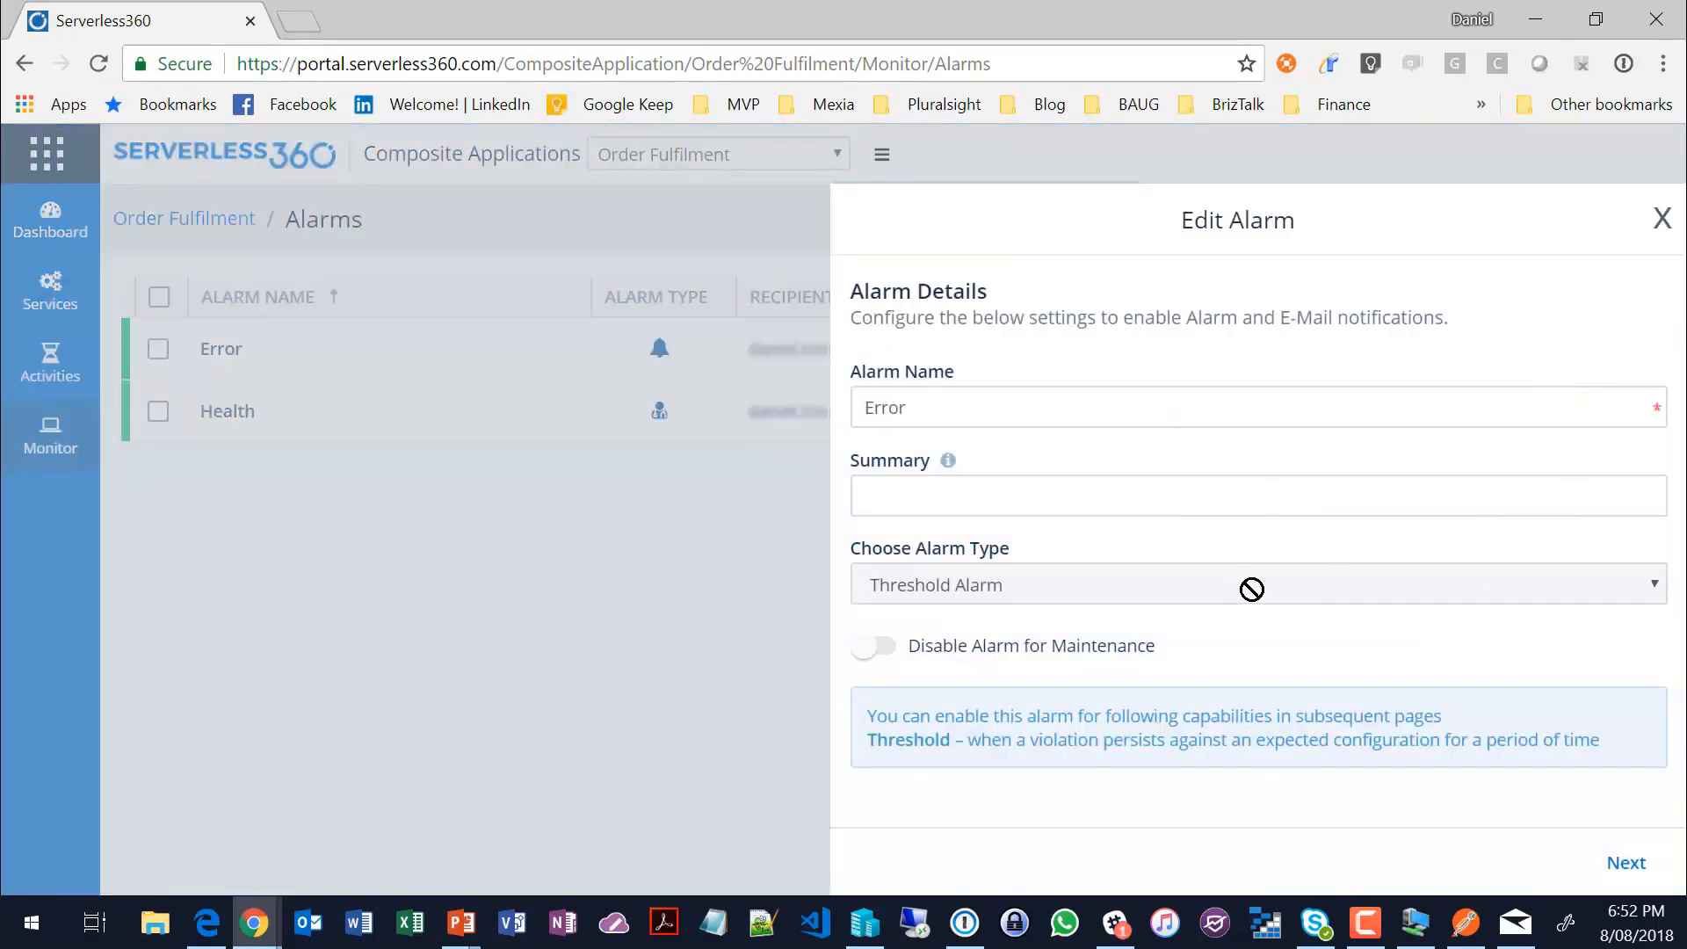
left_click(1627, 864)
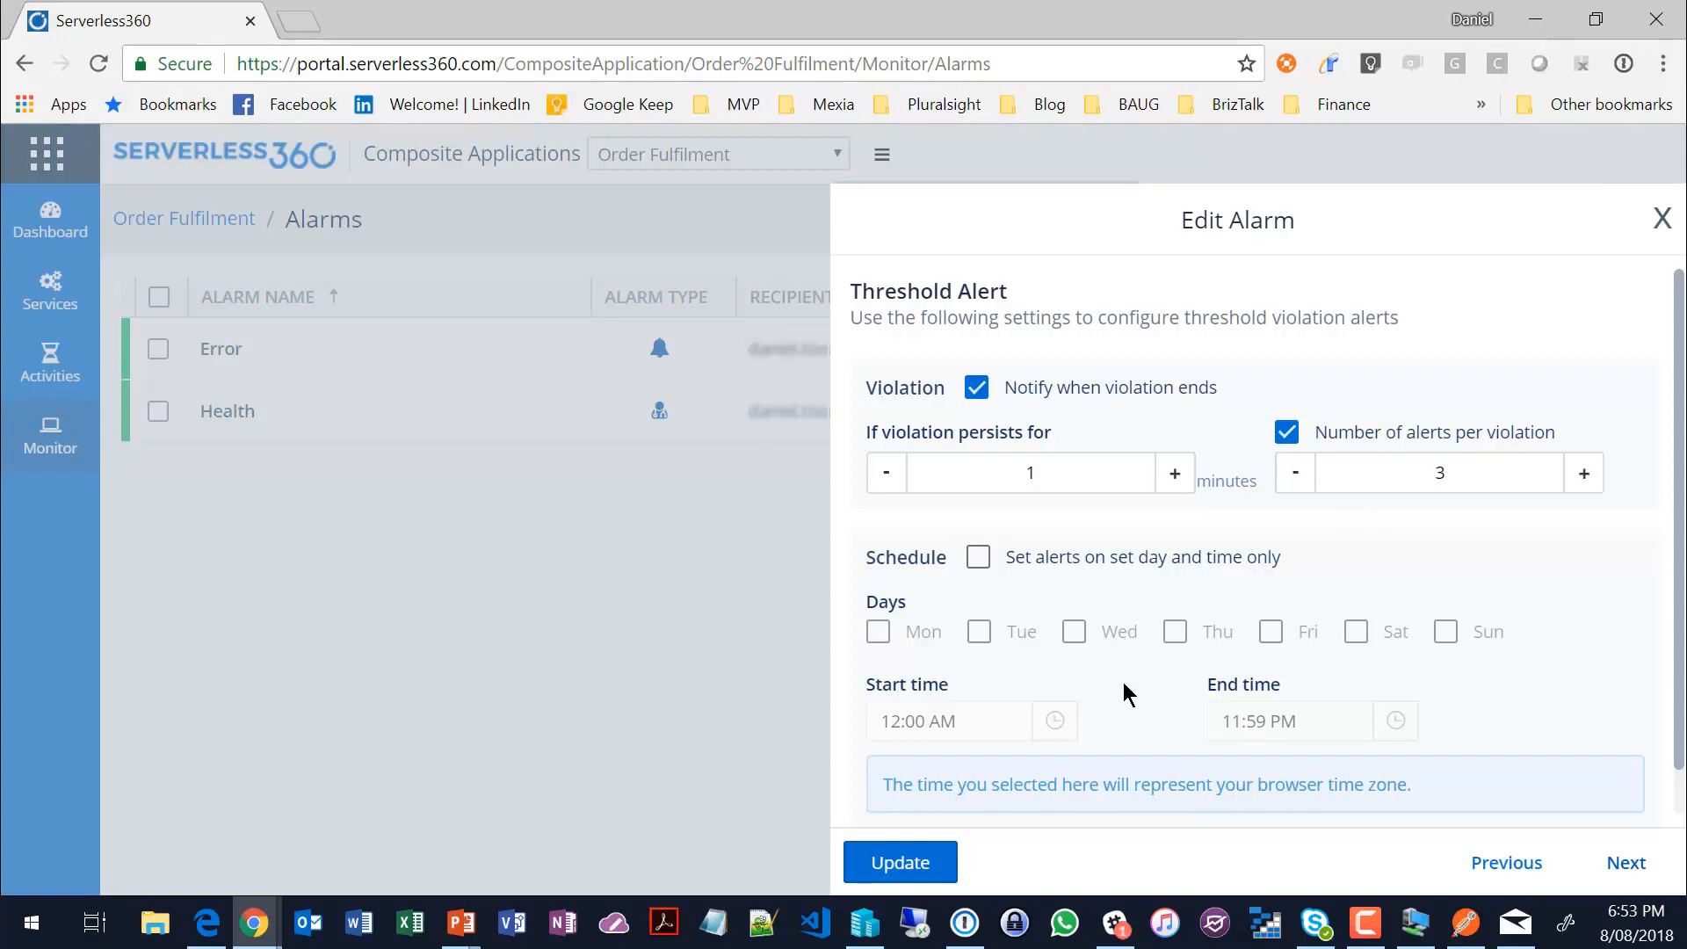
scroll(1123, 682, "down", 1)
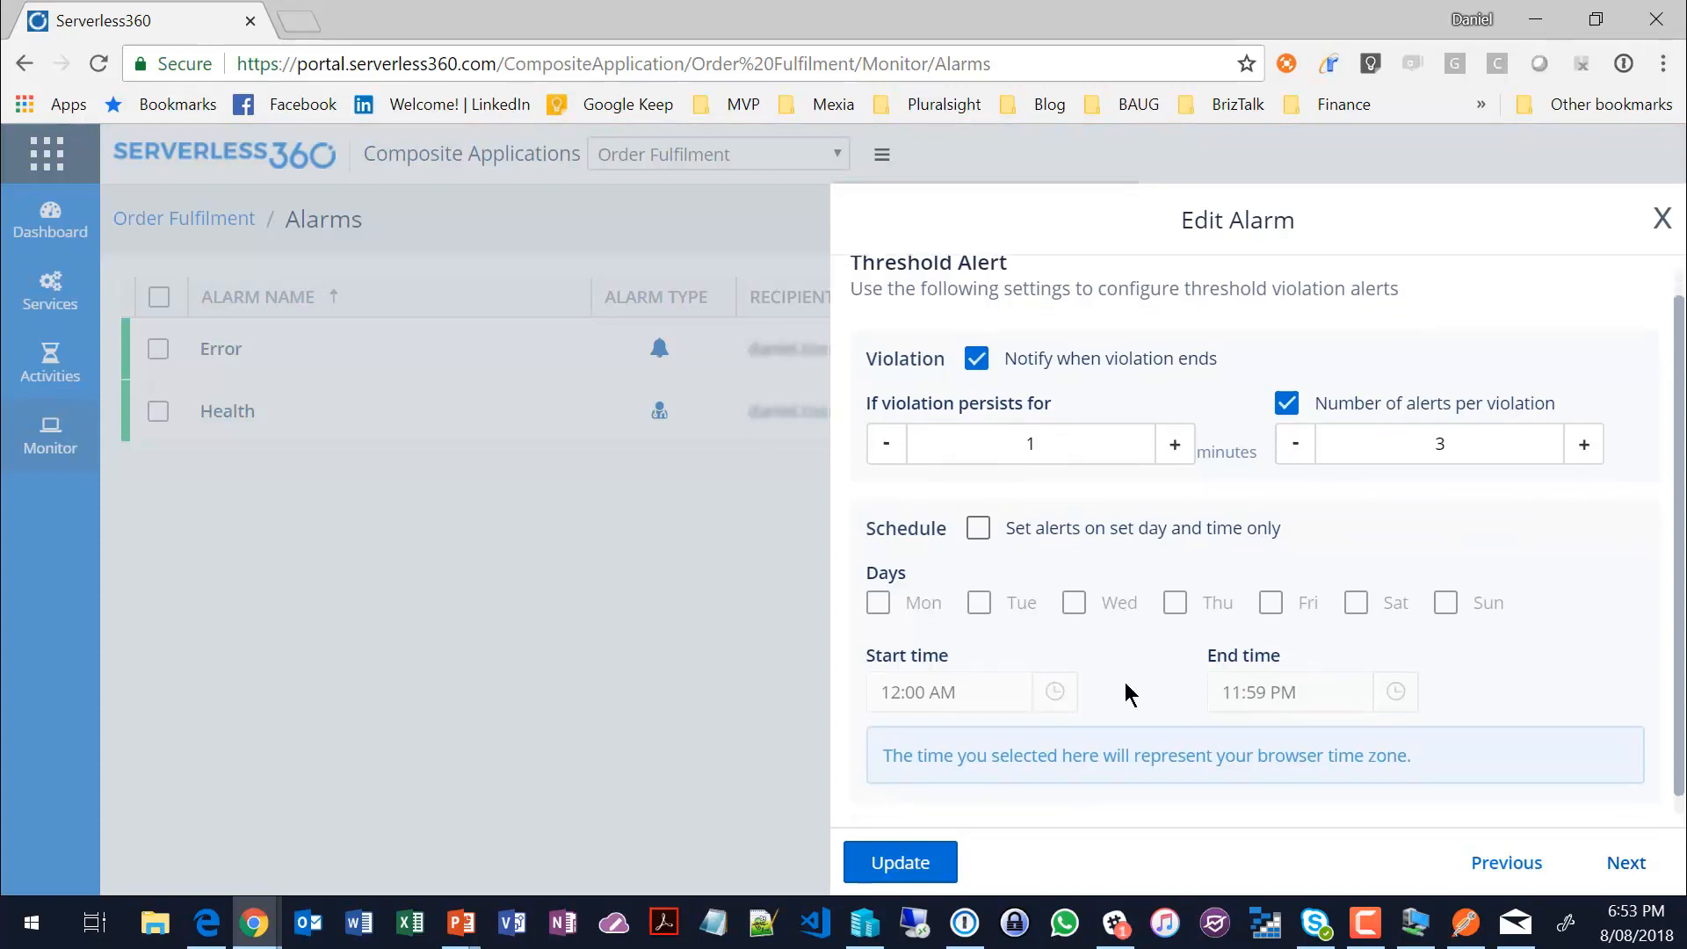
left_click(1625, 862)
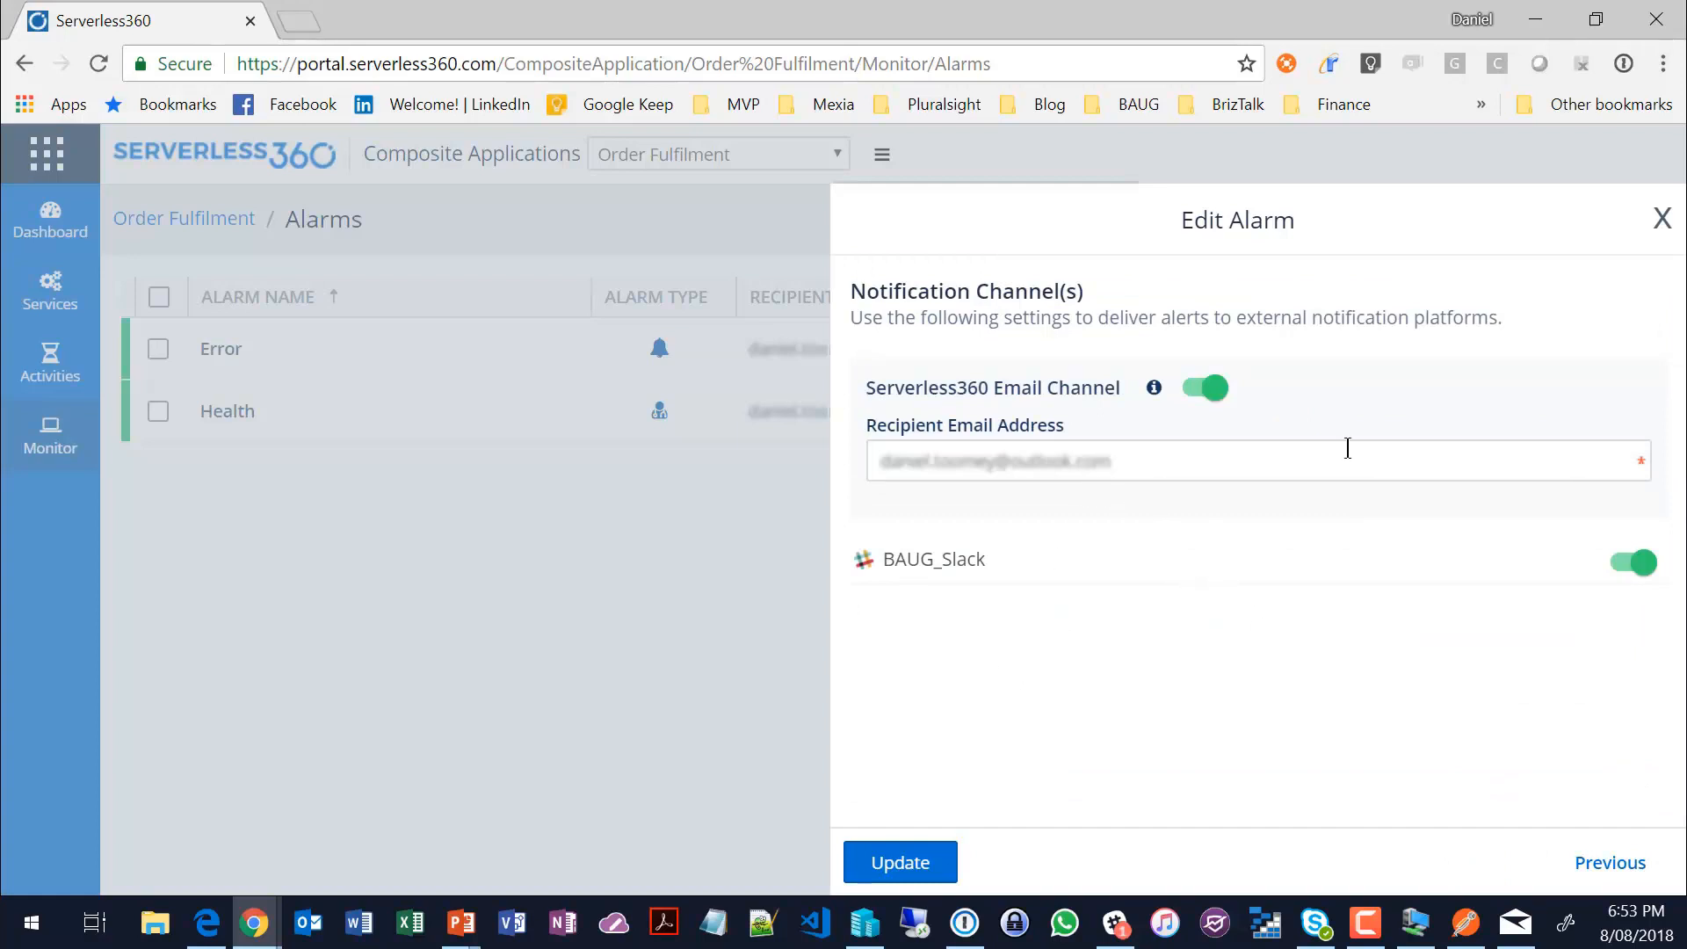
left_click(1661, 220)
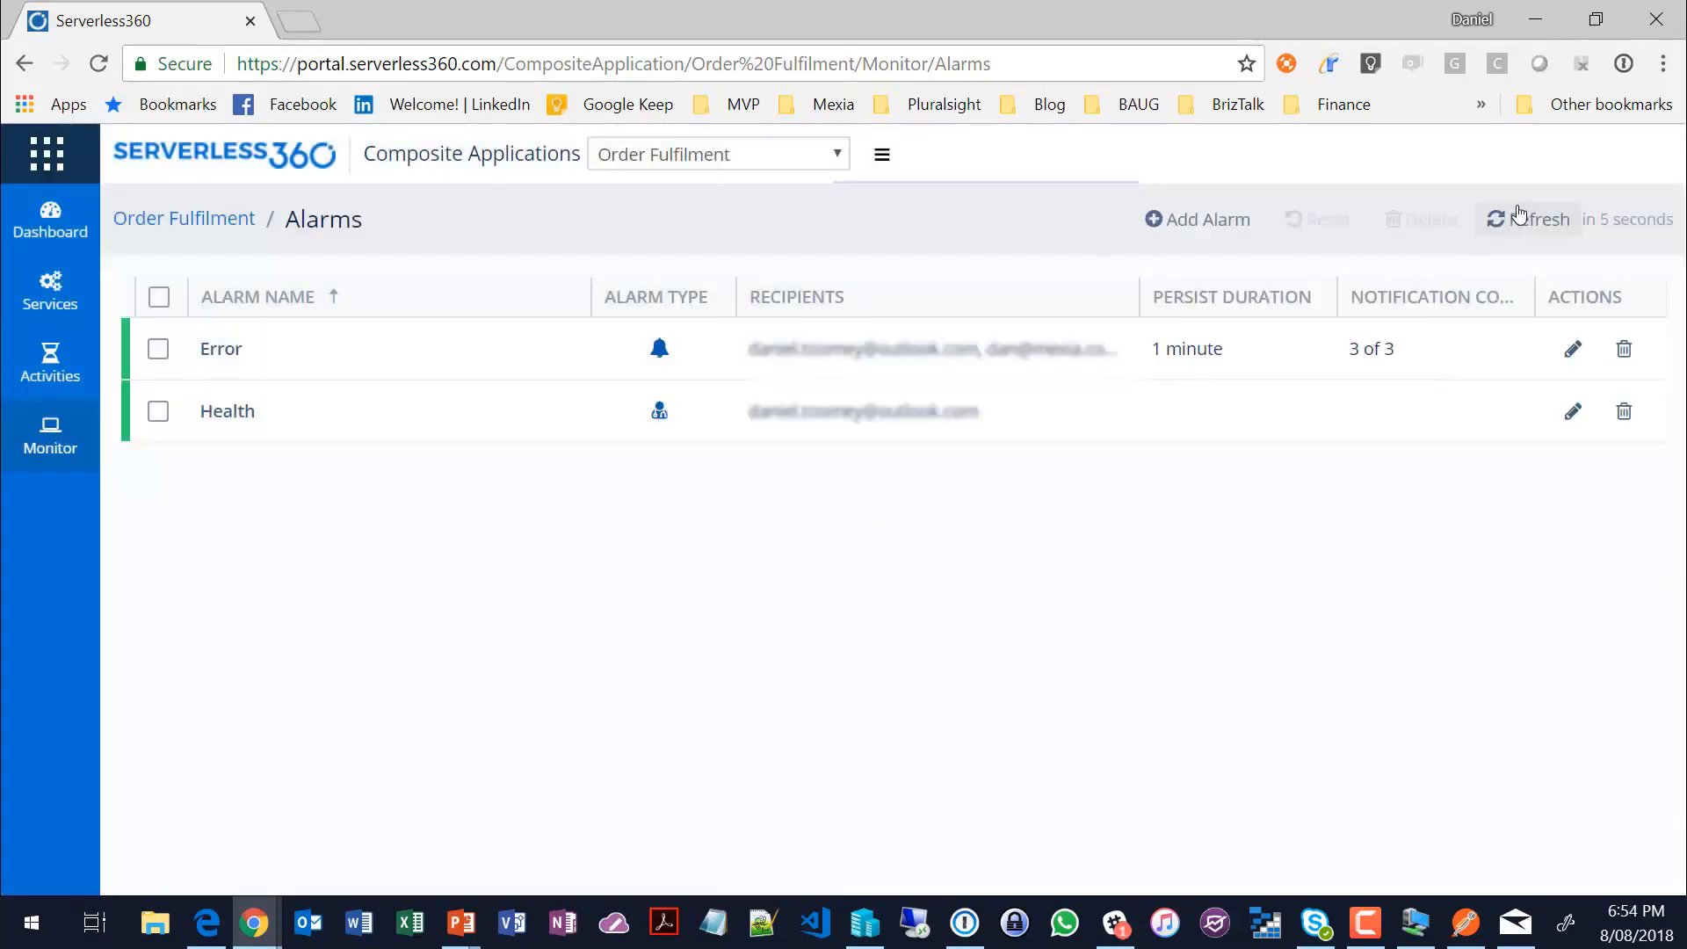
left_click(51, 217)
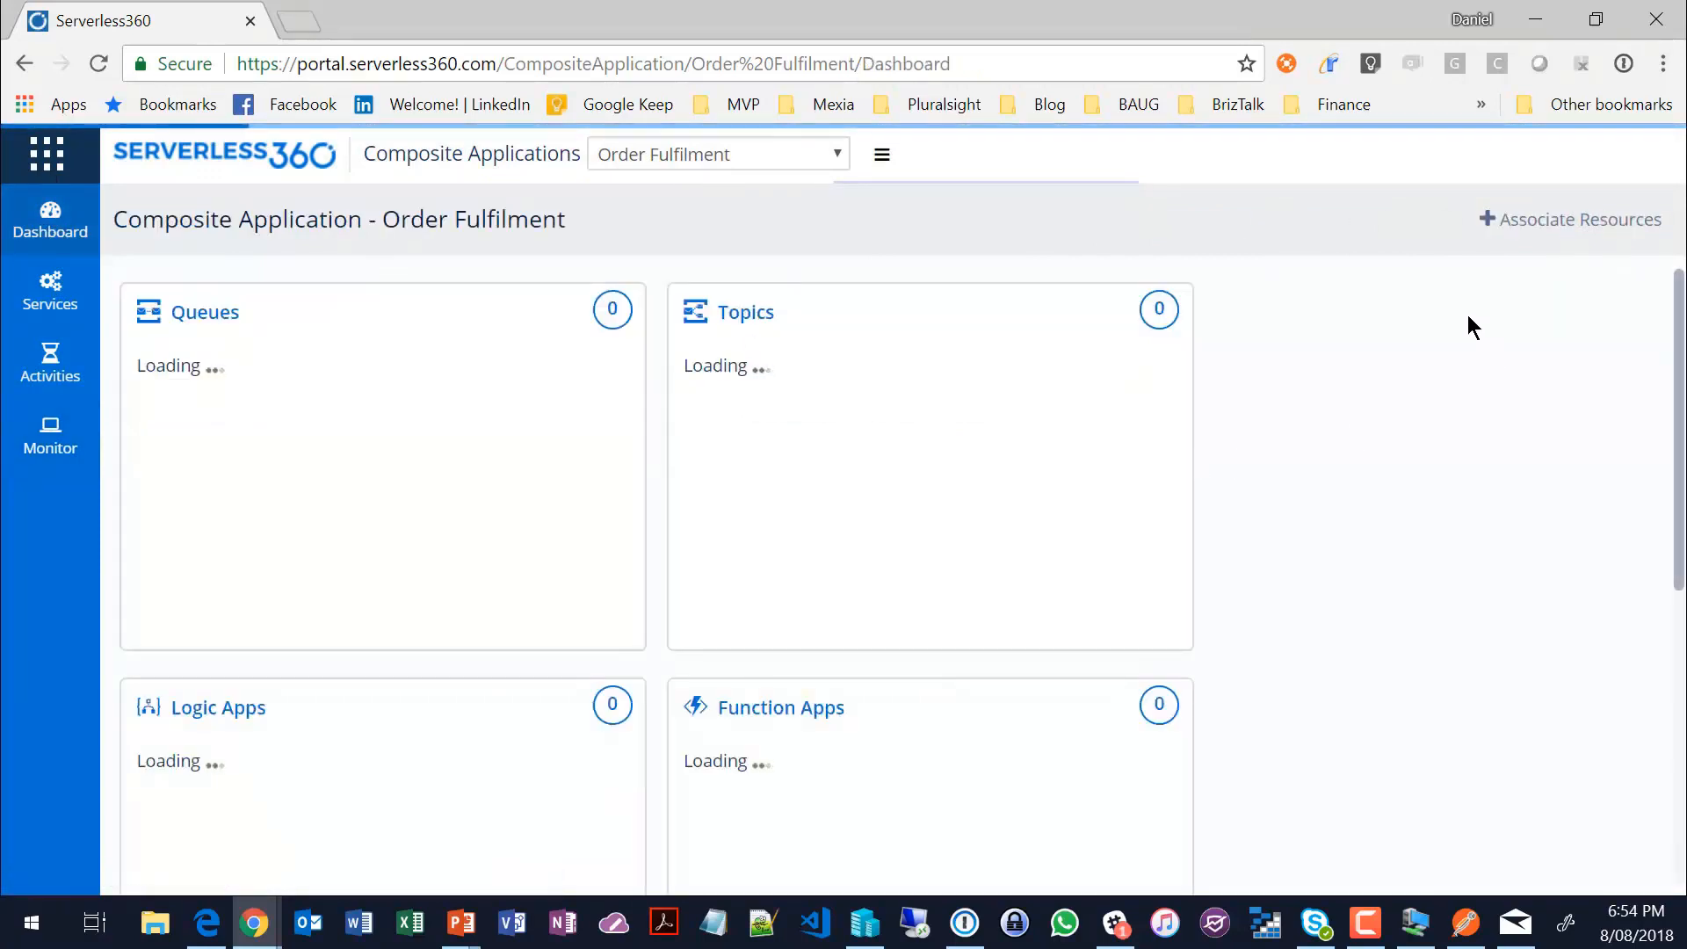
Step: Open the Notification Channels settings, view the channel types available for a new channel, and close the list without adding one
left_click(47, 153)
left_click(63, 239)
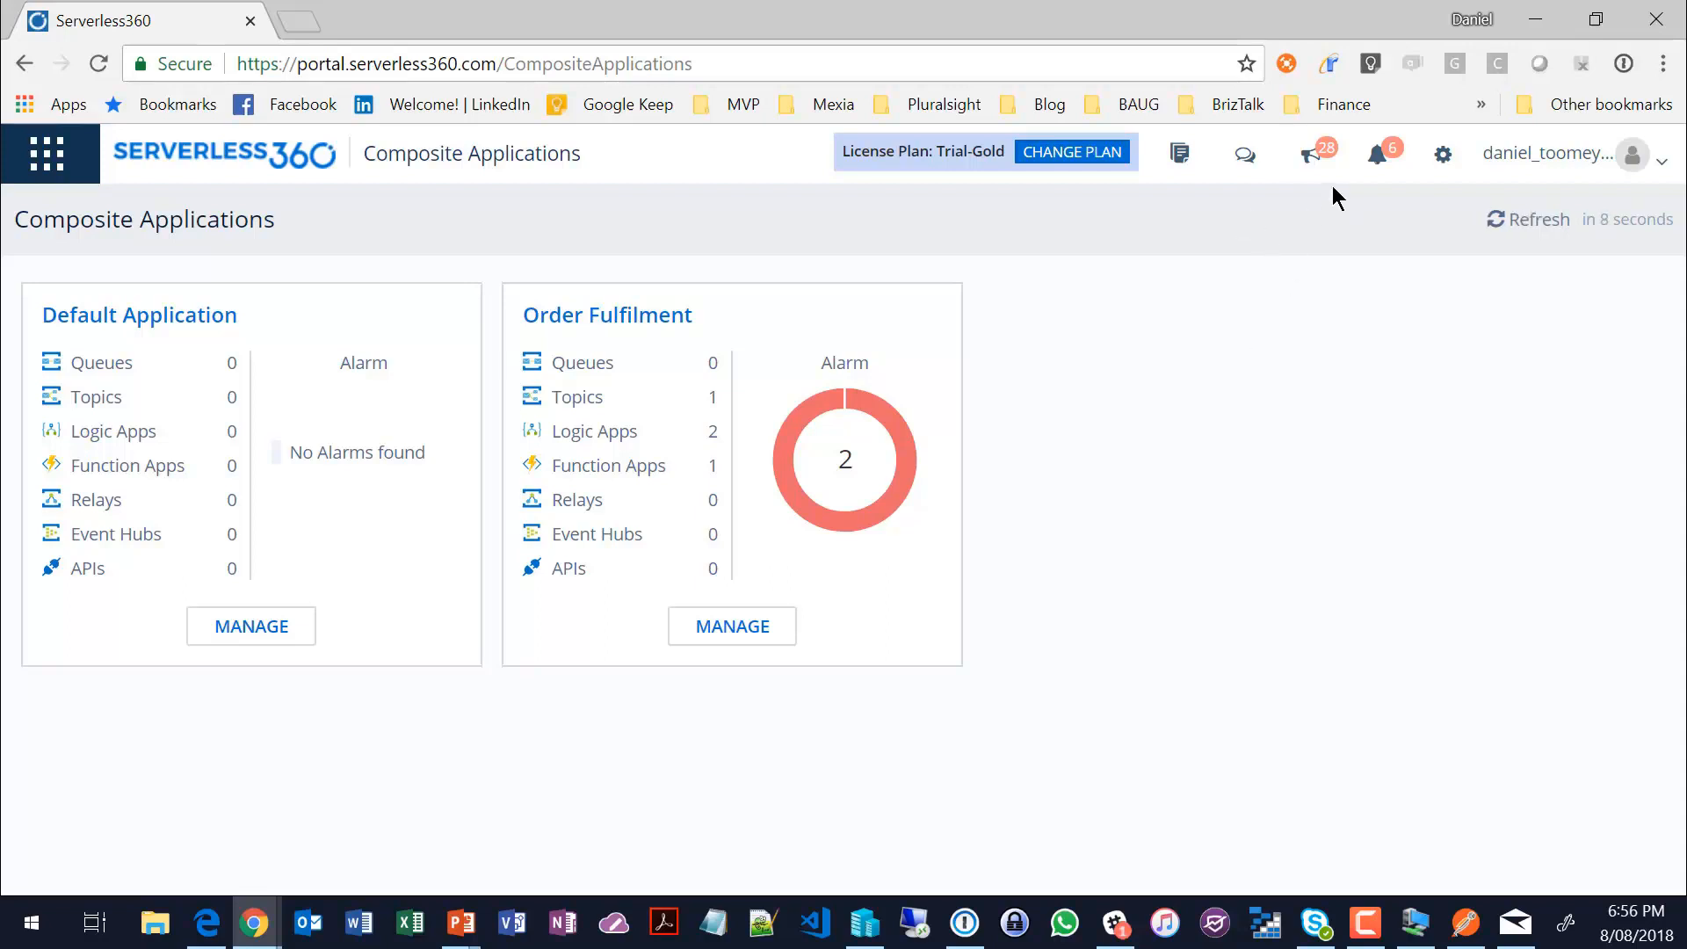
left_click(1442, 155)
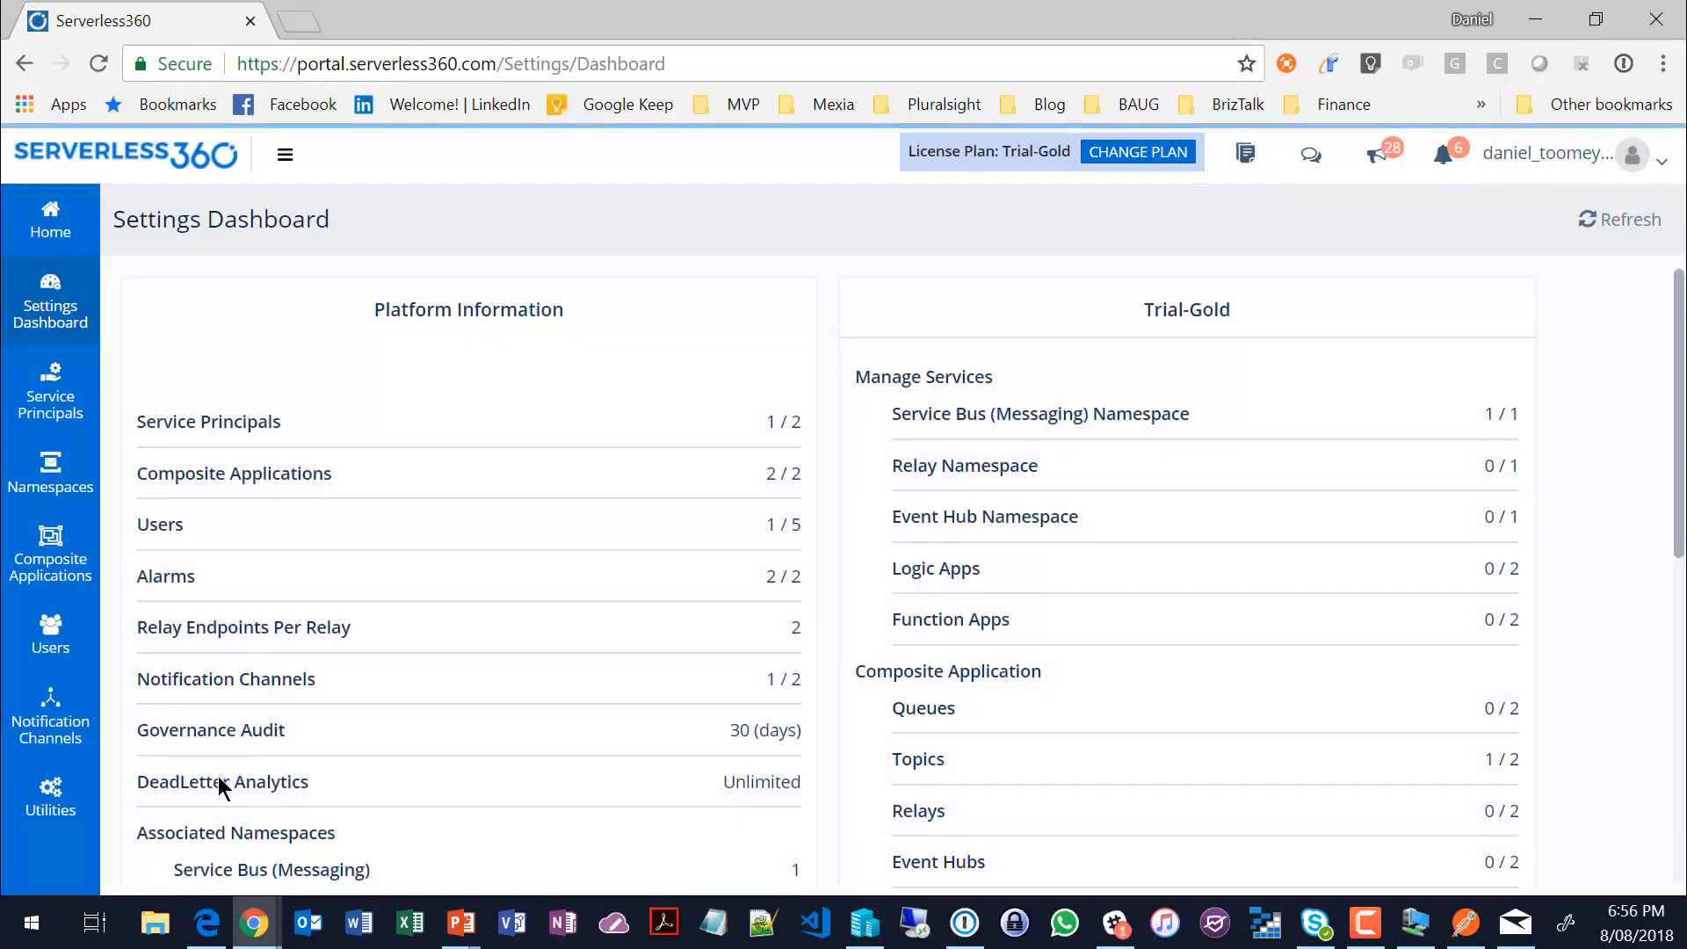
left_click(55, 719)
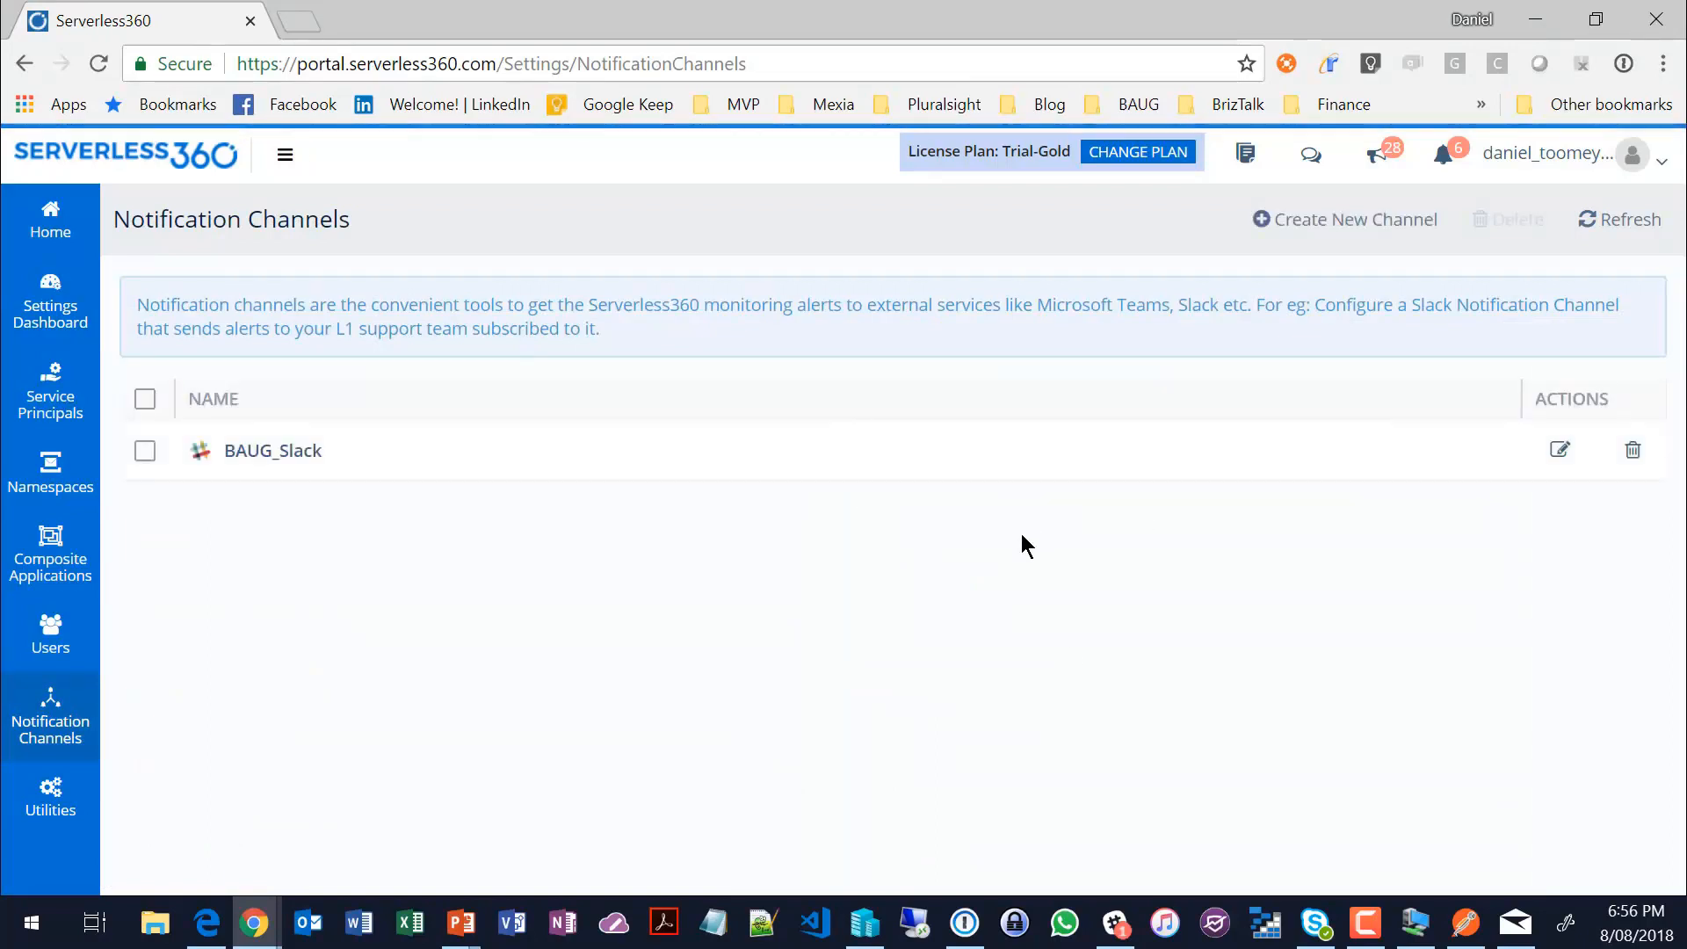
left_click(1304, 222)
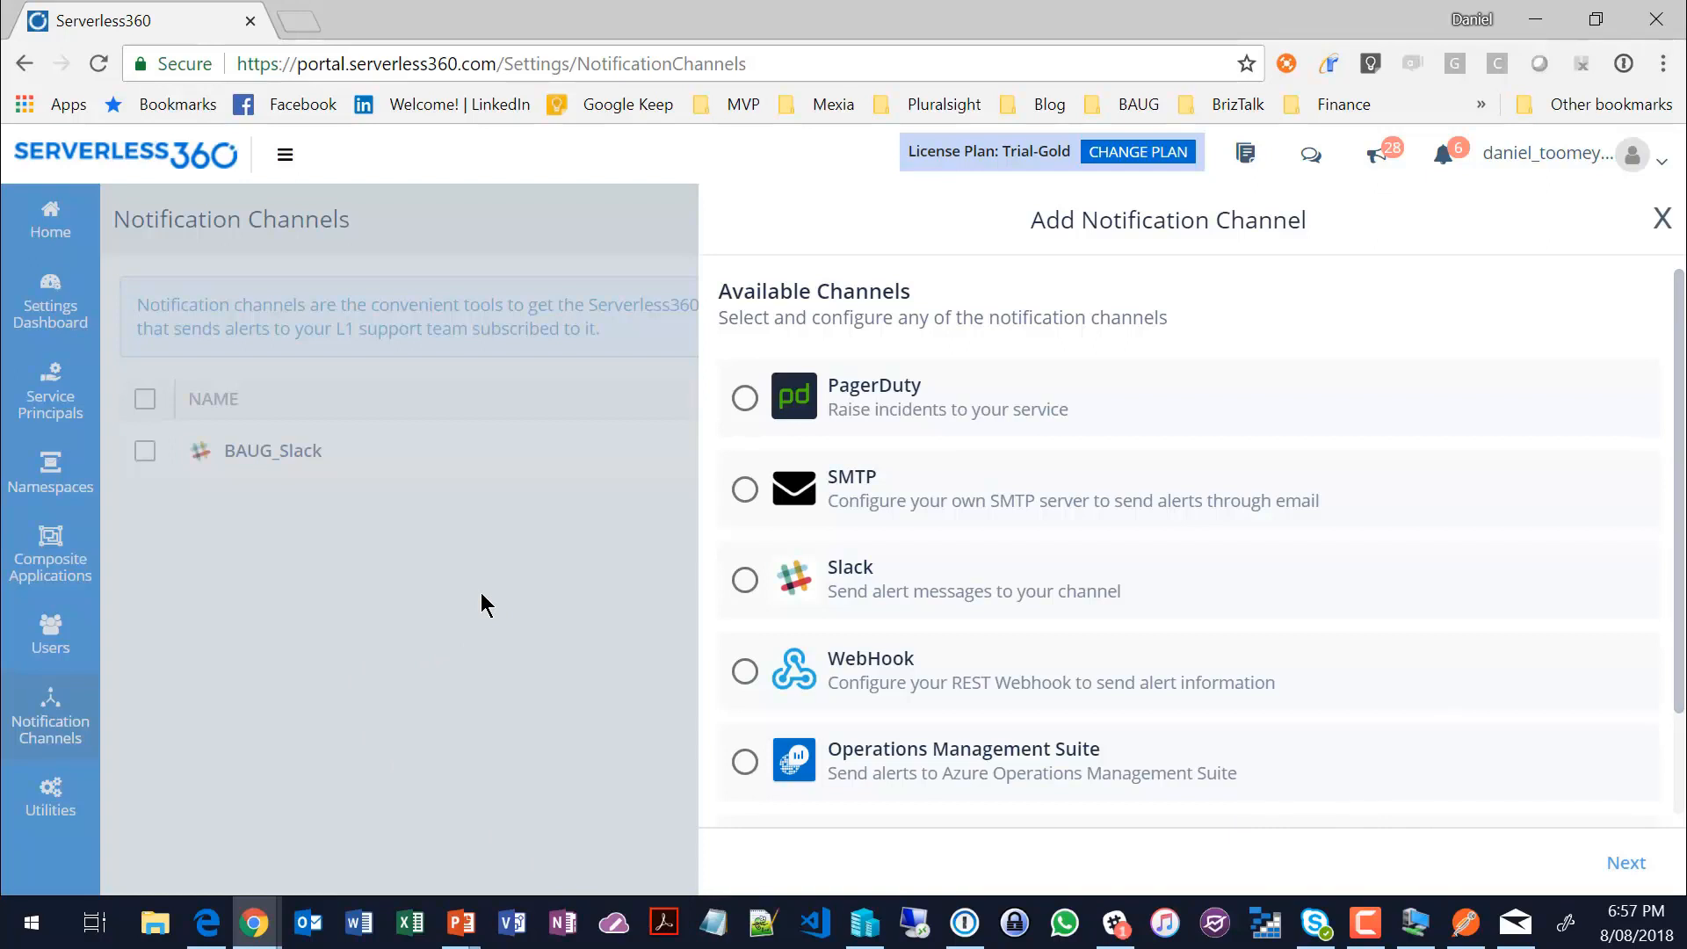
left_click(1661, 217)
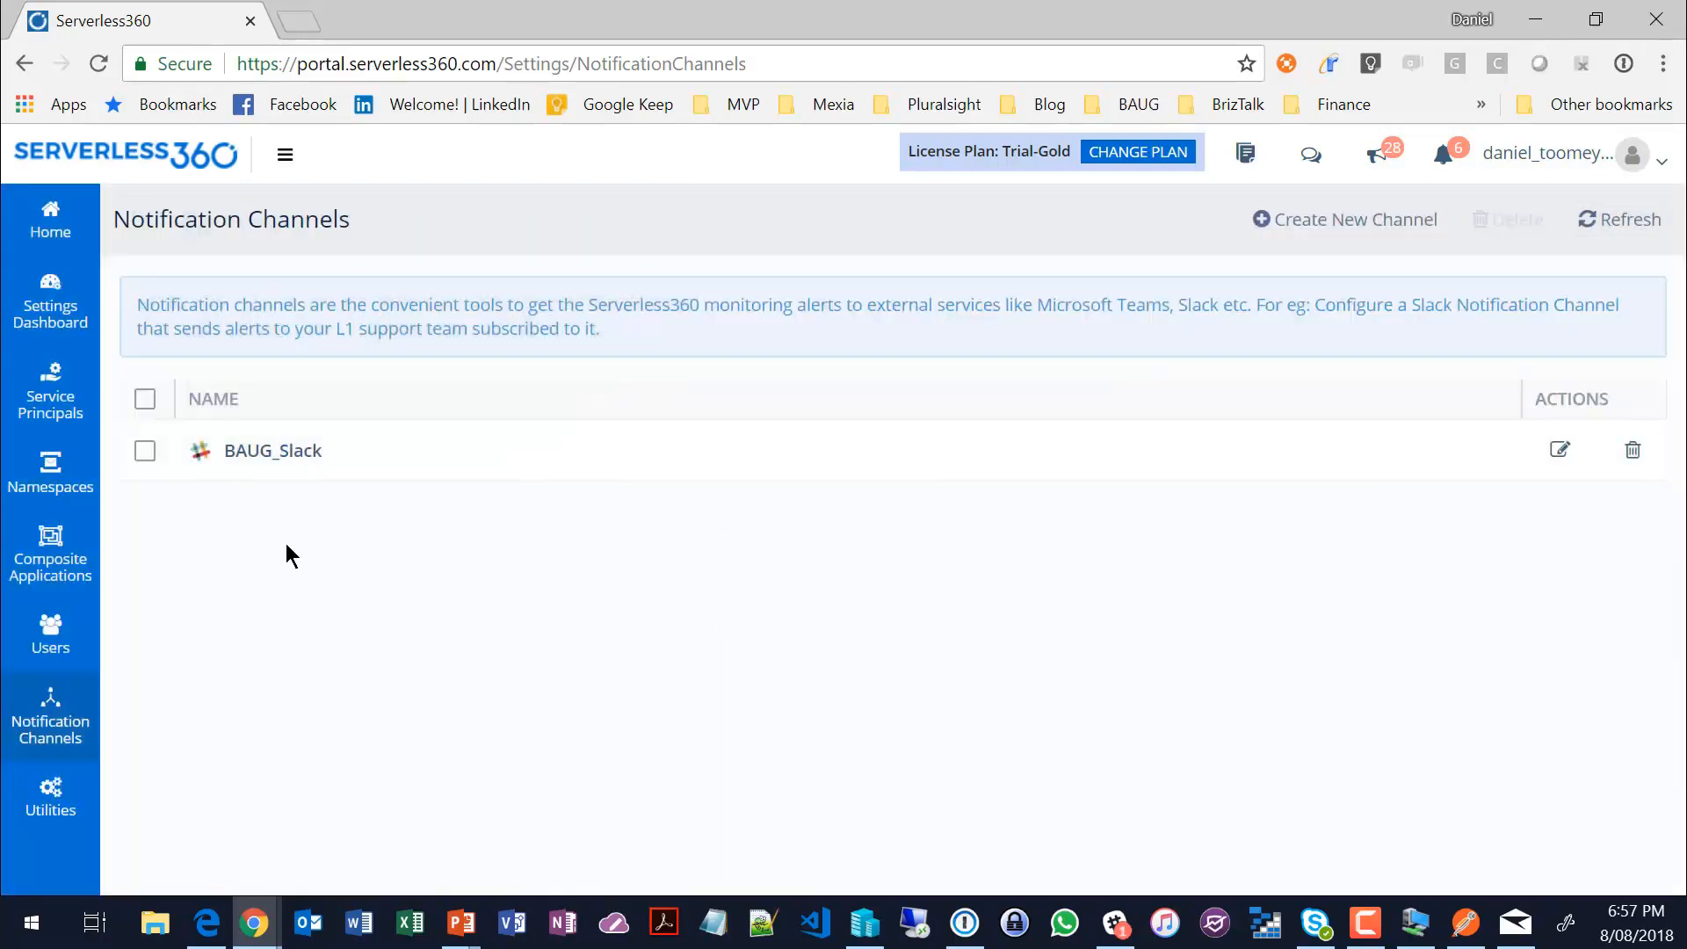
Step: Return to the Order Fulfilment composite application and enable the GIBDemo logic app
left_click(69, 195)
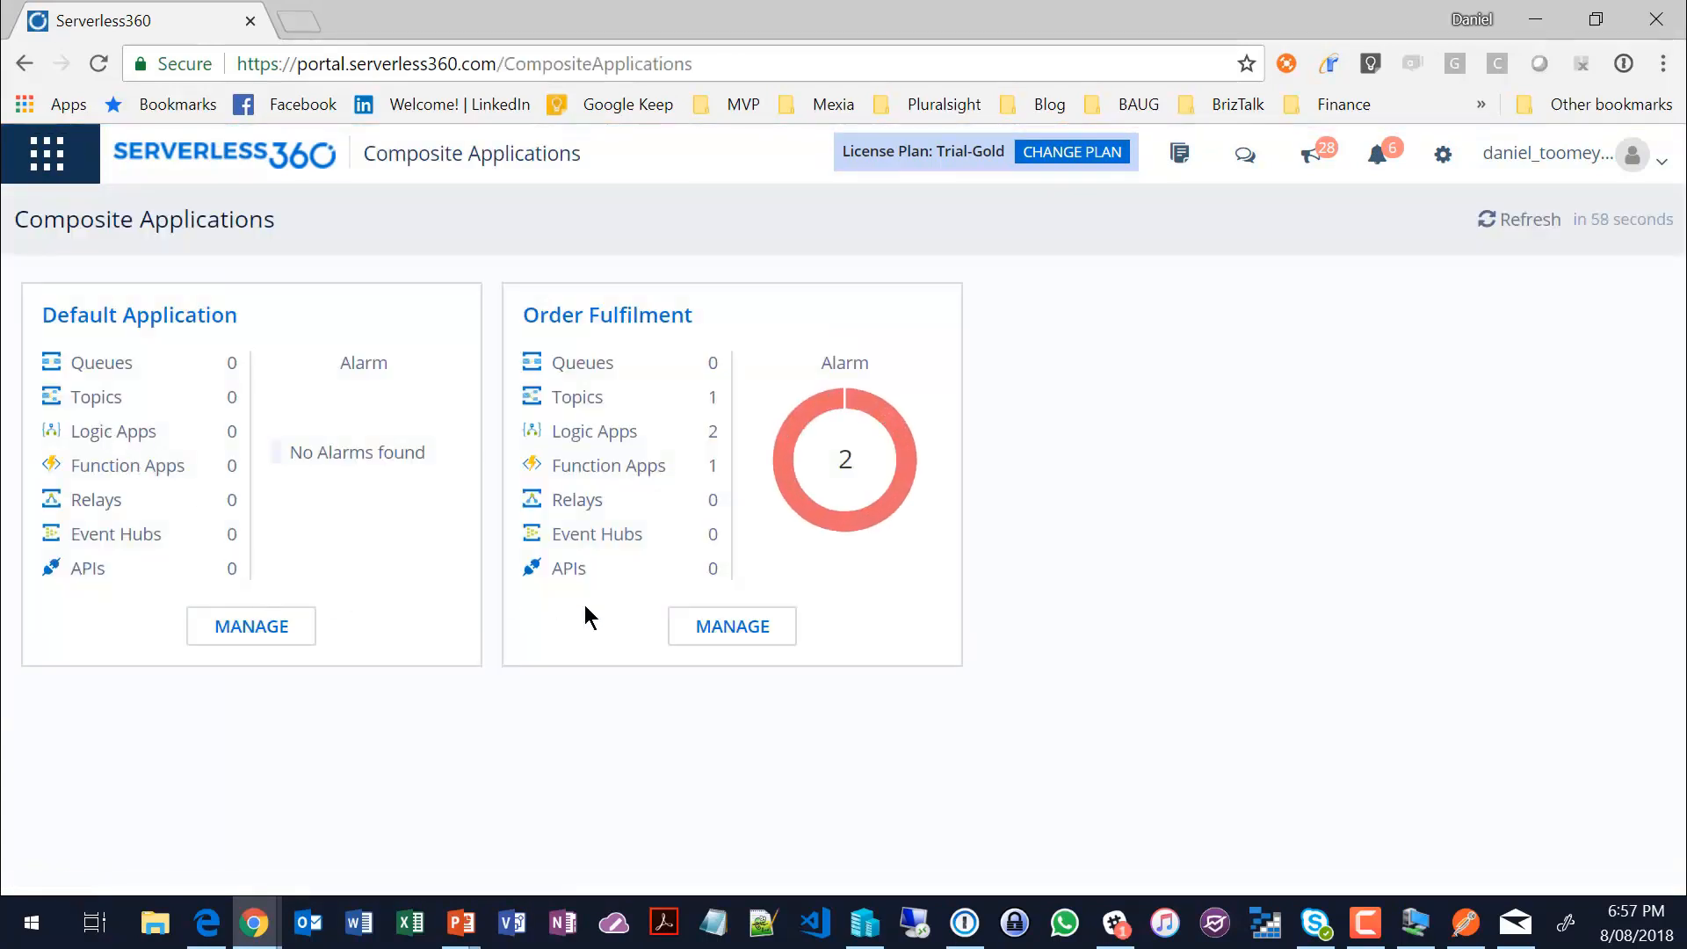
left_click(733, 626)
mouse_move(82, 292)
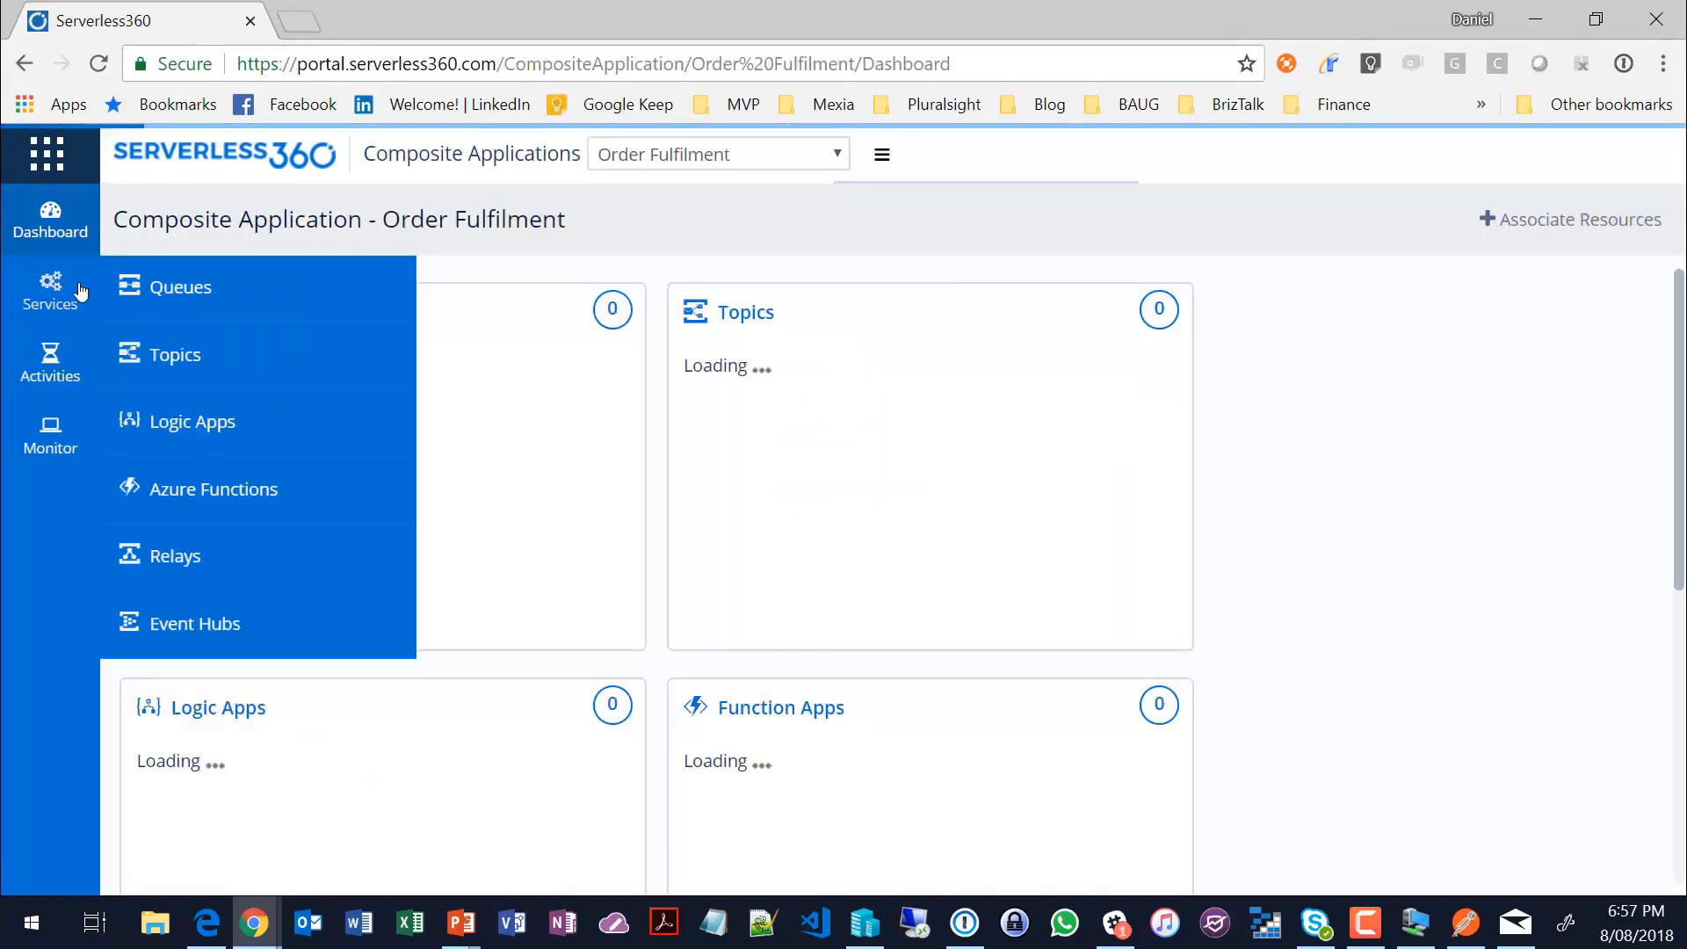
left_click(155, 425)
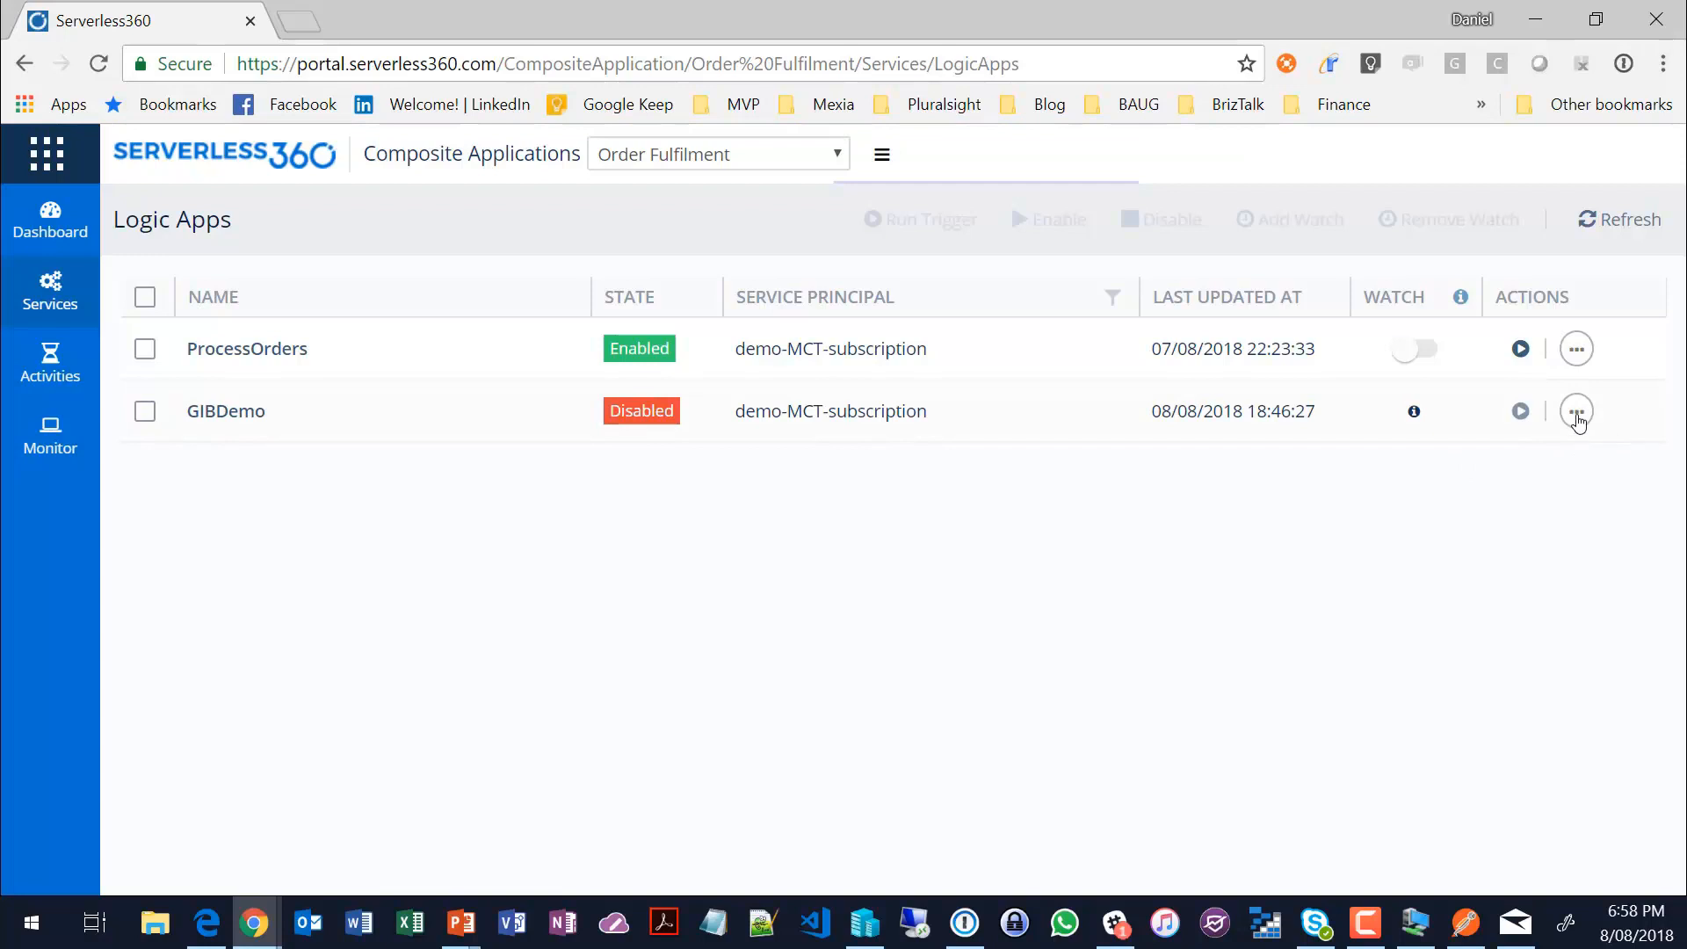
left_click(1576, 413)
left_click(1487, 436)
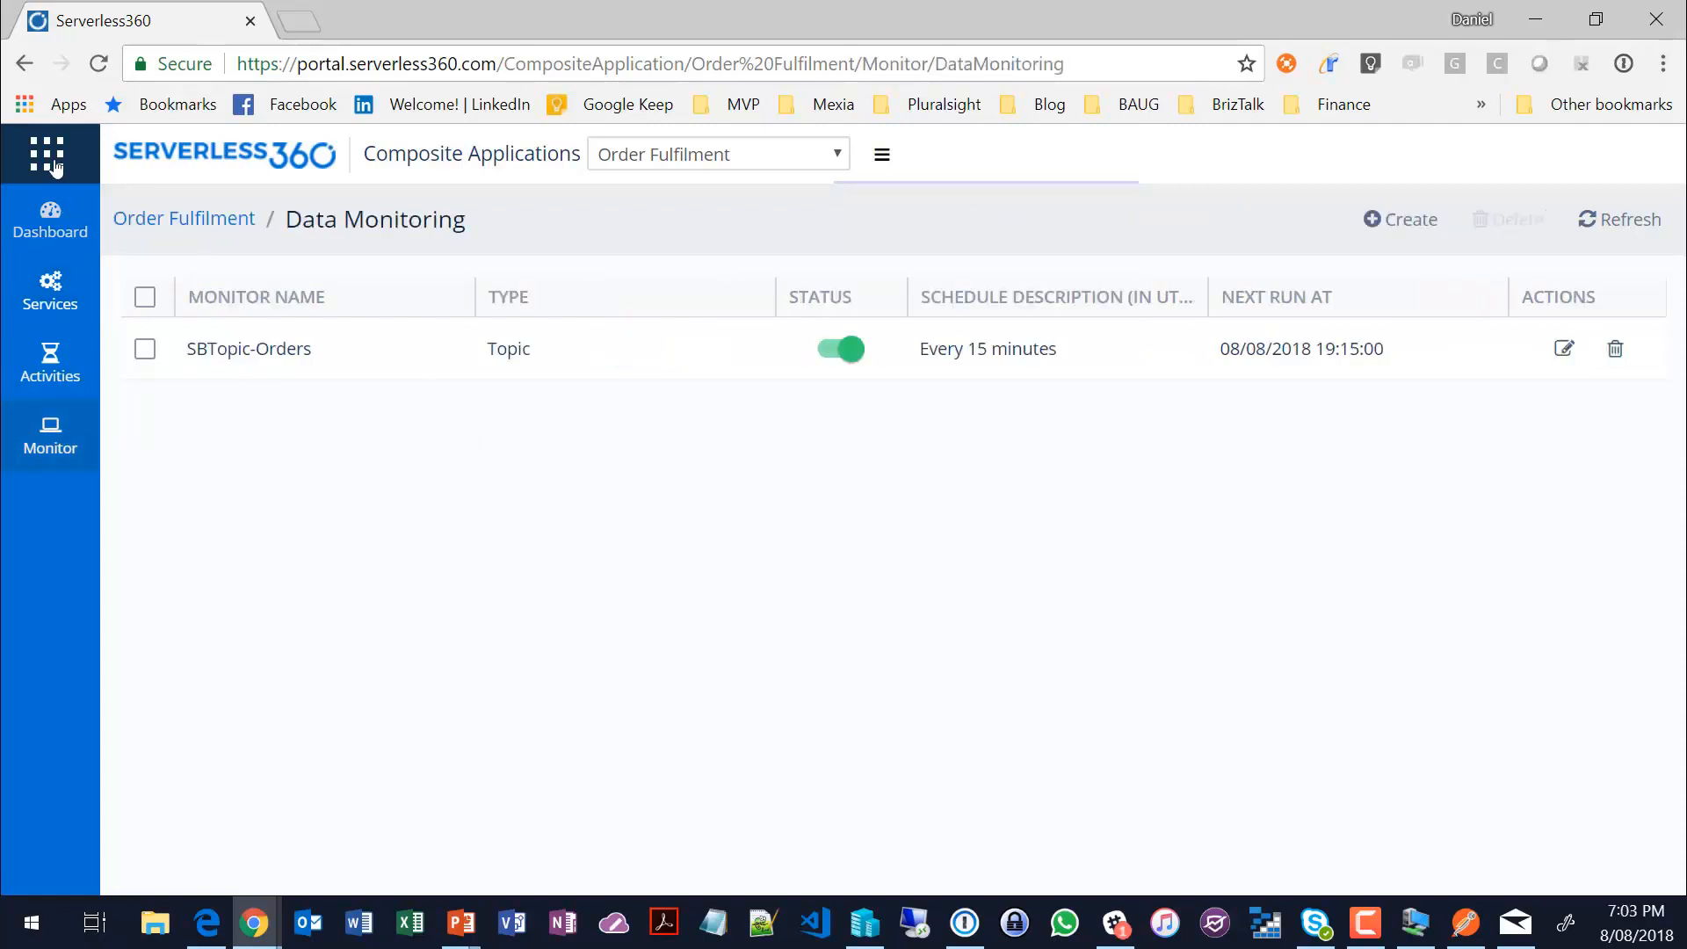
Step: Go to the Users settings from Composite Applications and open the form for adding a new user
left_click(47, 154)
left_click(46, 276)
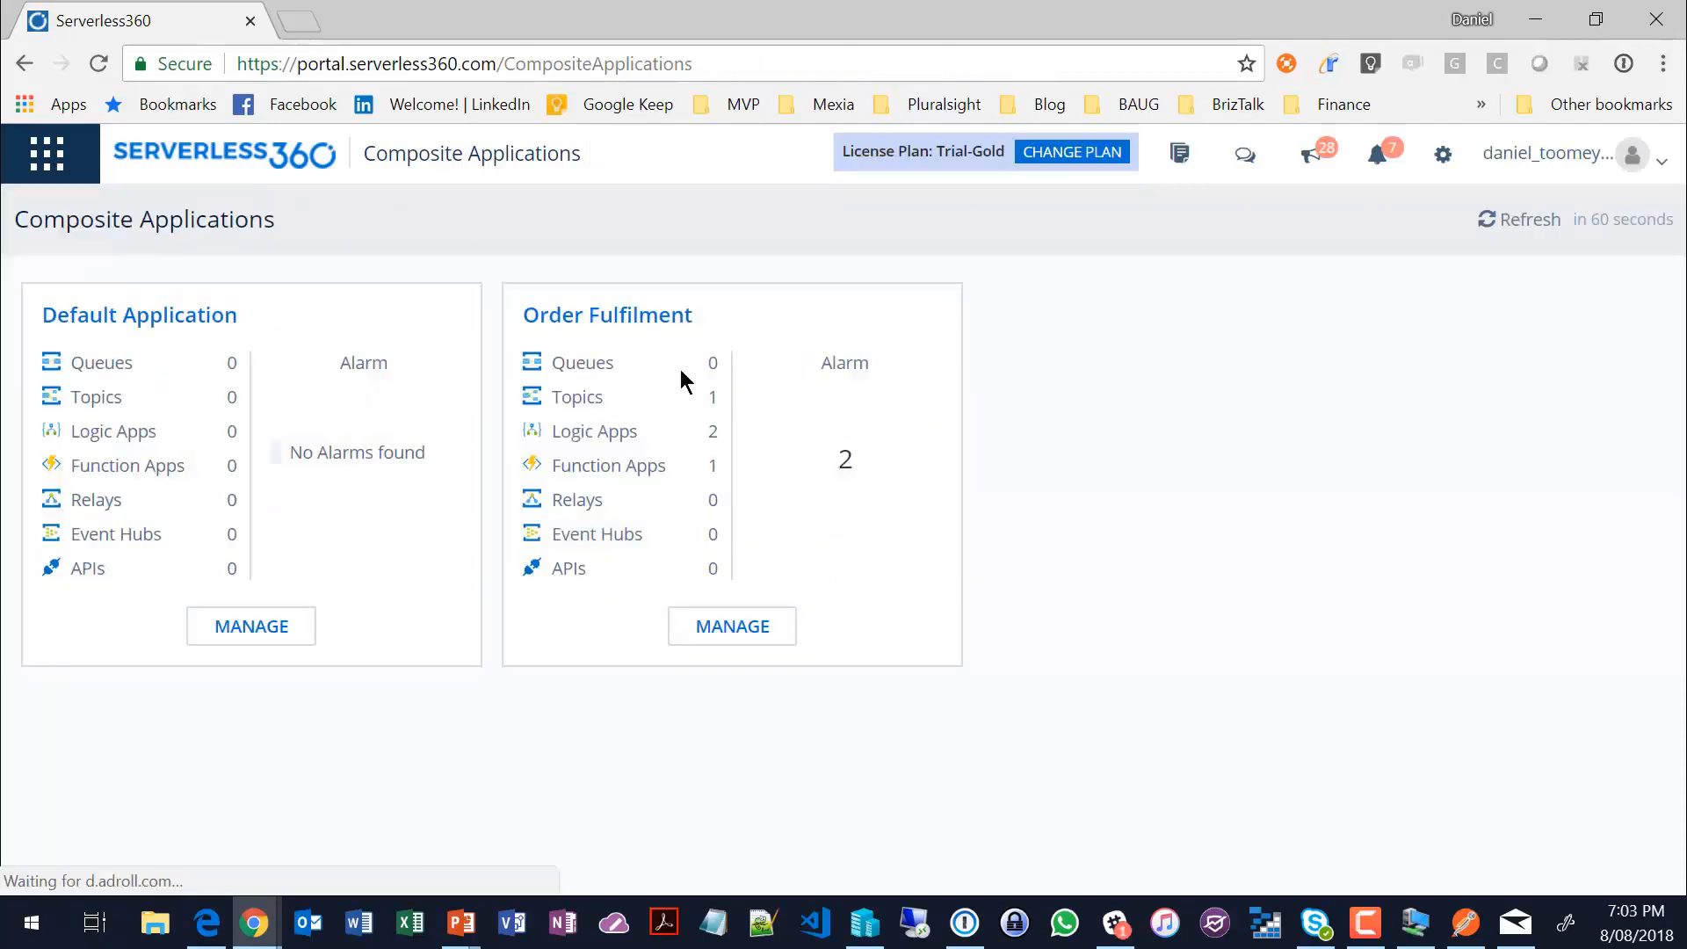
left_click(1443, 154)
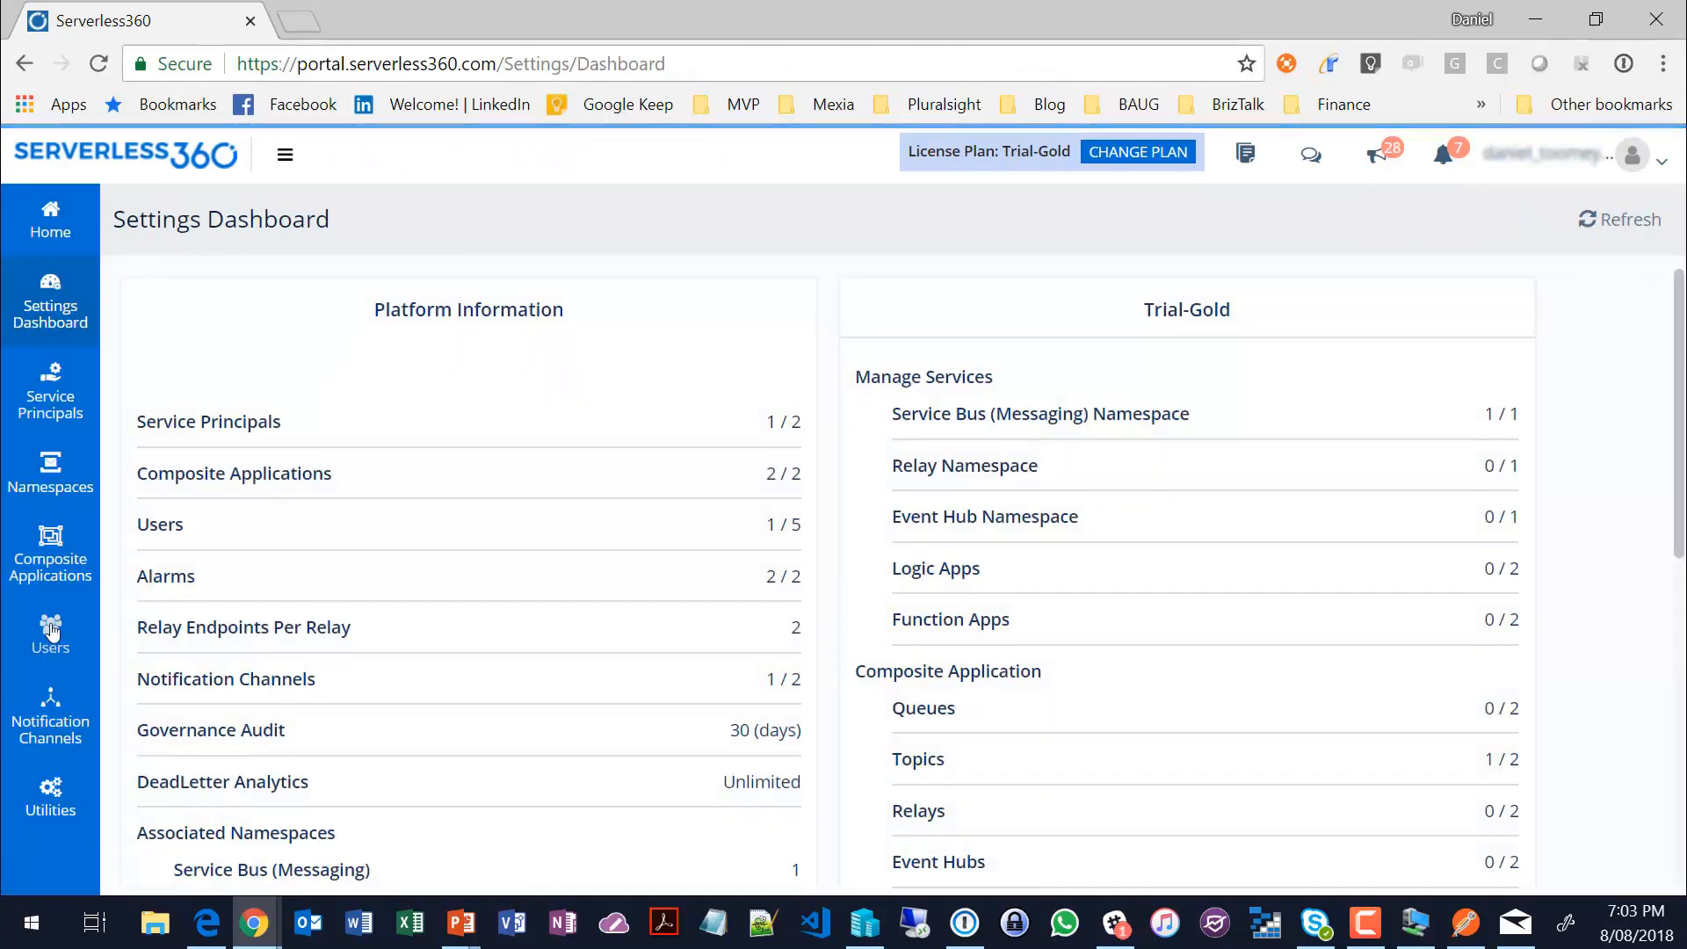
left_click(50, 628)
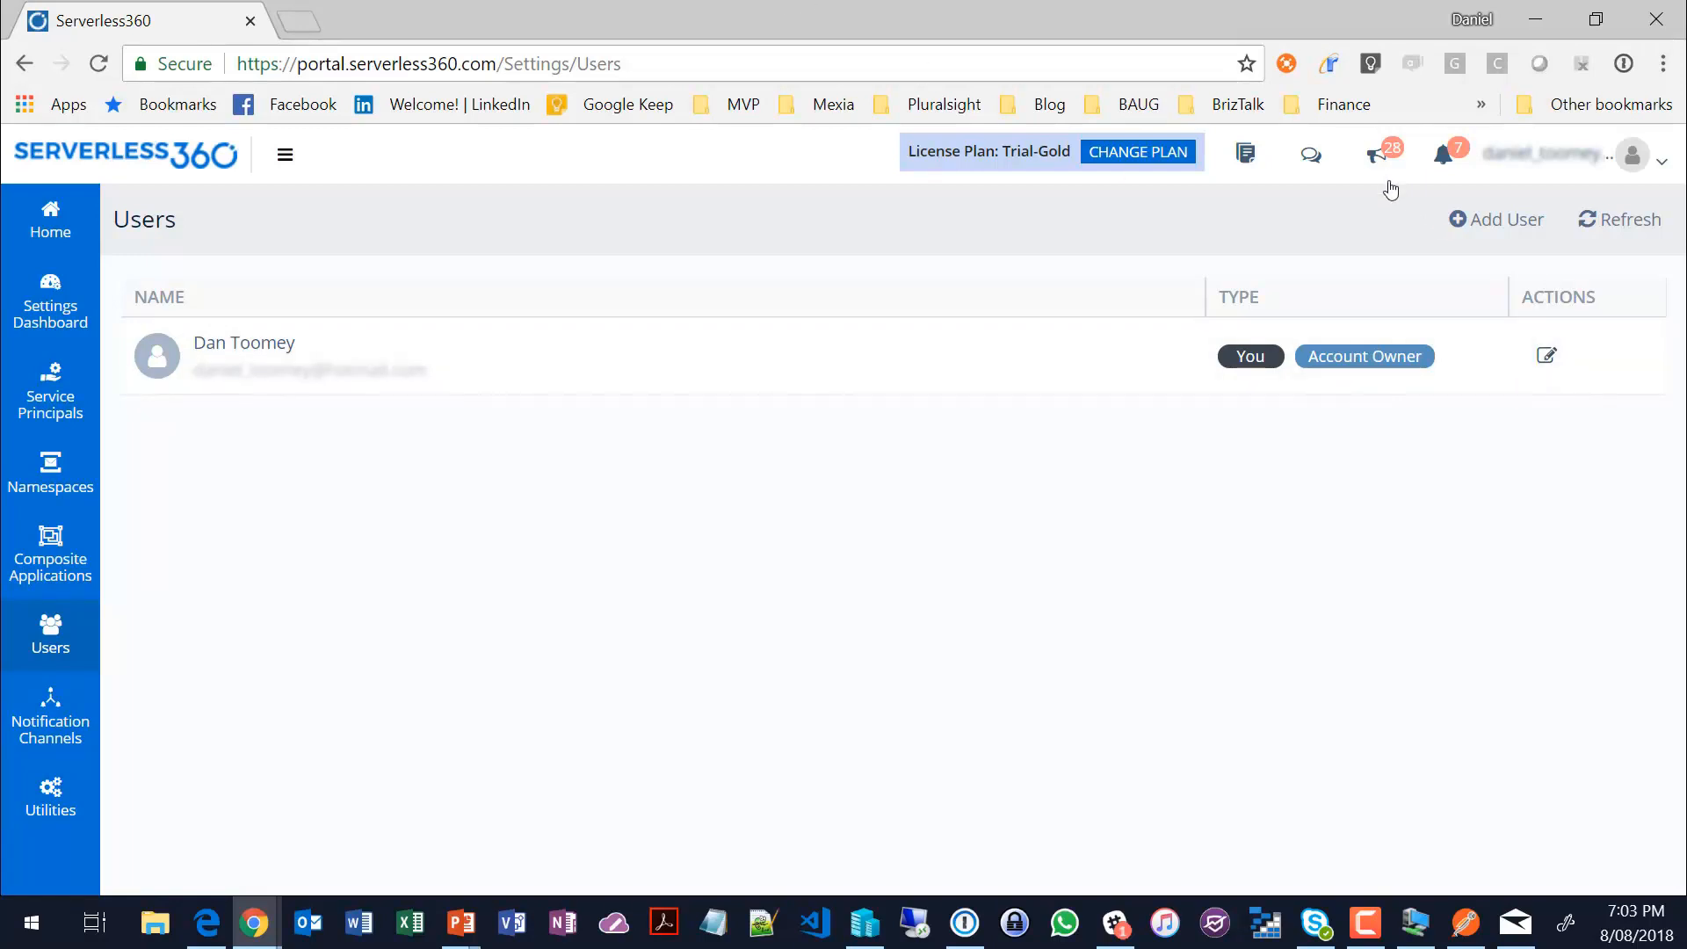
left_click(1501, 220)
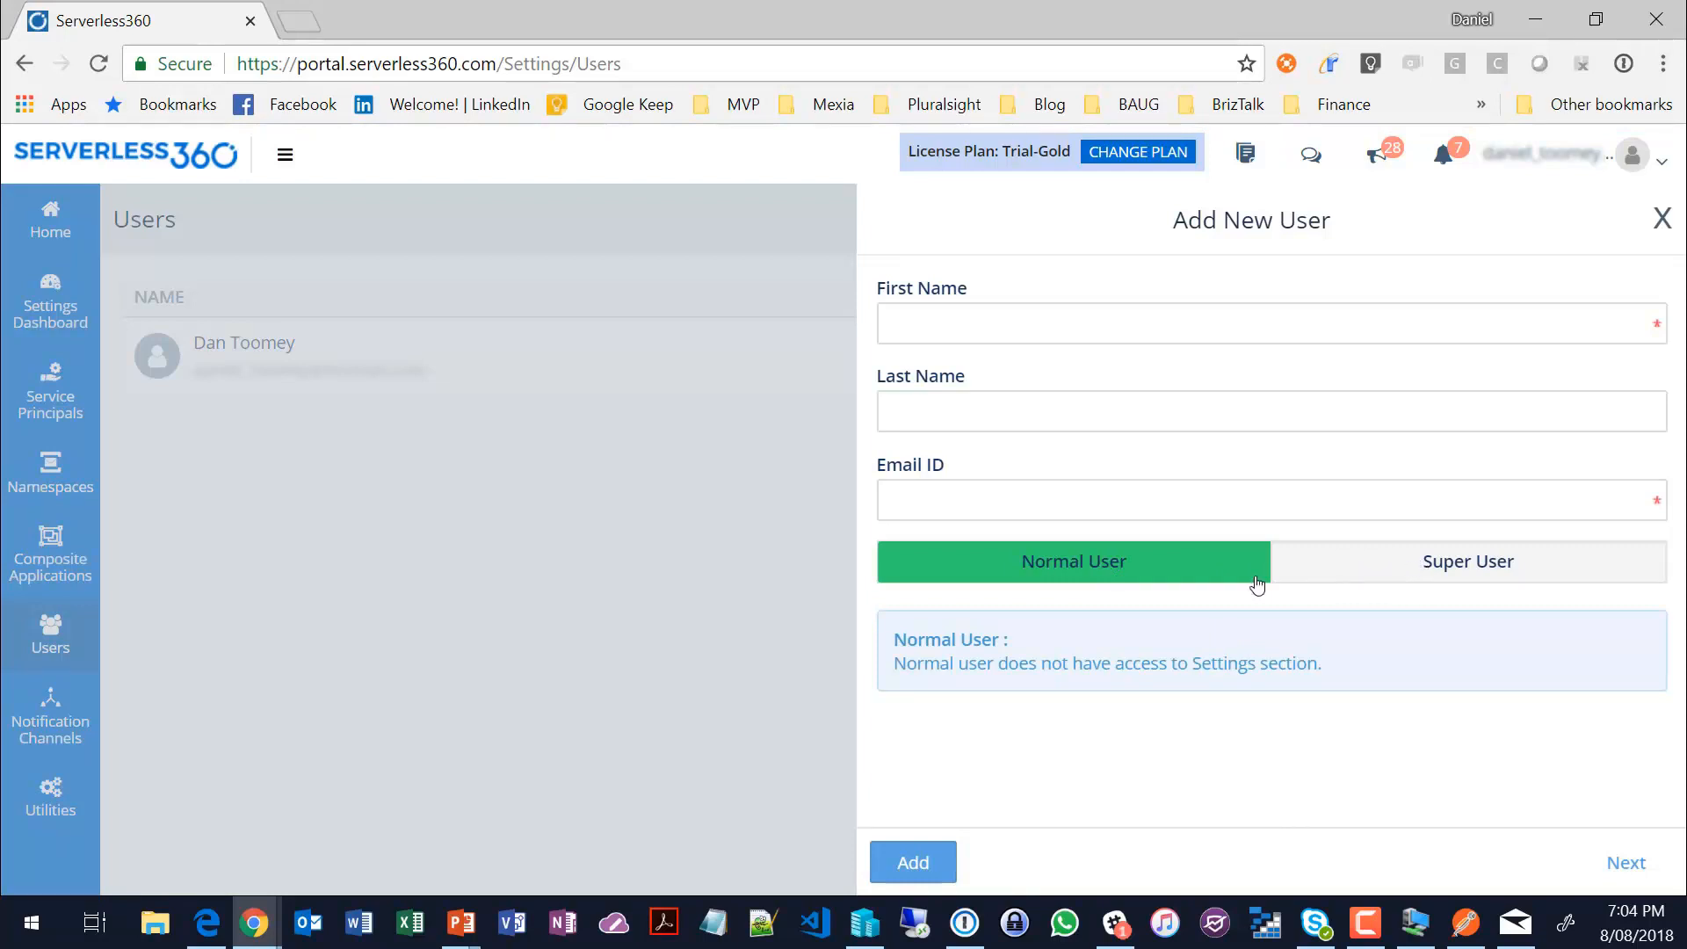
Step: Enter Guest as the new user's first name and fill in the user's e-mail address
left_click(946, 326)
key("Escape")
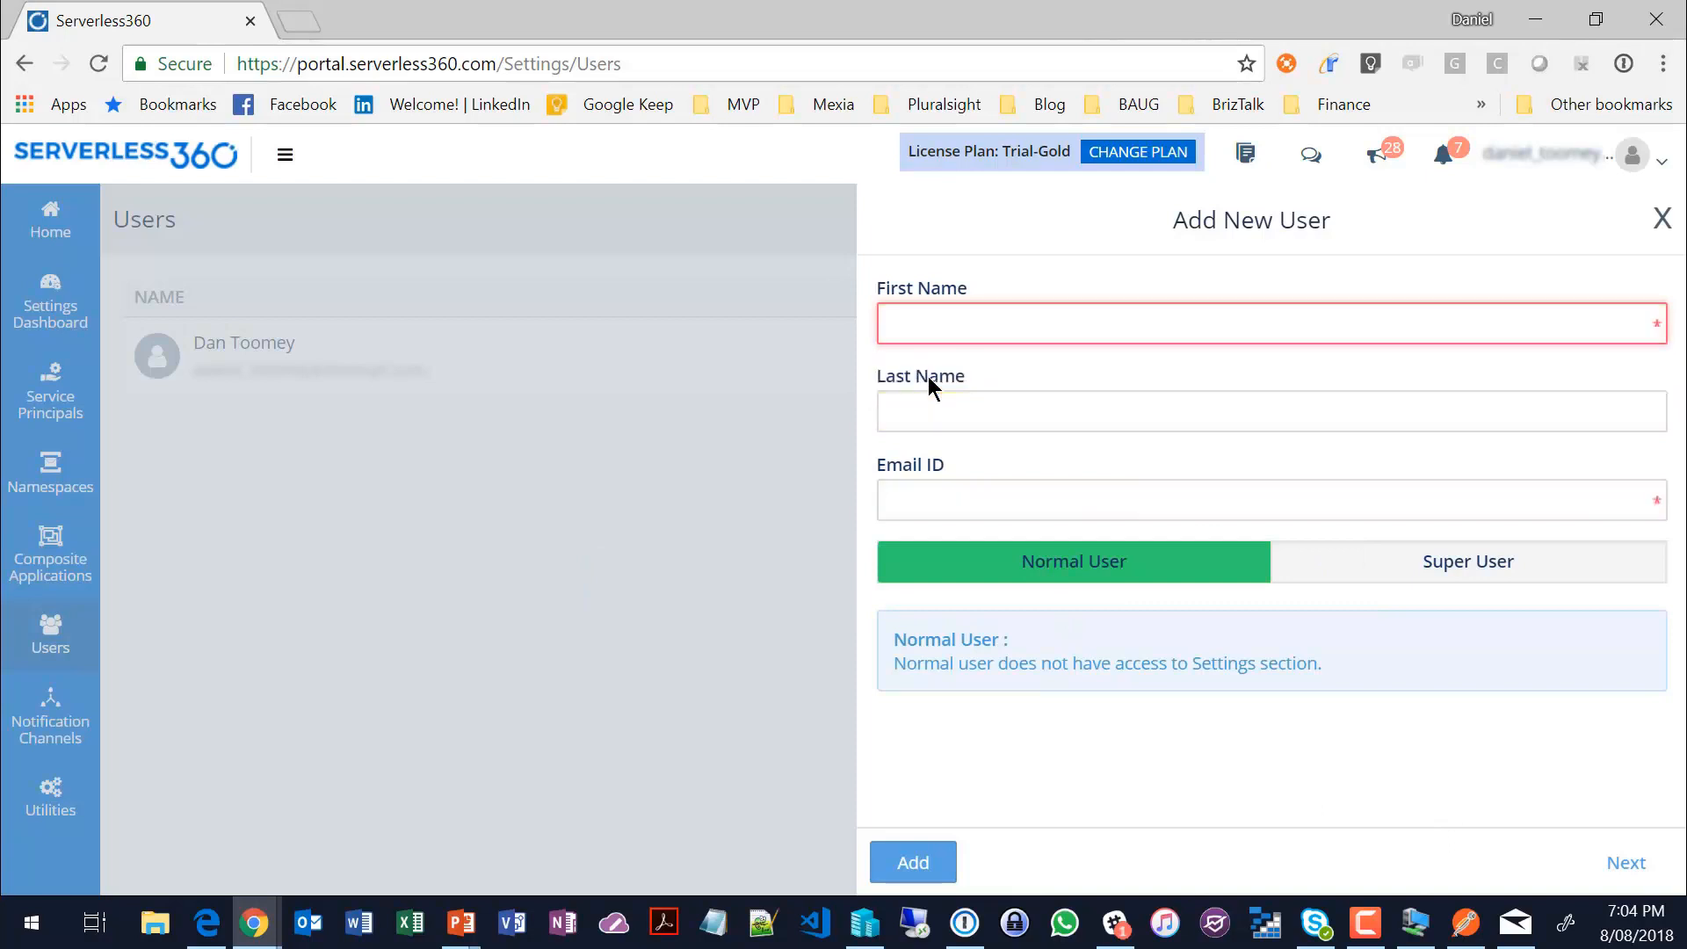
type("D")
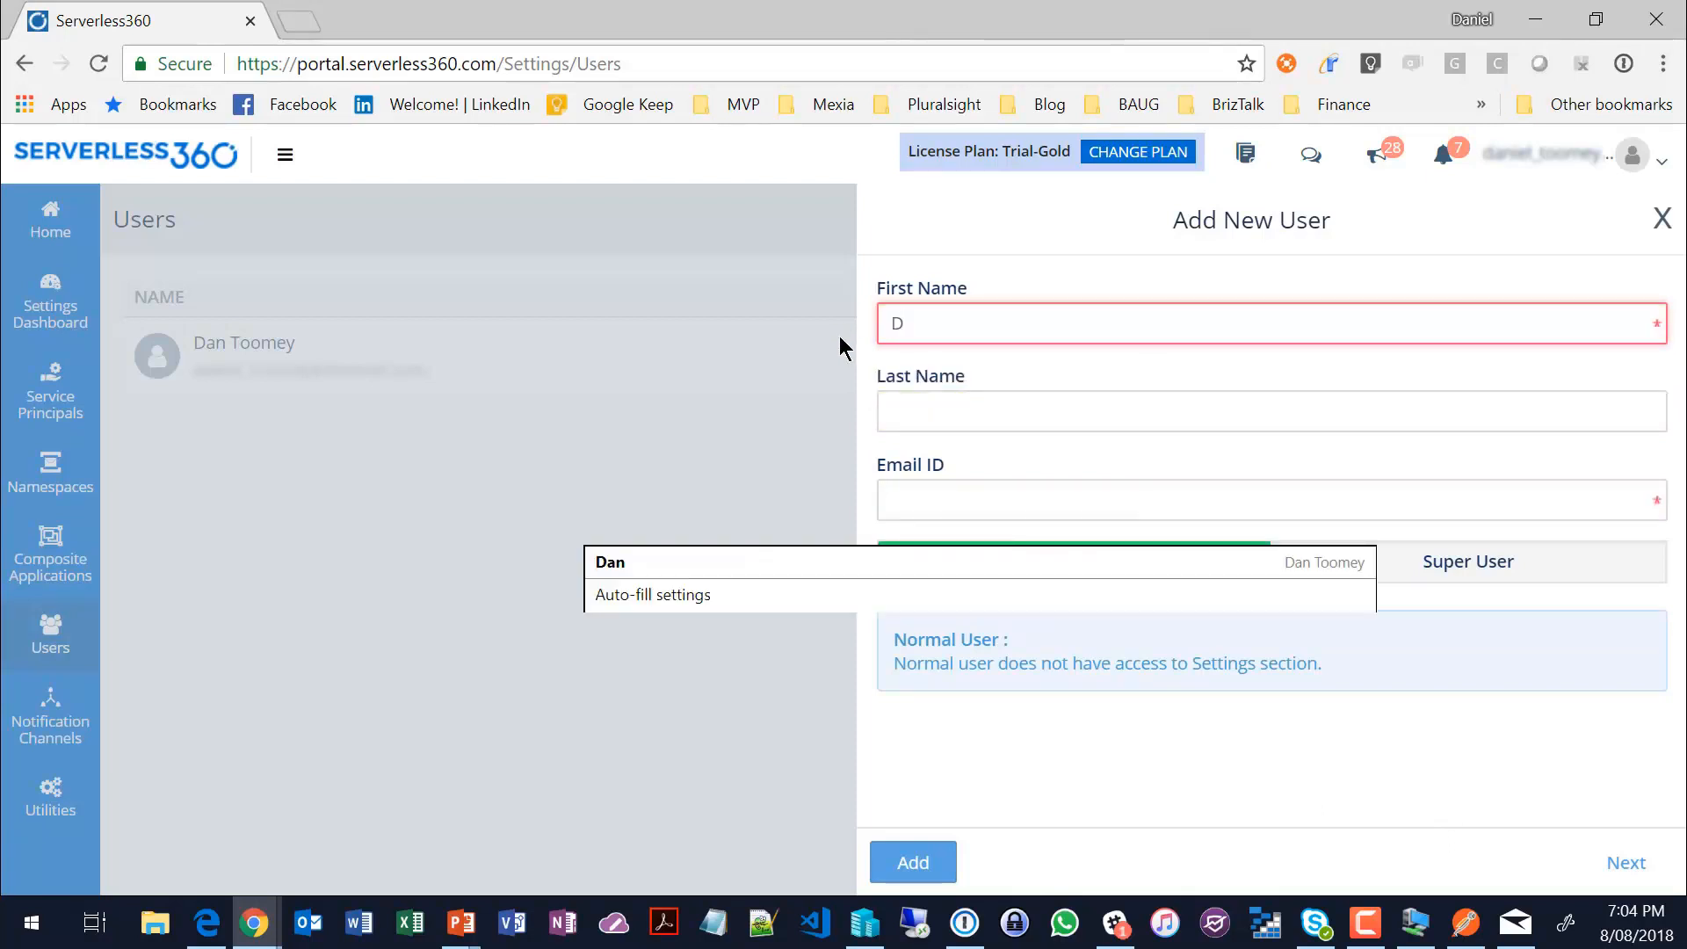
key("BackSpace")
type("Guest")
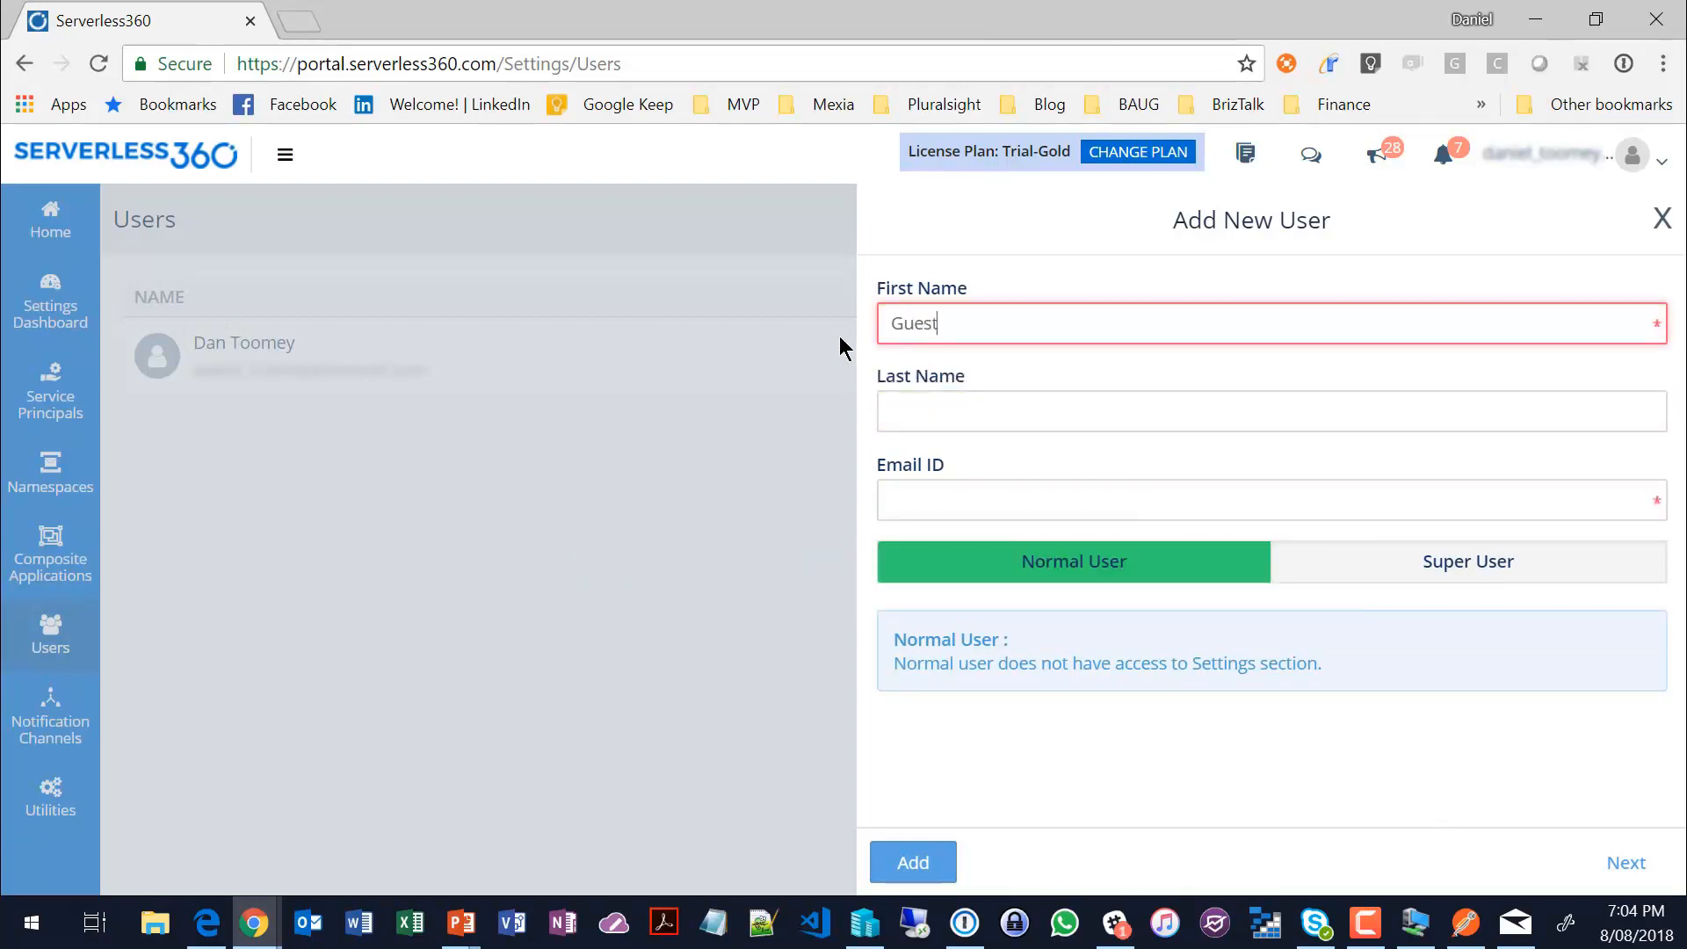
left_click(1063, 493)
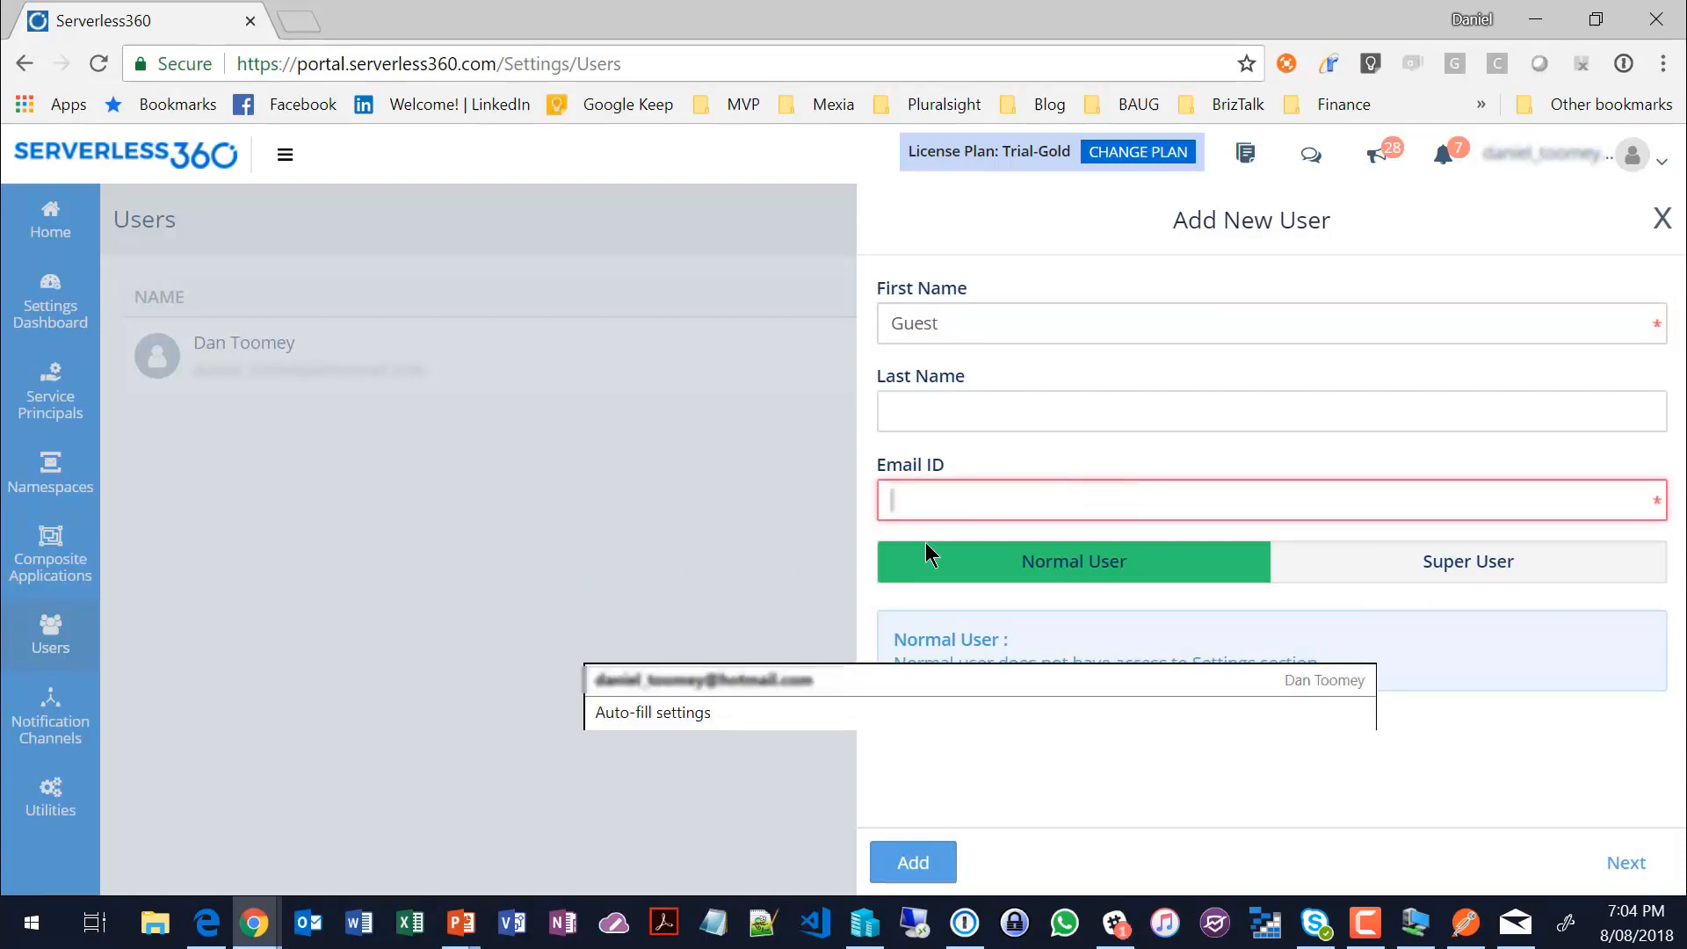
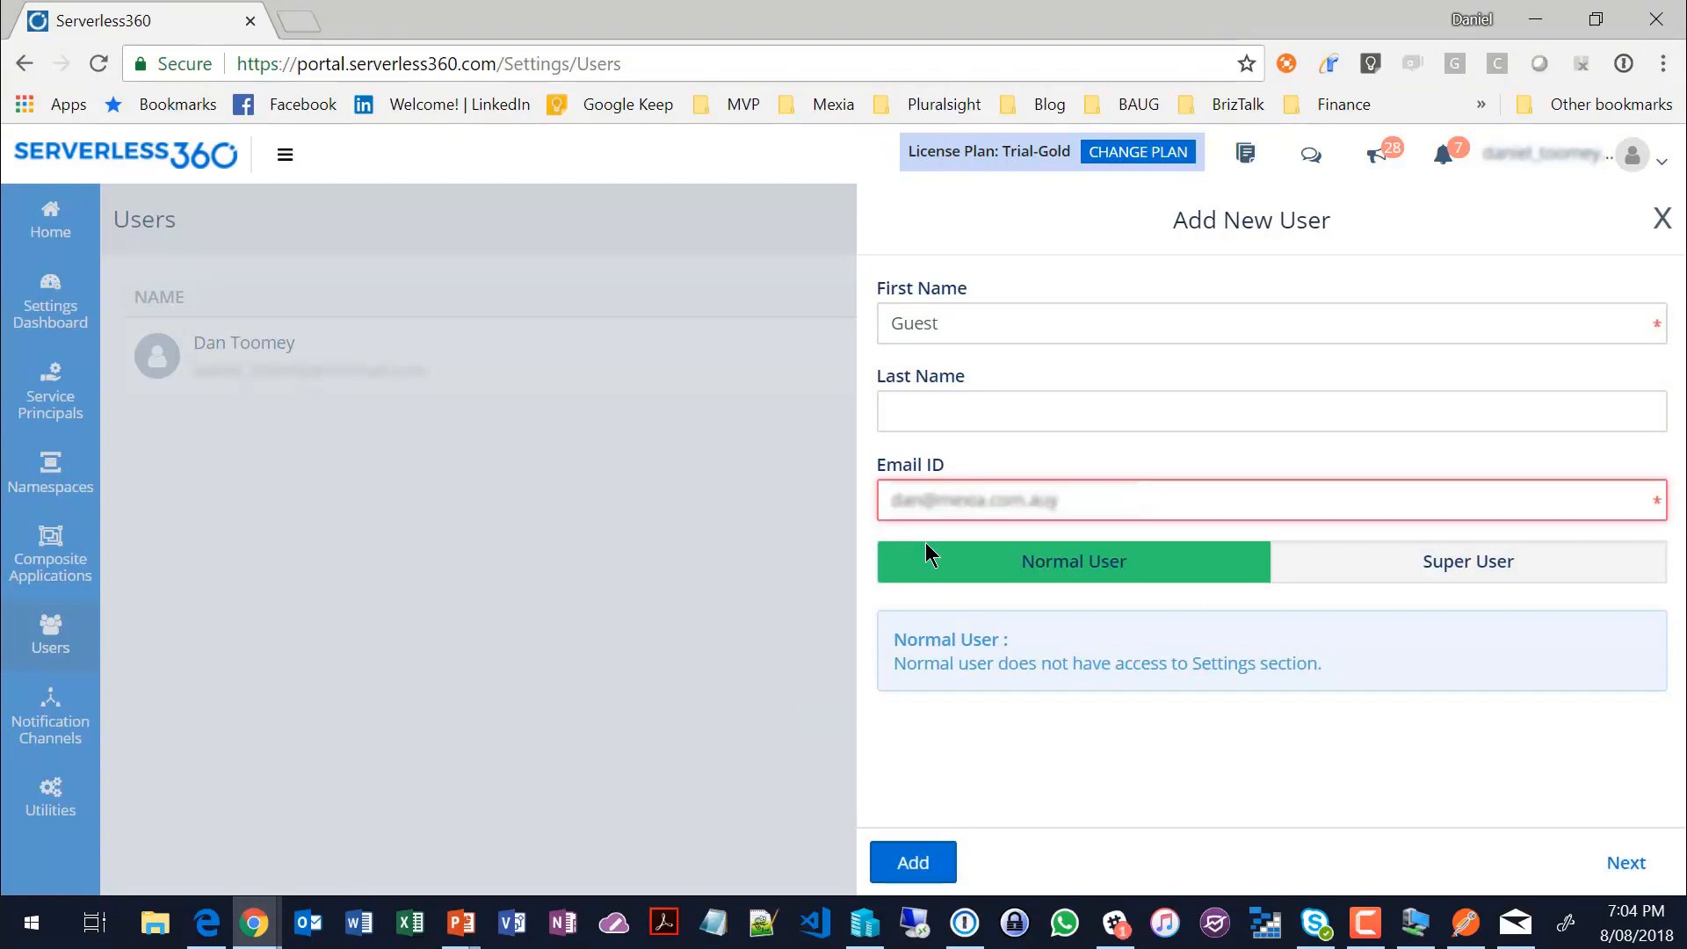
Step: Continue to the new user's access configuration and examine the permissions for composite applications, Service Bus, Relay, Event Hub, Logic App and Function App
left_click(1625, 863)
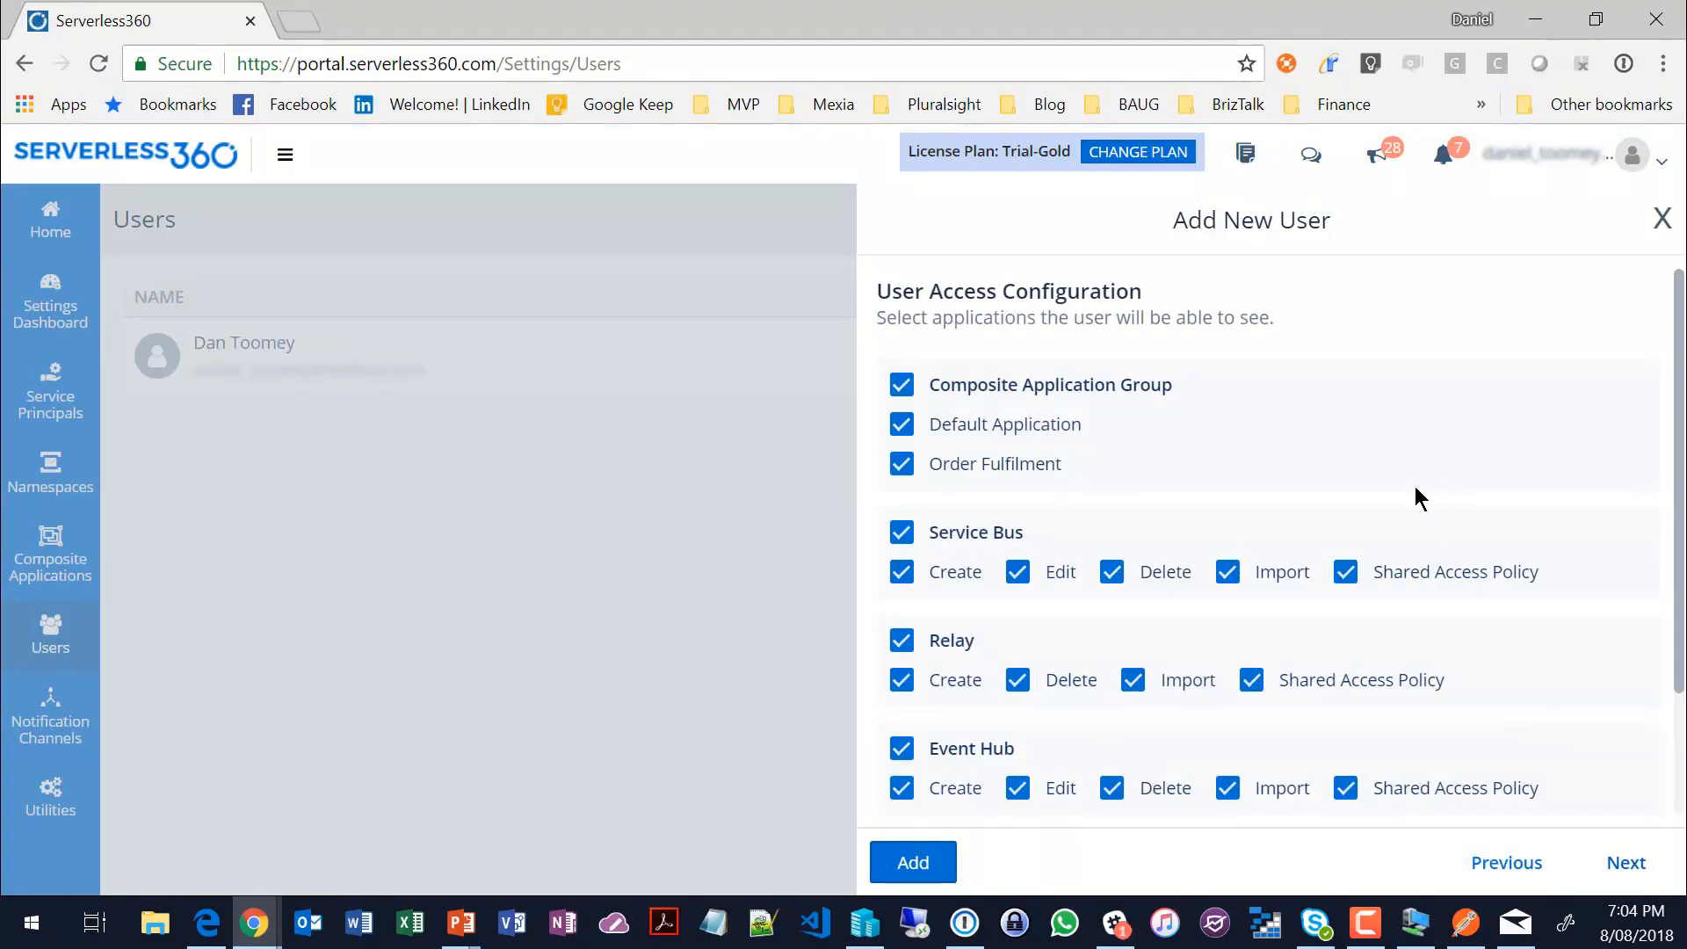
scroll(1453, 420, "down", 1)
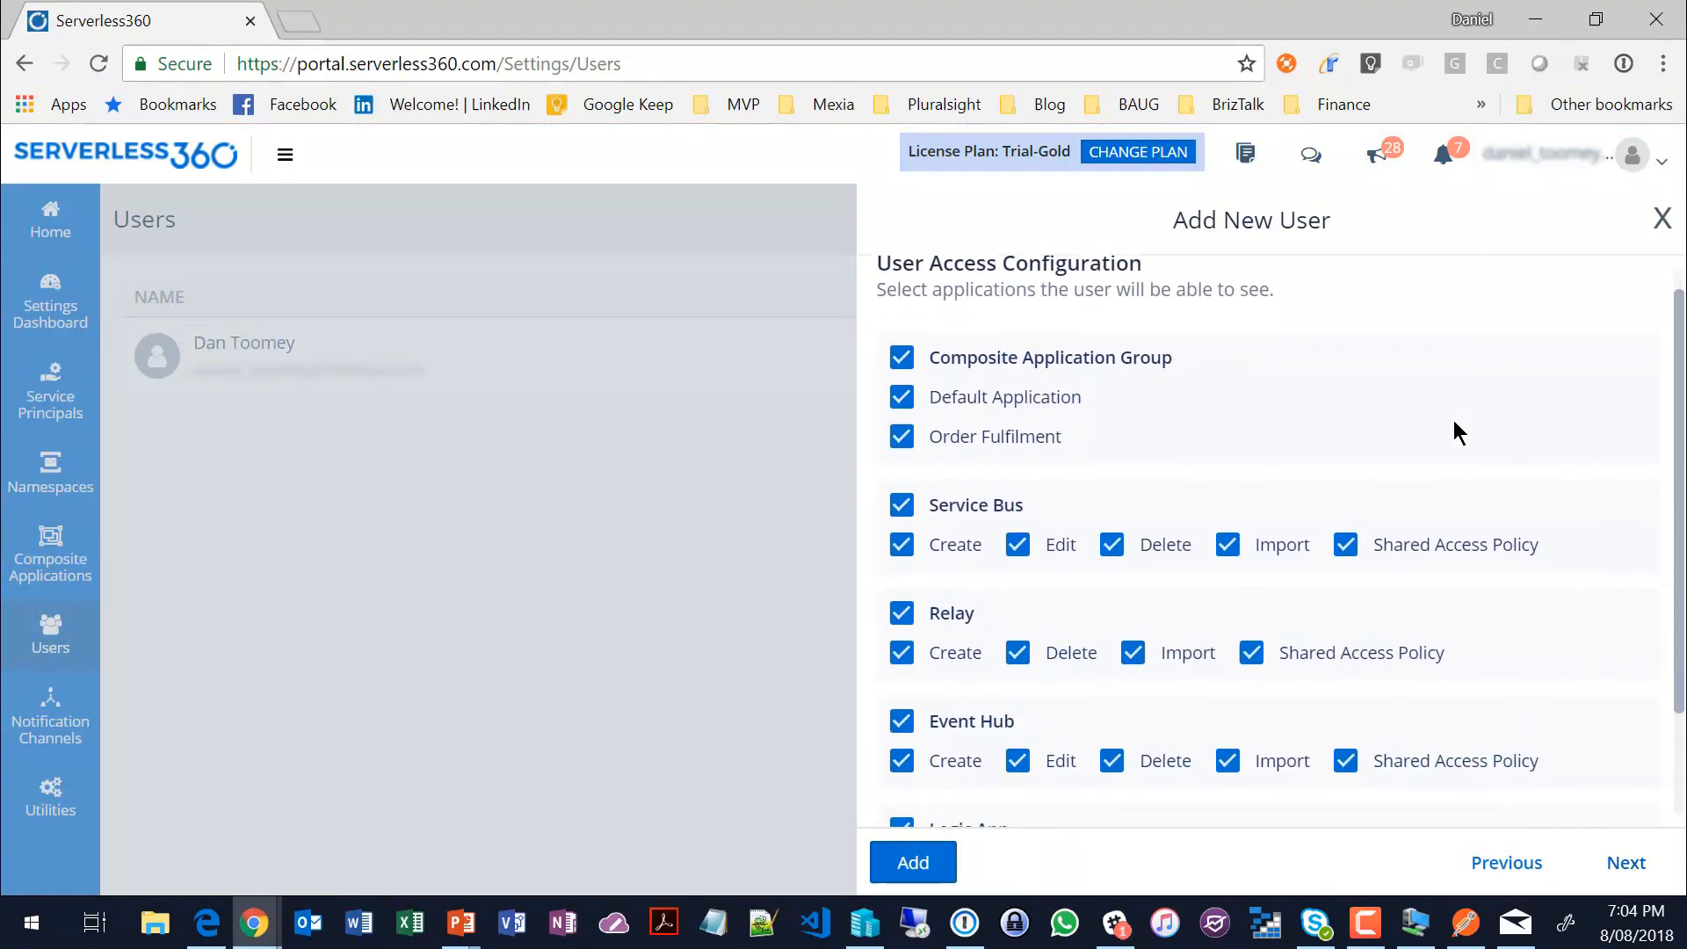
scroll(1453, 420, "down", 1)
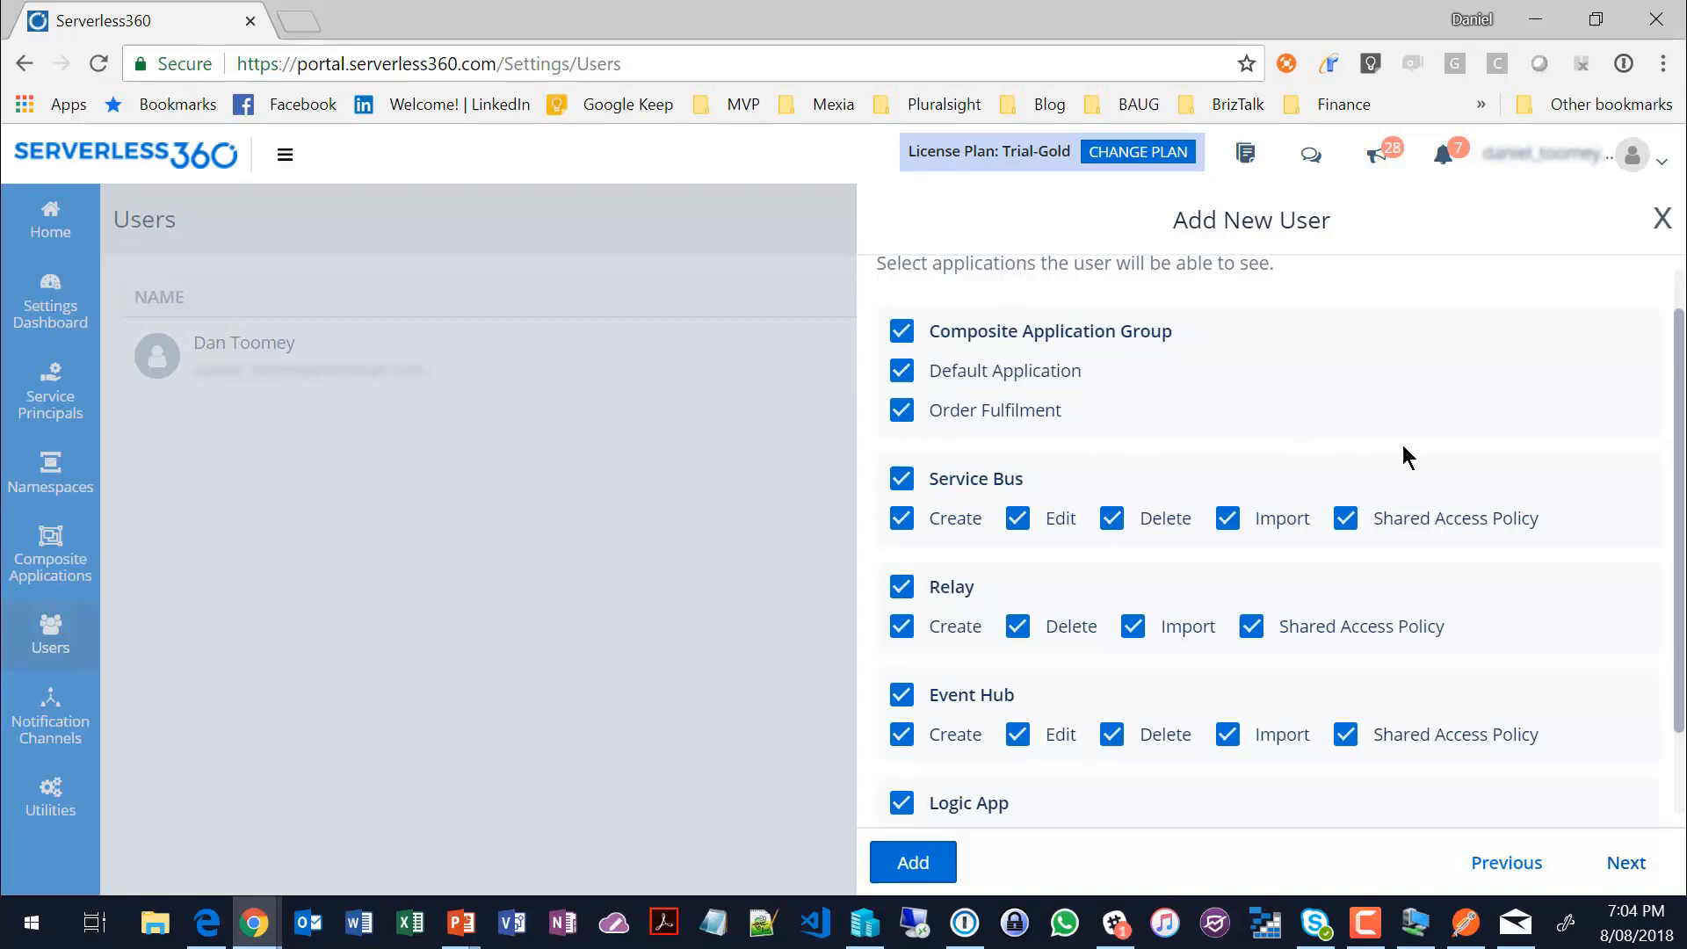
scroll(1402, 446, "down", 1)
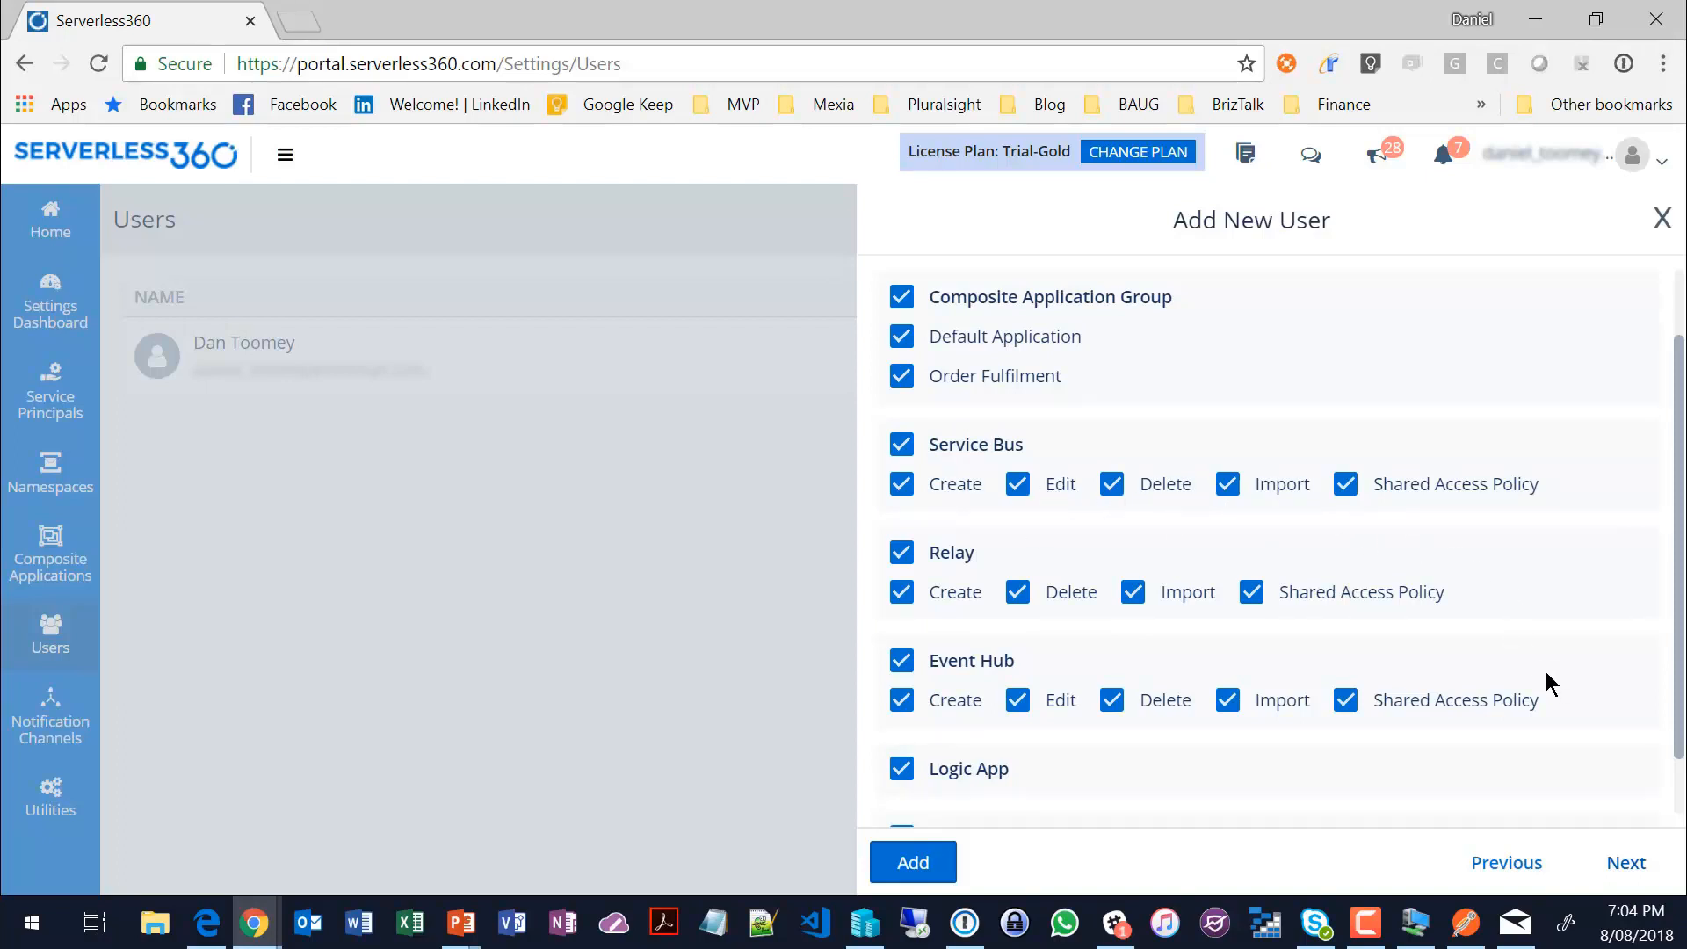
scroll(1546, 673, "down", 1)
scroll(1546, 671, "down", 1)
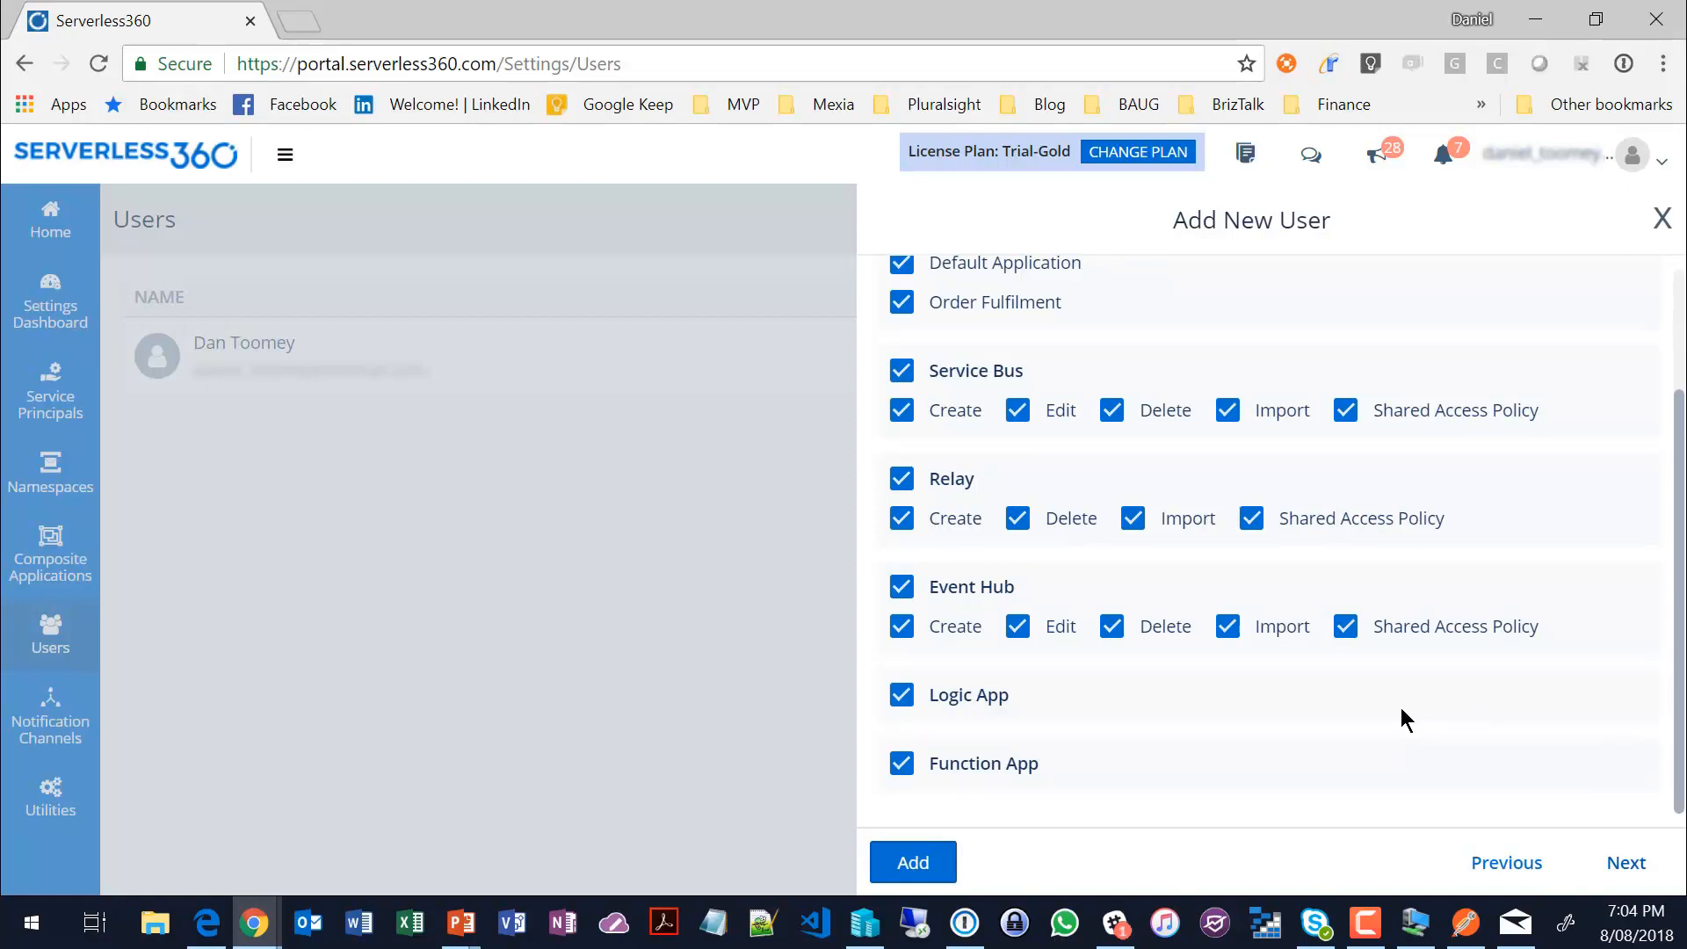
Step: Examine the operations, monitoring and analytics features that can be granted to the new user, and close the form without adding the user
left_click(1623, 862)
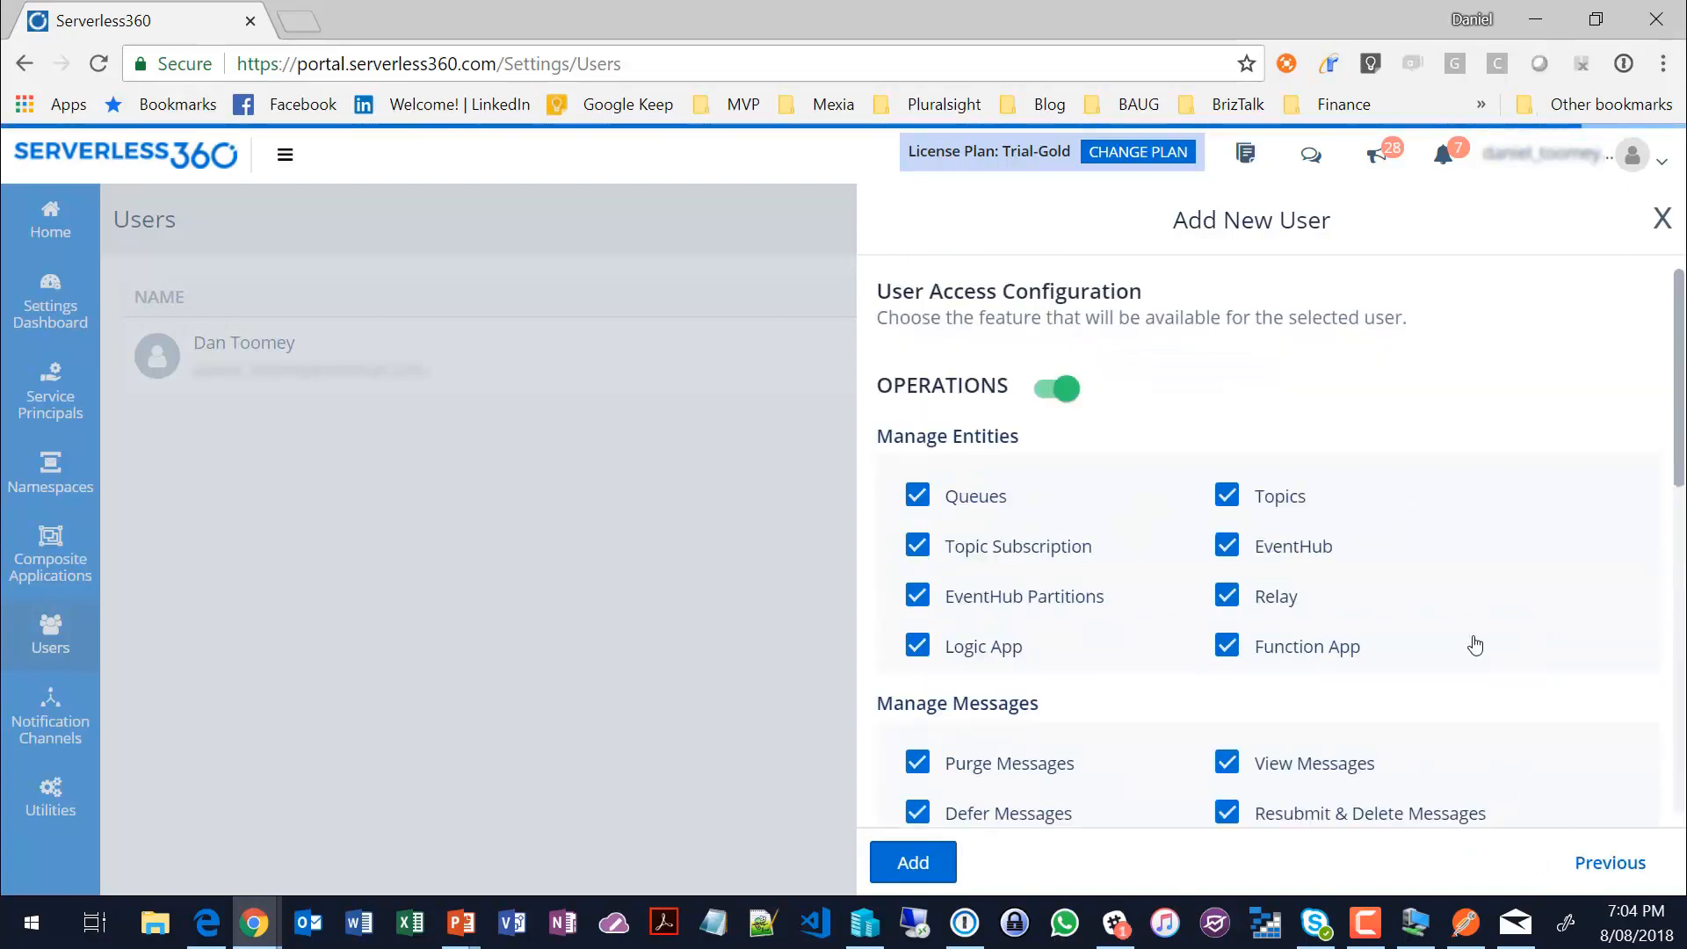
scroll(1474, 647, "down", 2)
scroll(1475, 647, "down", 2)
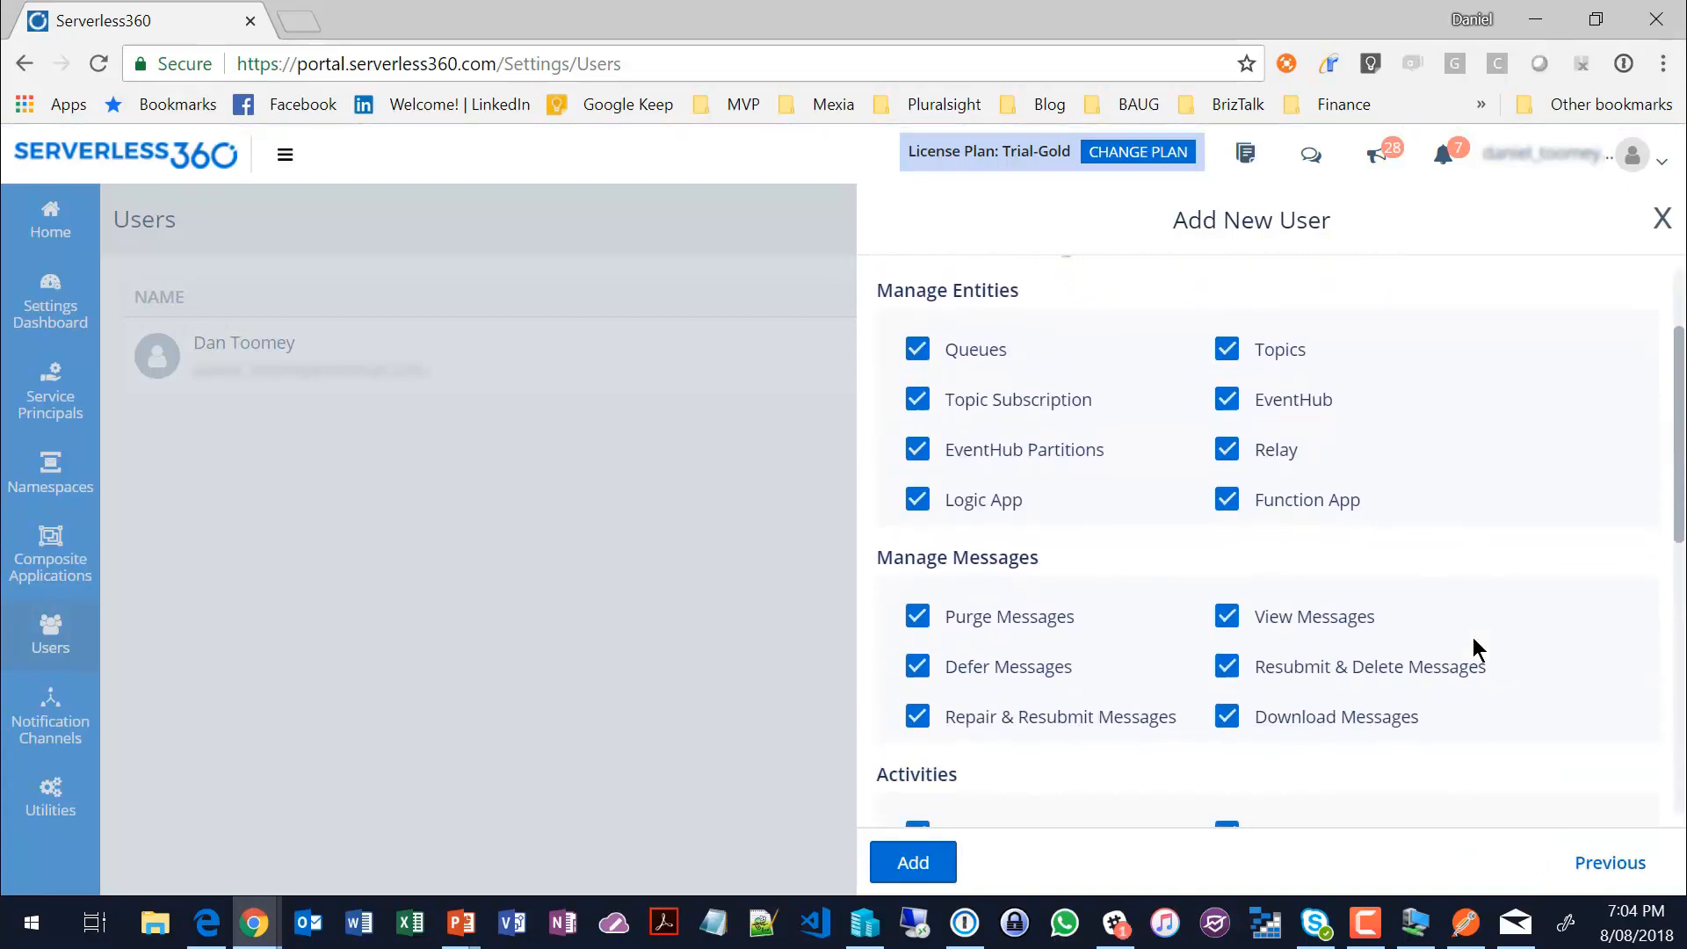
scroll(1473, 655, "down", 1)
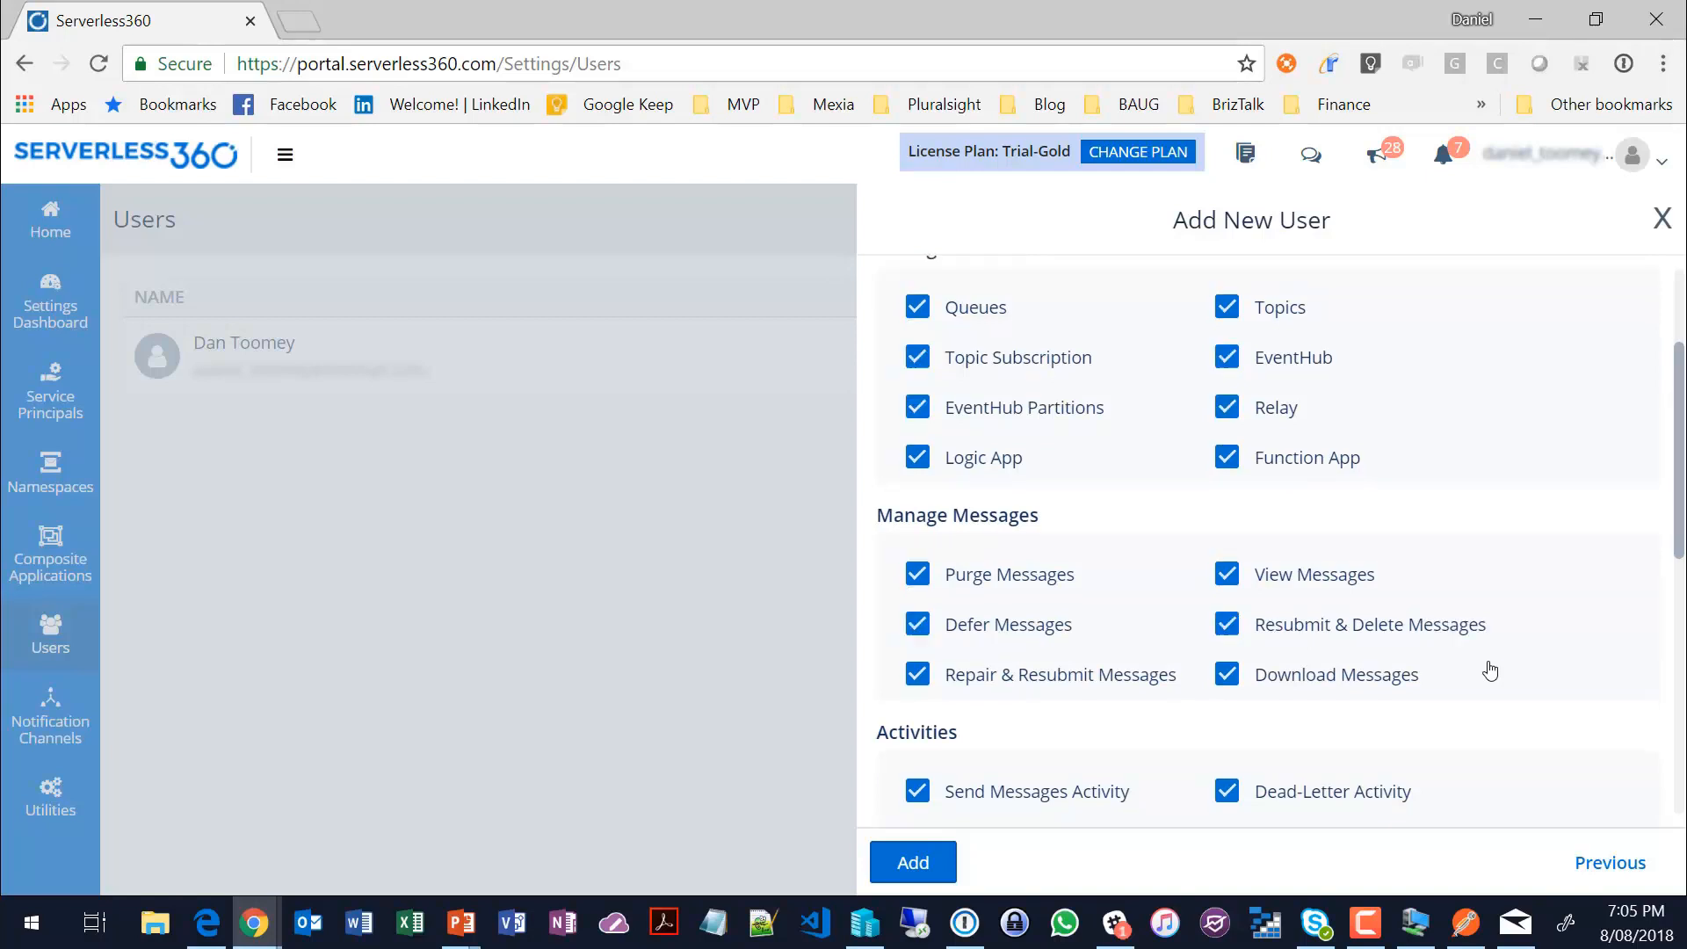
scroll(1489, 672, "down", 2)
scroll(1490, 671, "down", 5)
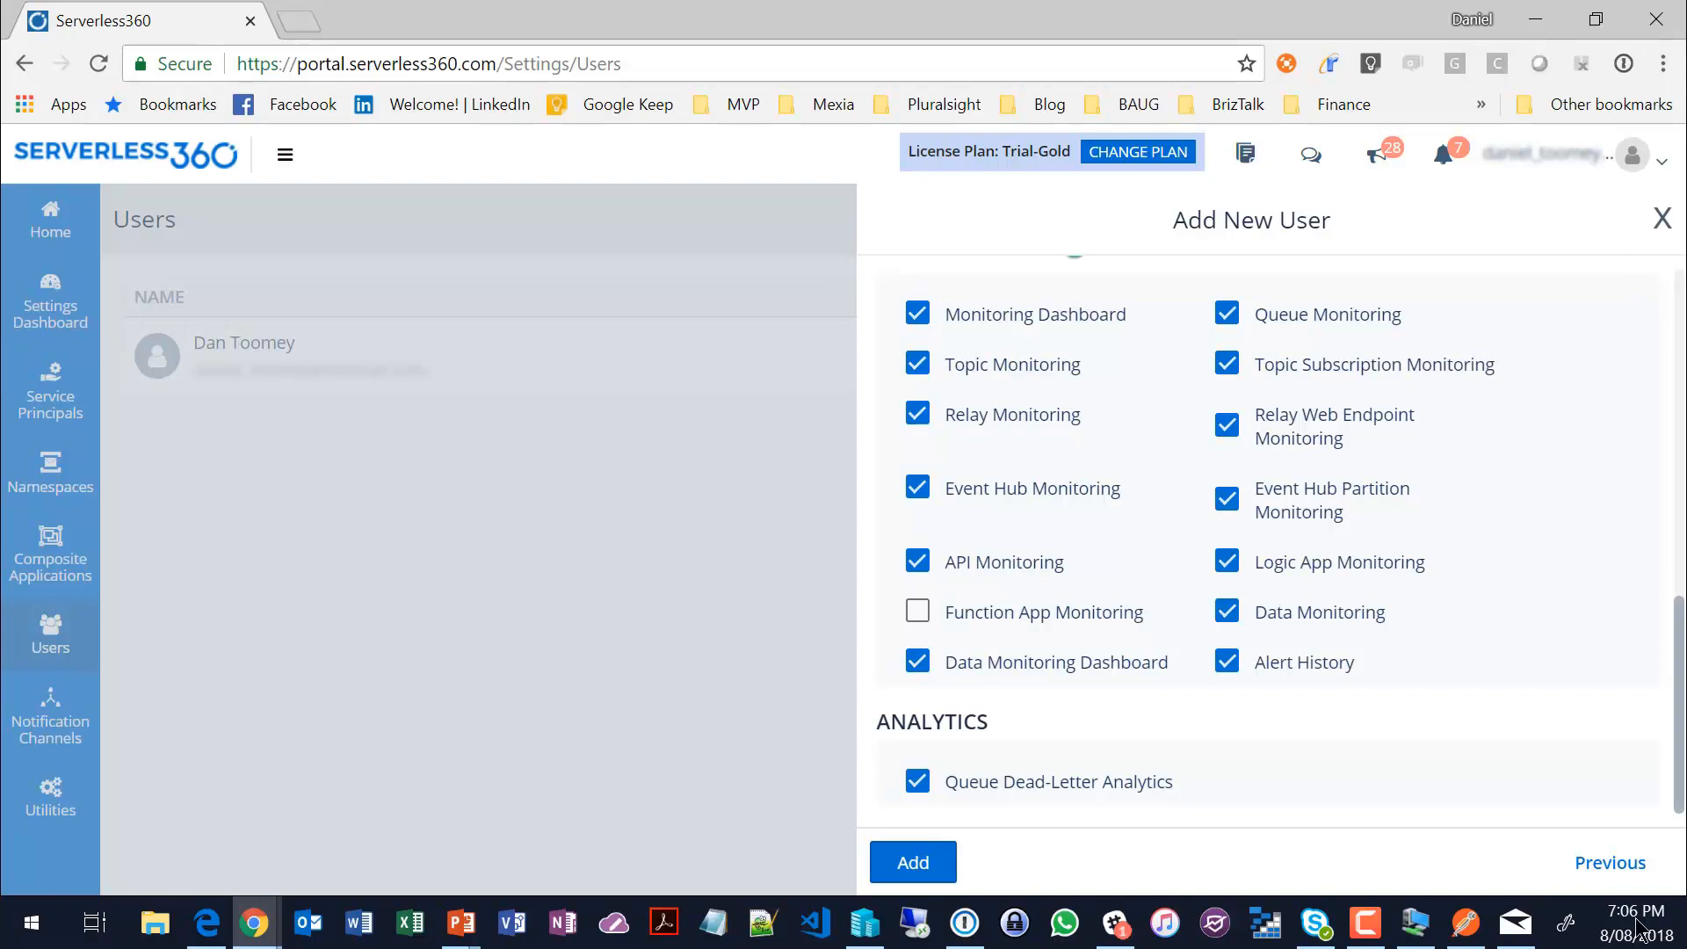
left_click(1661, 219)
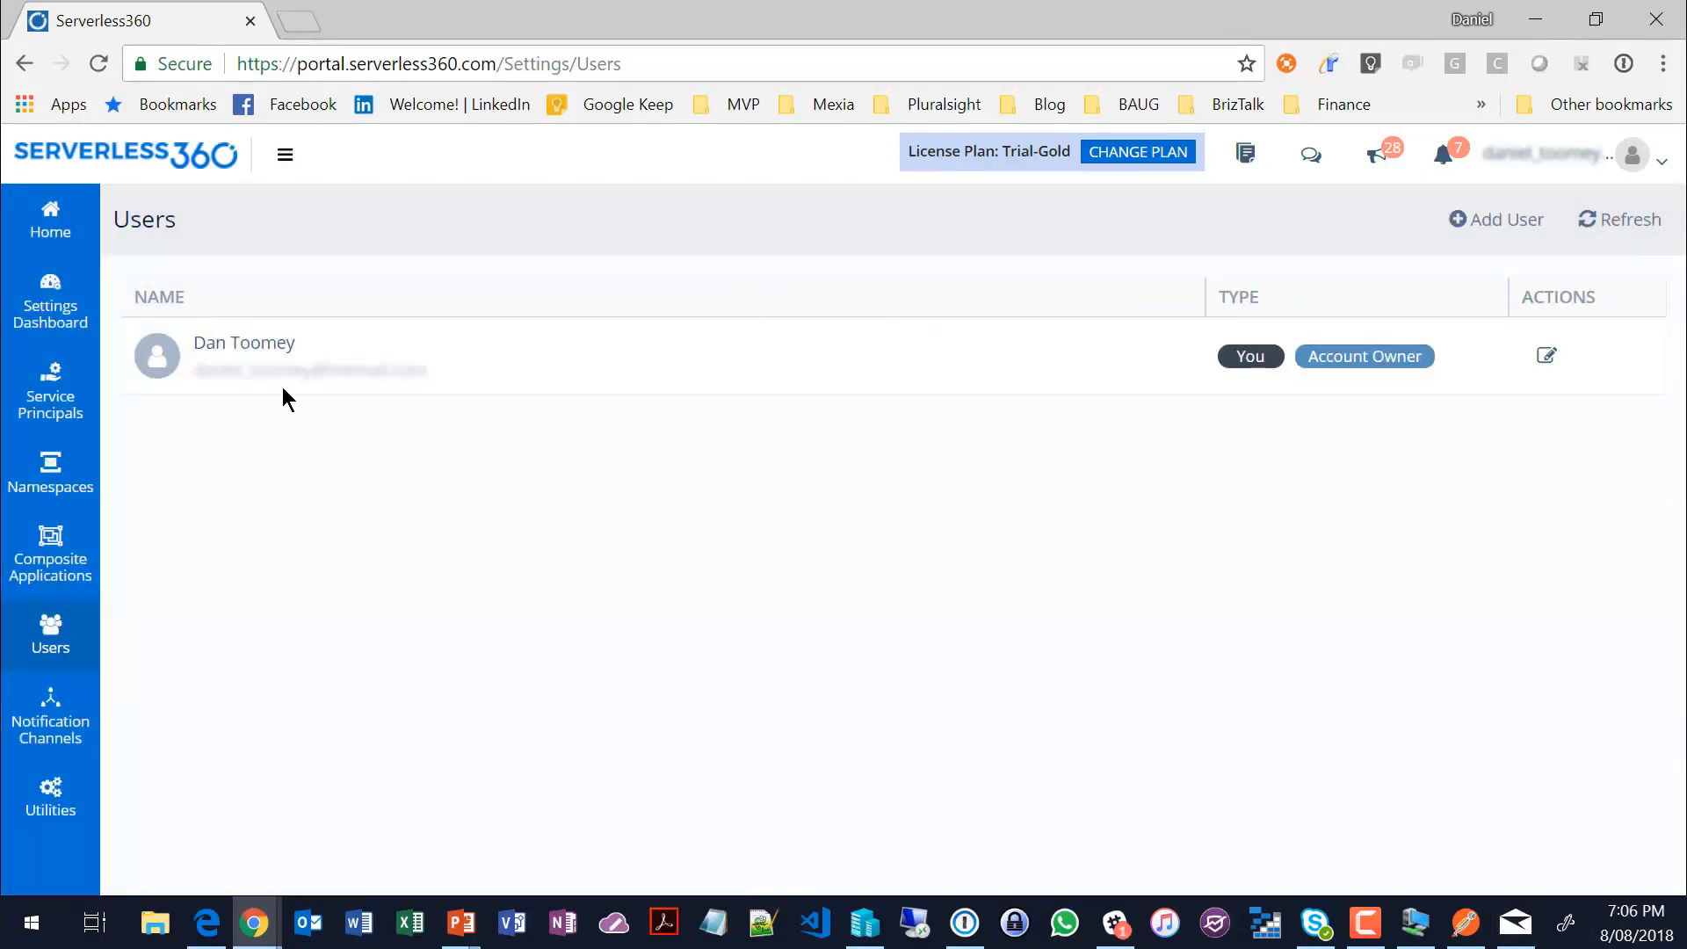
Step: Go back to the Settings Dashboard and examine the platform information and the Trial-Gold plan's usage limits
left_click(40, 395)
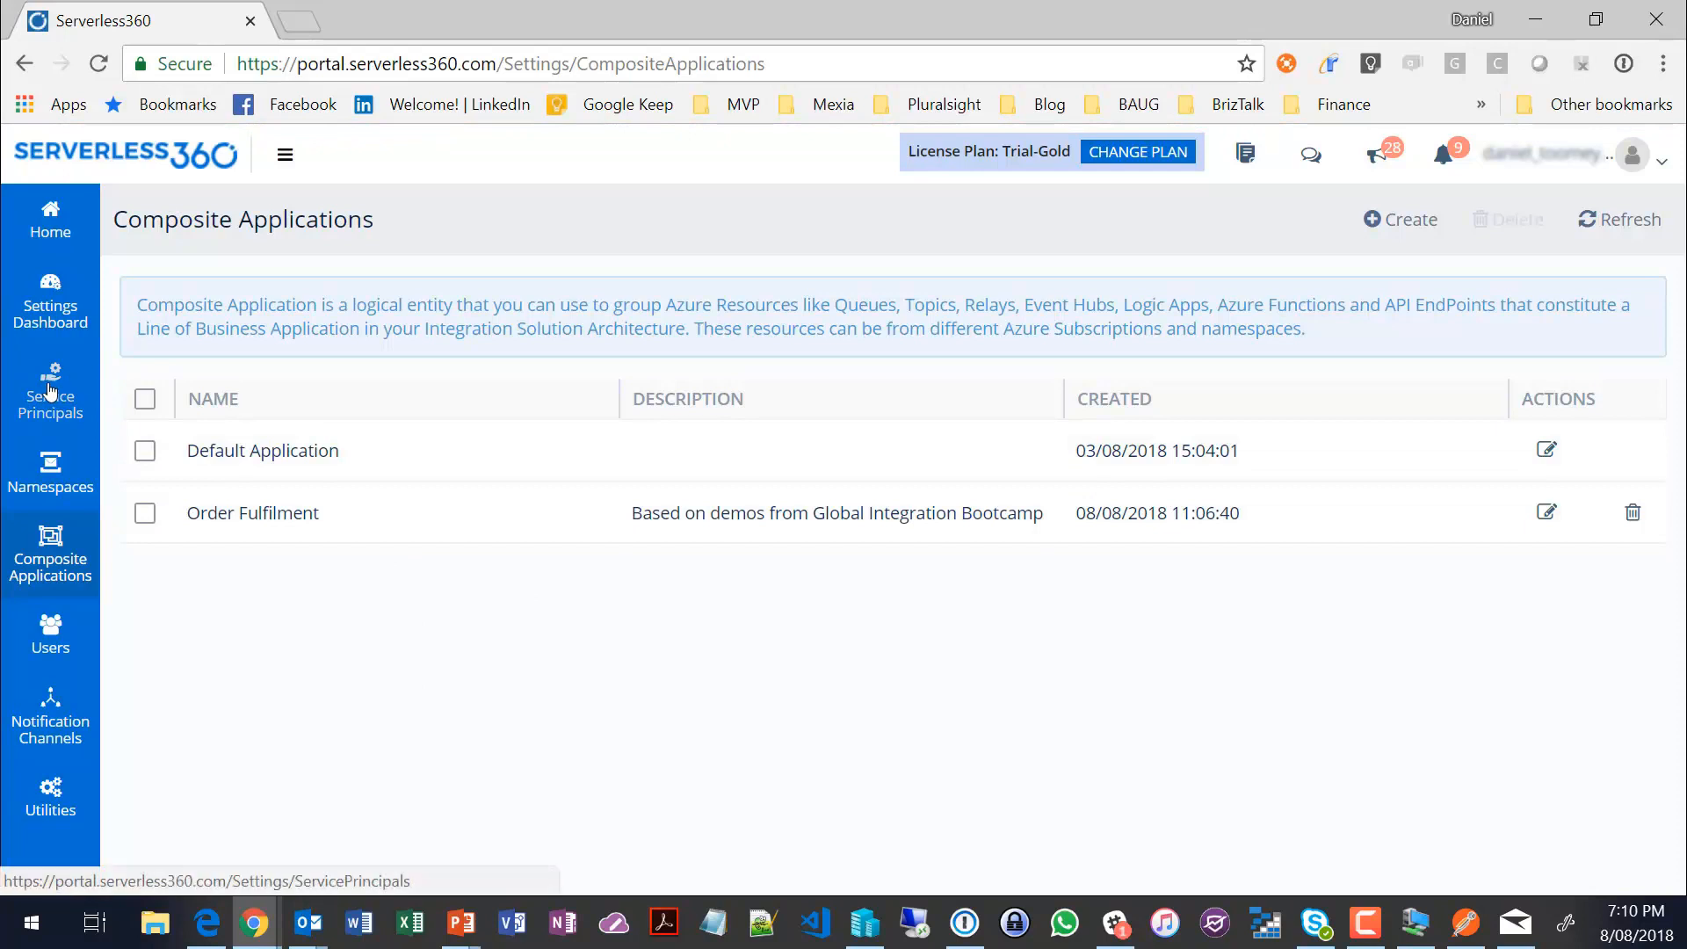
left_click(50, 303)
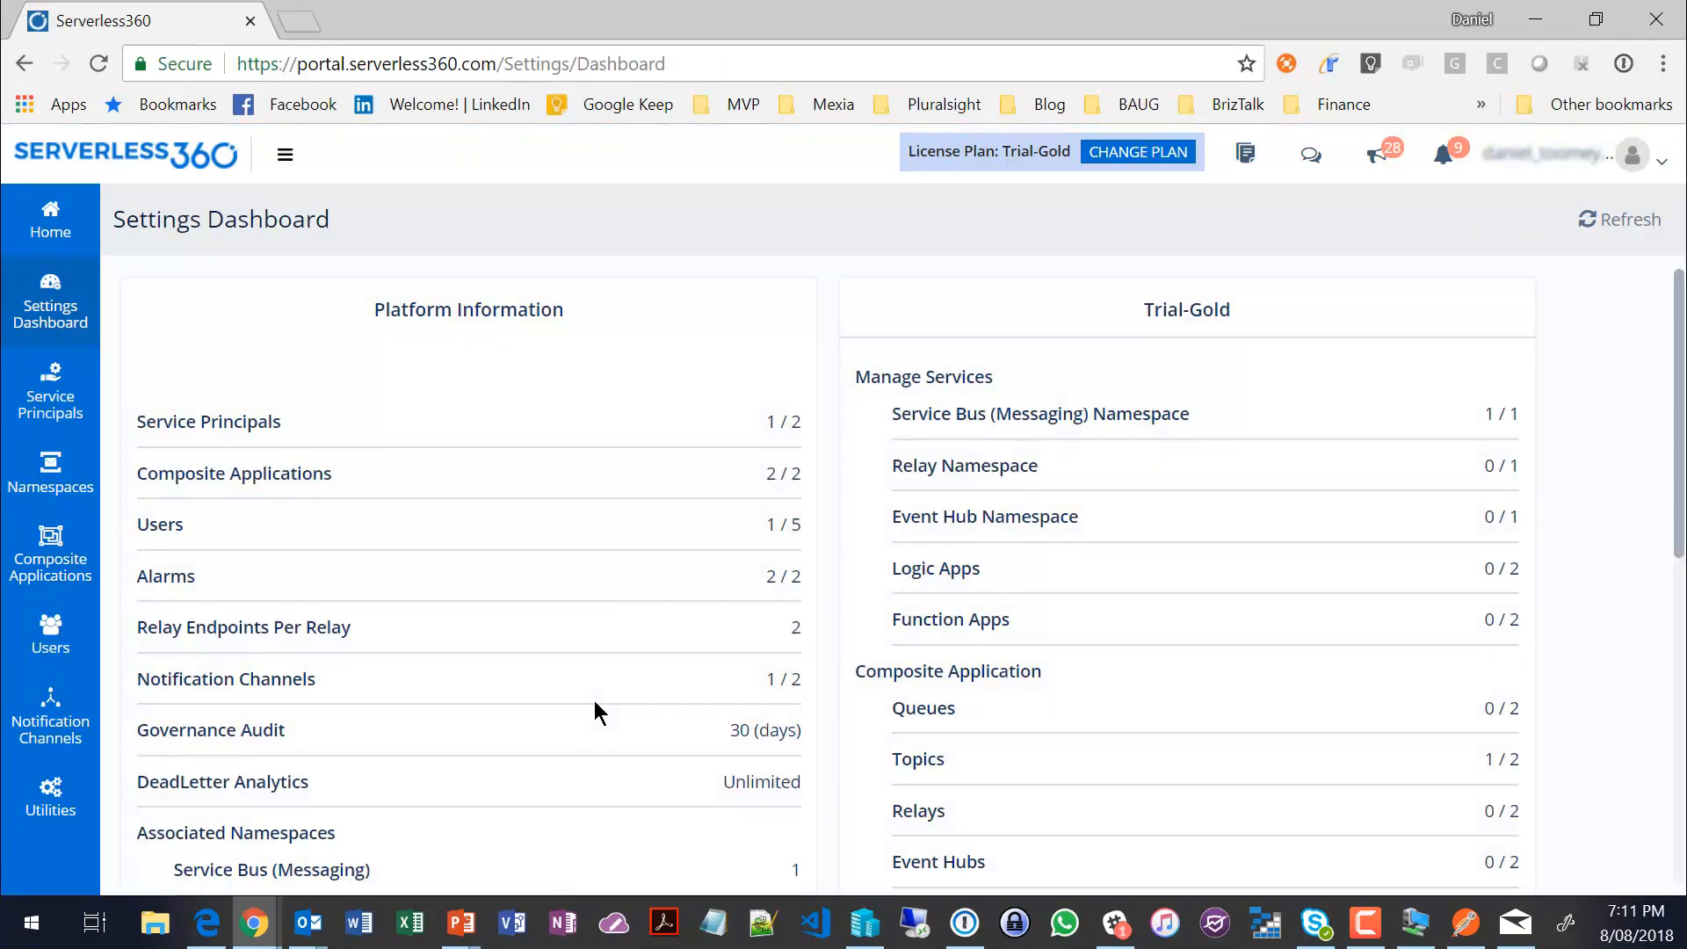
scroll(1244, 590, "down", 2)
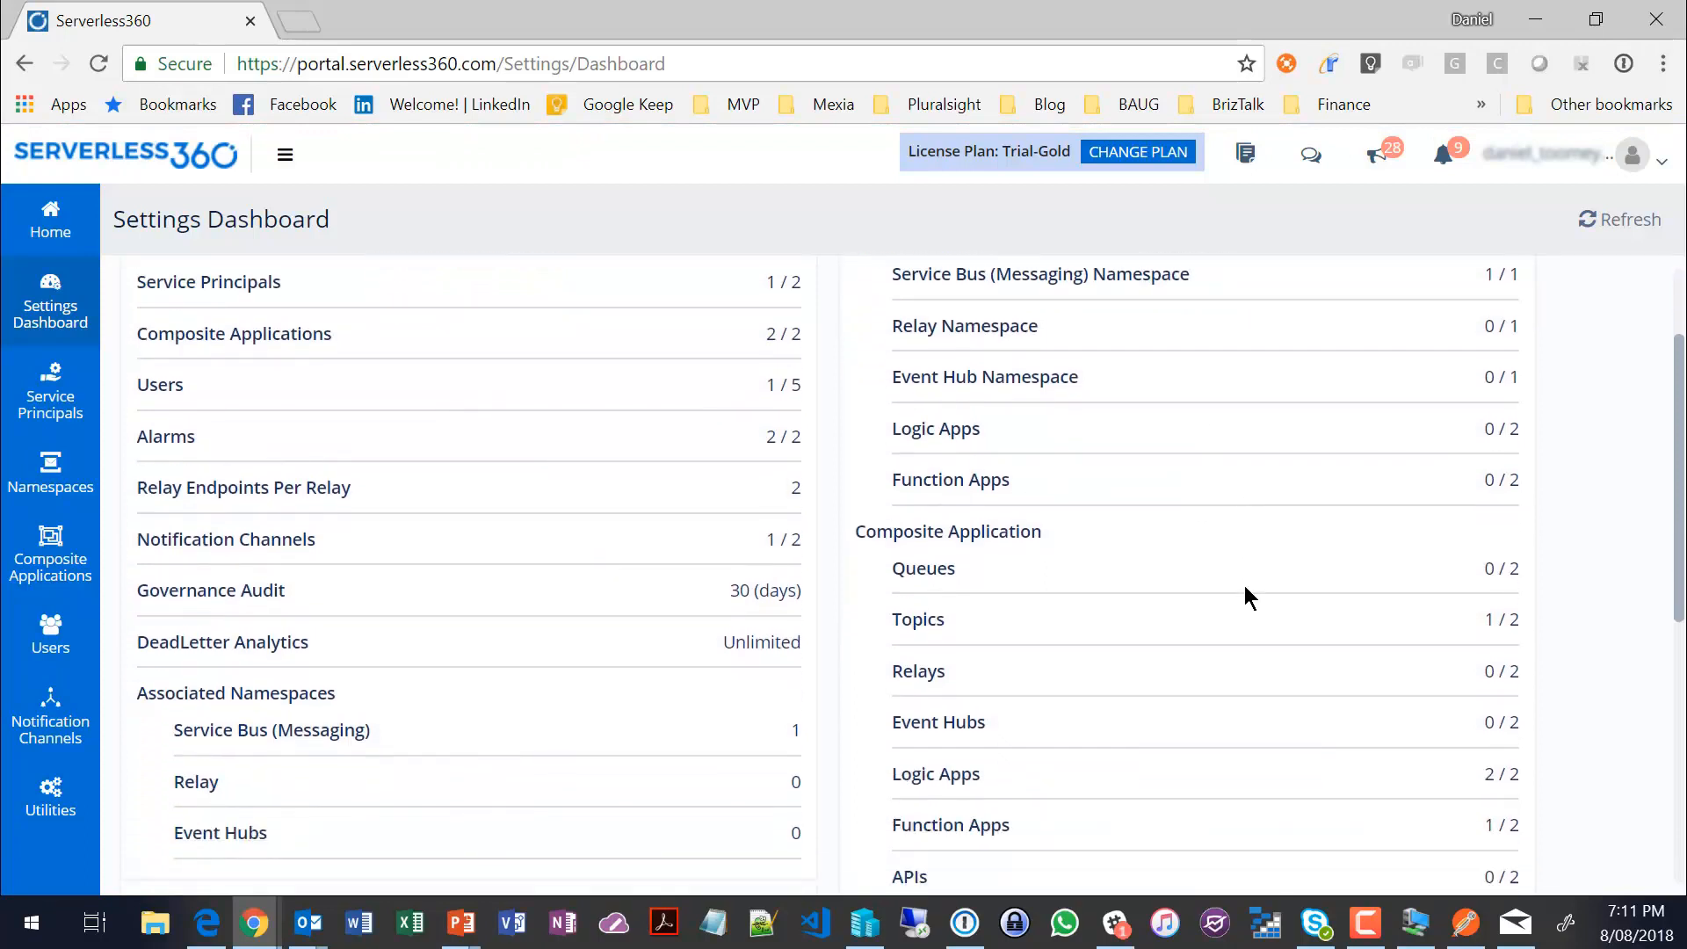
scroll(1249, 598, "down", 2)
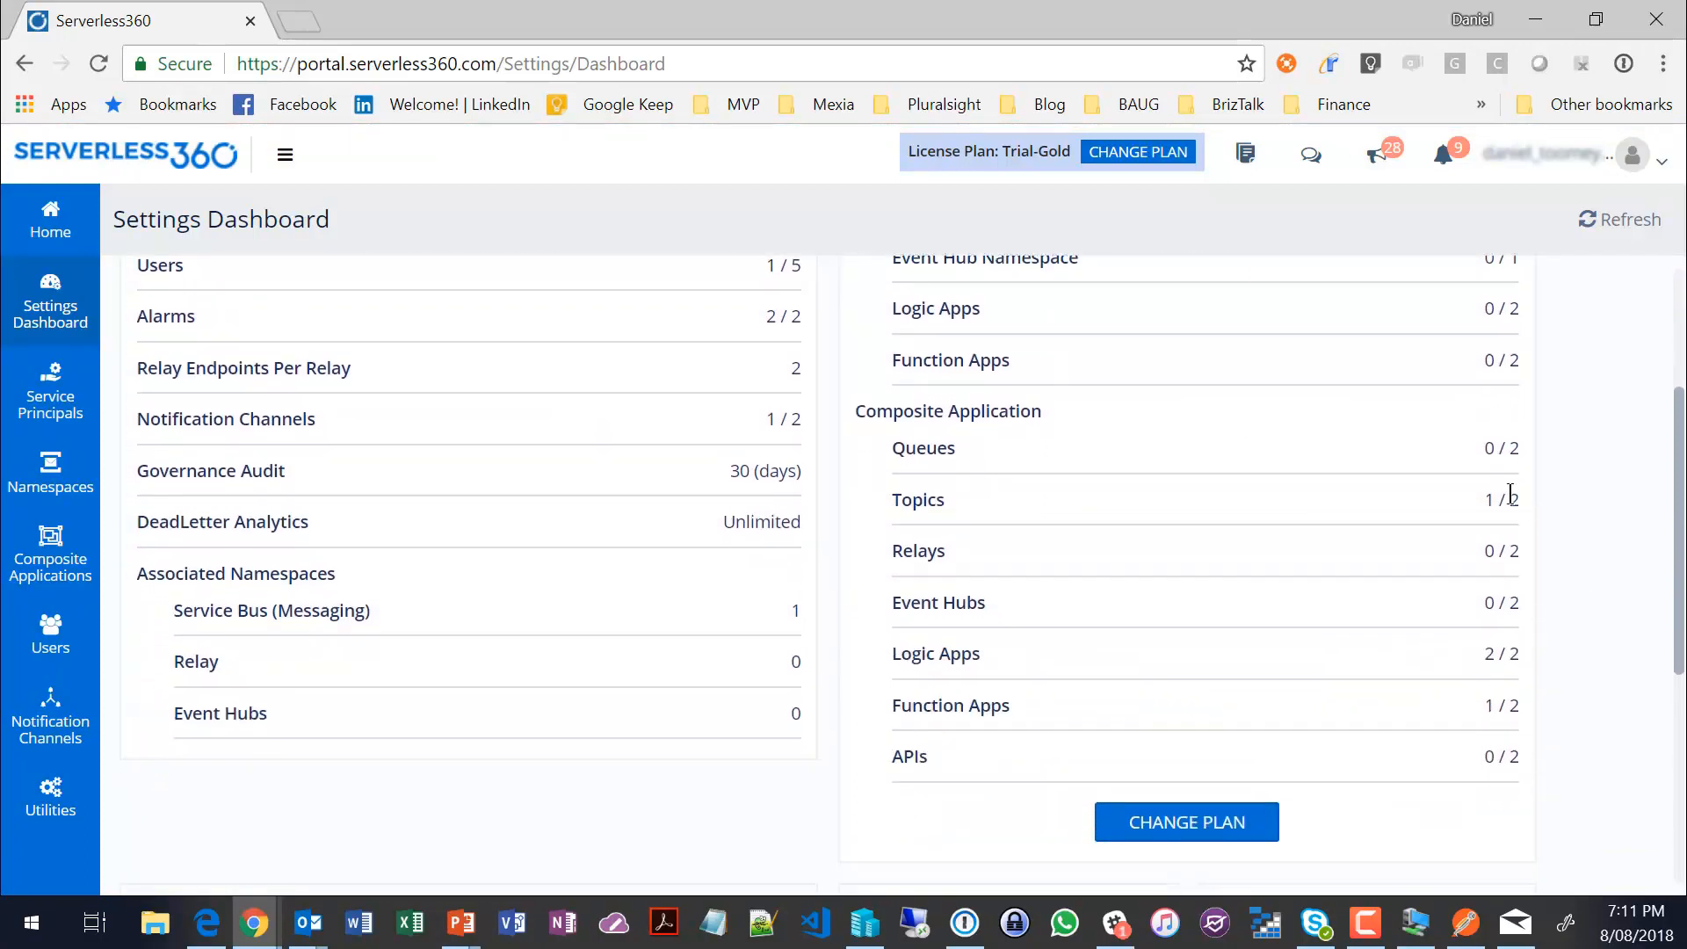
scroll(1467, 570, "up", 1)
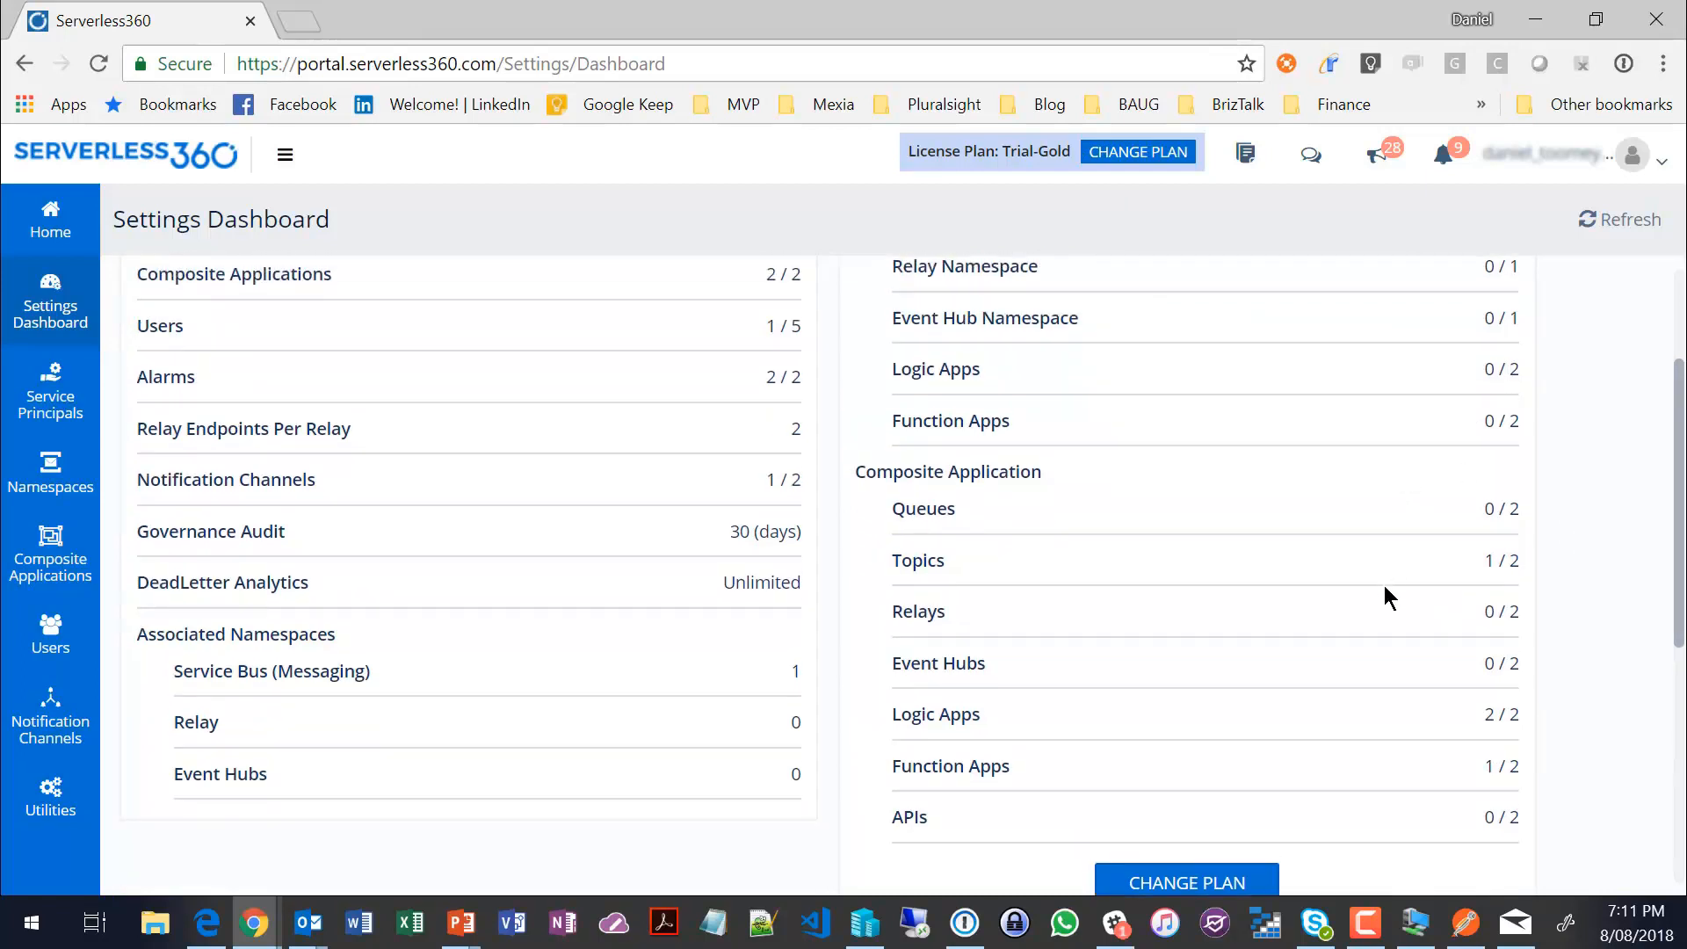
scroll(1392, 597, "up", 2)
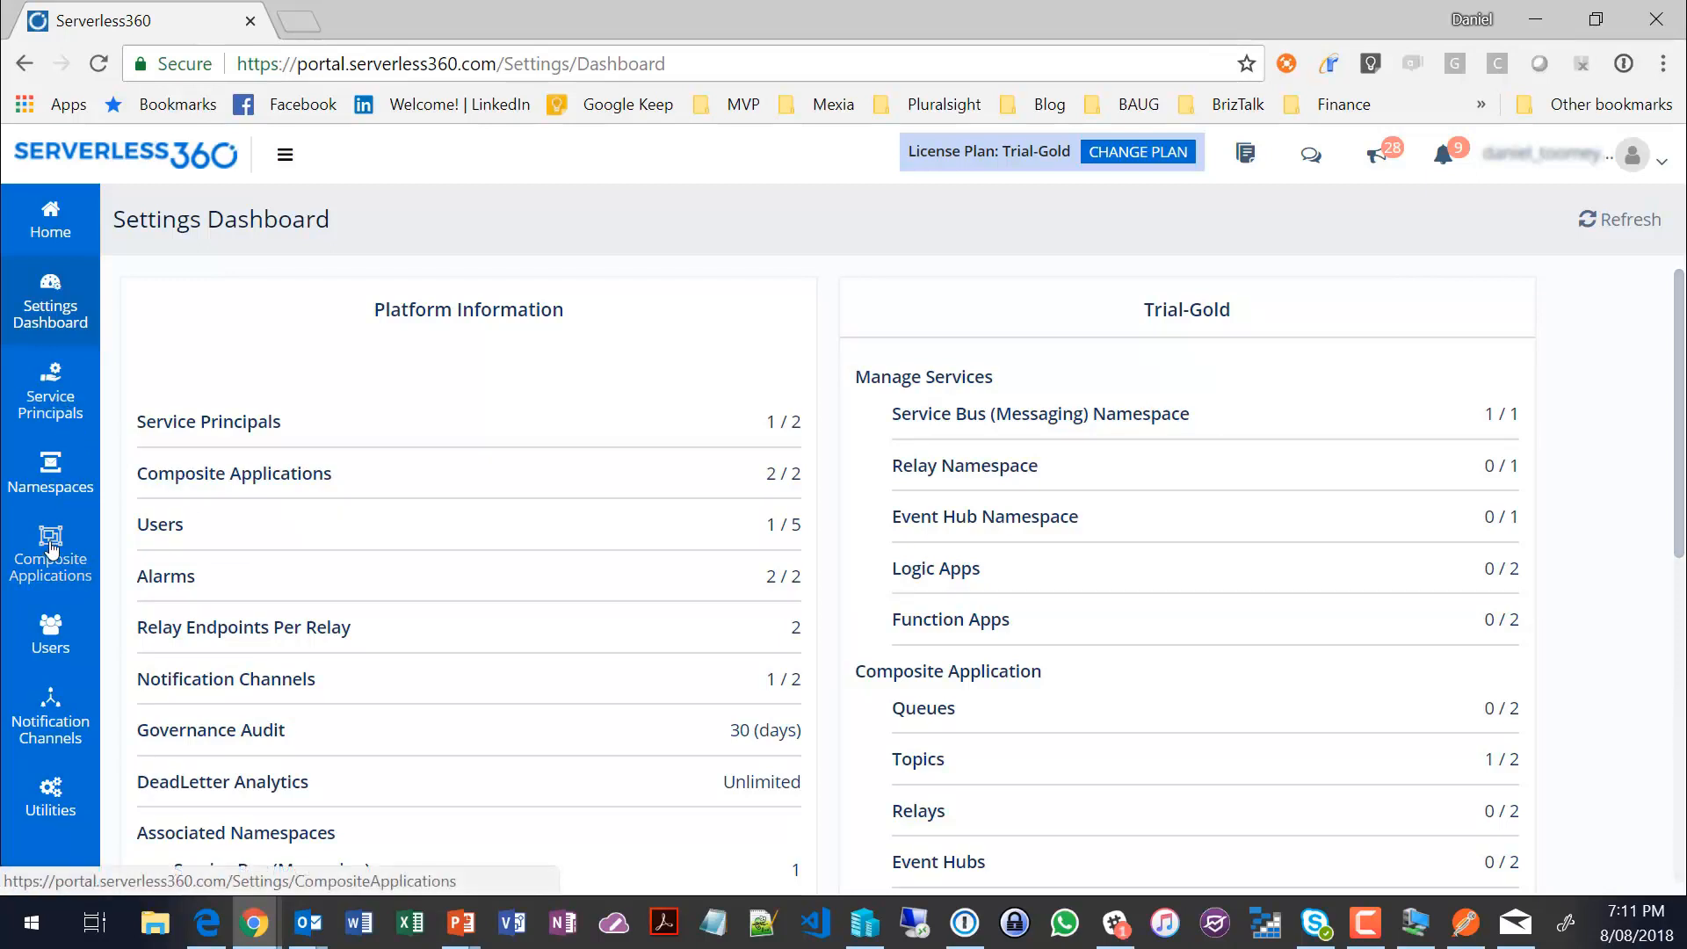
Step: Go to the Composite Applications settings and try to create another composite application
left_click(52, 549)
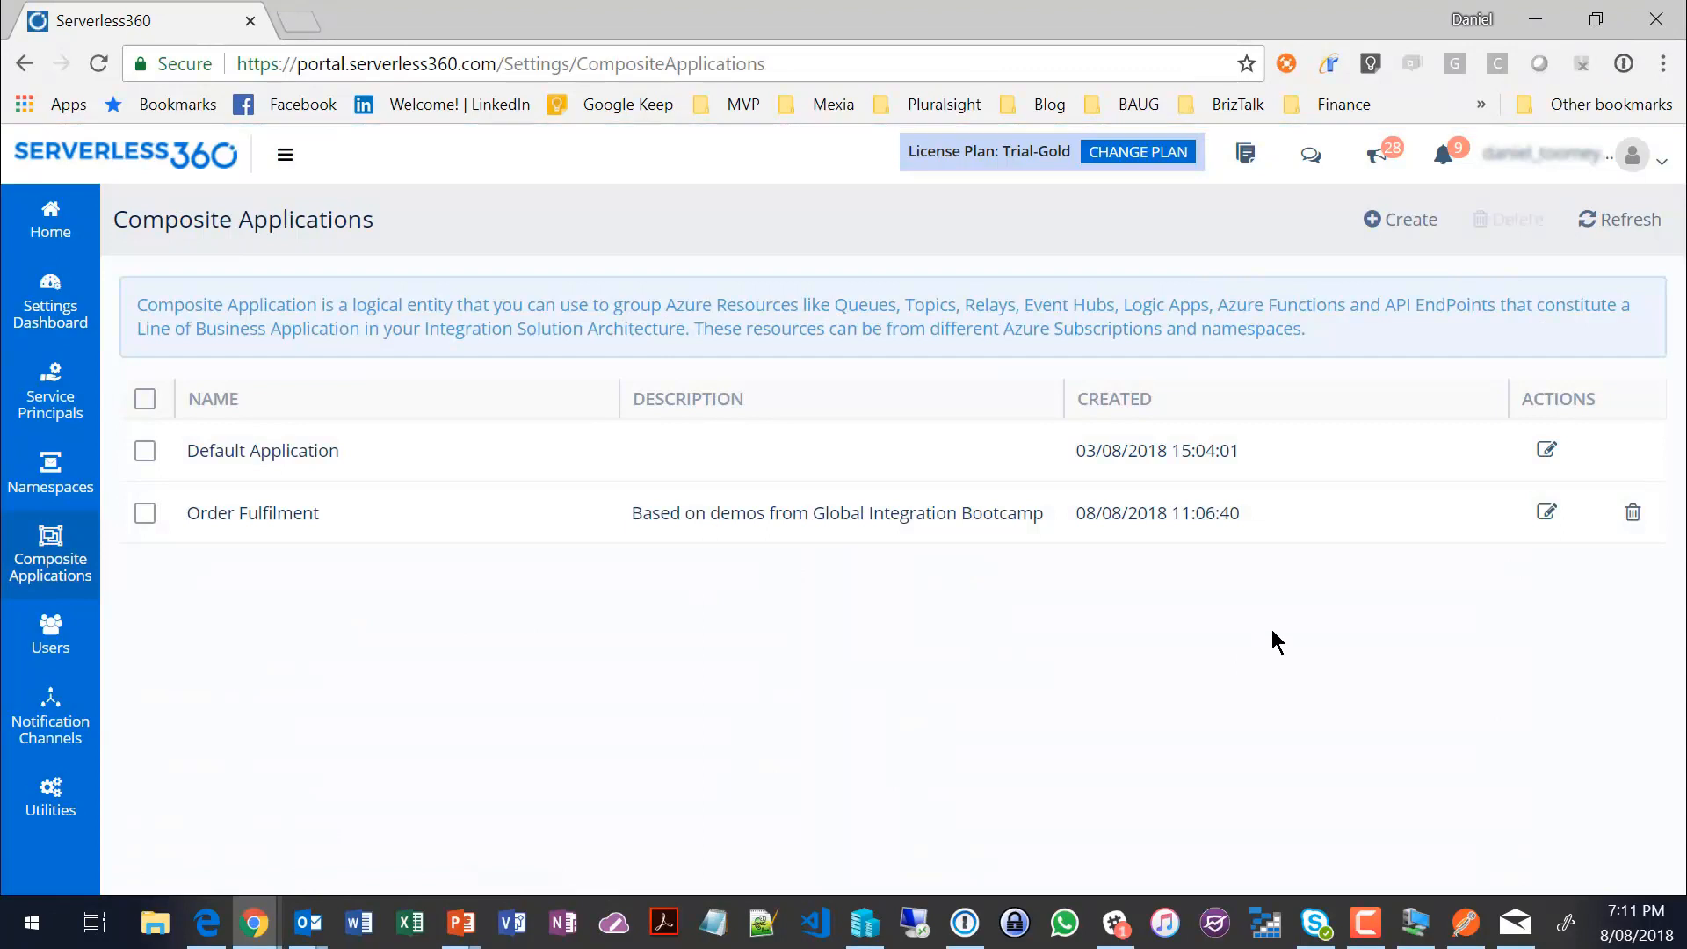
left_click(1412, 222)
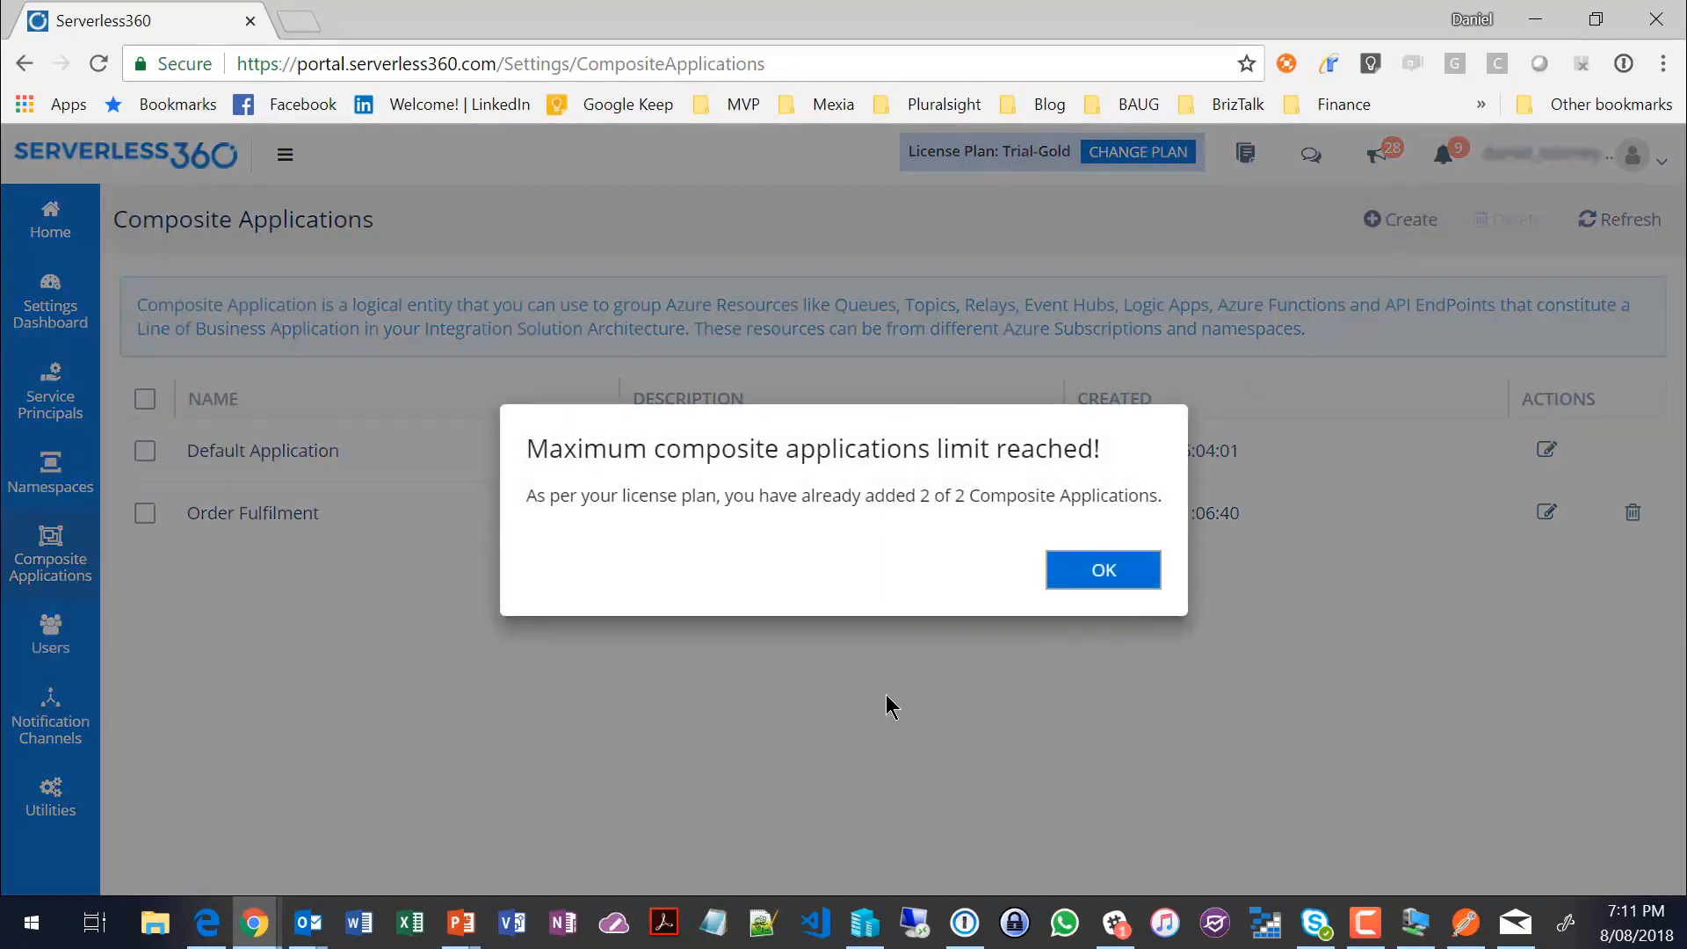
left_click(1105, 572)
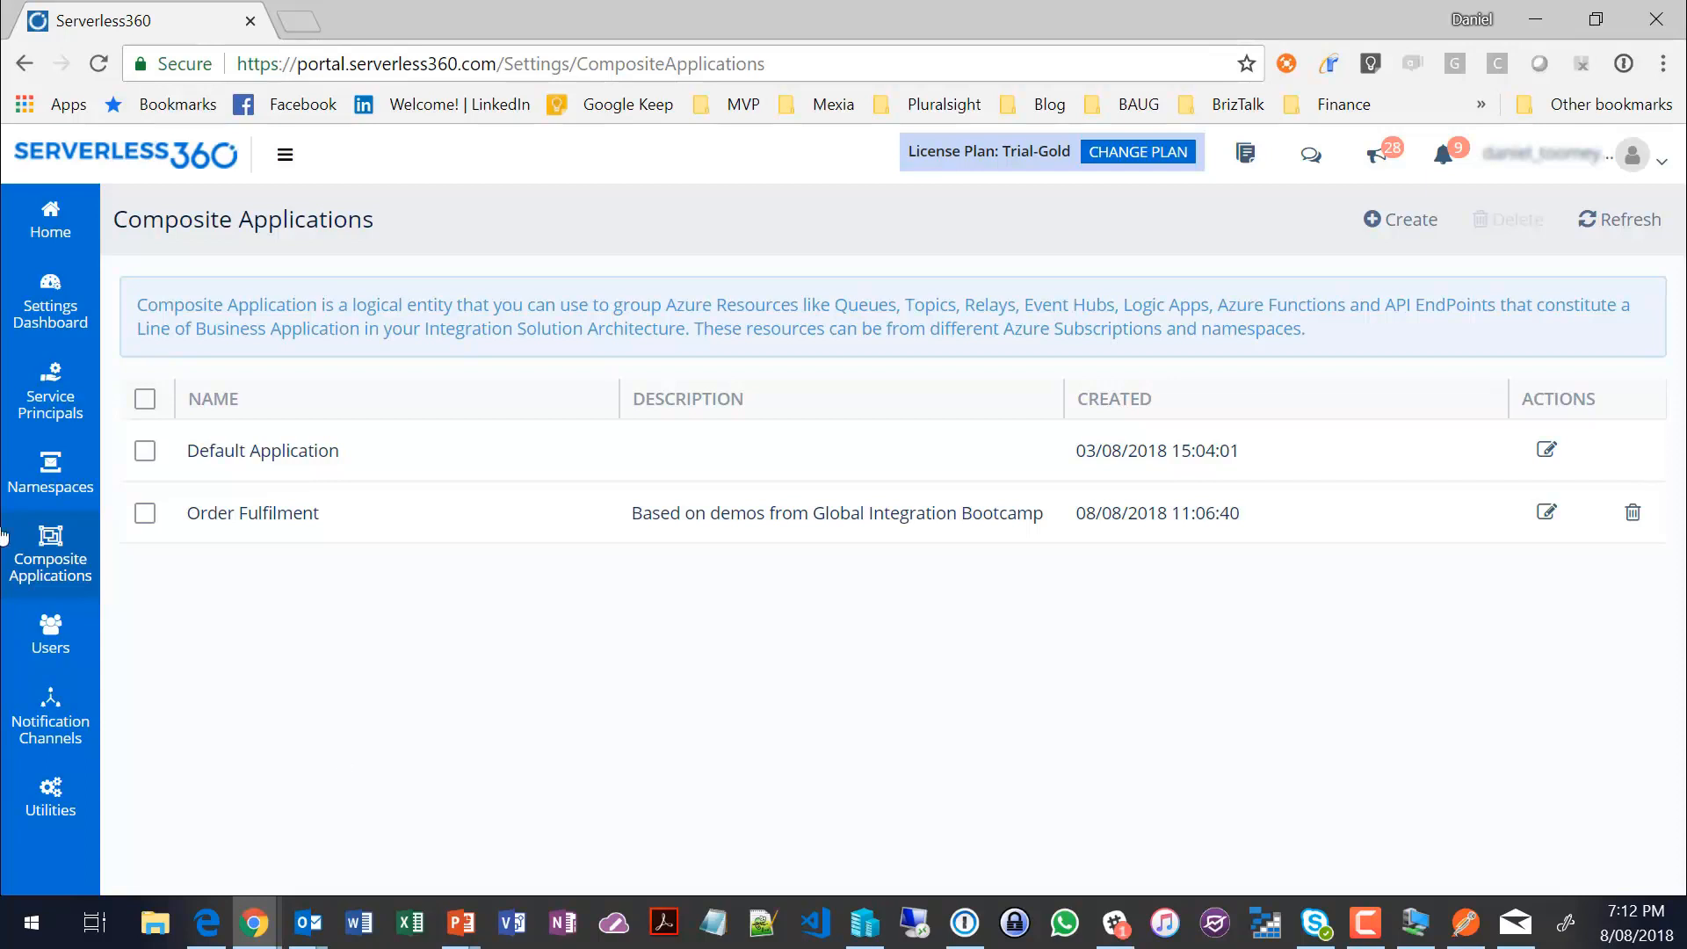
Step: Go to the Service Principals settings, examine the fields for associating a service principal, and close the form without saving
left_click(50, 393)
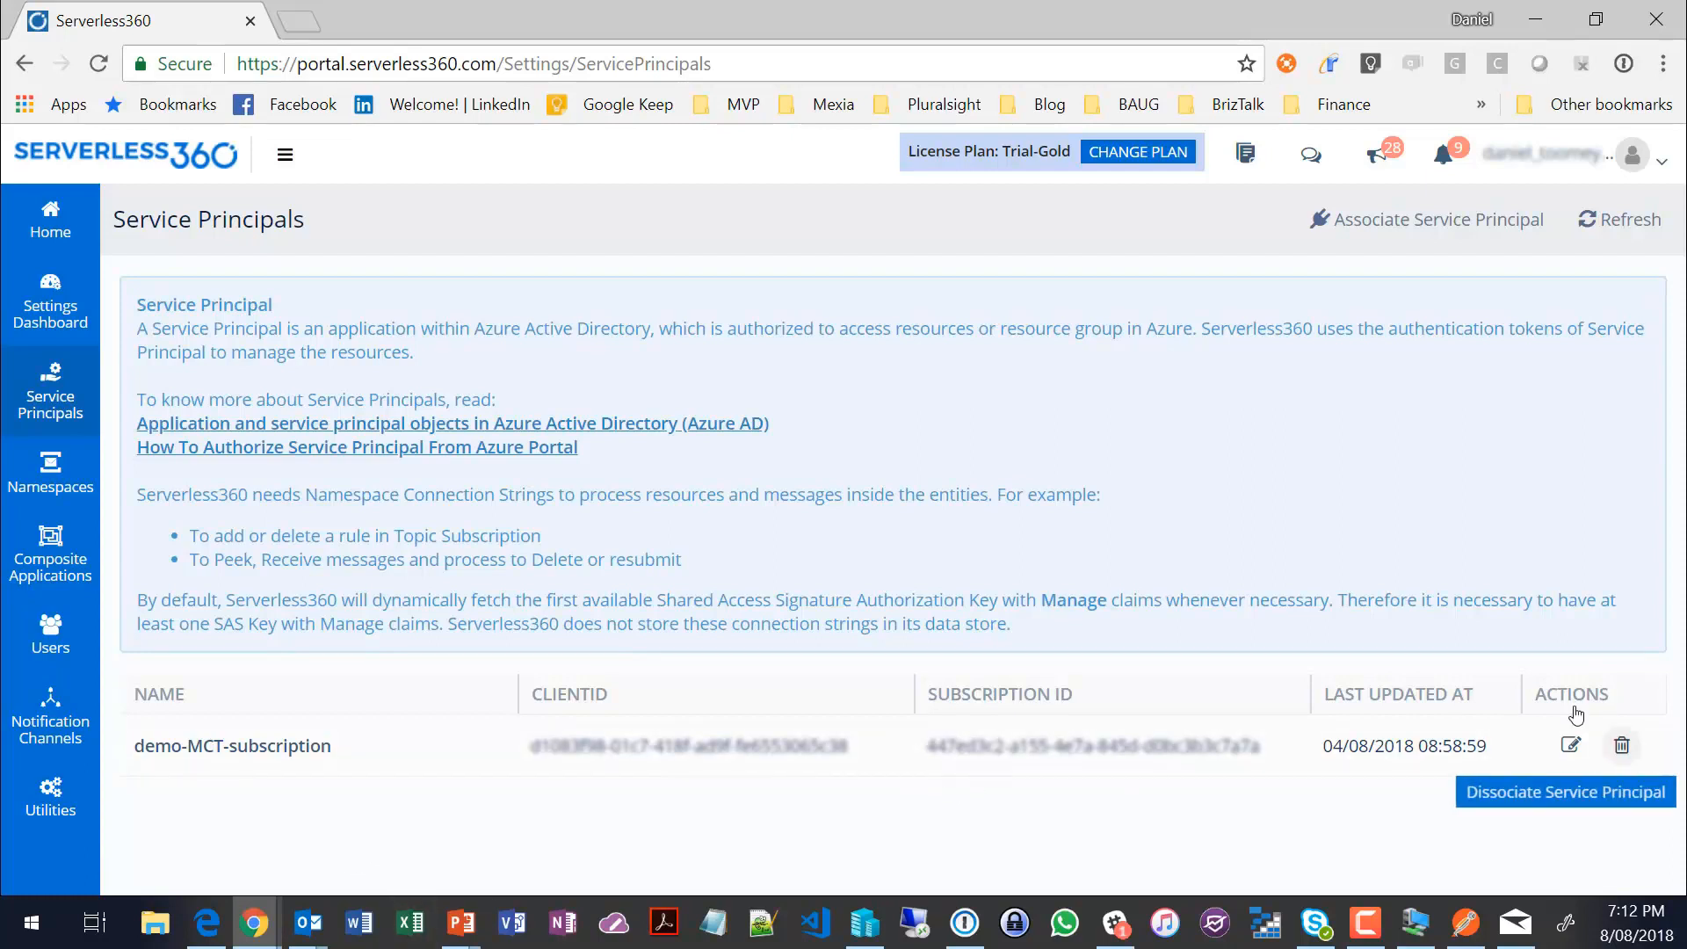
left_click(1361, 222)
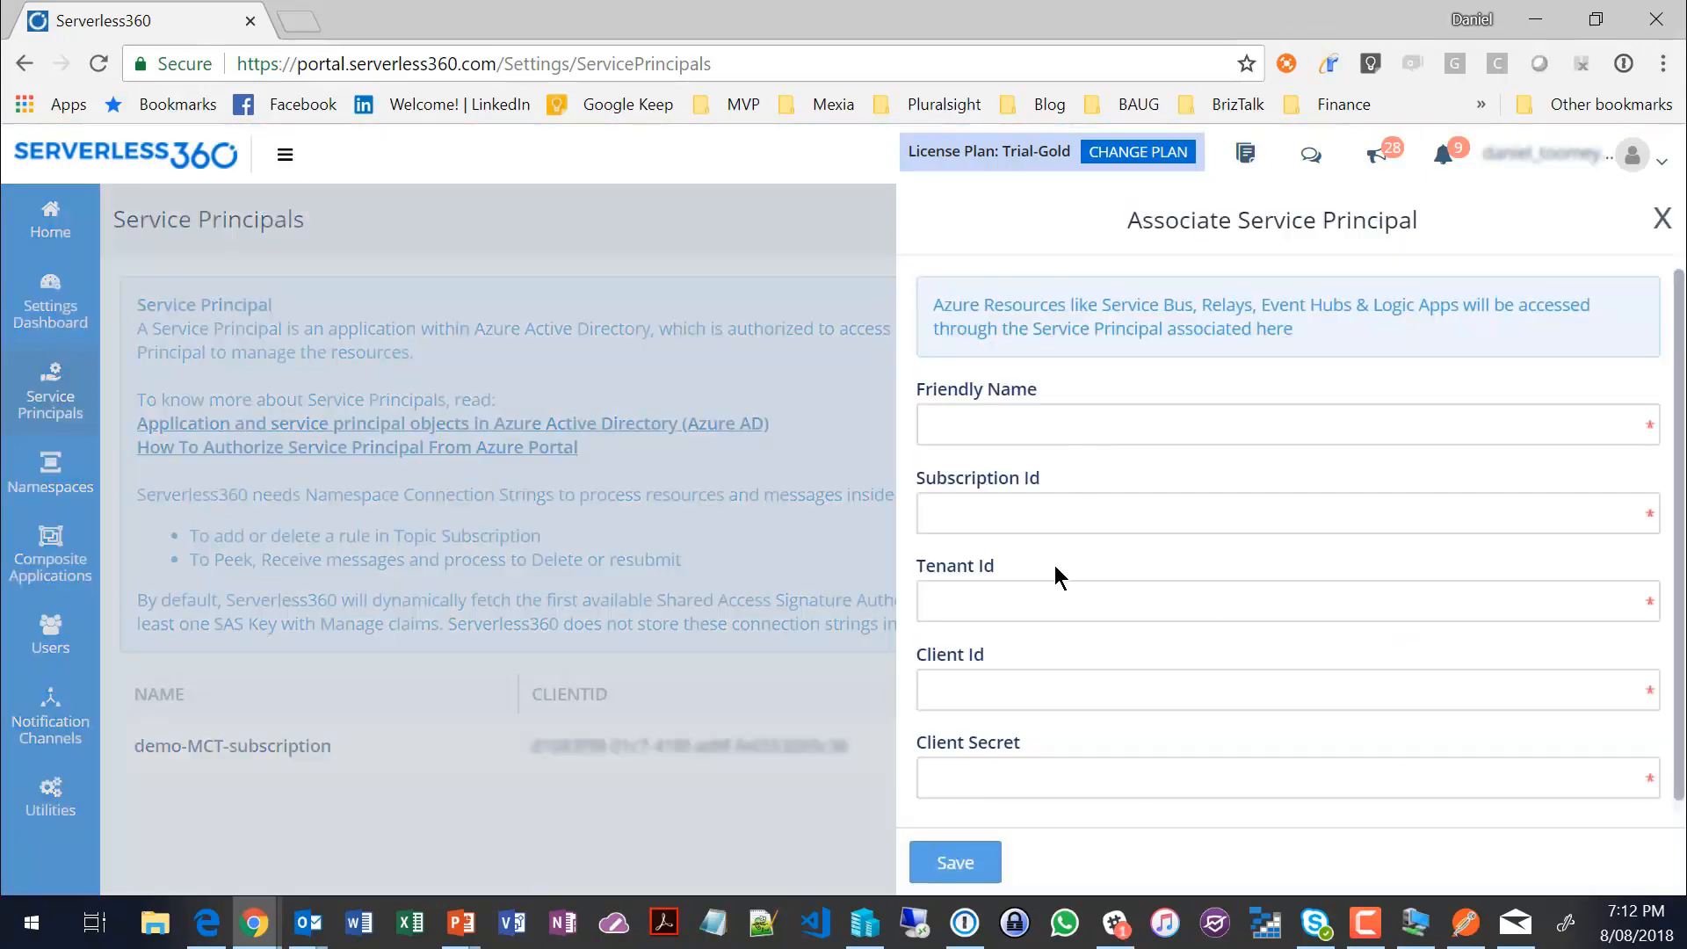
left_click(1114, 515)
left_click(1104, 601)
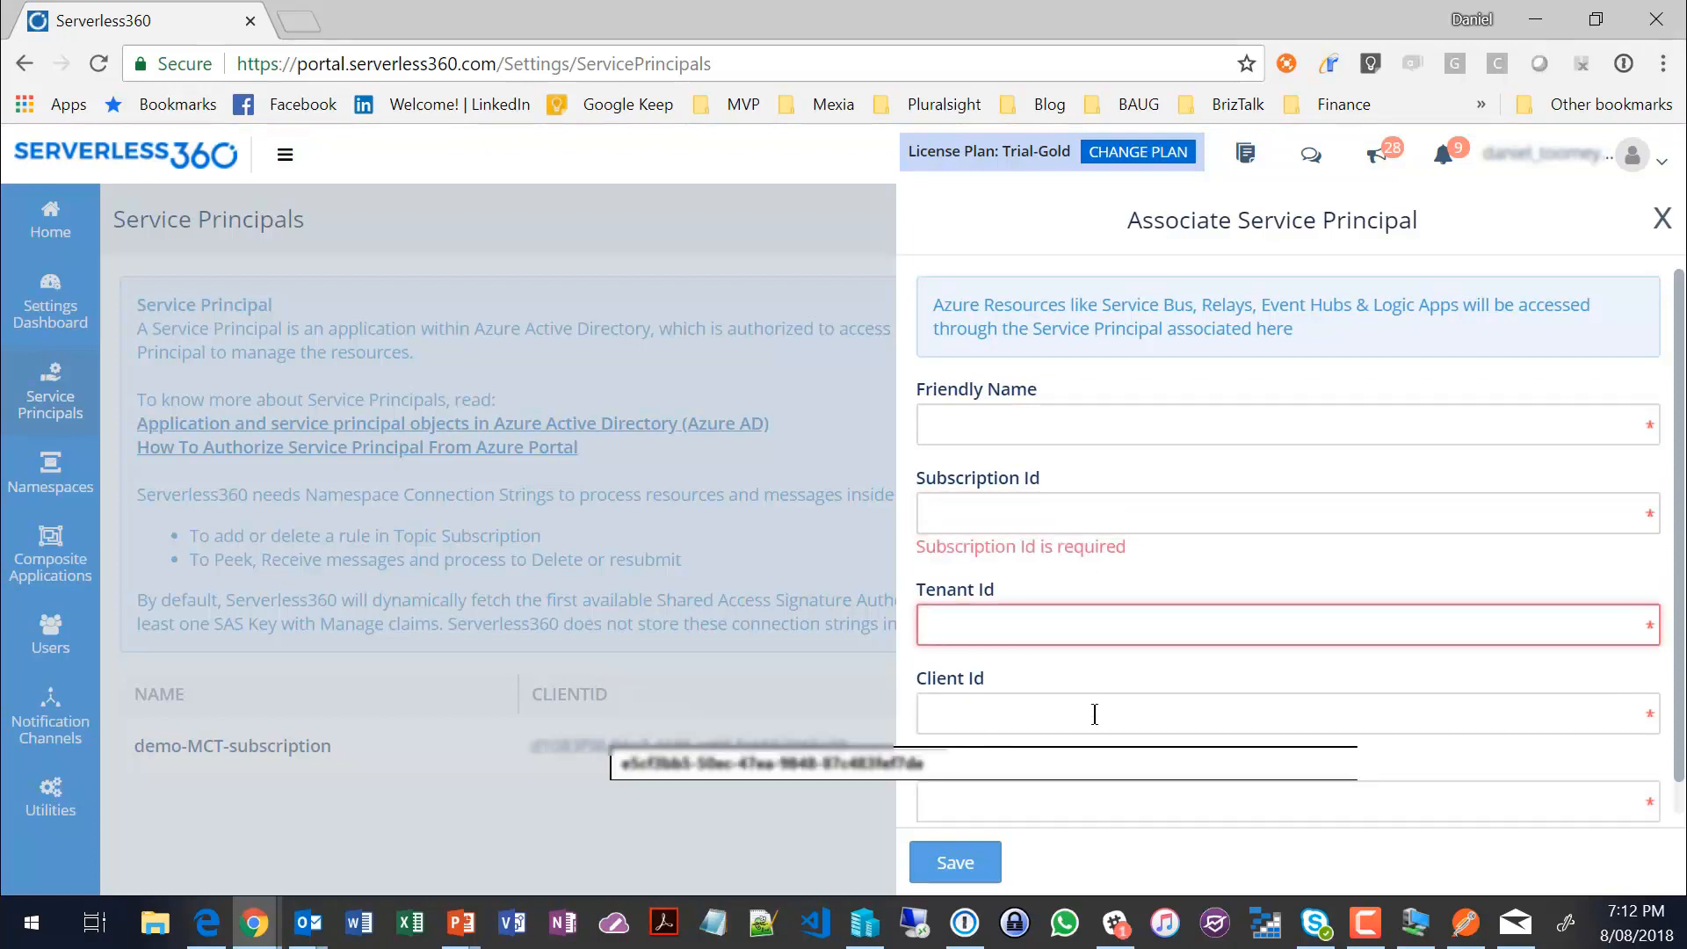
left_click(1096, 712)
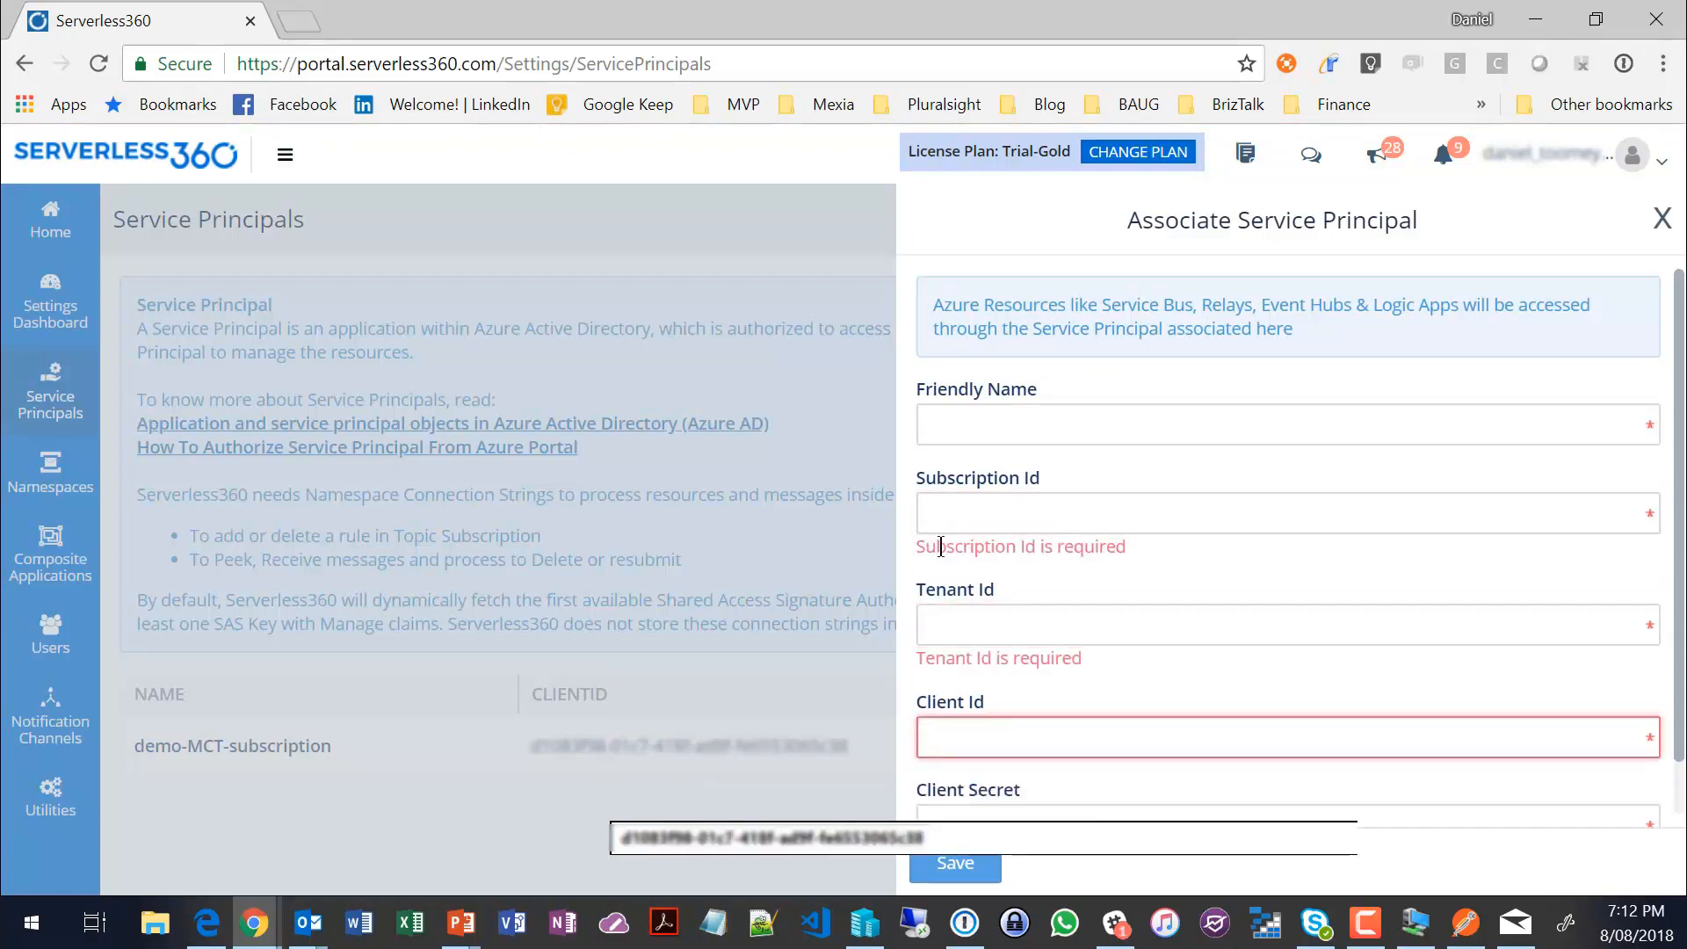
left_click(1661, 218)
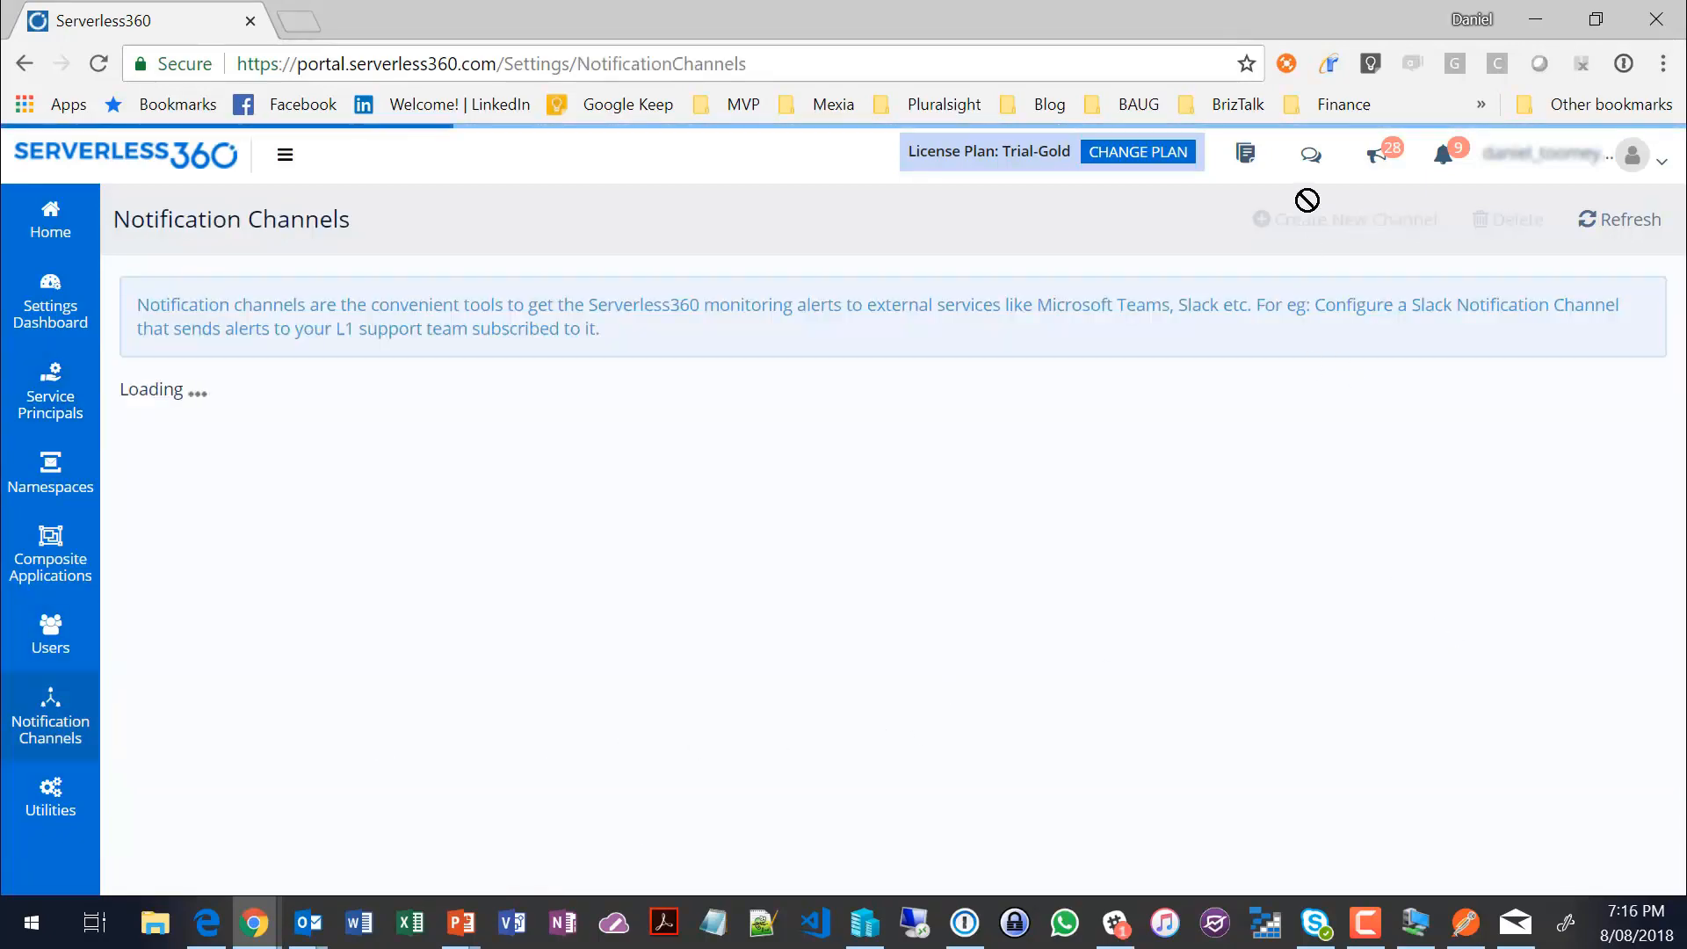
Step: Examine the channel types available for a new notification channel, and close the form without adding one
left_click(1344, 220)
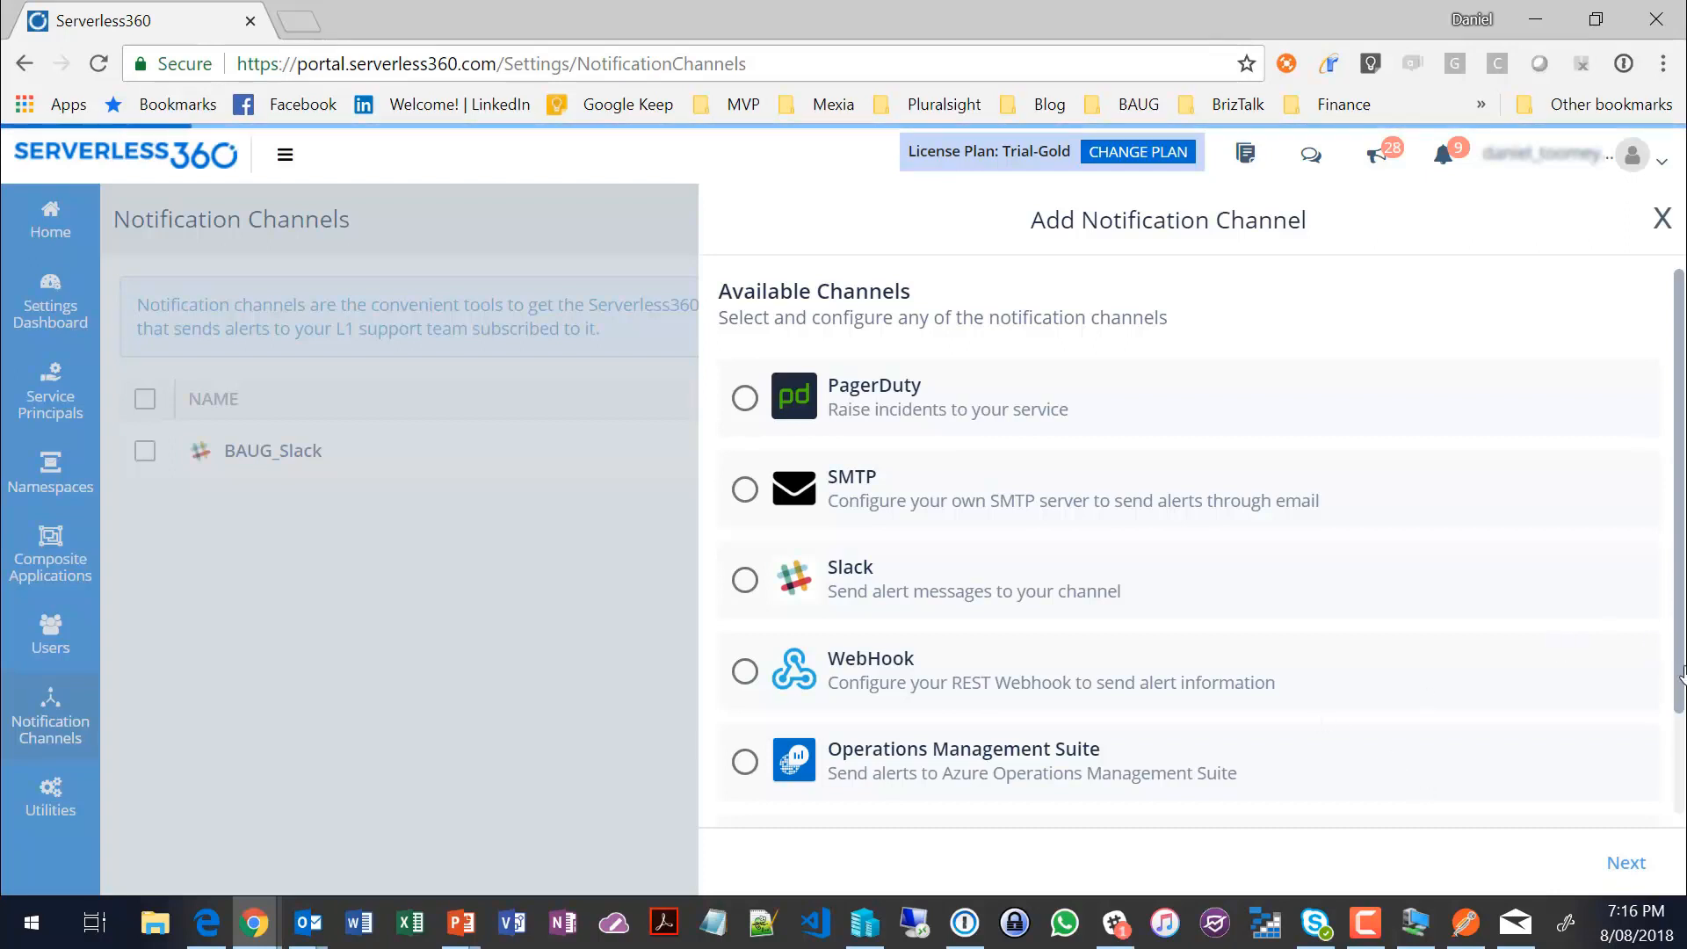
left_click_drag(1679, 677, 1682, 857)
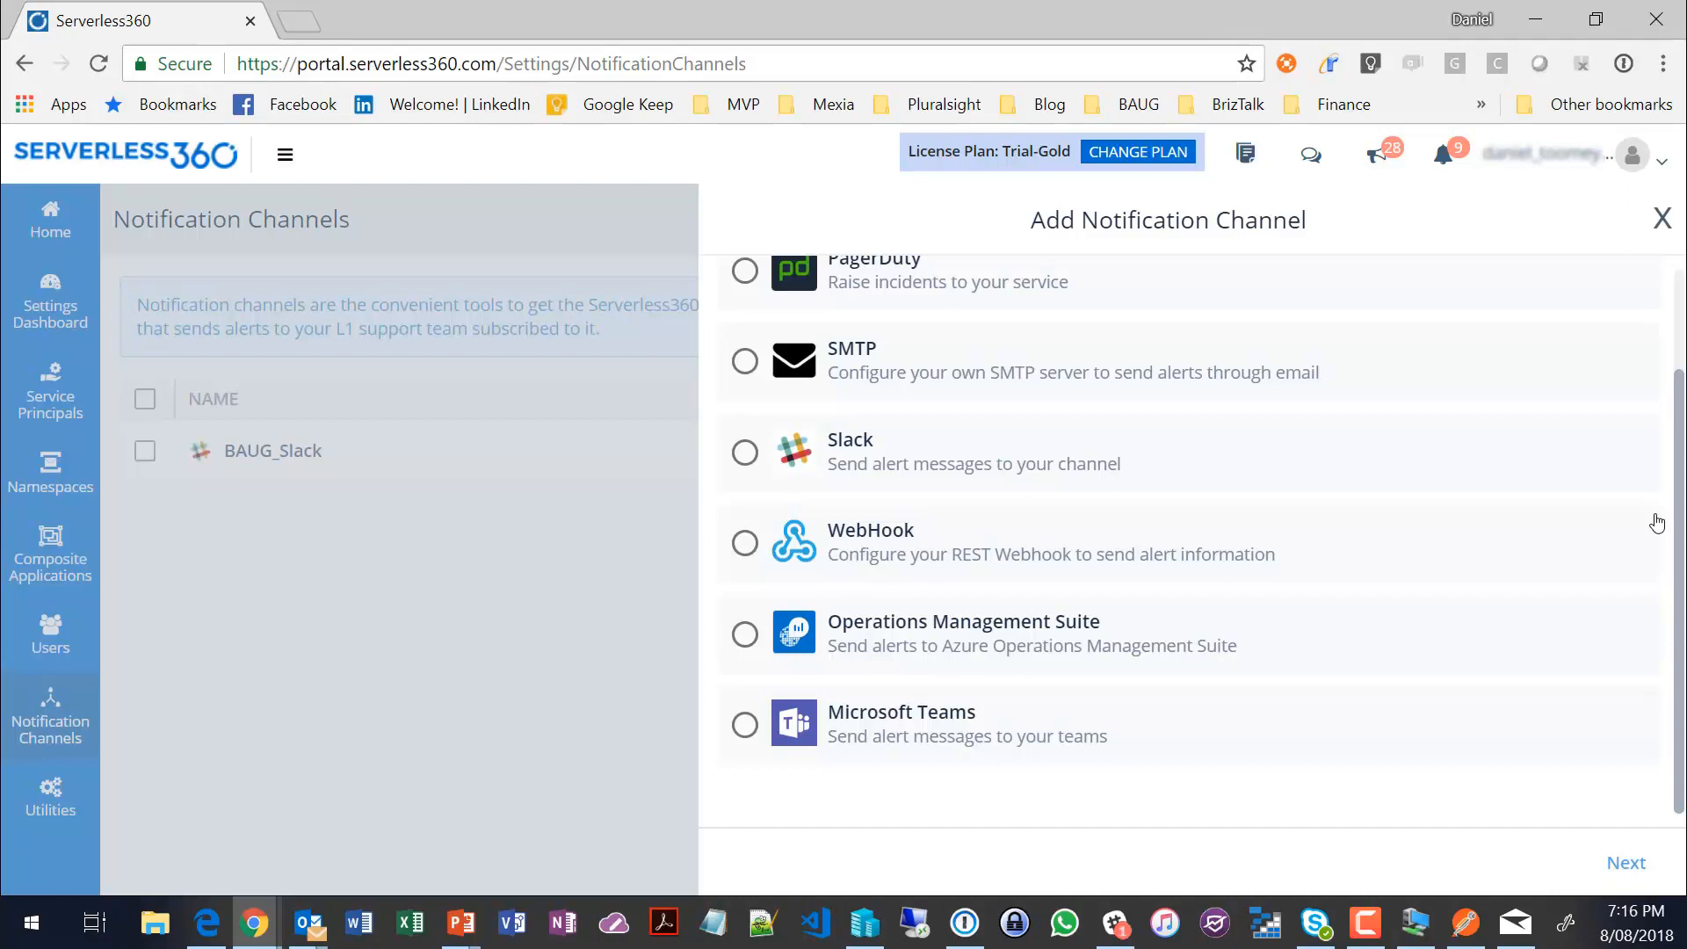
left_click(1661, 219)
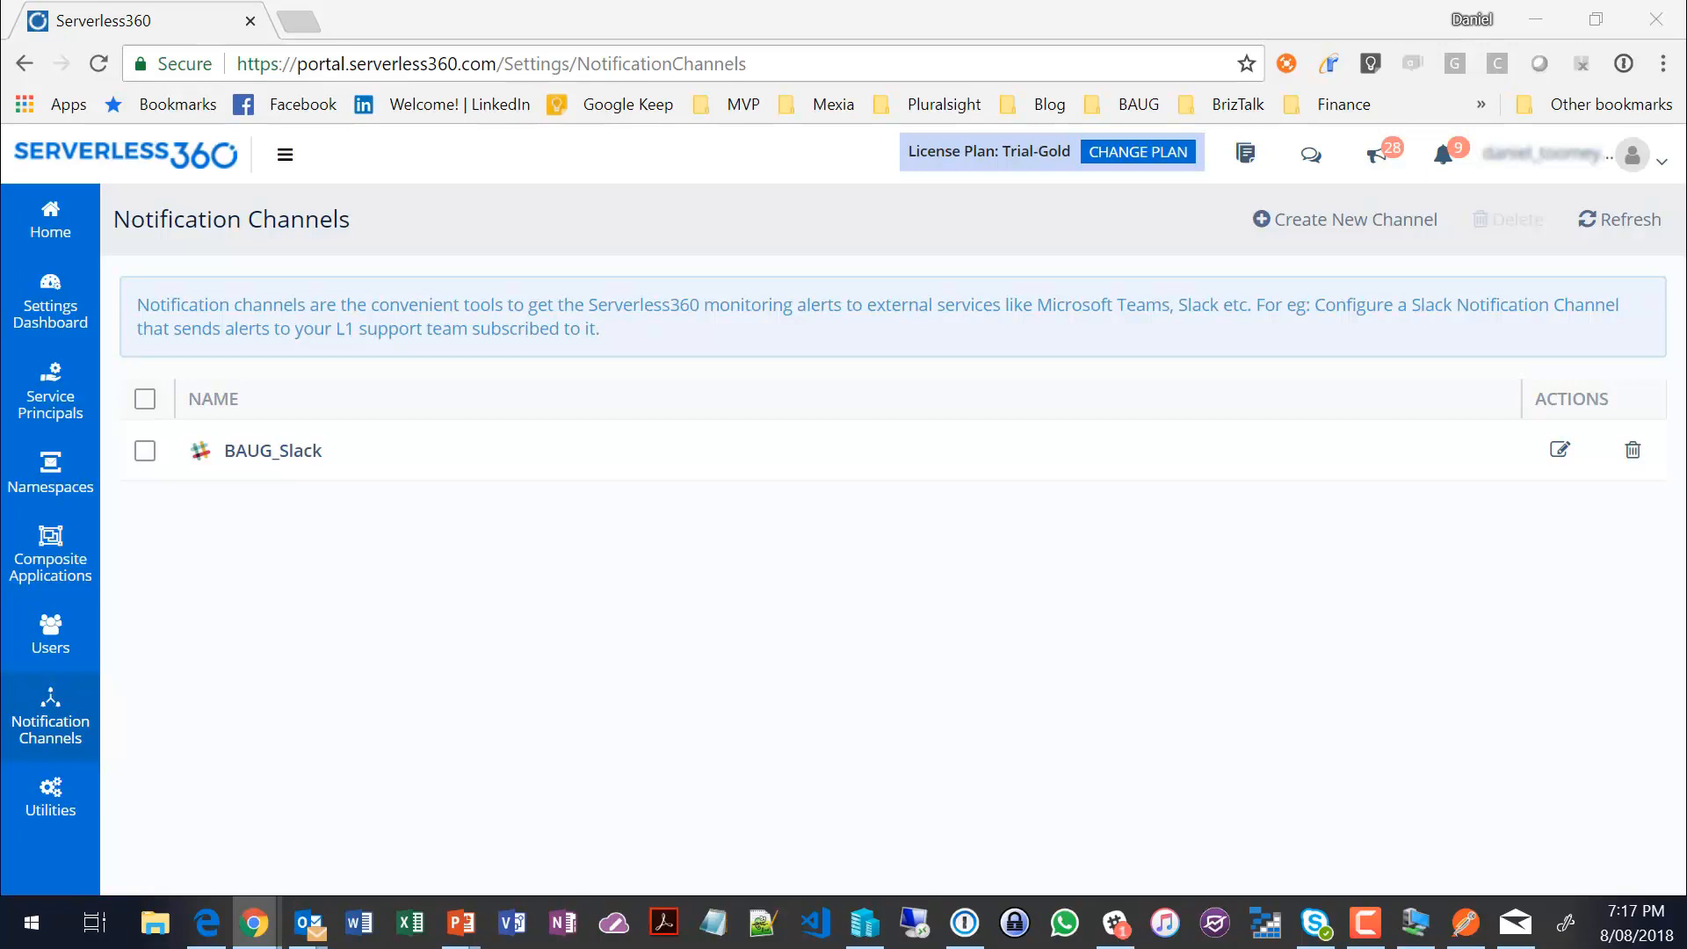
Step: Examine the Free, Silver and Gold plans on the Serverless360 pricing page, comparing management and composite application monitoring prices
left_click_drag(6, 1, 431, 2)
scroll(577, 361, "down", 5)
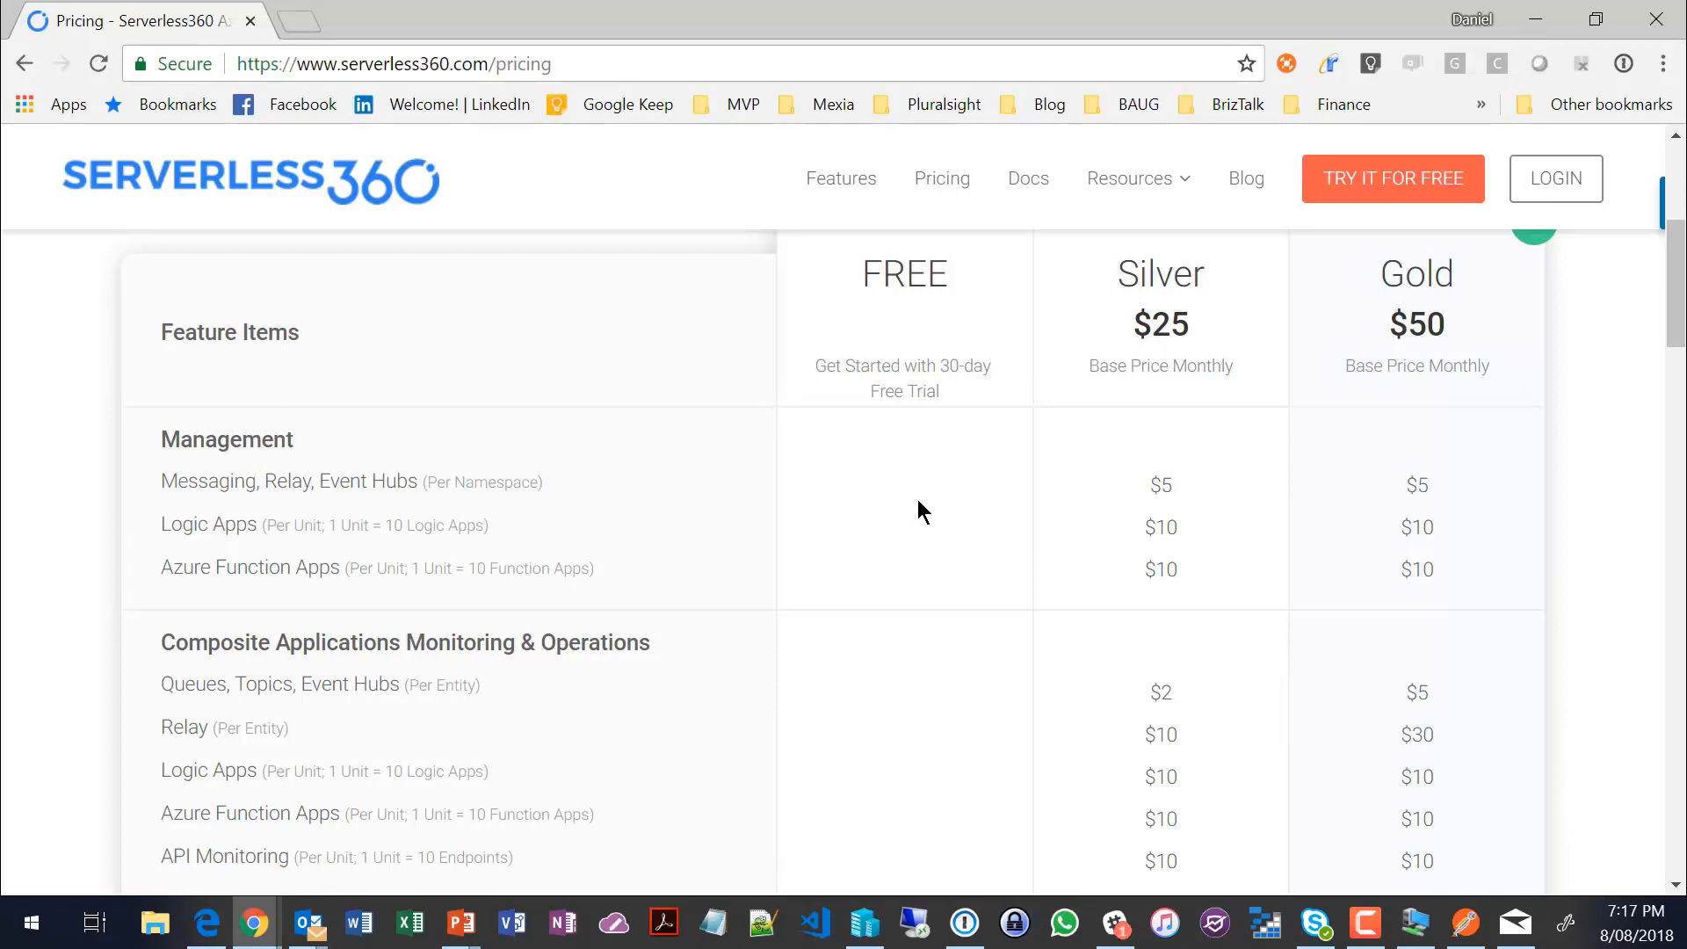
scroll(916, 499, "up", 1)
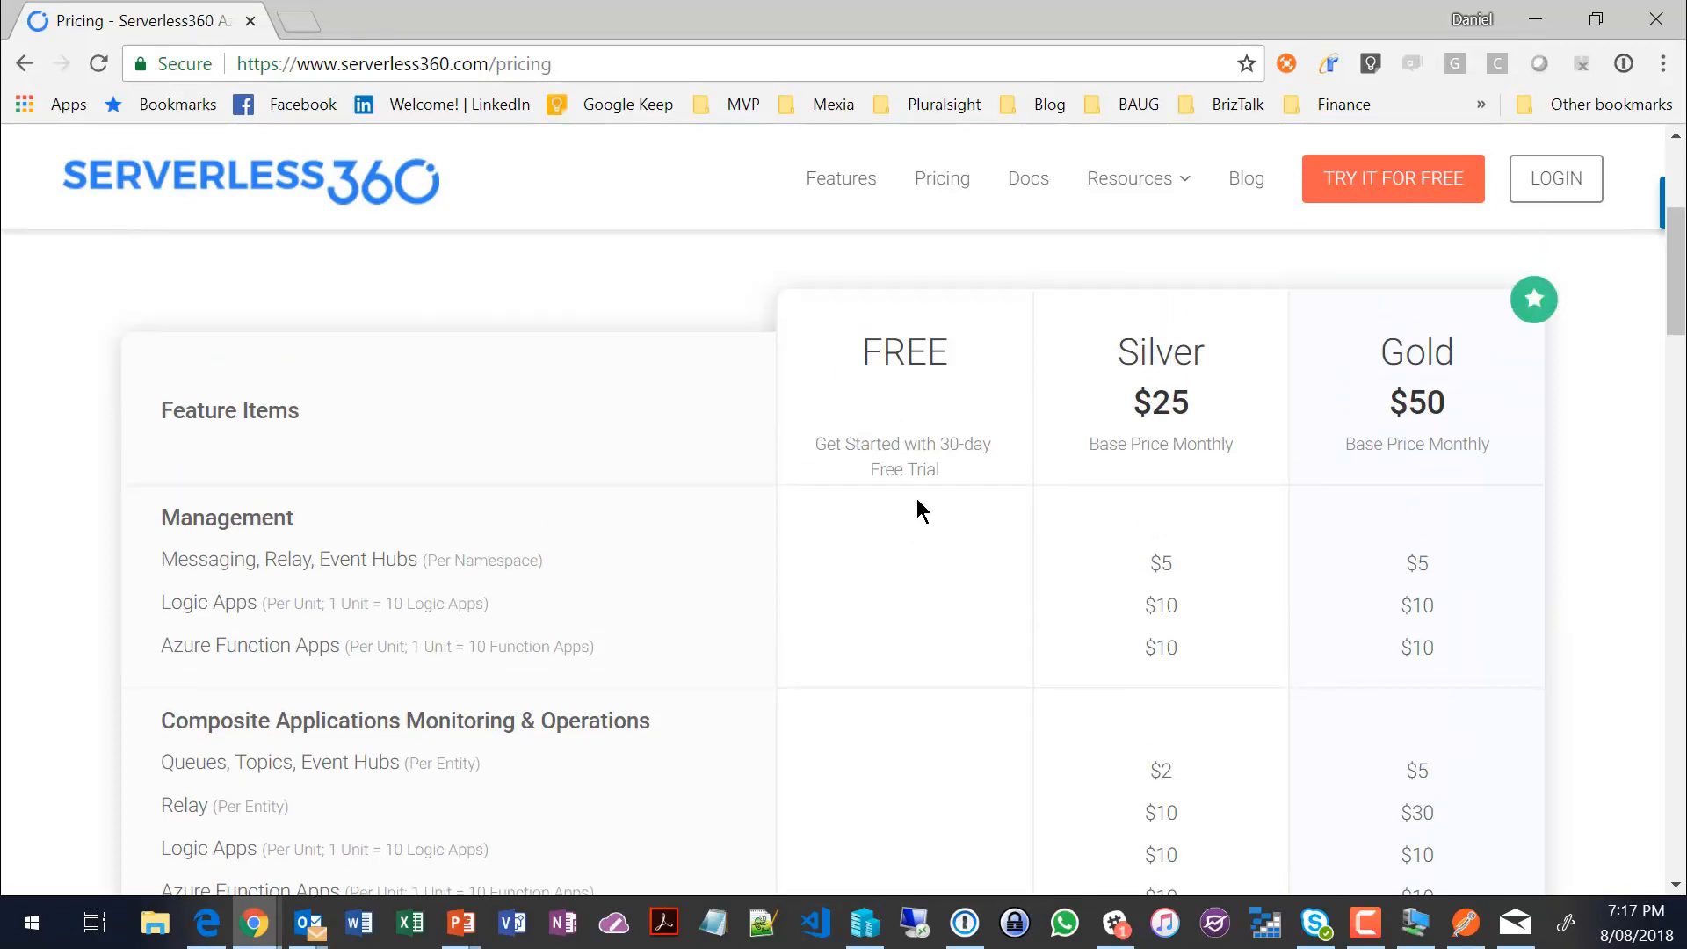
scroll(917, 501, "down", 2)
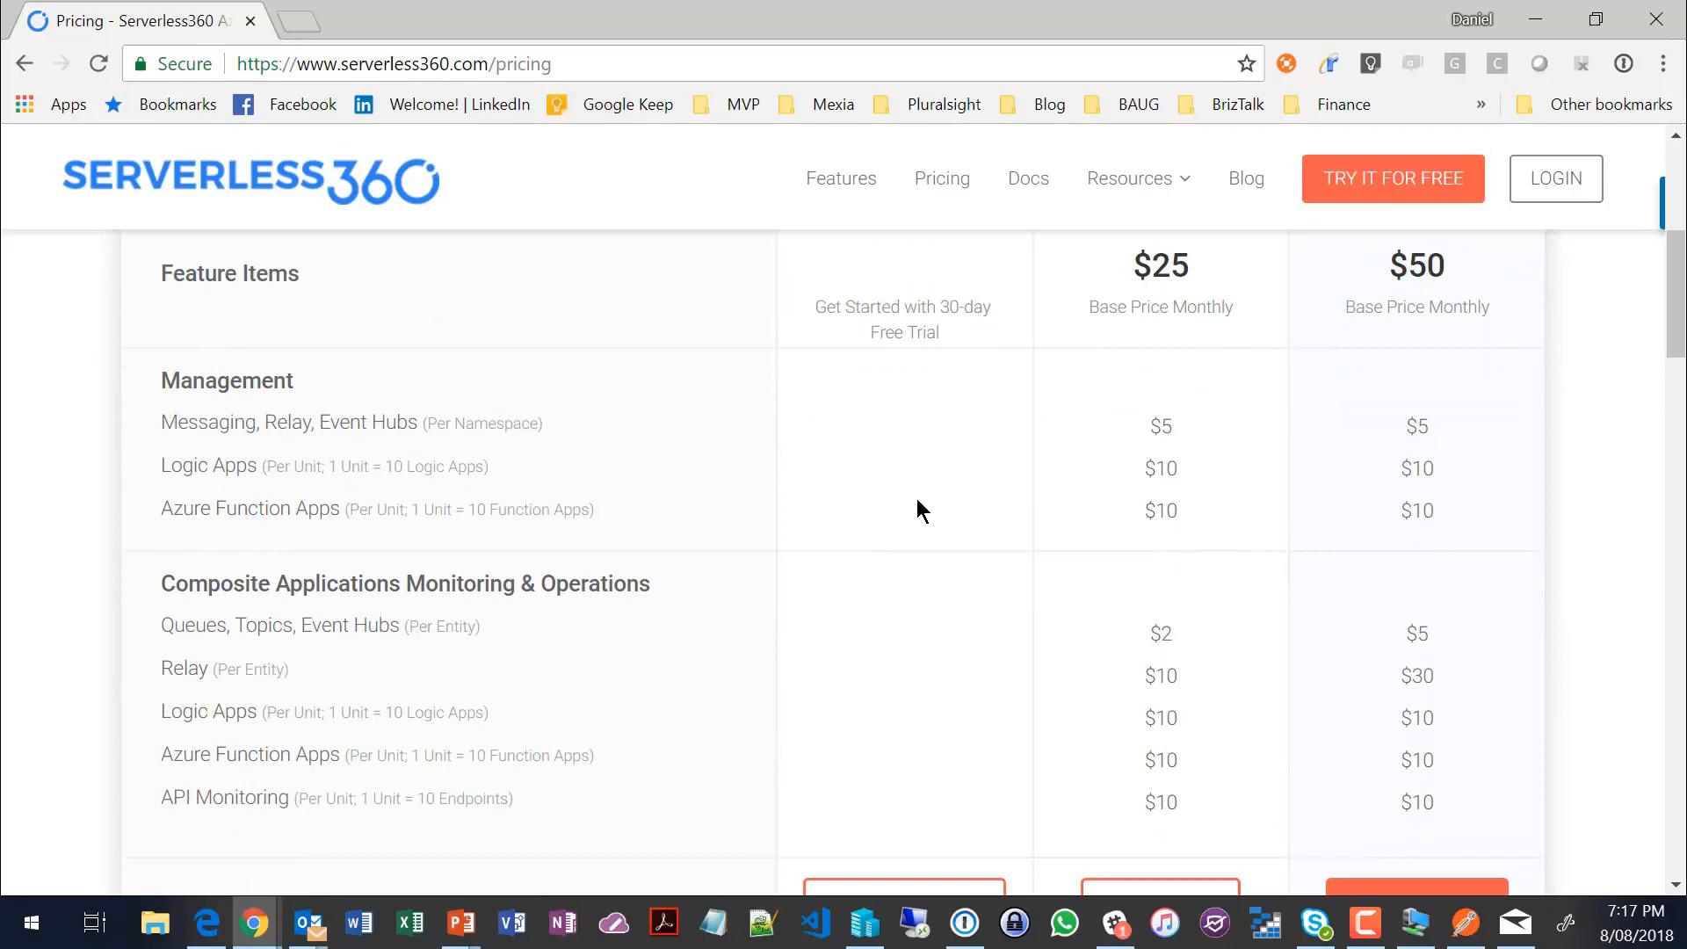
scroll(916, 500, "down", 2)
scroll(916, 501, "up", 4)
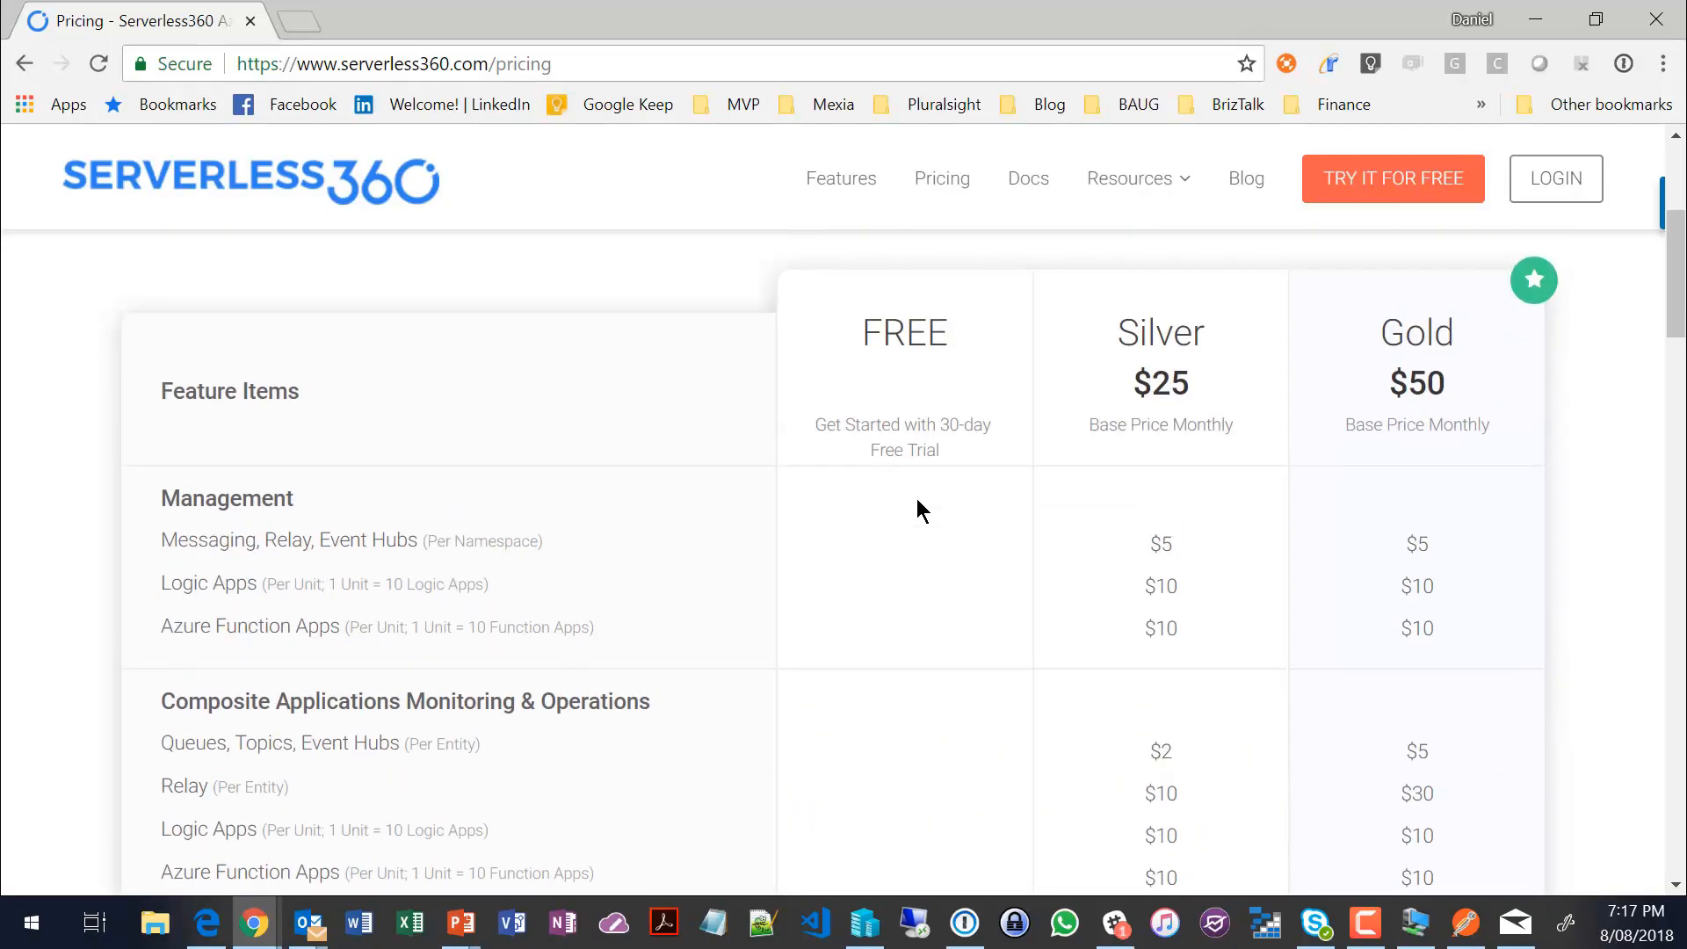
scroll(915, 511, "down", 2)
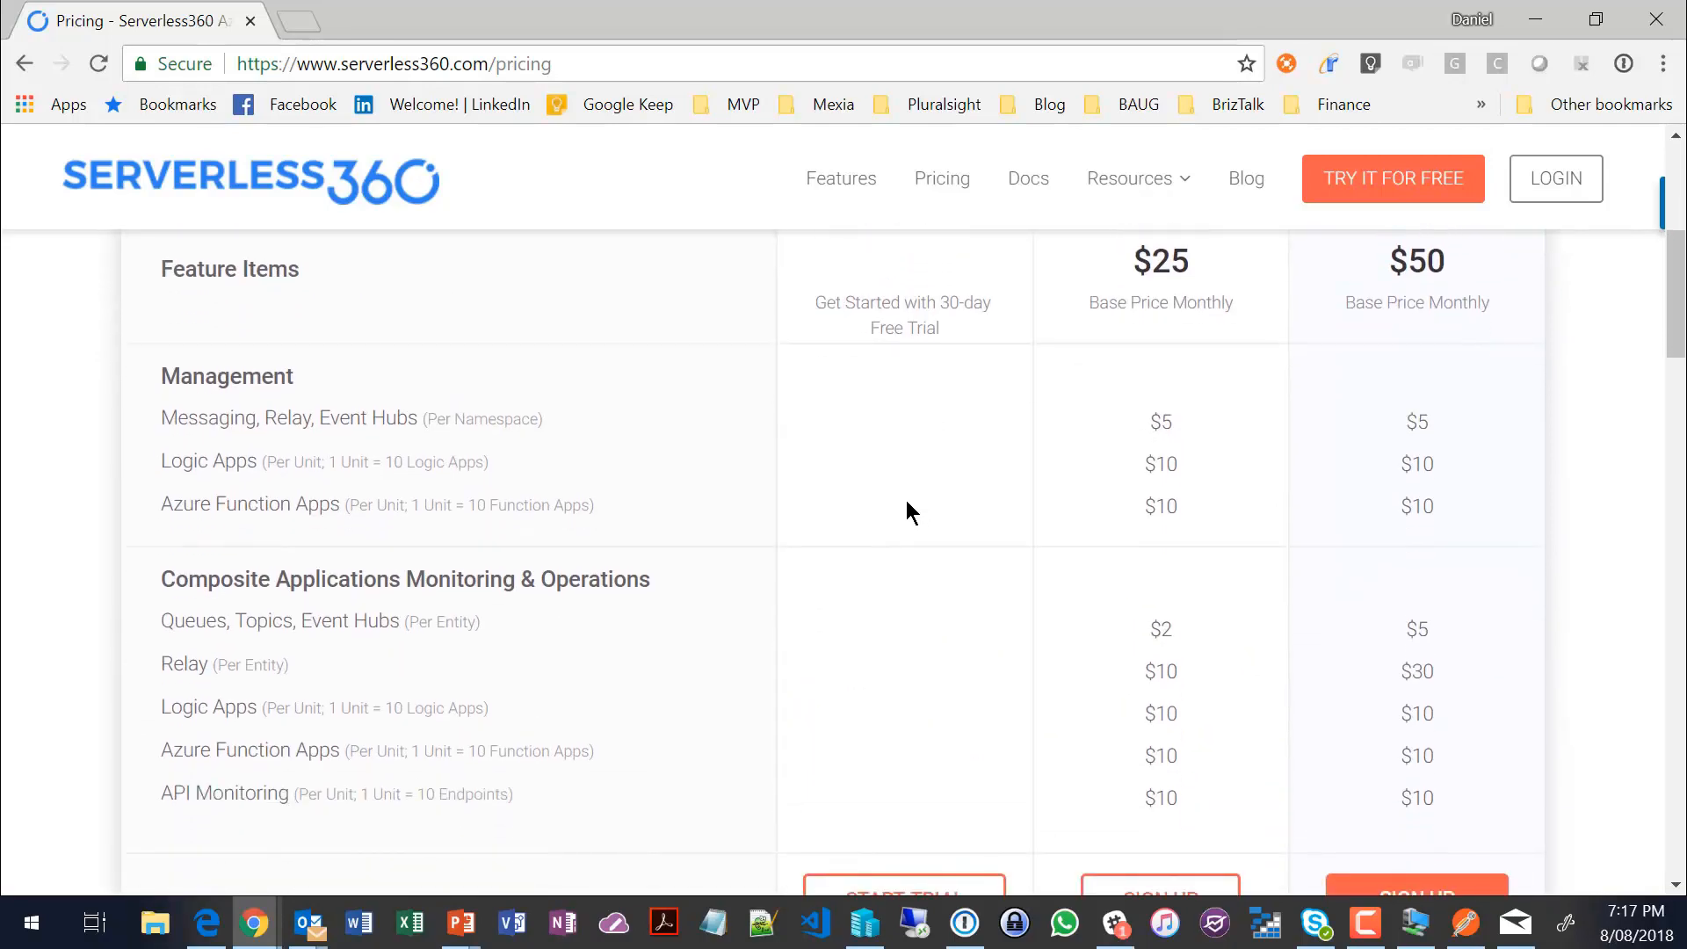